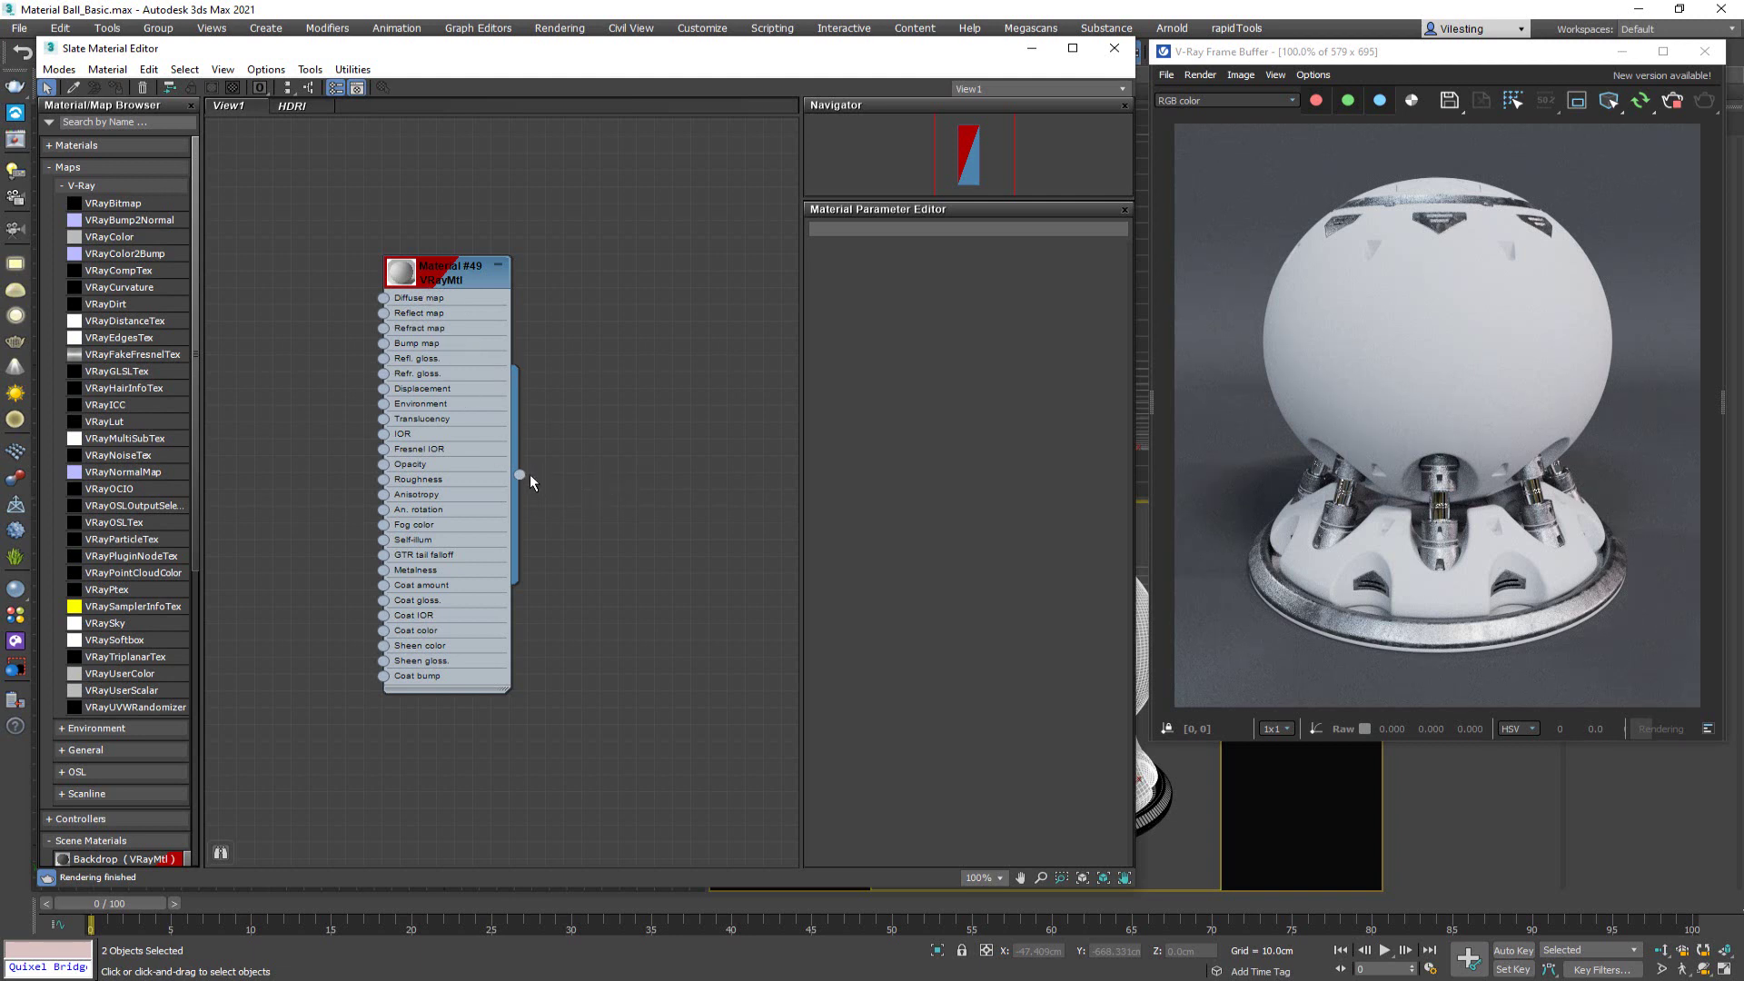
- Create a VRayBlendMtl from the VRayMtl's output and connect the VRayMtl as its Base material
left_click_drag(688, 573, 693, 614)
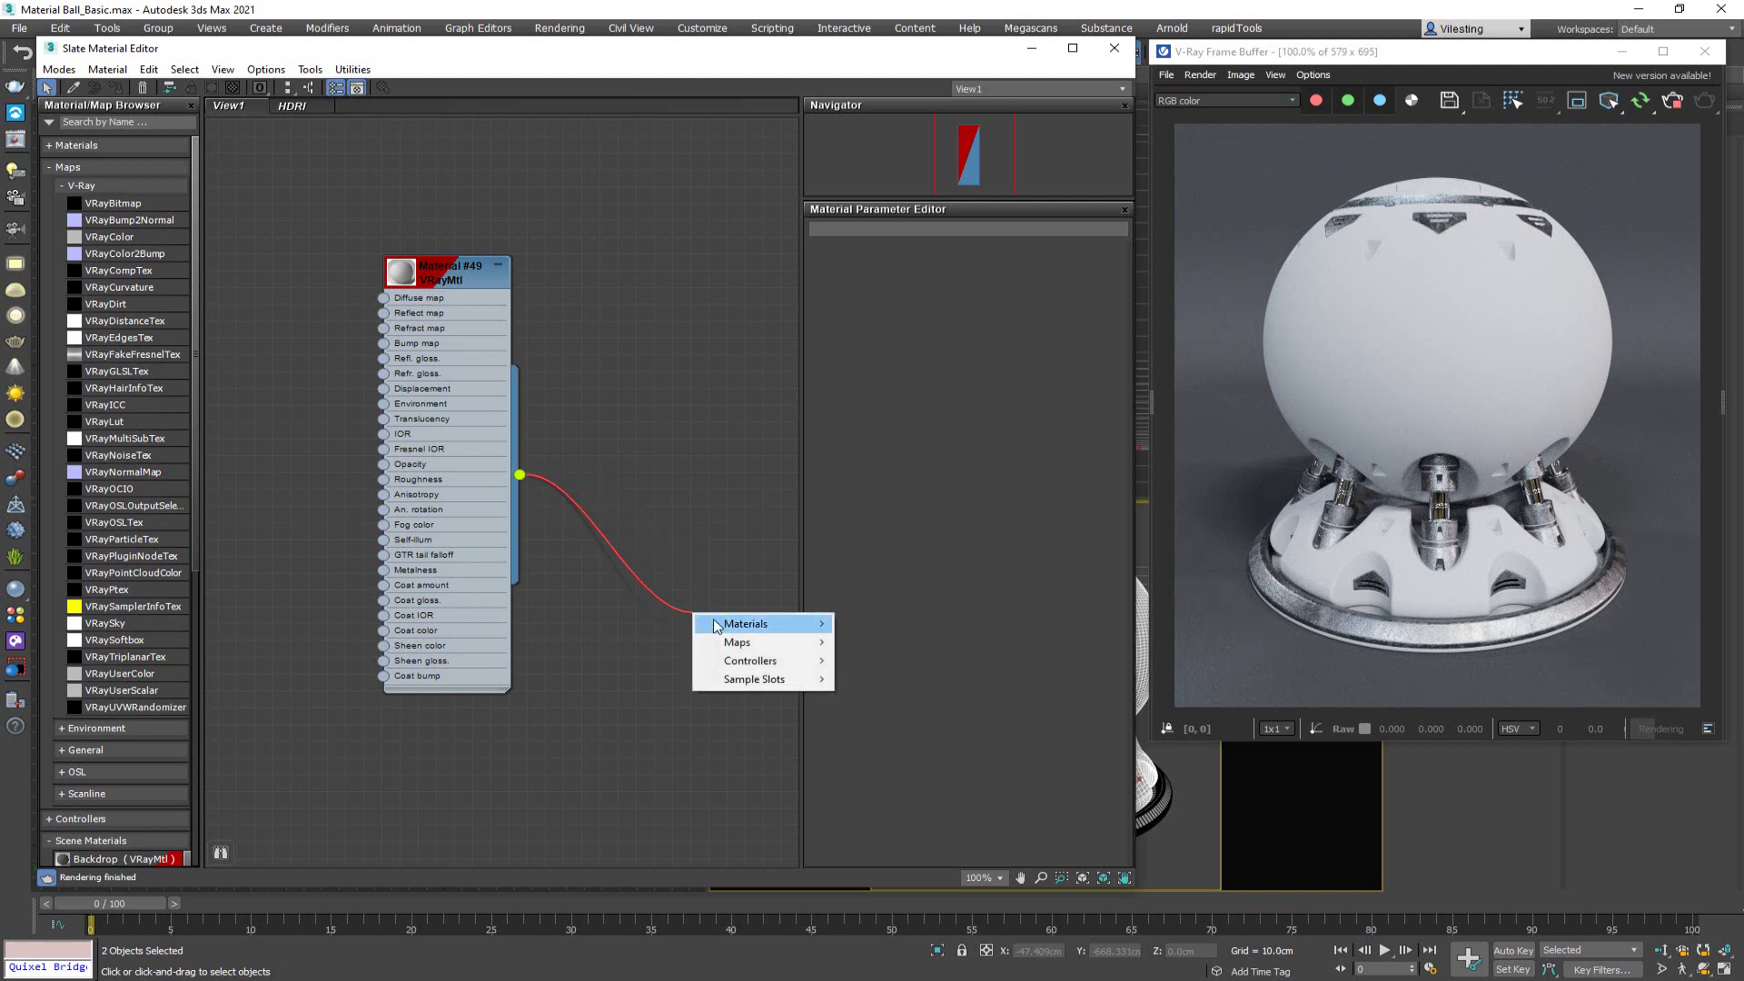
mouse_move(714, 621)
mouse_move(880, 626)
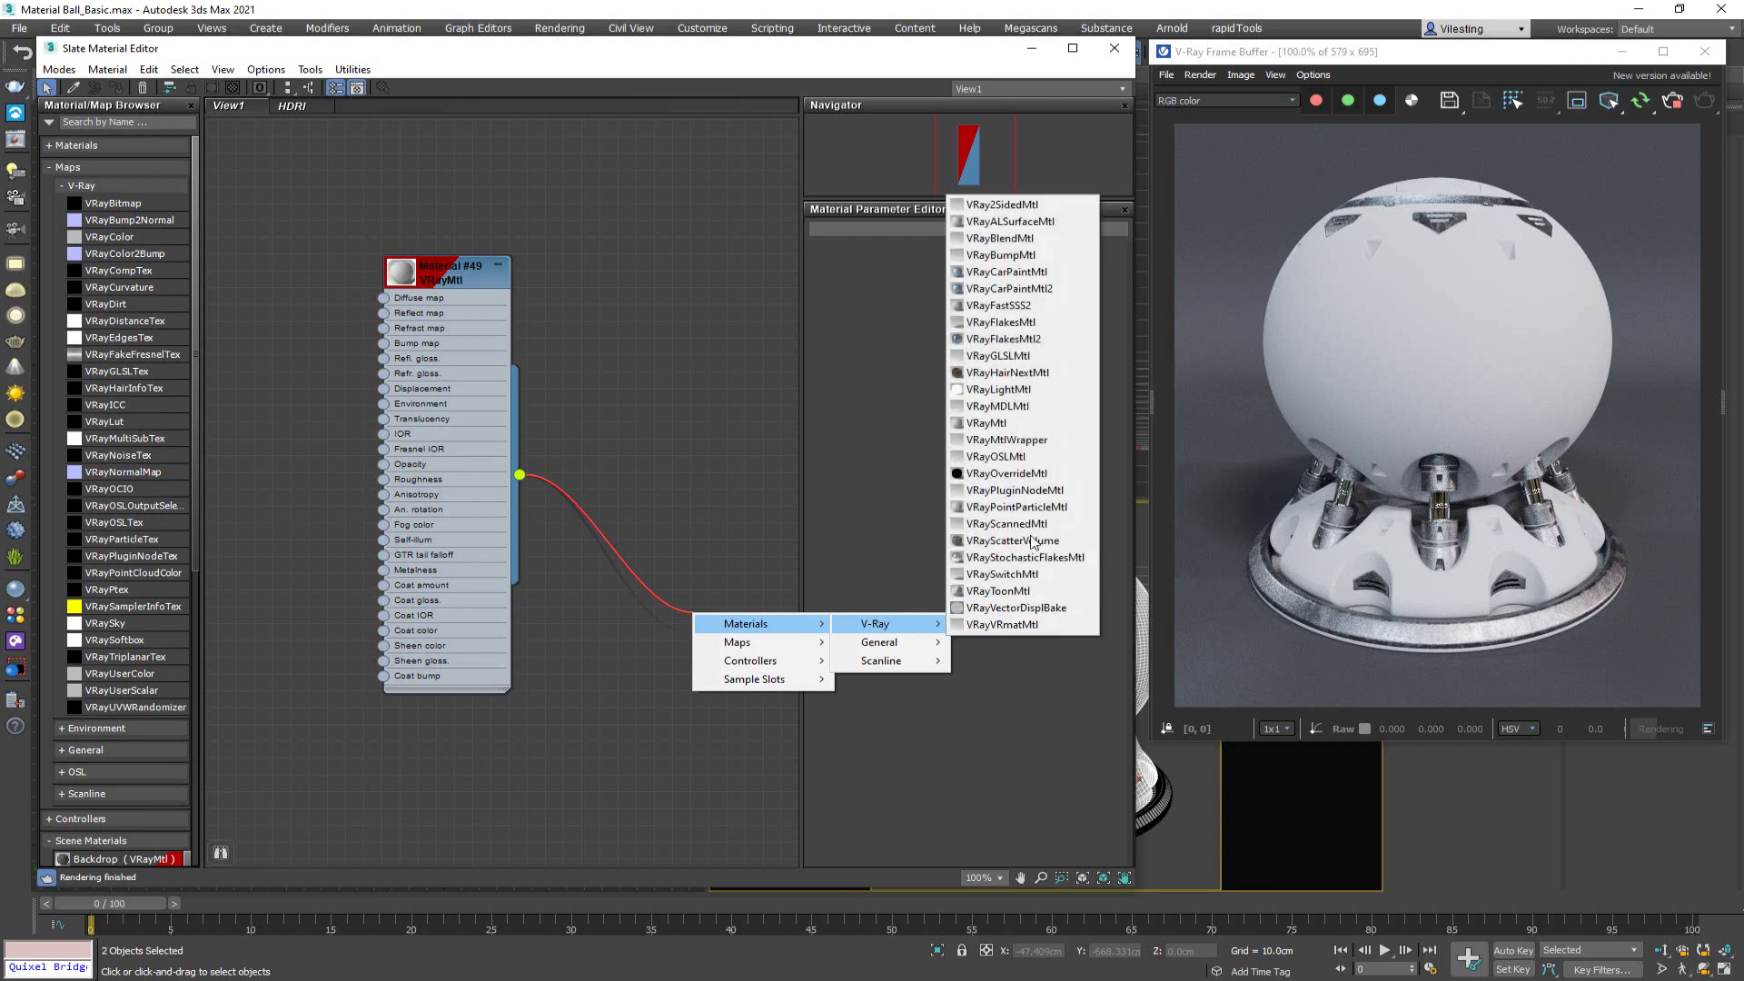
left_click(1039, 240)
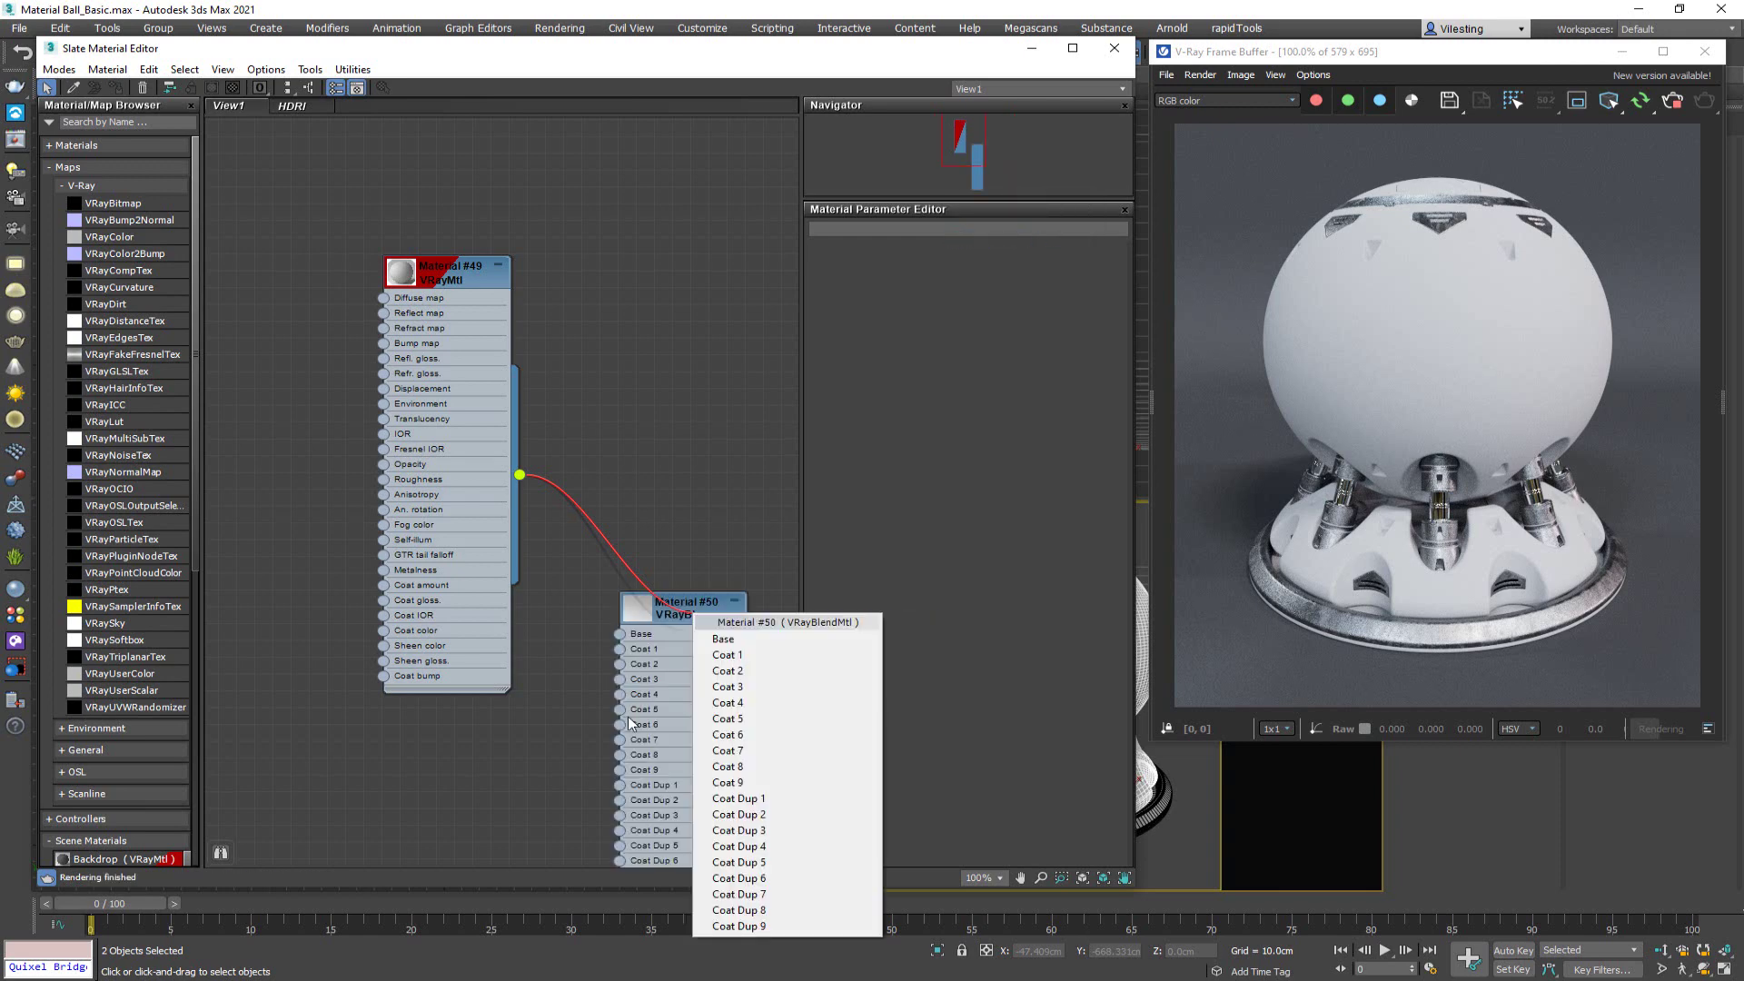
left_click(734, 639)
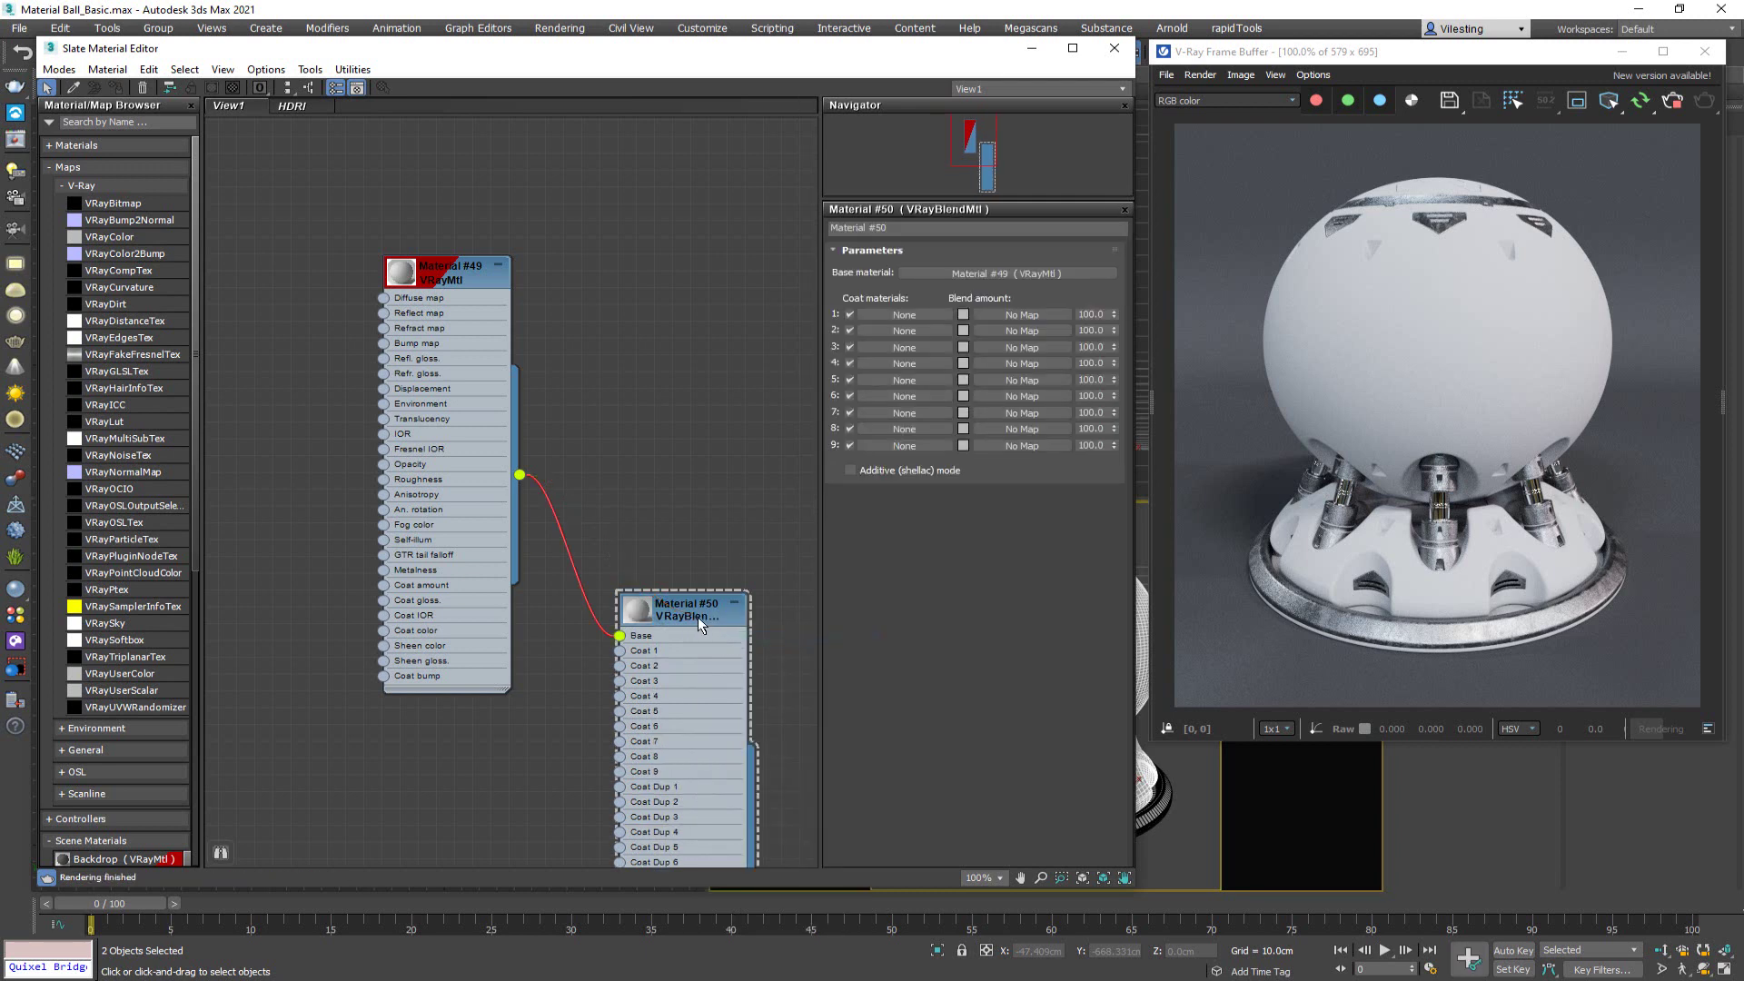
- Assign the VRayBlendMtl to the selected objects and space the two material nodes apart
right_click(697, 617)
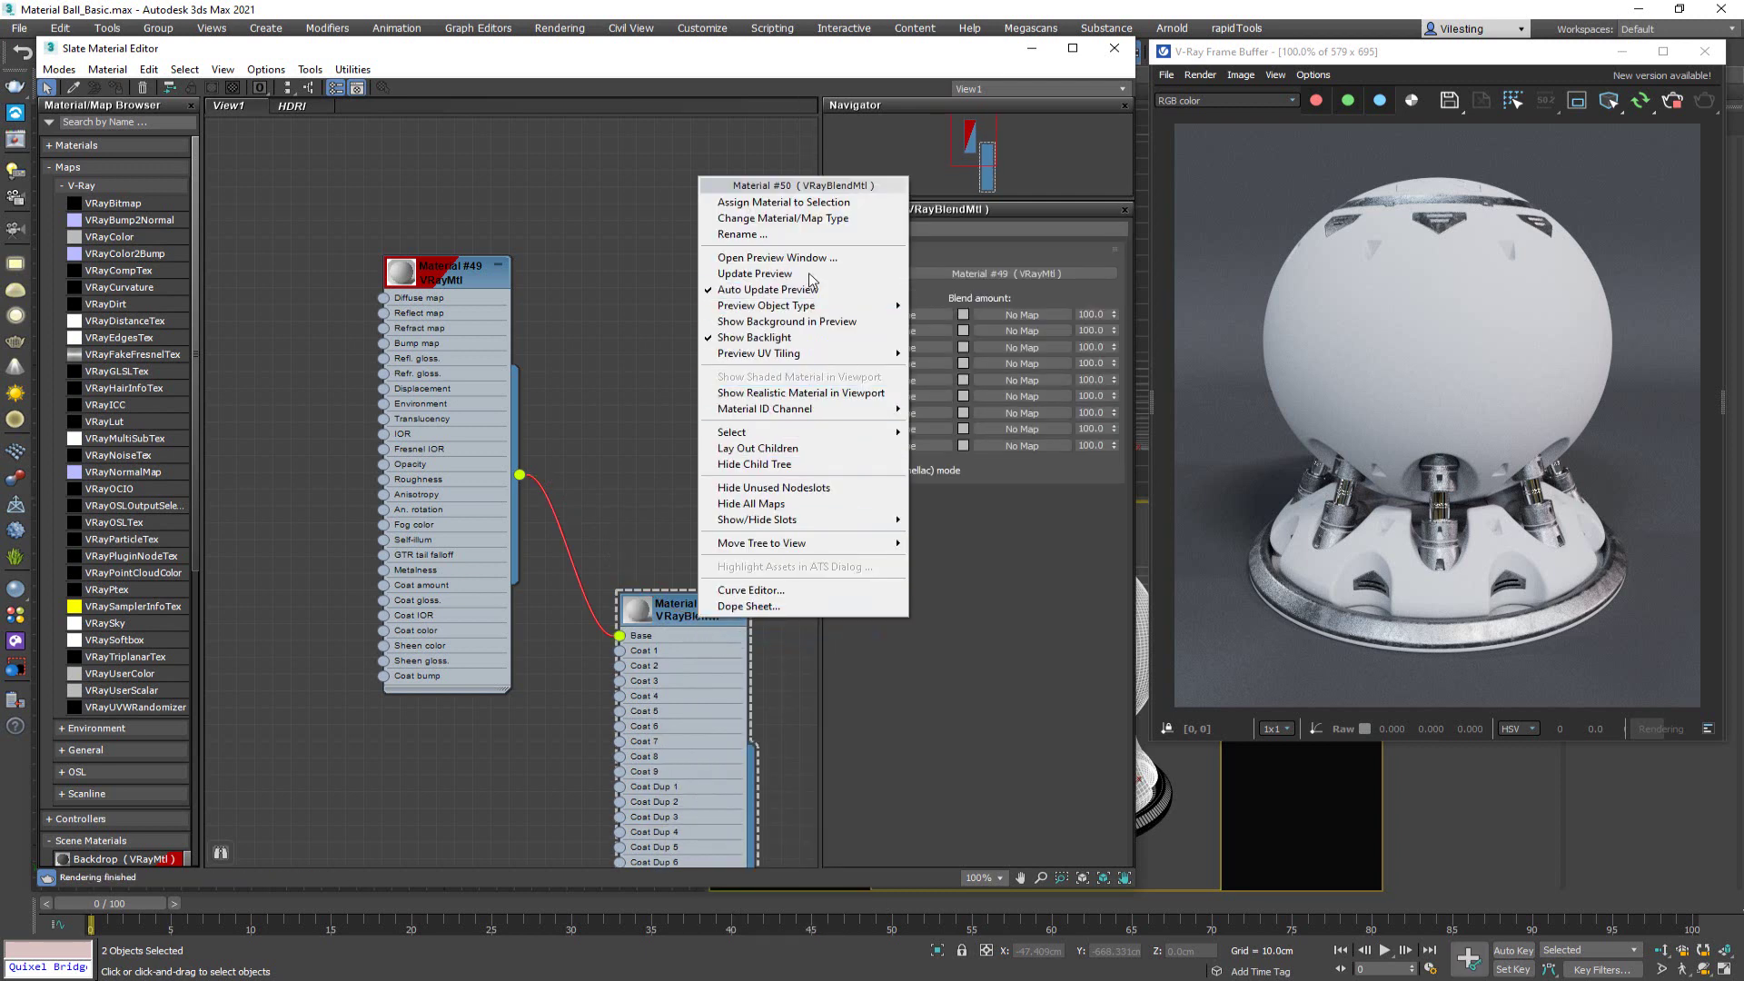
left_click(815, 209)
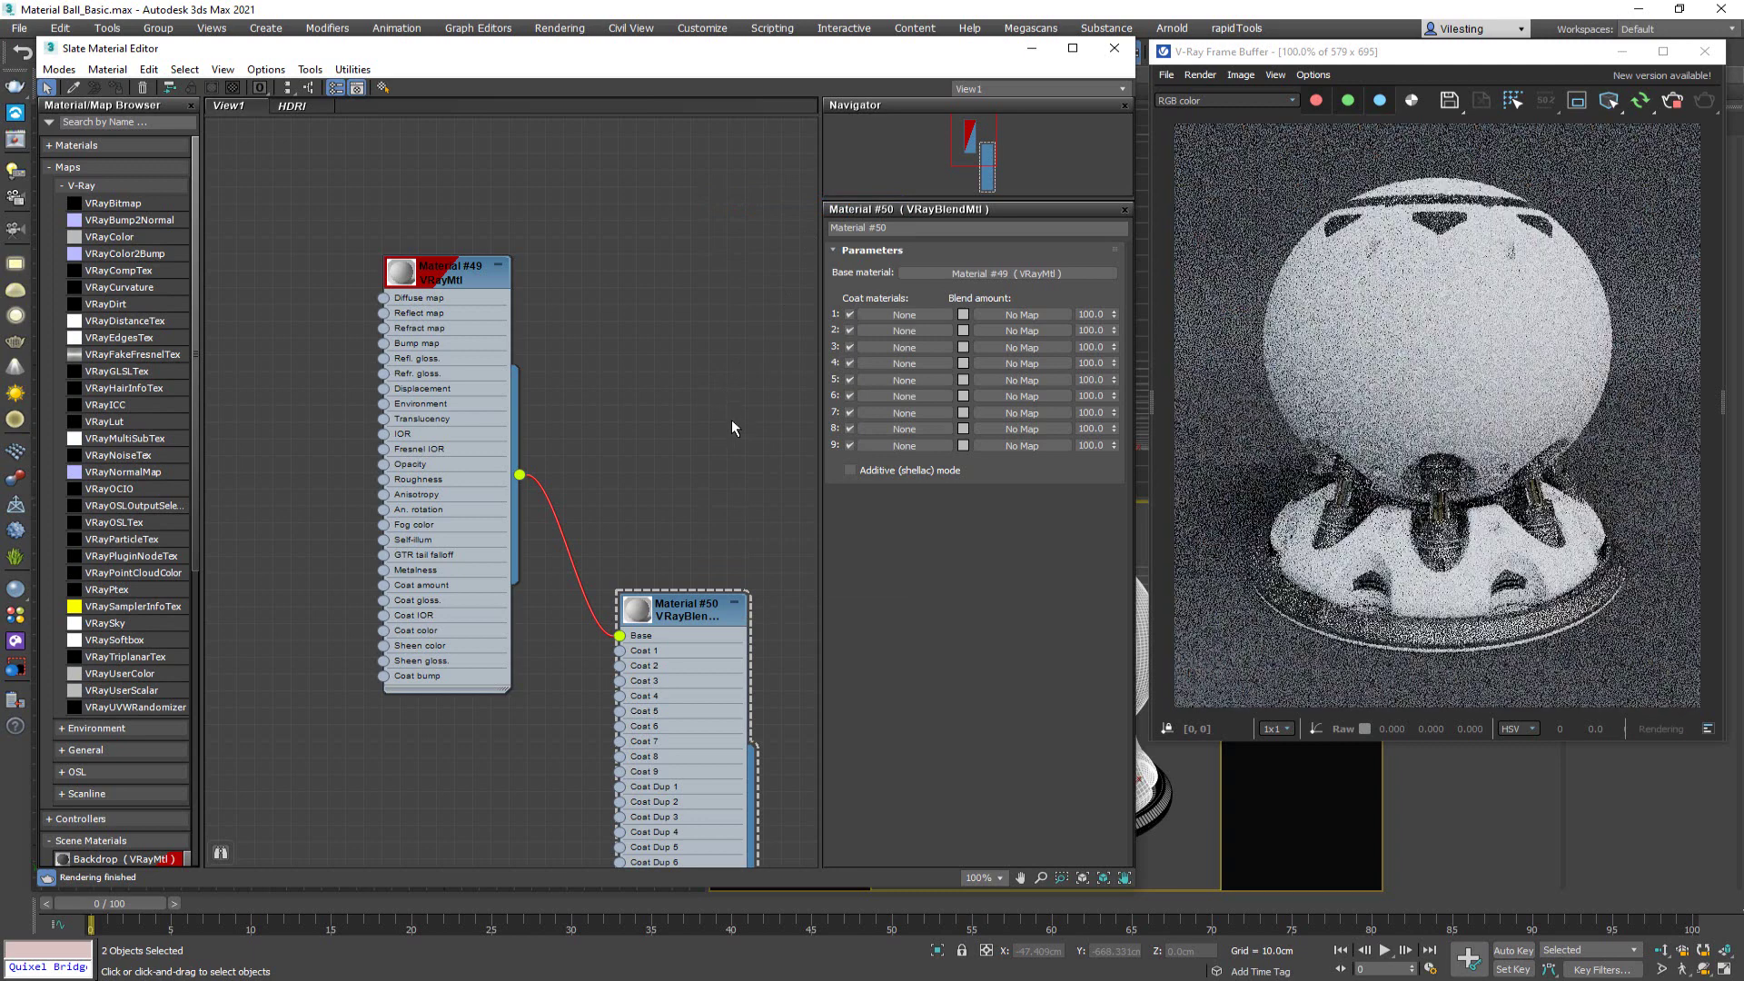
middle_click_drag(732, 419, 656, 225)
left_click_drag(614, 347, 720, 334)
scroll(586, 374, "down", 1)
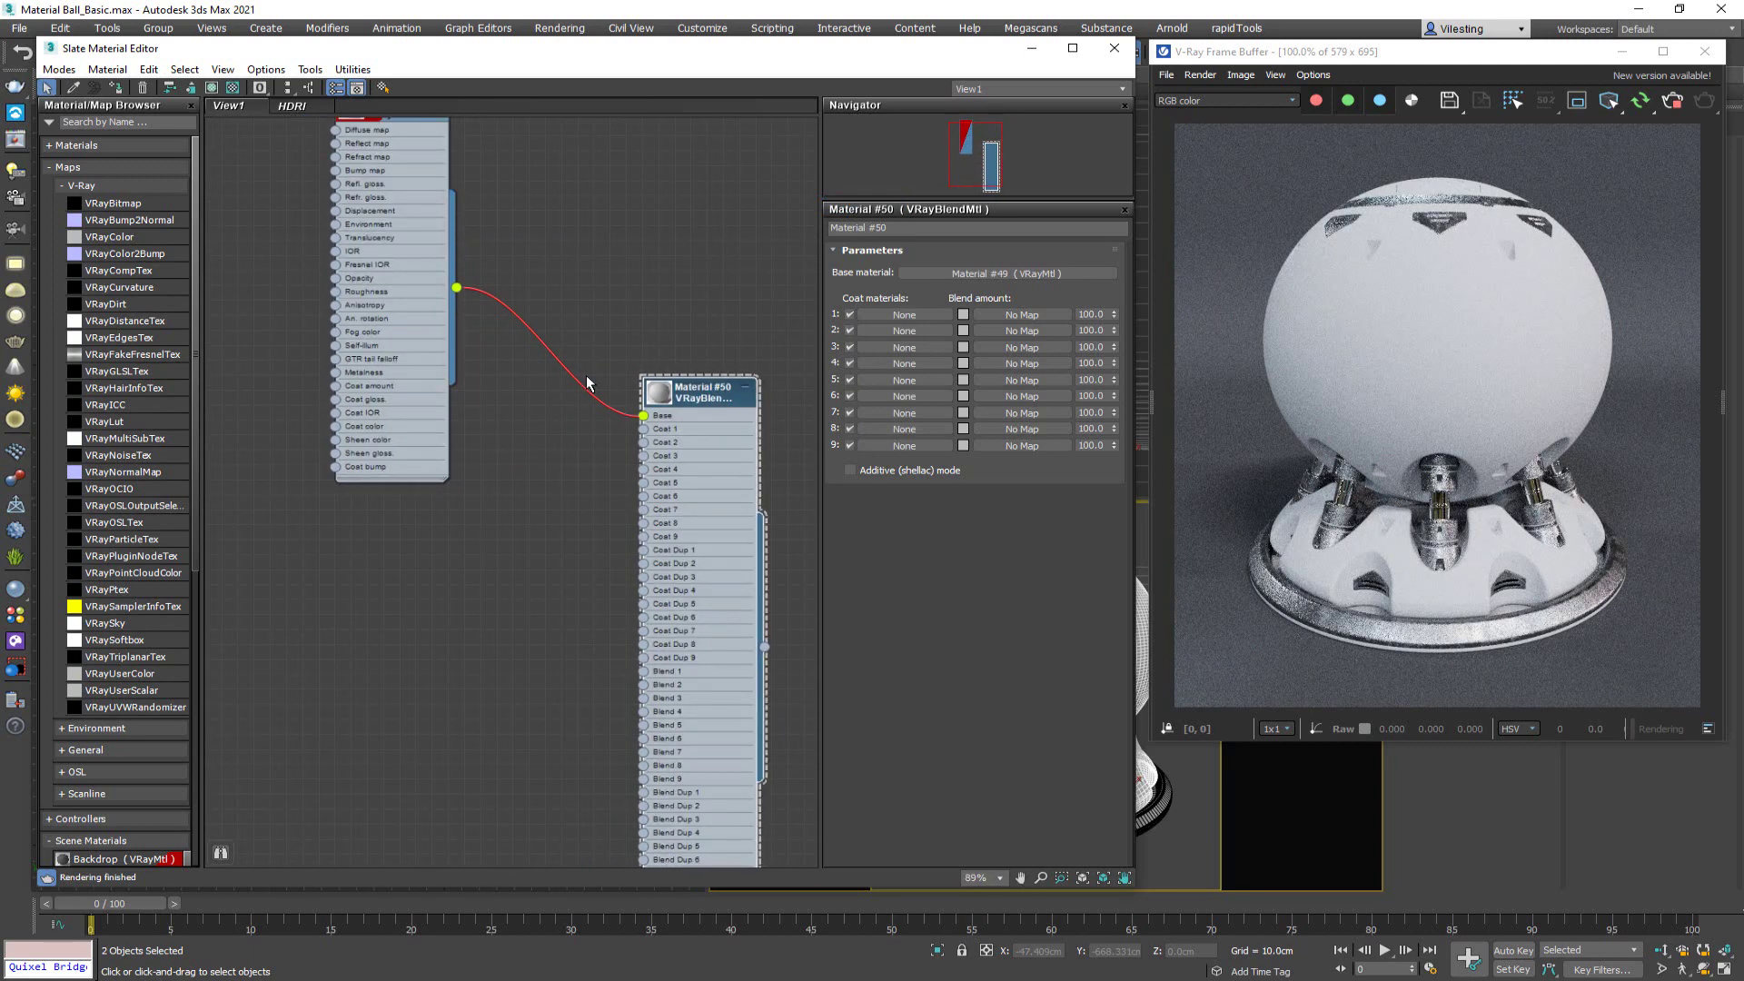
middle_click_drag(564, 274, 565, 356)
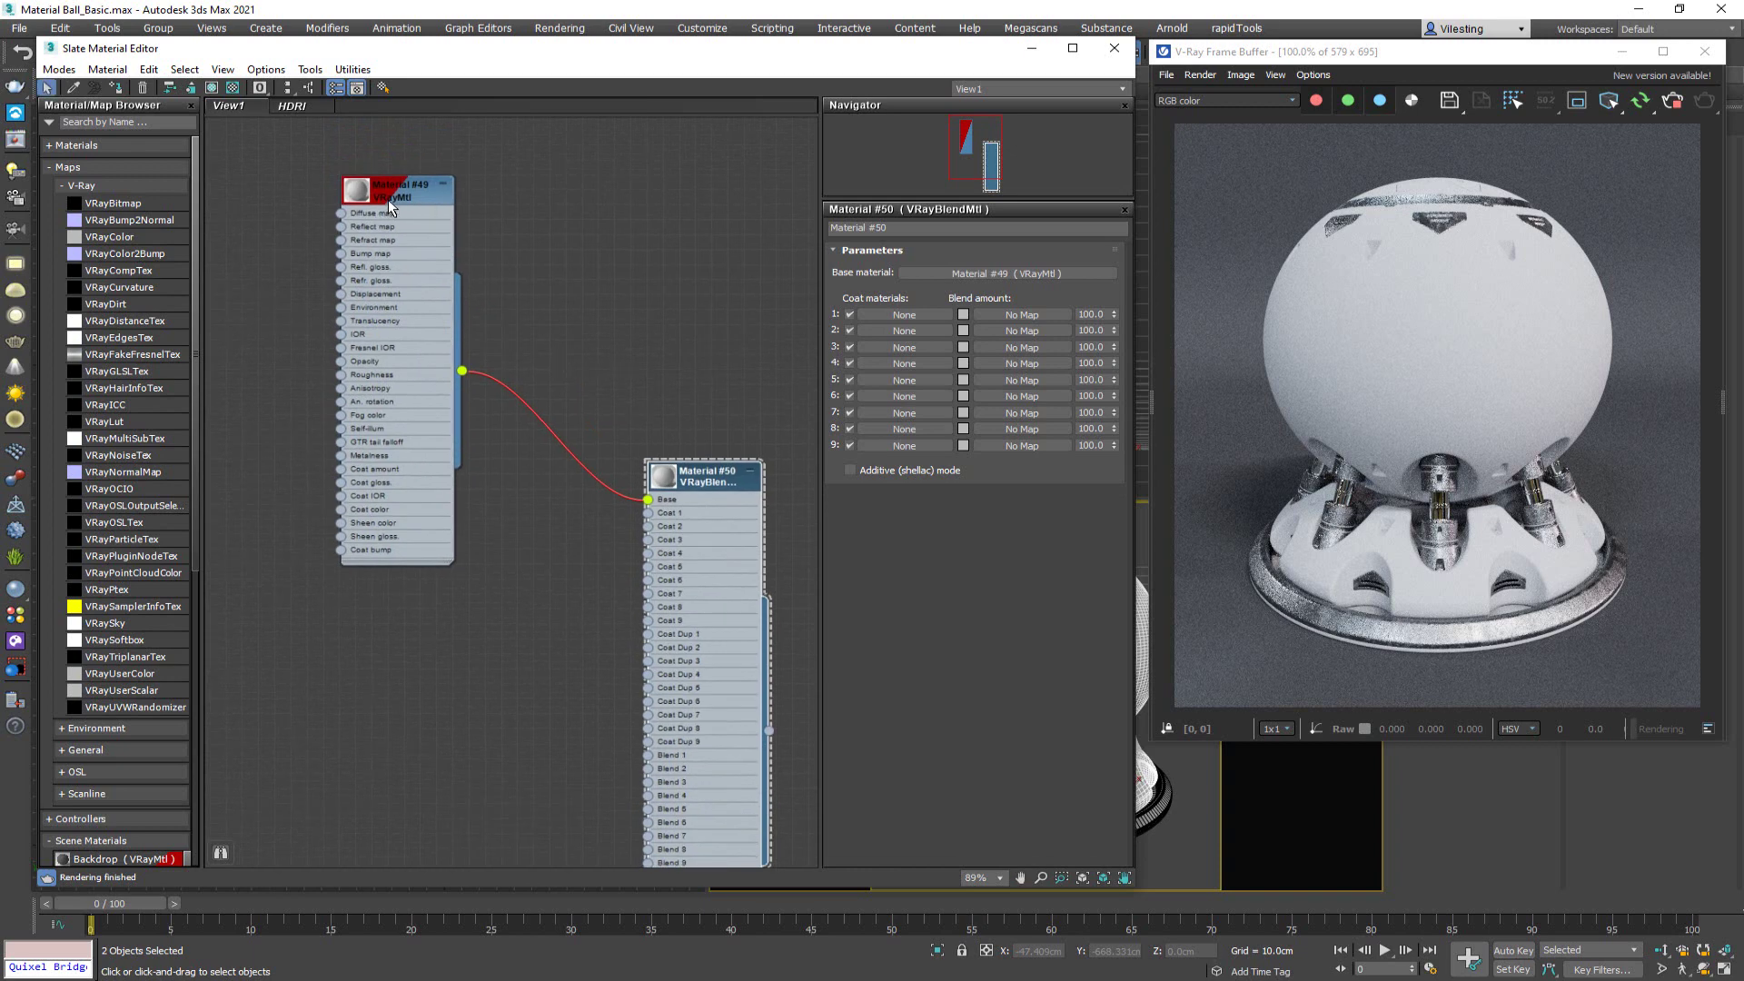
left_click_drag(399, 193, 415, 189)
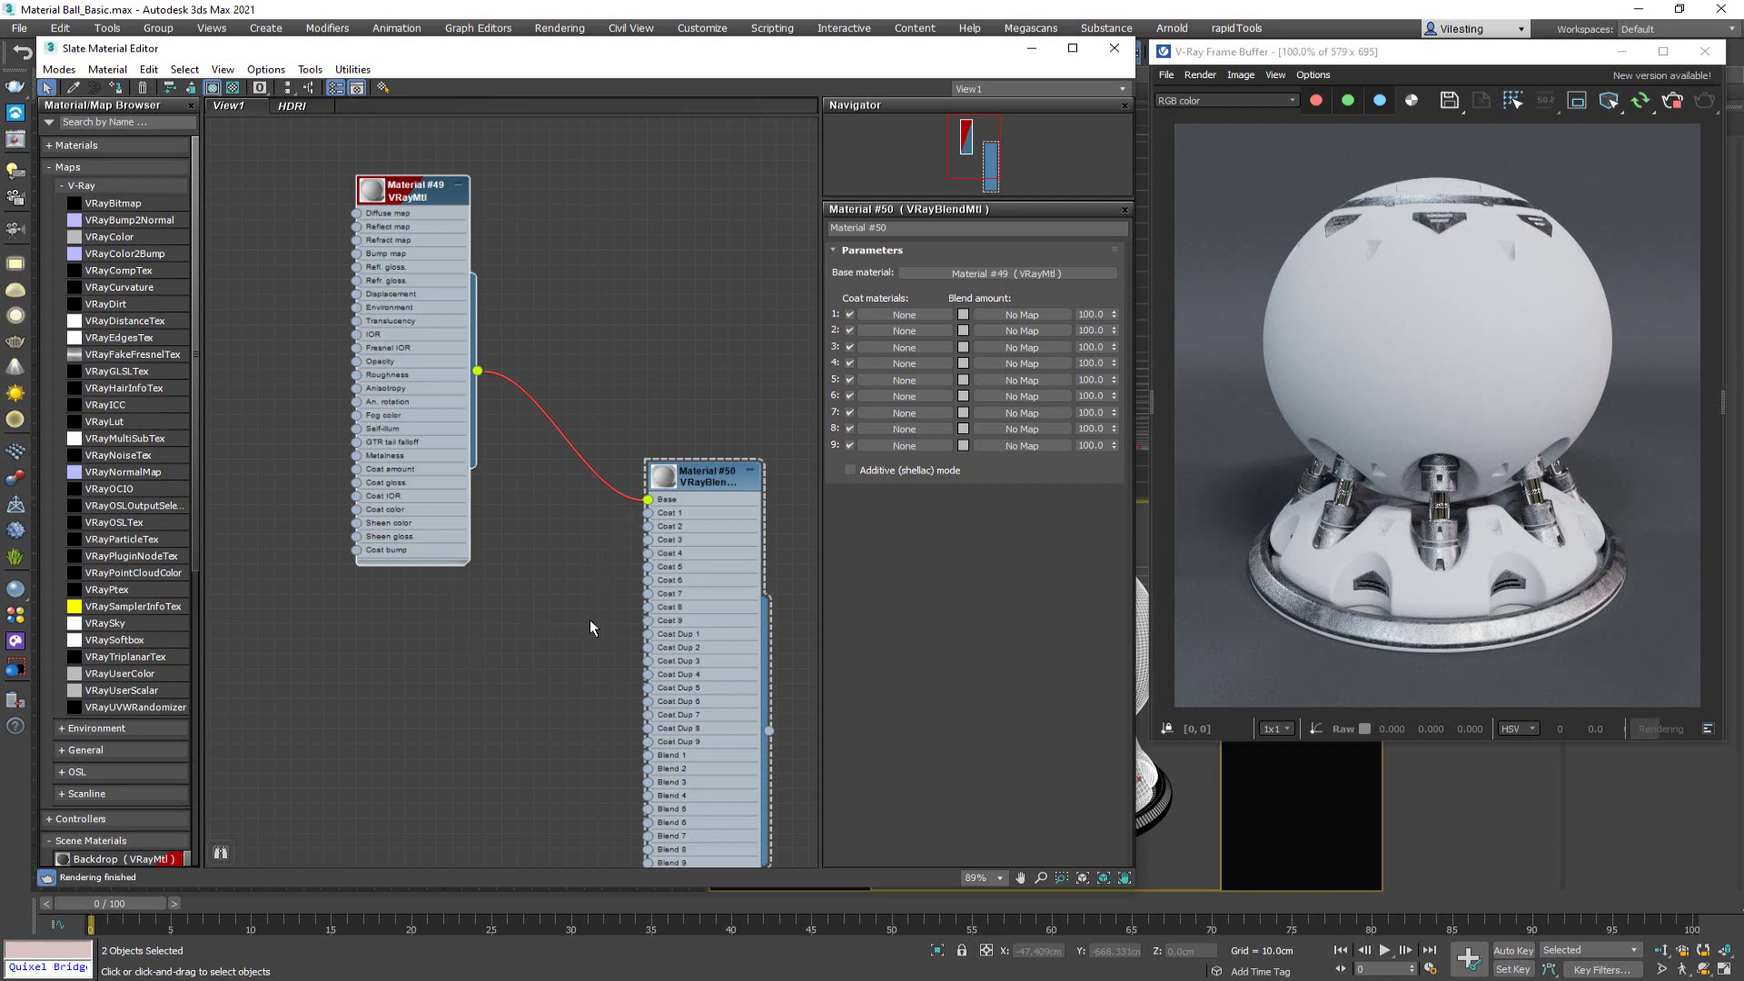
- Add a VRayFlakesMtl2 below the VRayMtl node and connect it to the blend material's Coat 1 slot
right_click(400, 650)
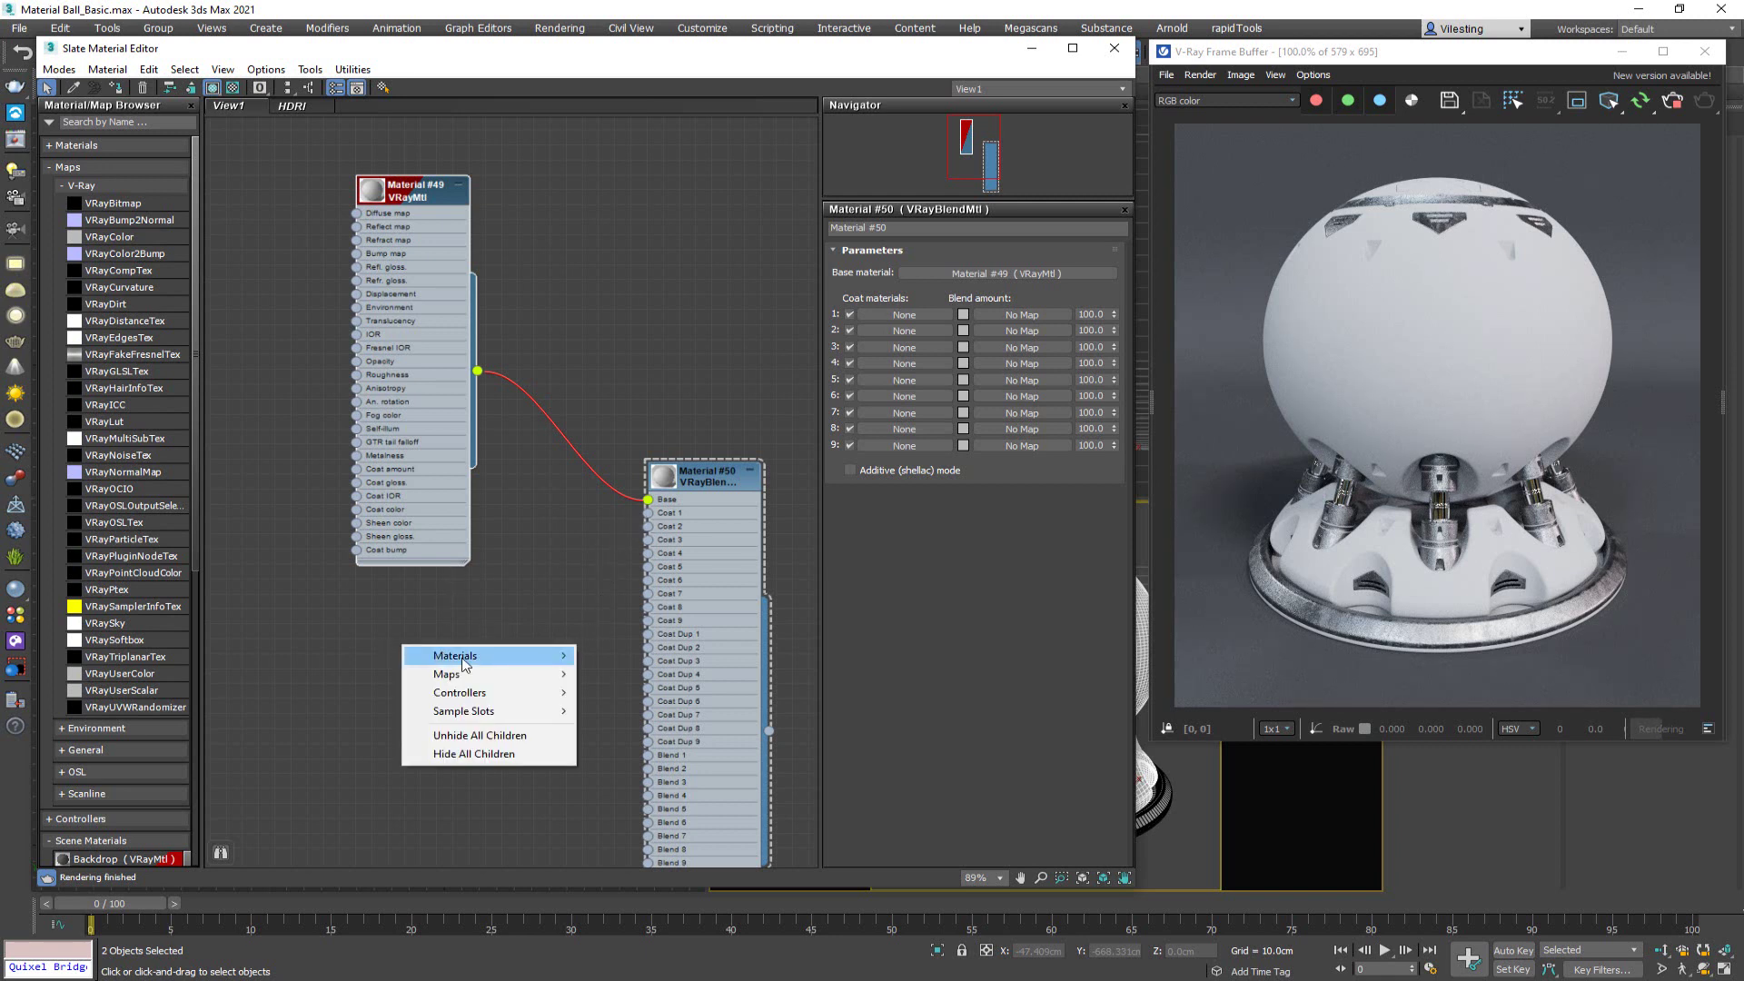
mouse_move(467, 660)
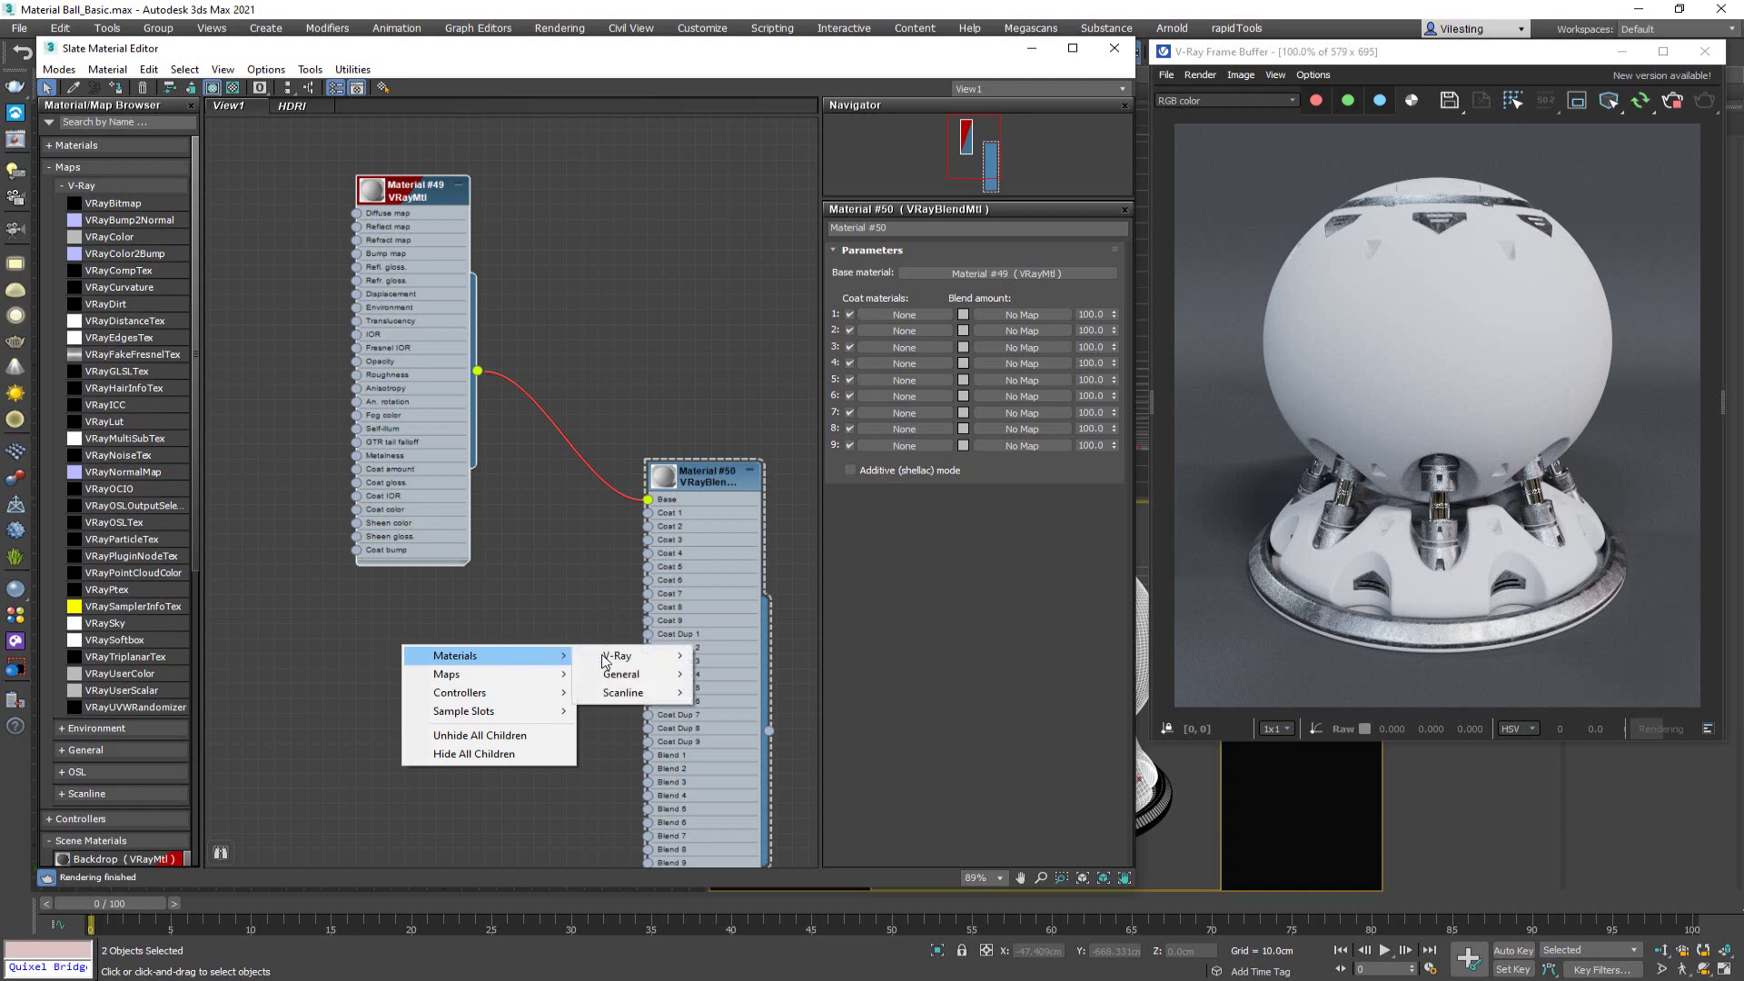
mouse_move(632, 660)
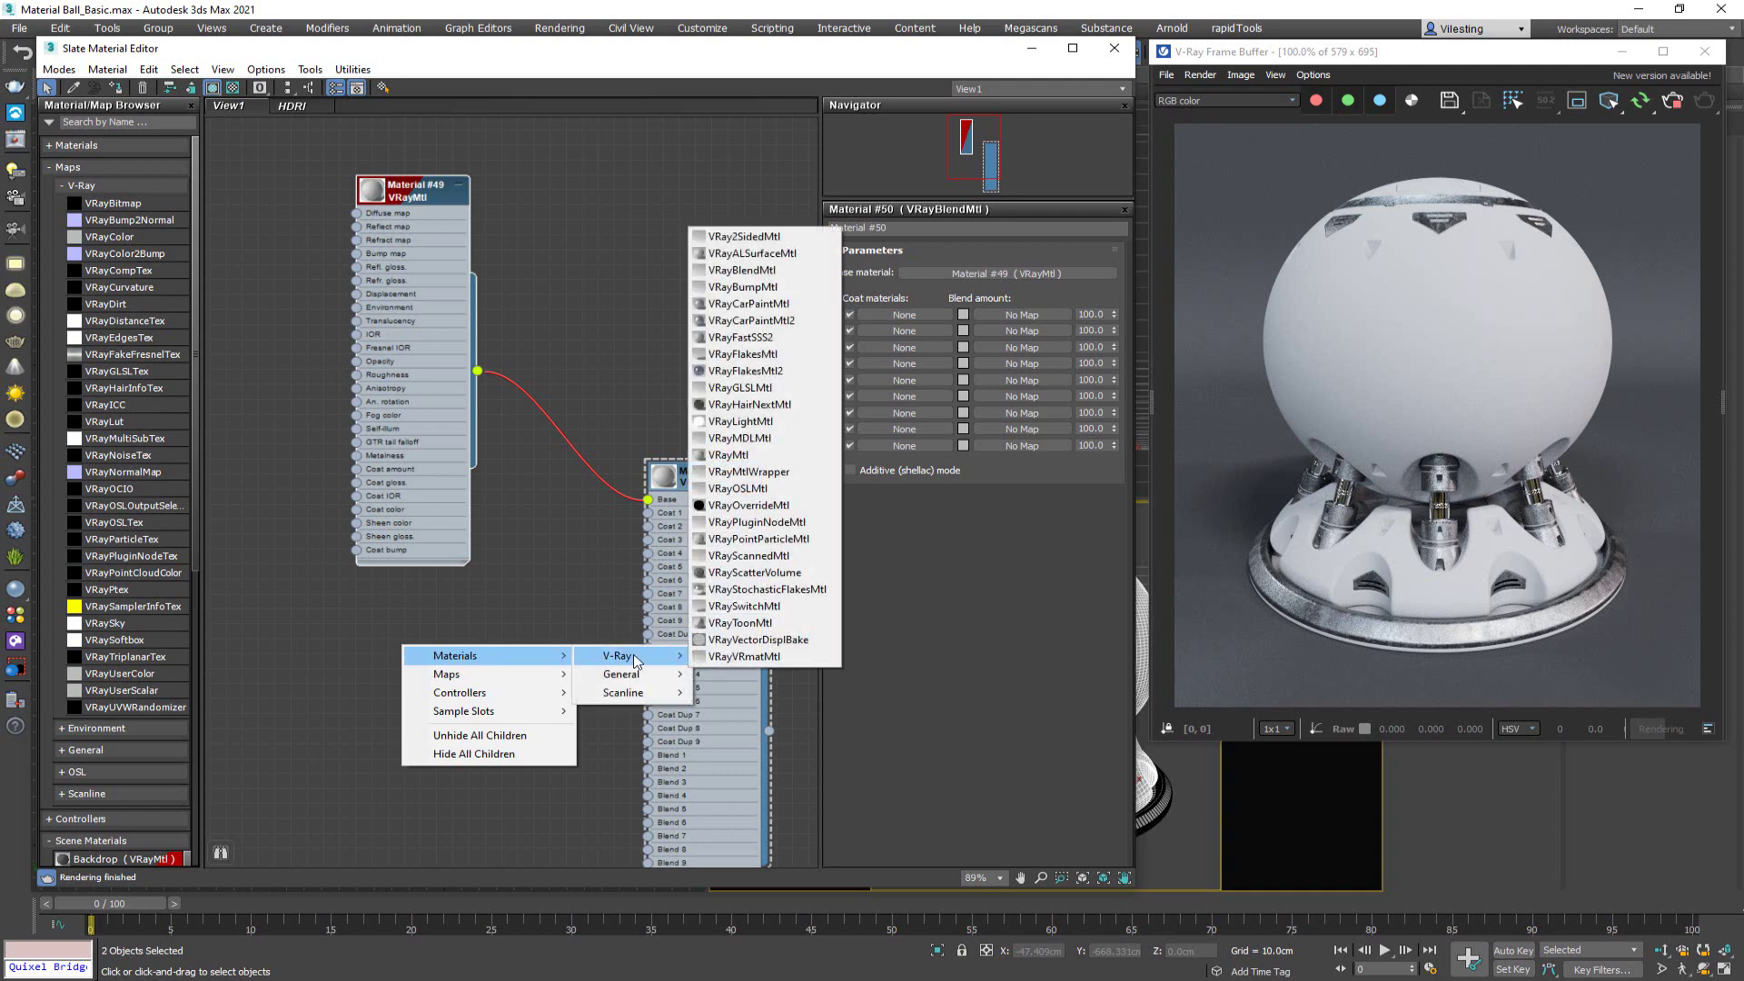
left_click(722, 372)
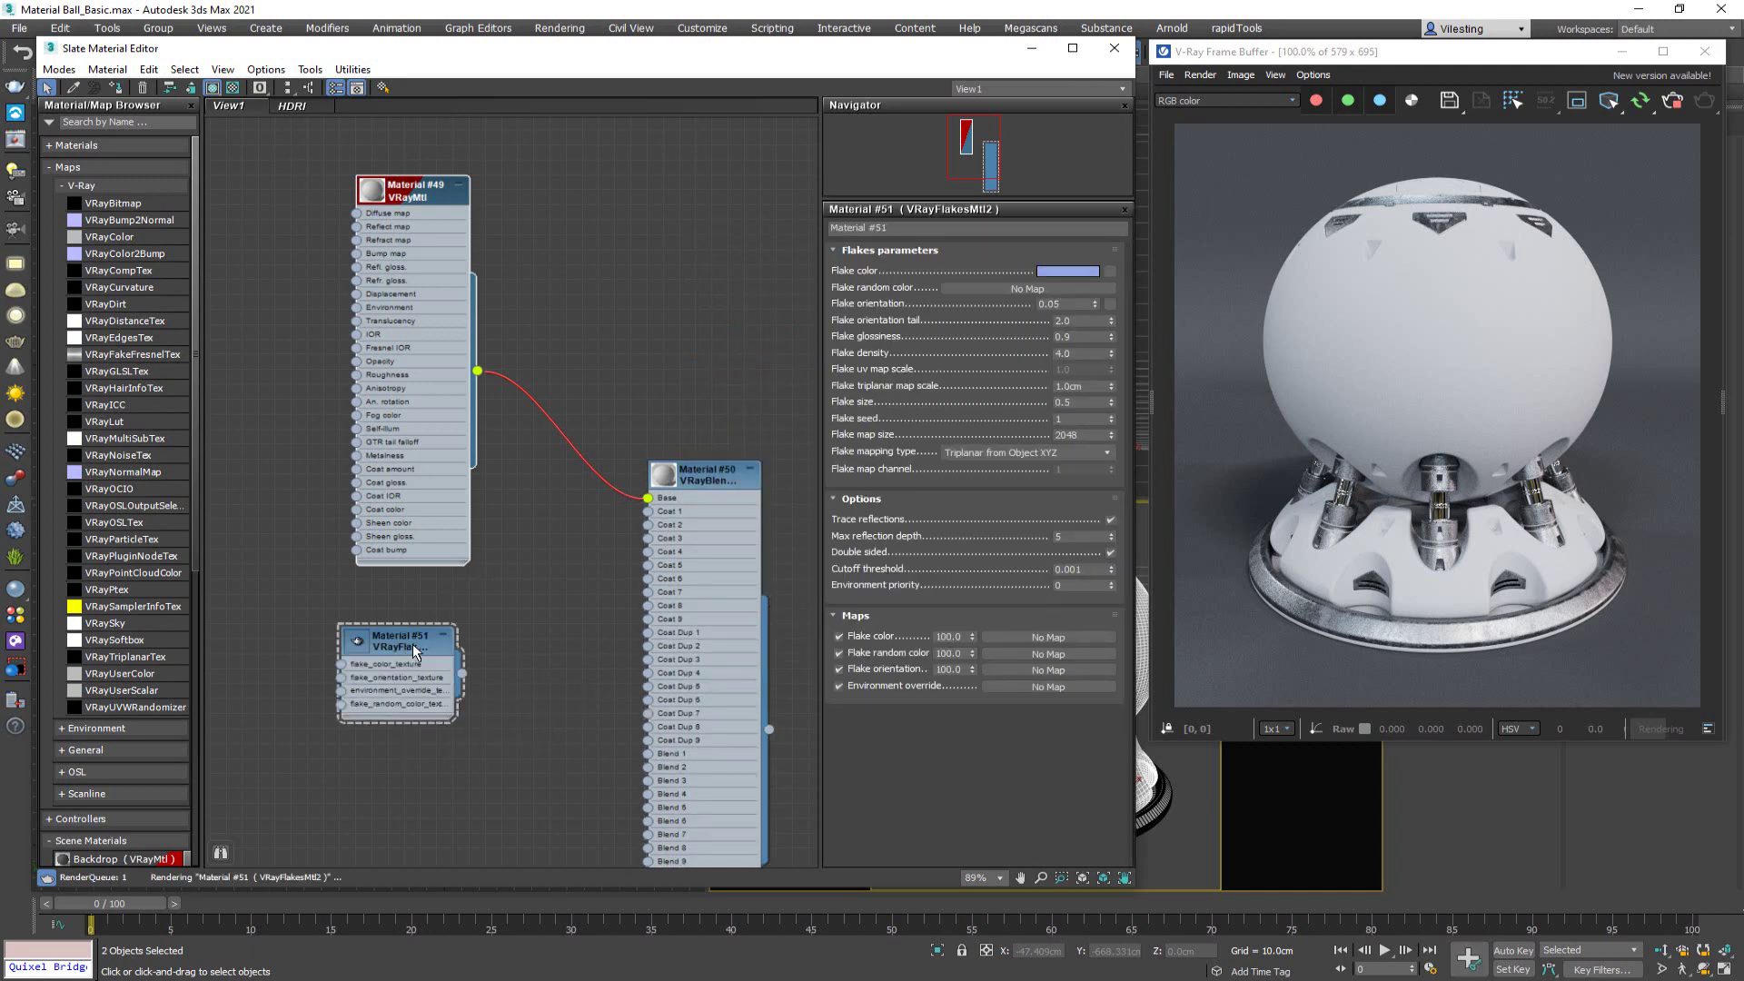
left_click_drag(413, 645, 443, 617)
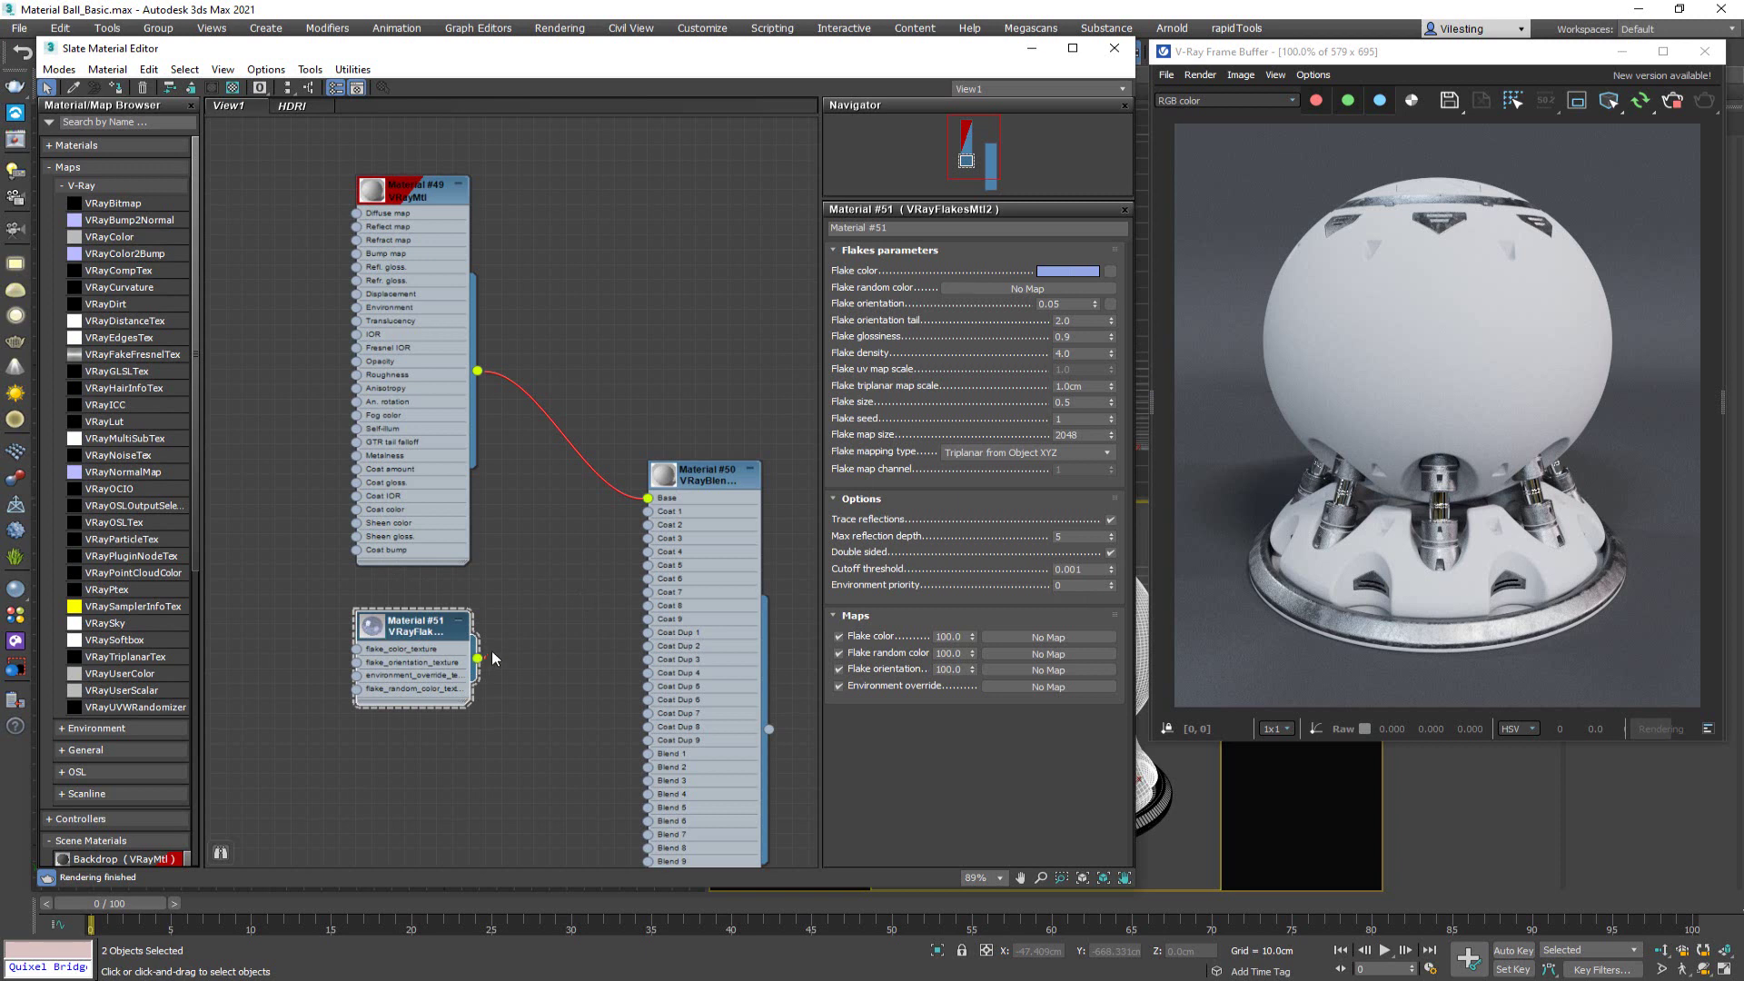
left_click_drag(492, 658, 649, 516)
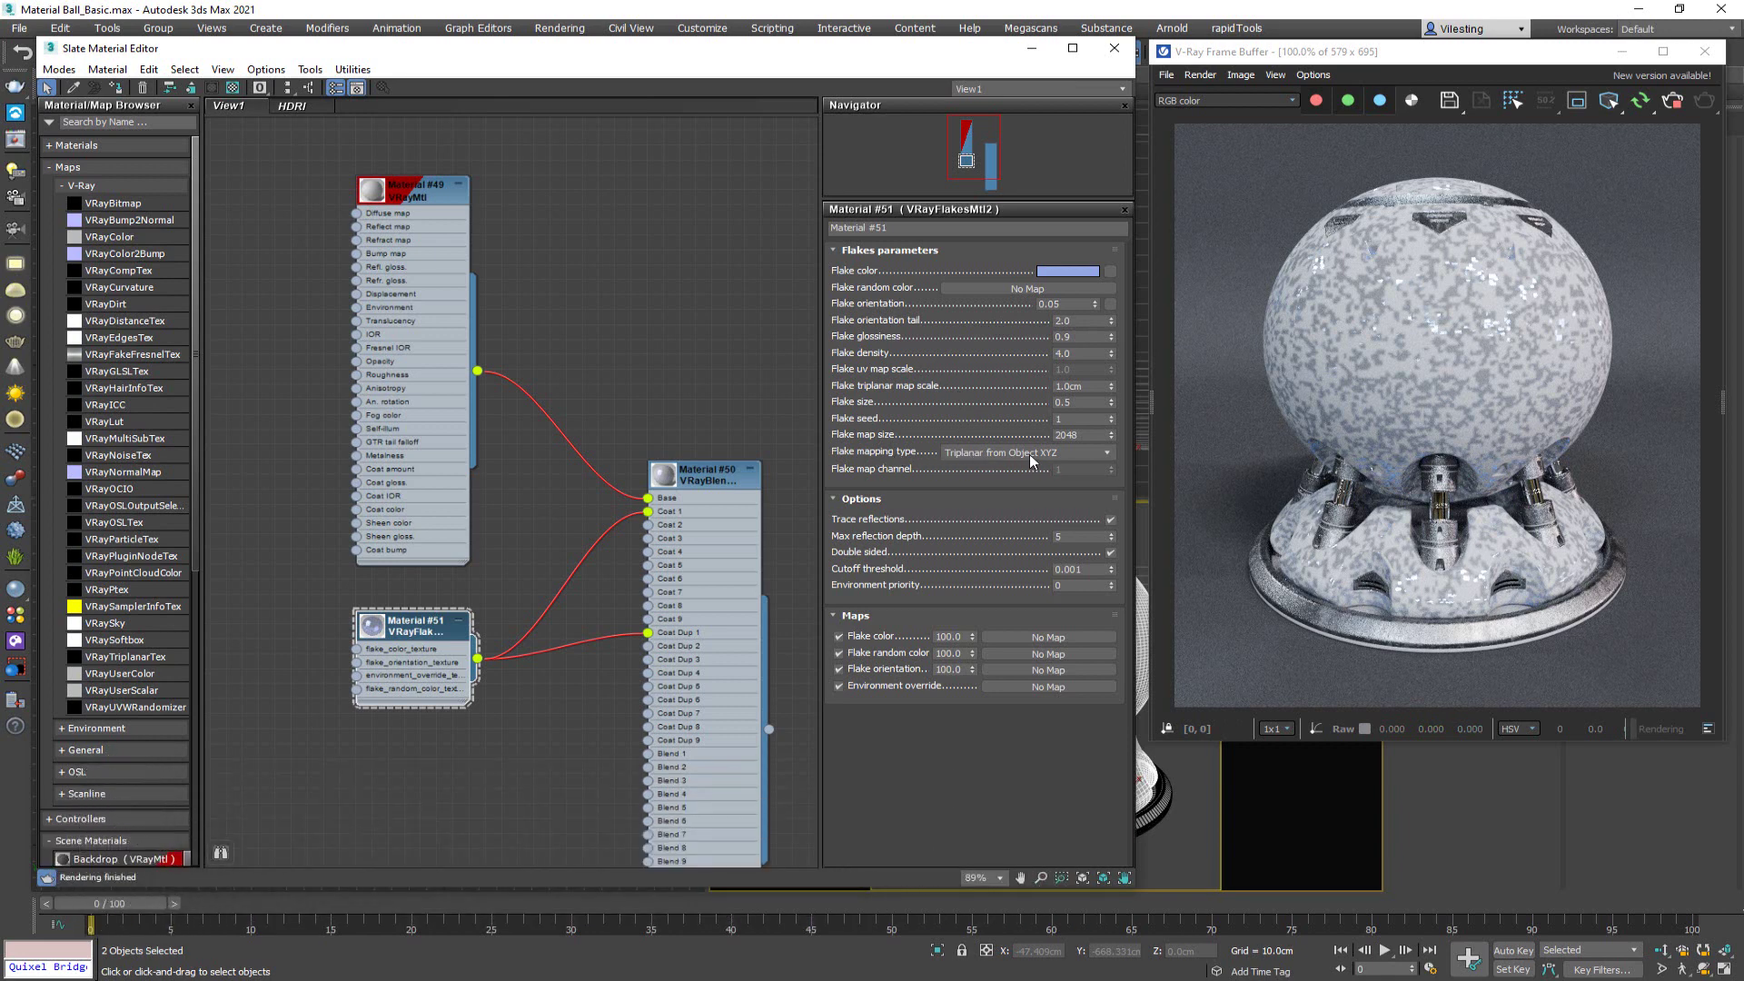
- Try Explicit UVW channel as the flake mapping type, examine the render, and switch back to Triplanar from Object XYZ
left_click(998, 454)
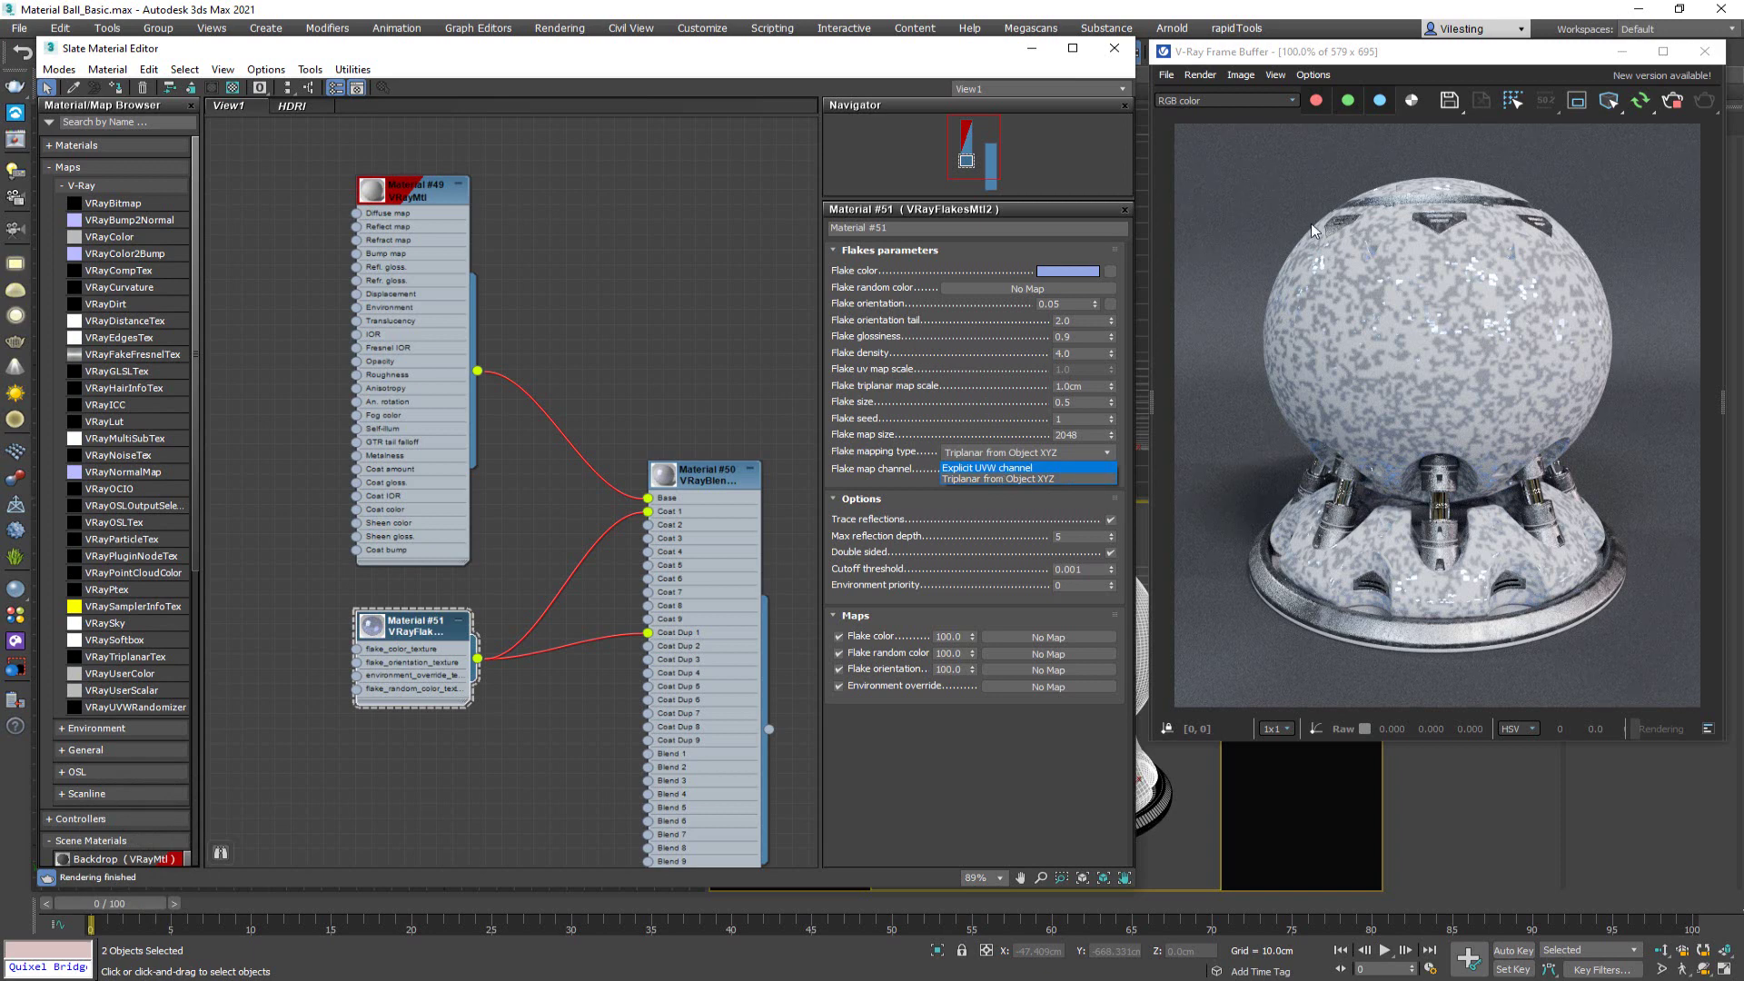
left_click(979, 468)
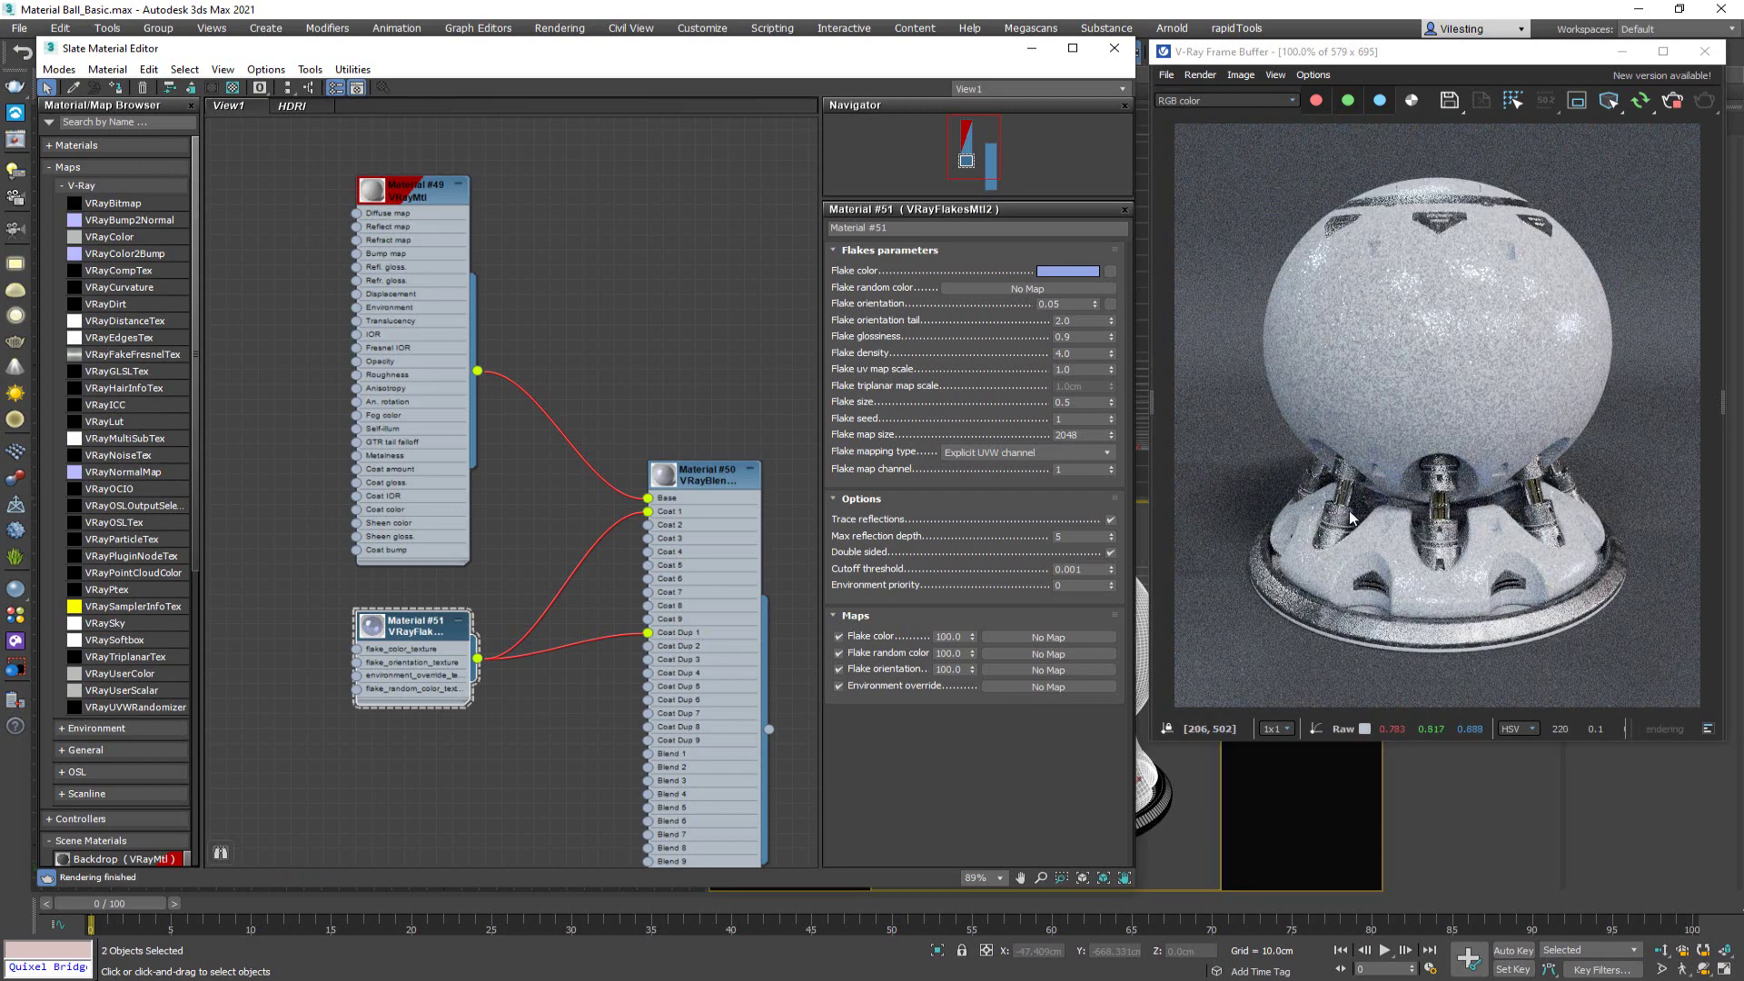
scroll(1428, 314, "up", 4)
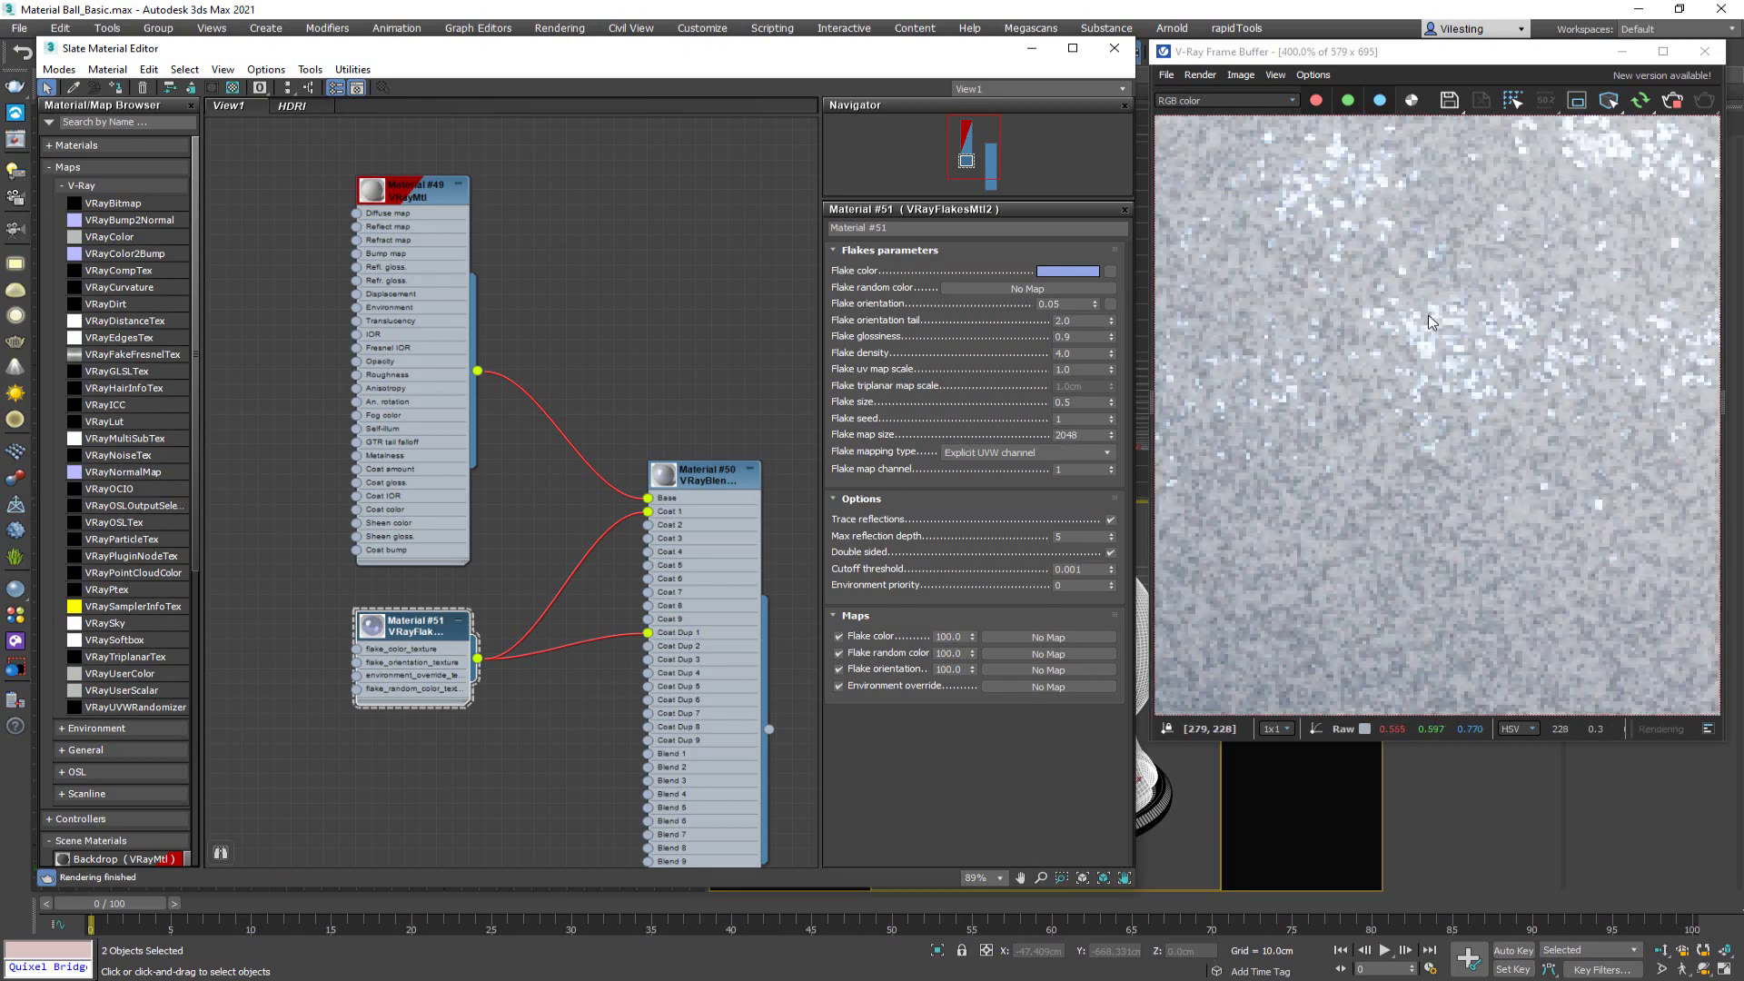
scroll(1428, 314, "down", 2)
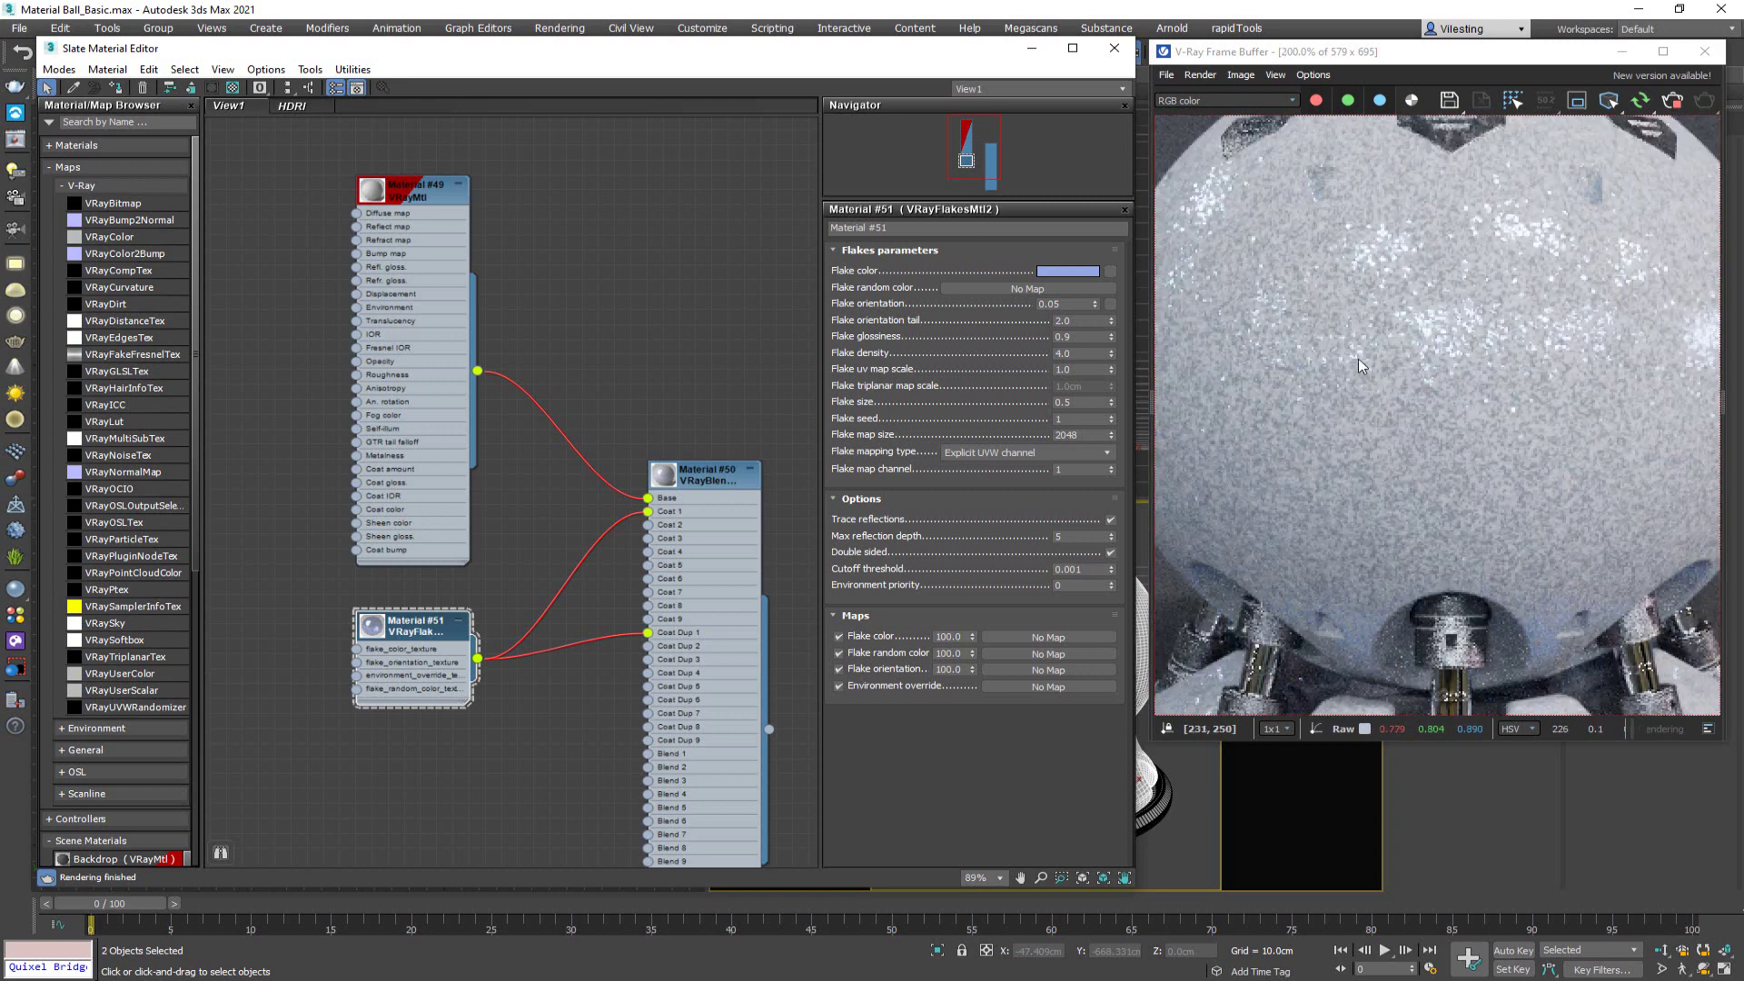
left_click(970, 455)
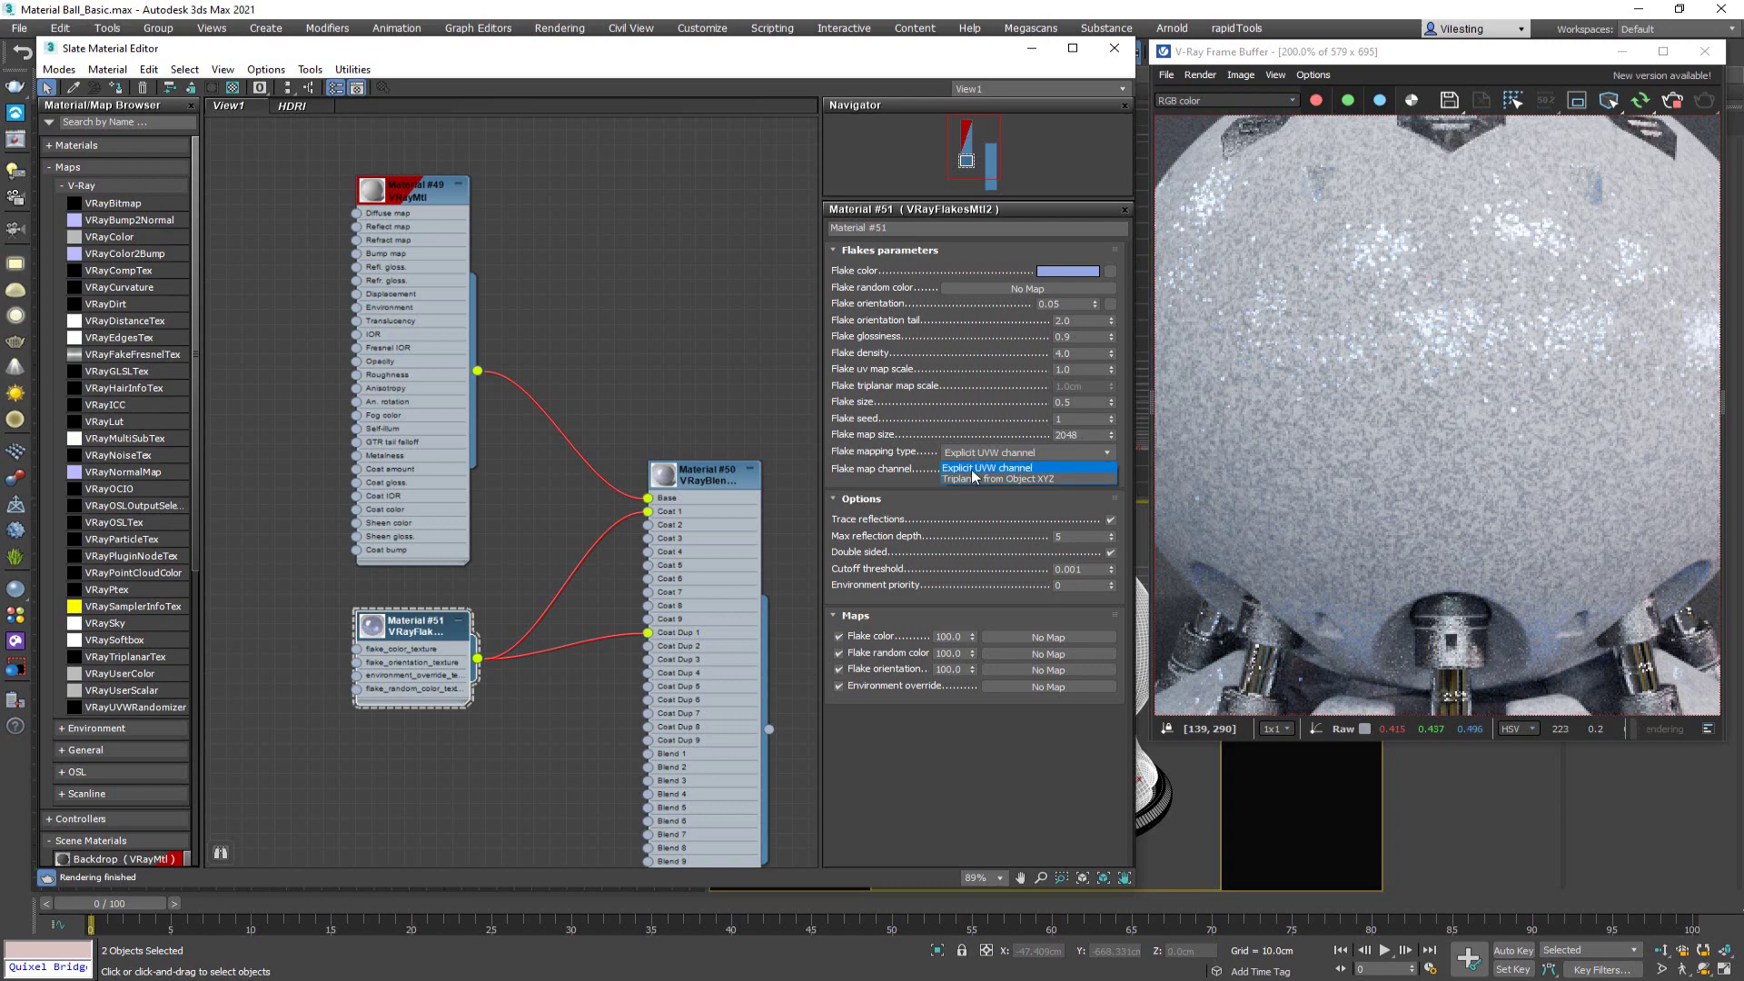
left_click(972, 476)
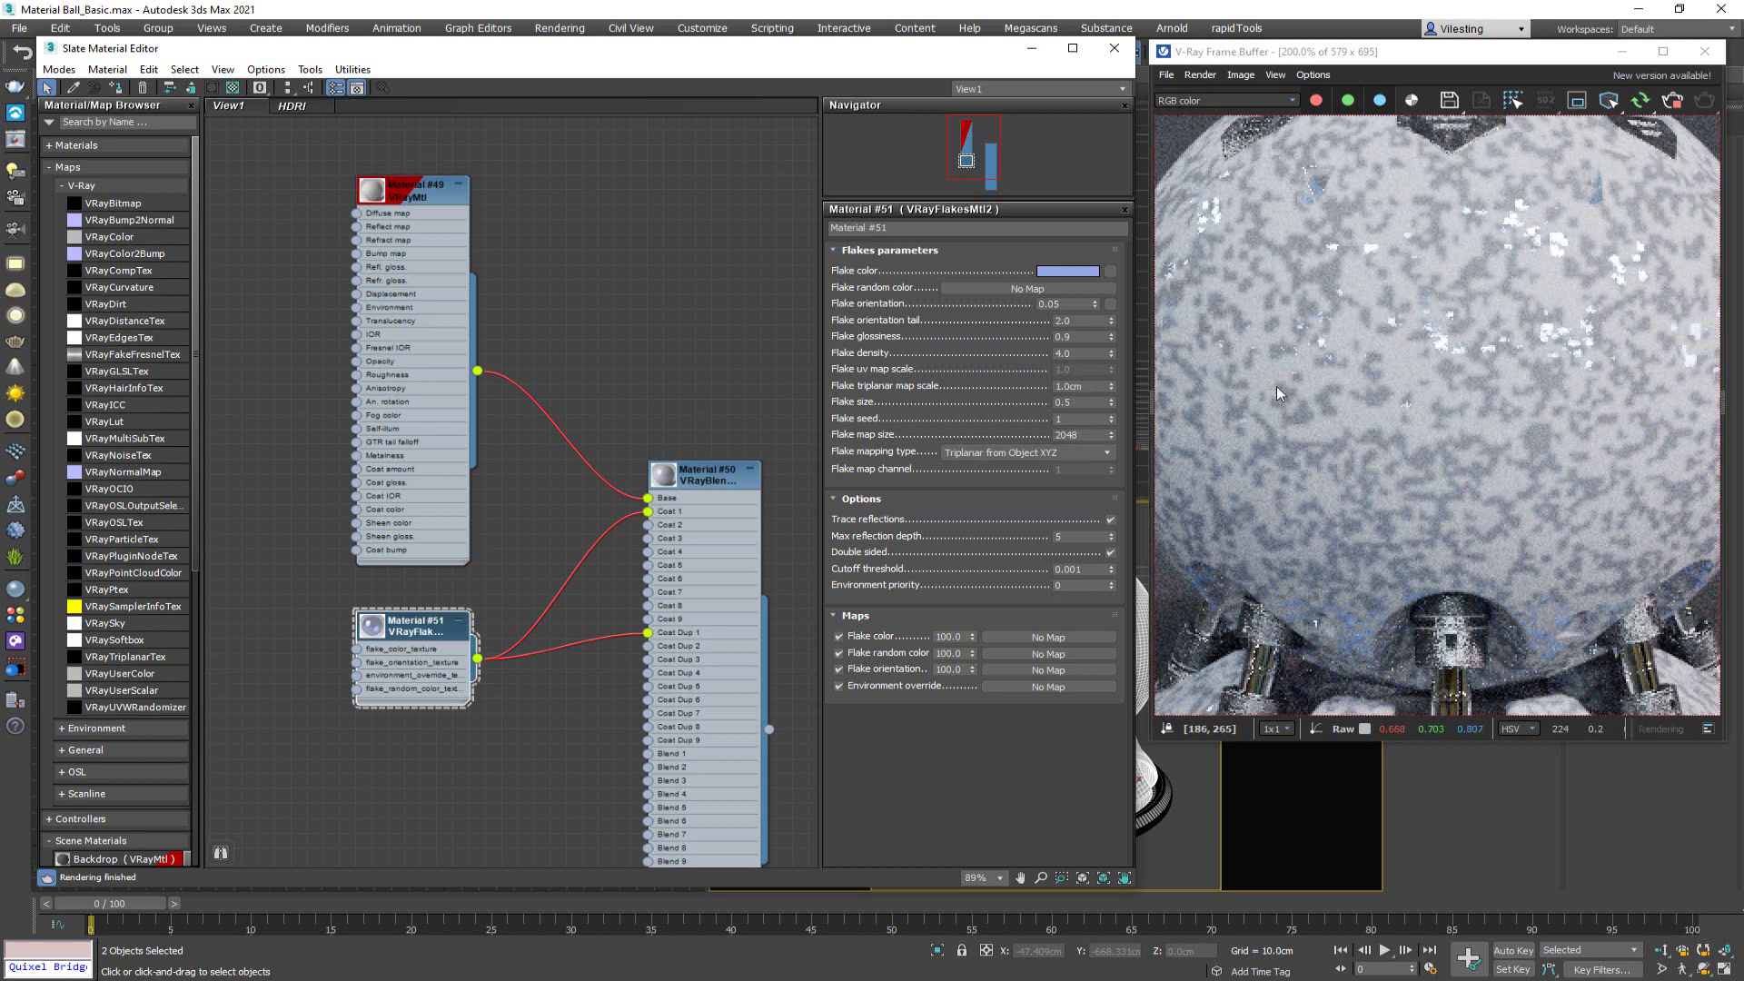
- Set the flake triplanar map scale to 0.1 cm and inspect the flakes on the rendered ball
left_click(1081, 386)
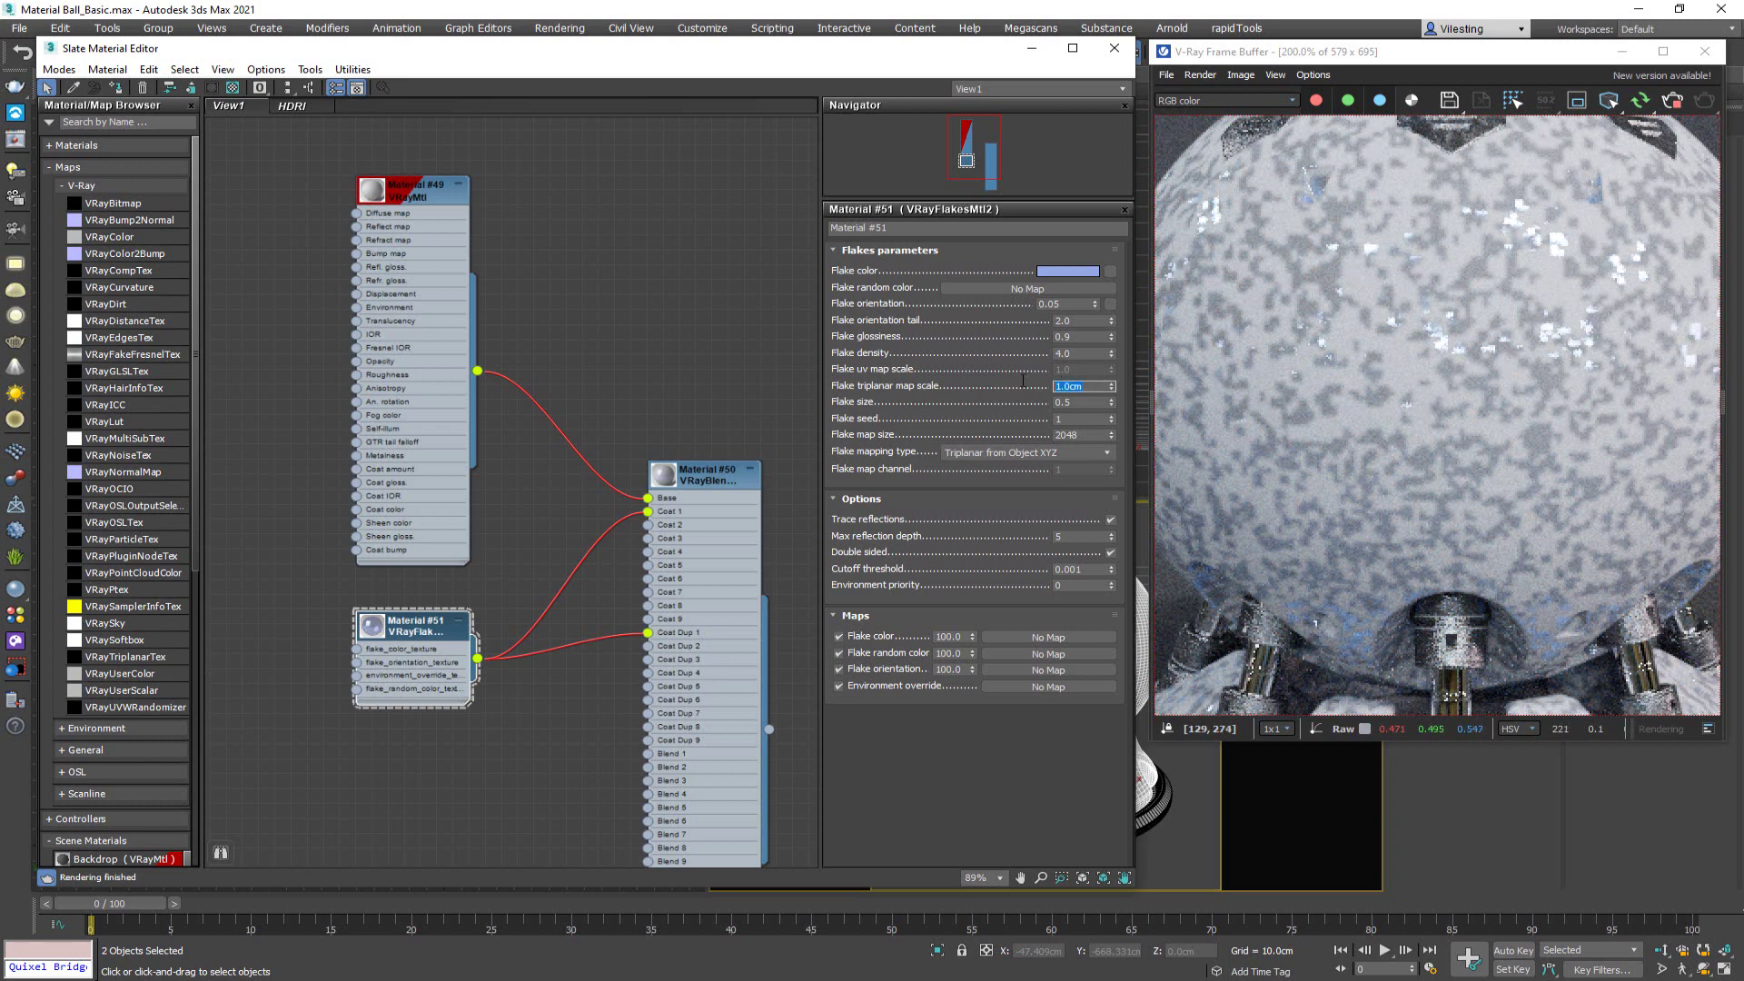
type("0.1")
key("Return")
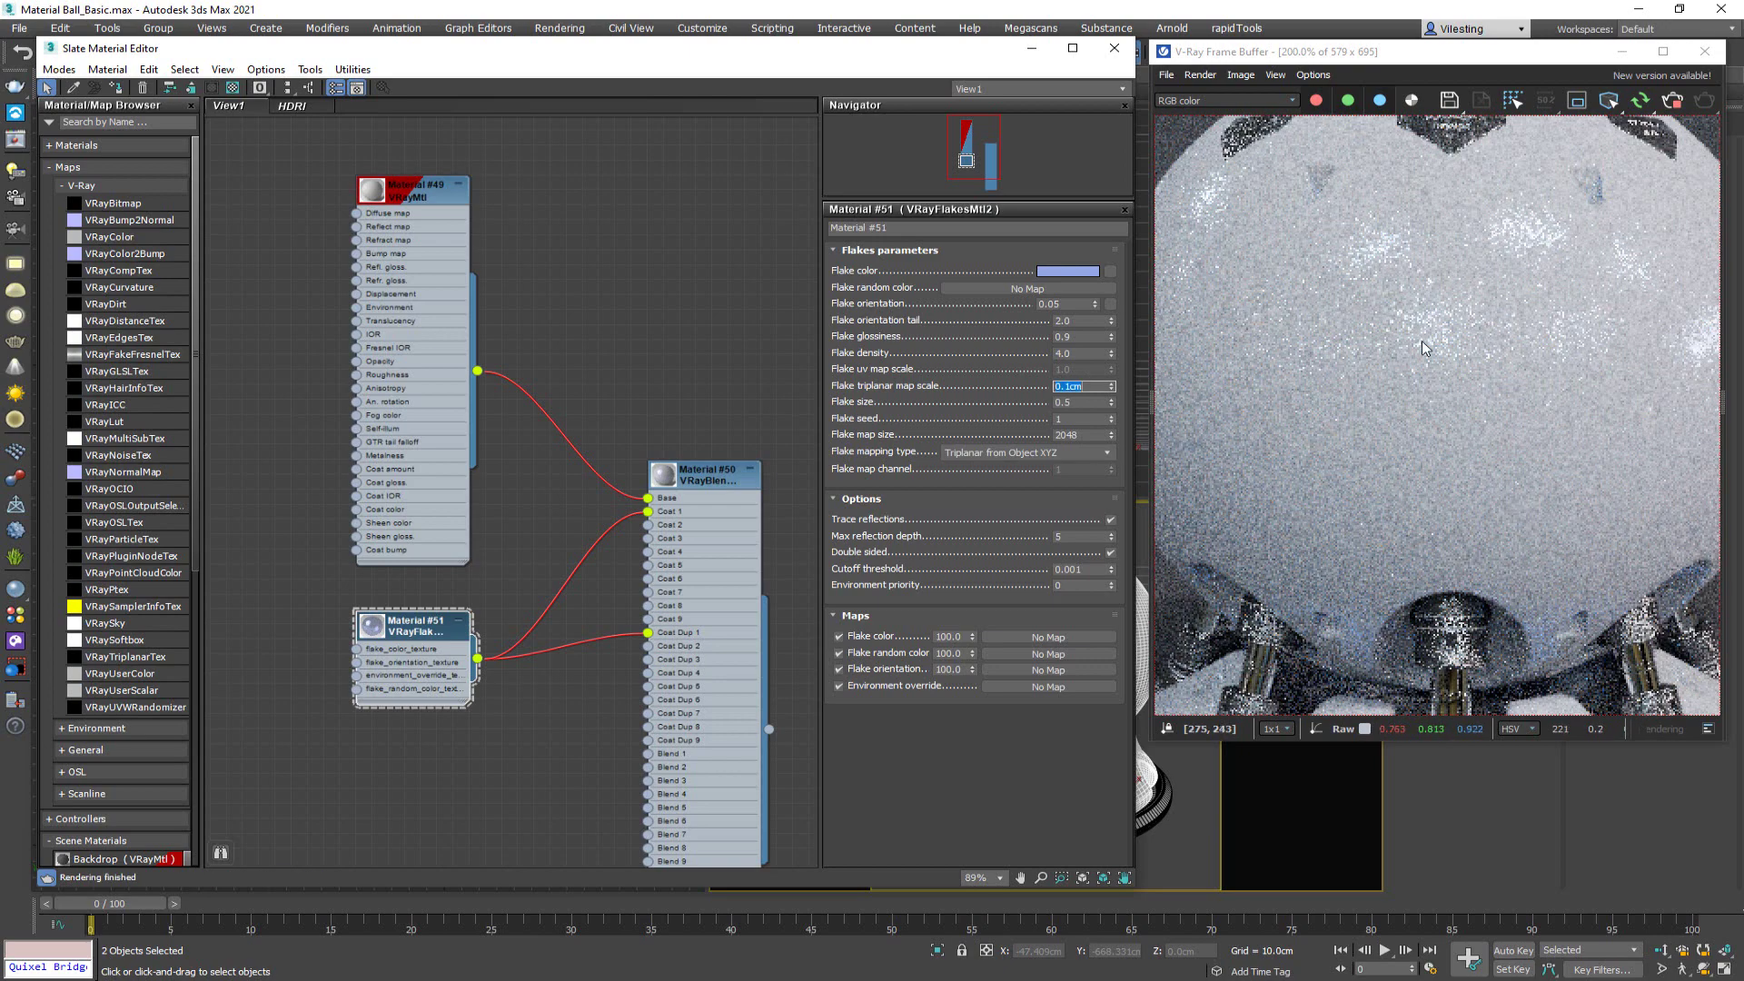
scroll(1420, 340, "down", 1)
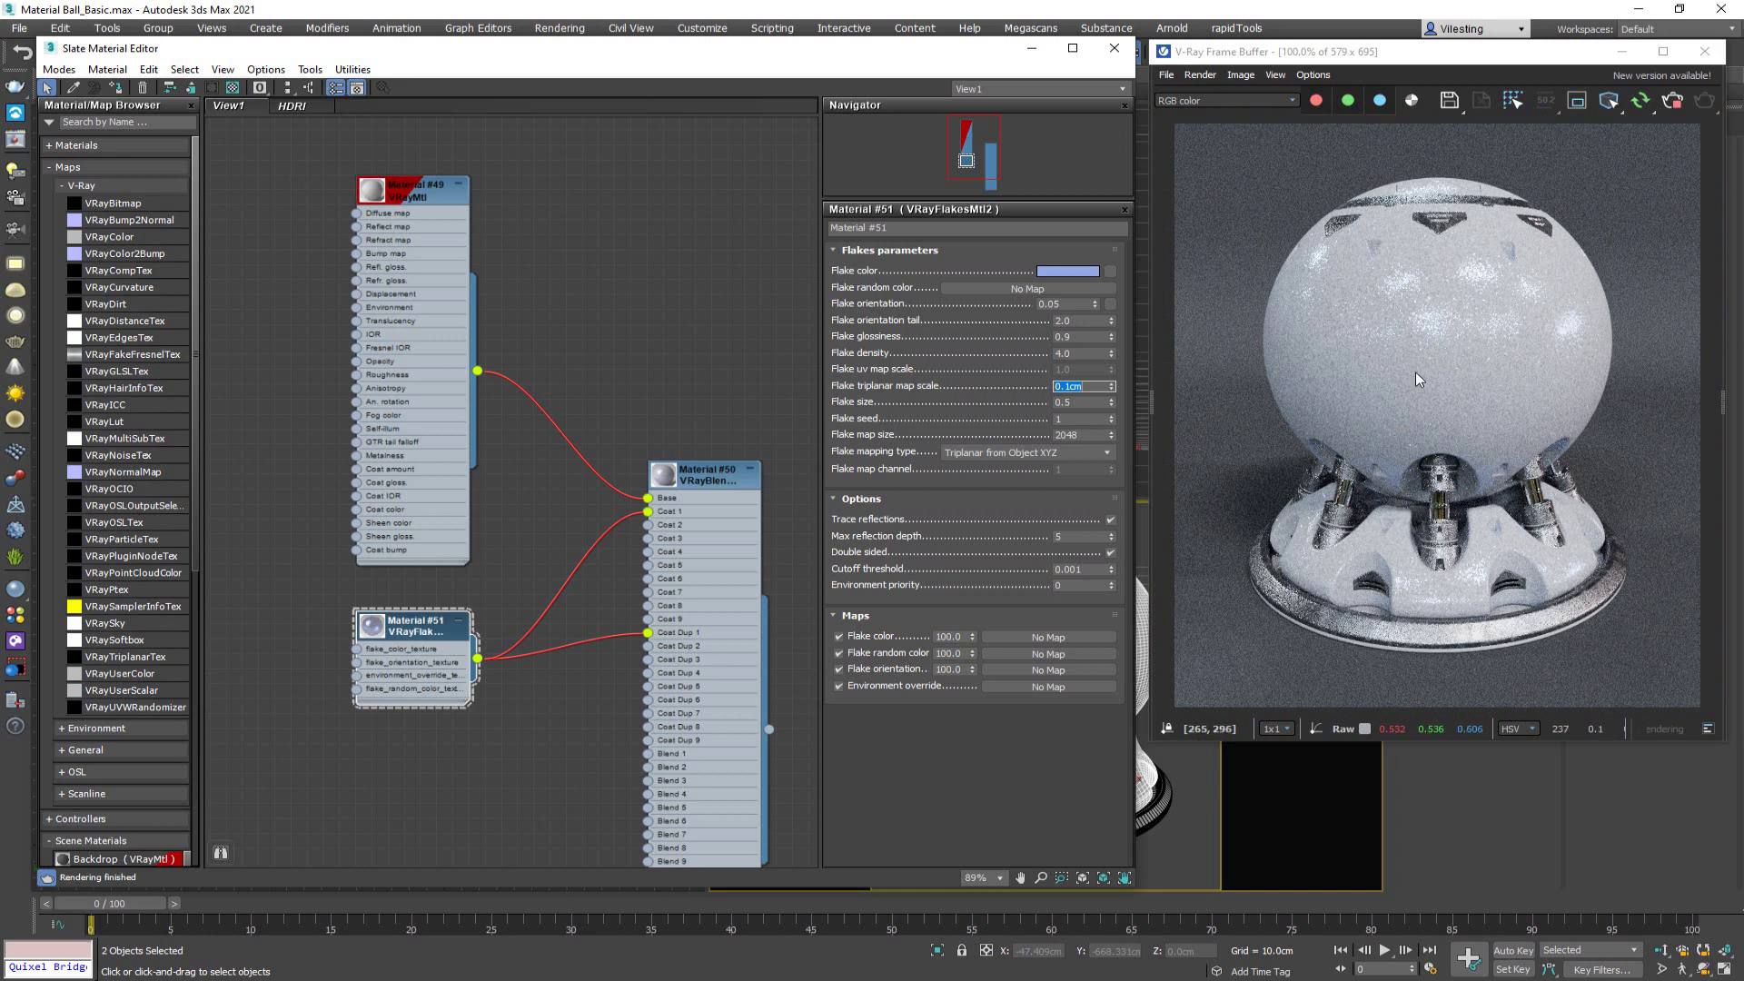
scroll(1402, 362, "up", 1)
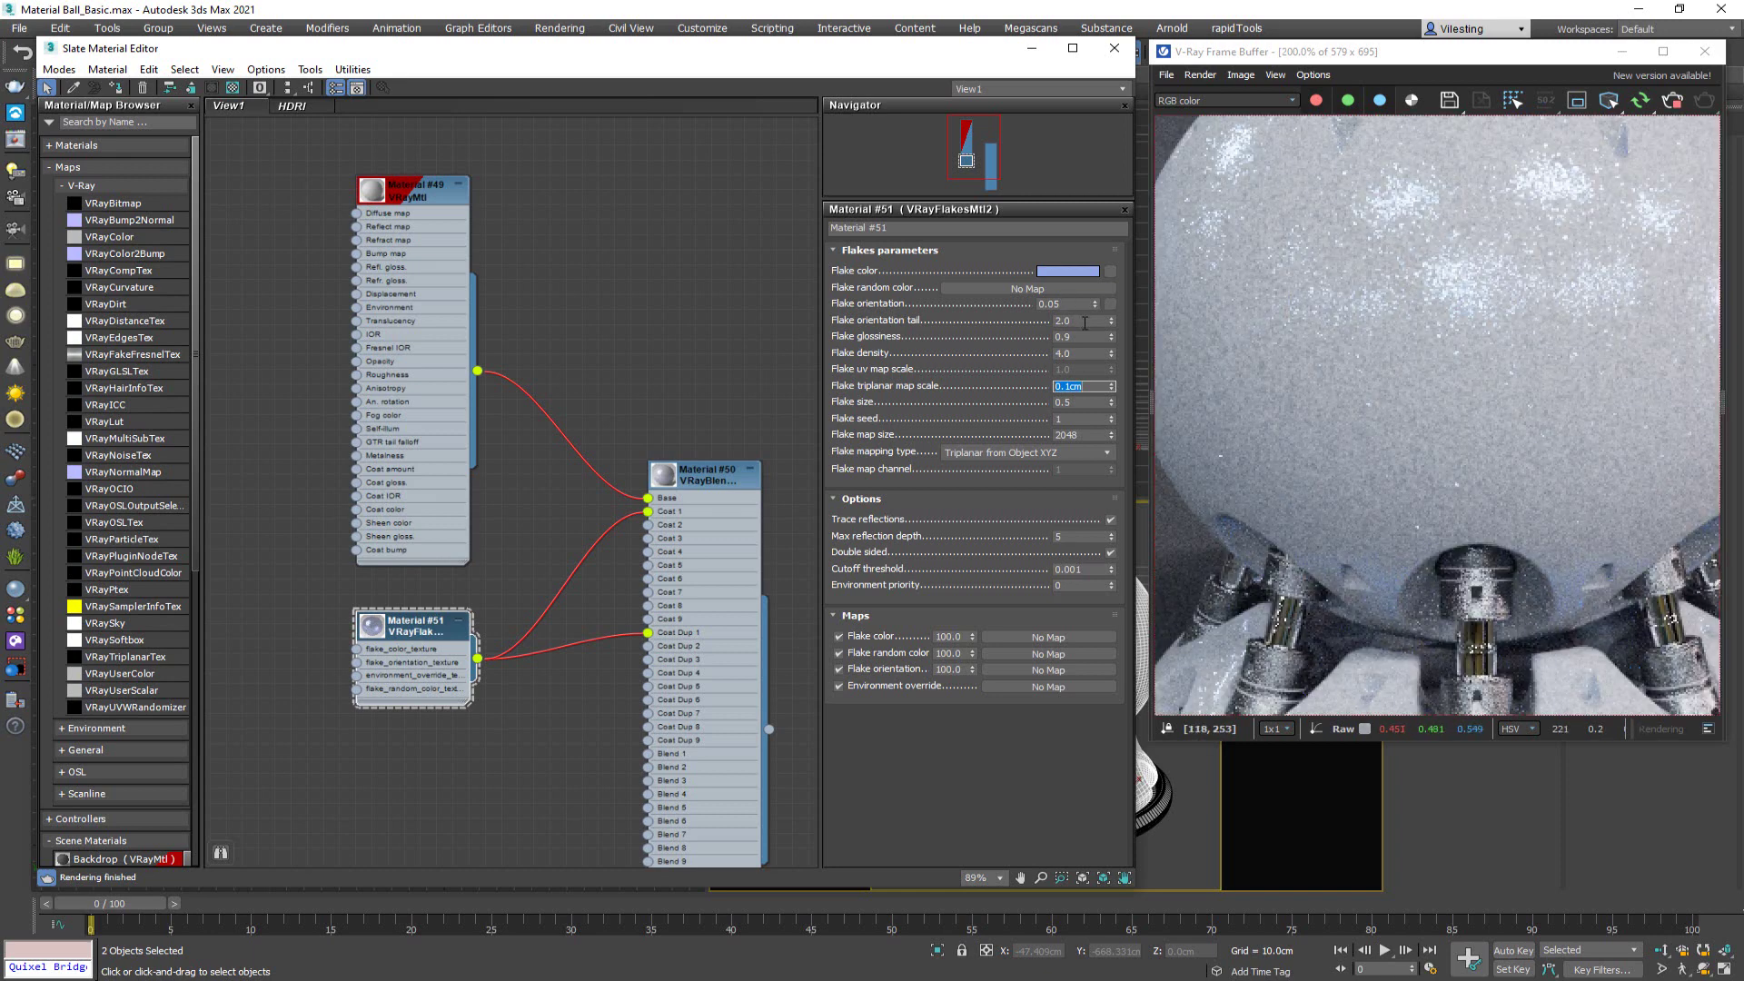
middle_click_drag(1355, 287, 1359, 364)
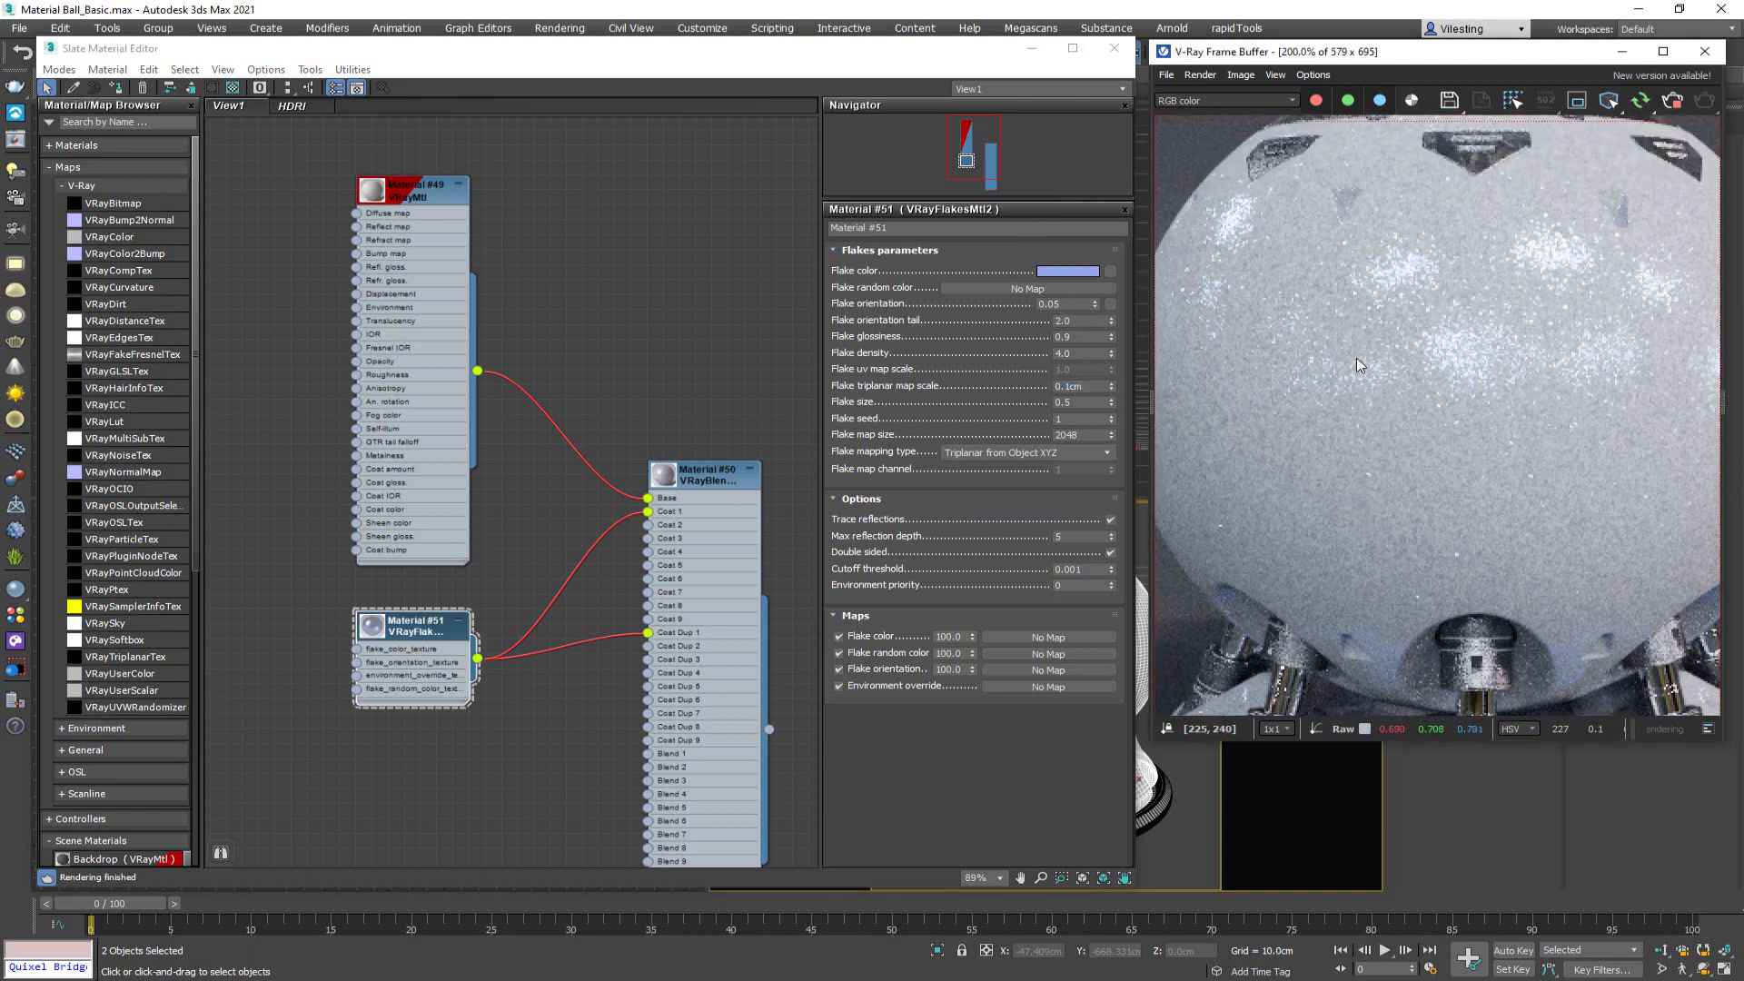
scroll(1360, 364, "down", 1)
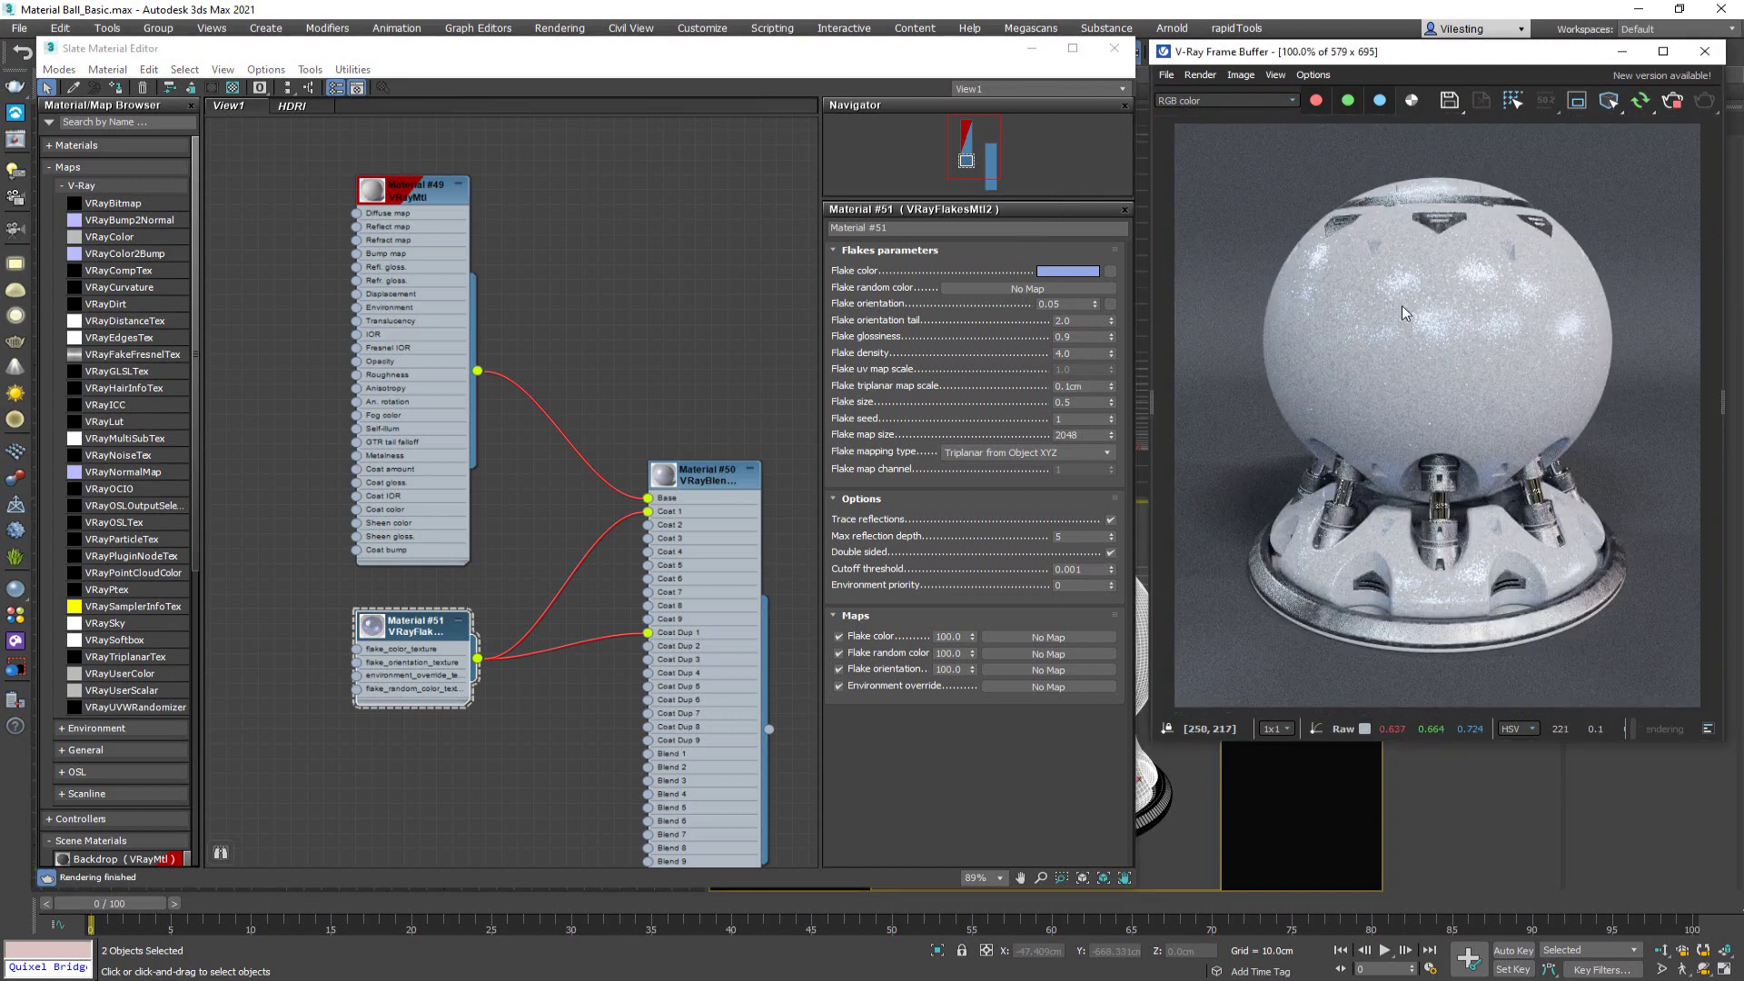
scroll(1403, 305, "up", 1)
middle_click_drag(1402, 220, 1406, 249)
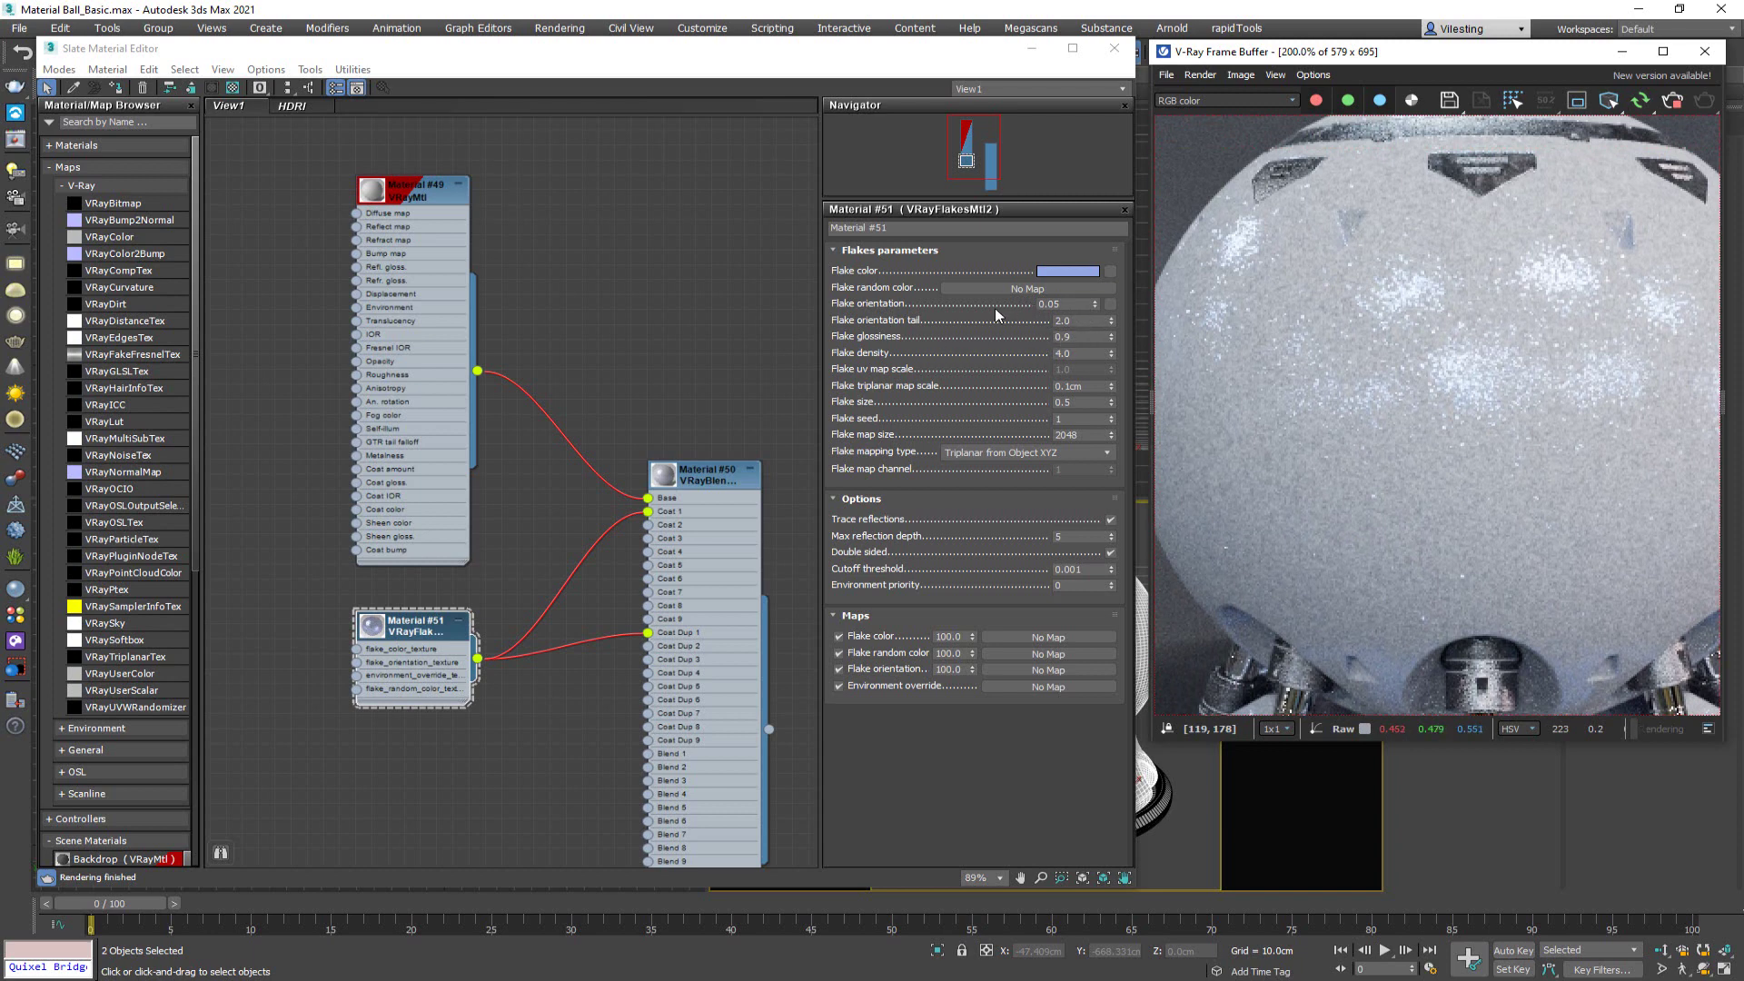
- Set the flake orientation to 0.2 and inspect the flakes up close in the render
left_click(1050, 304)
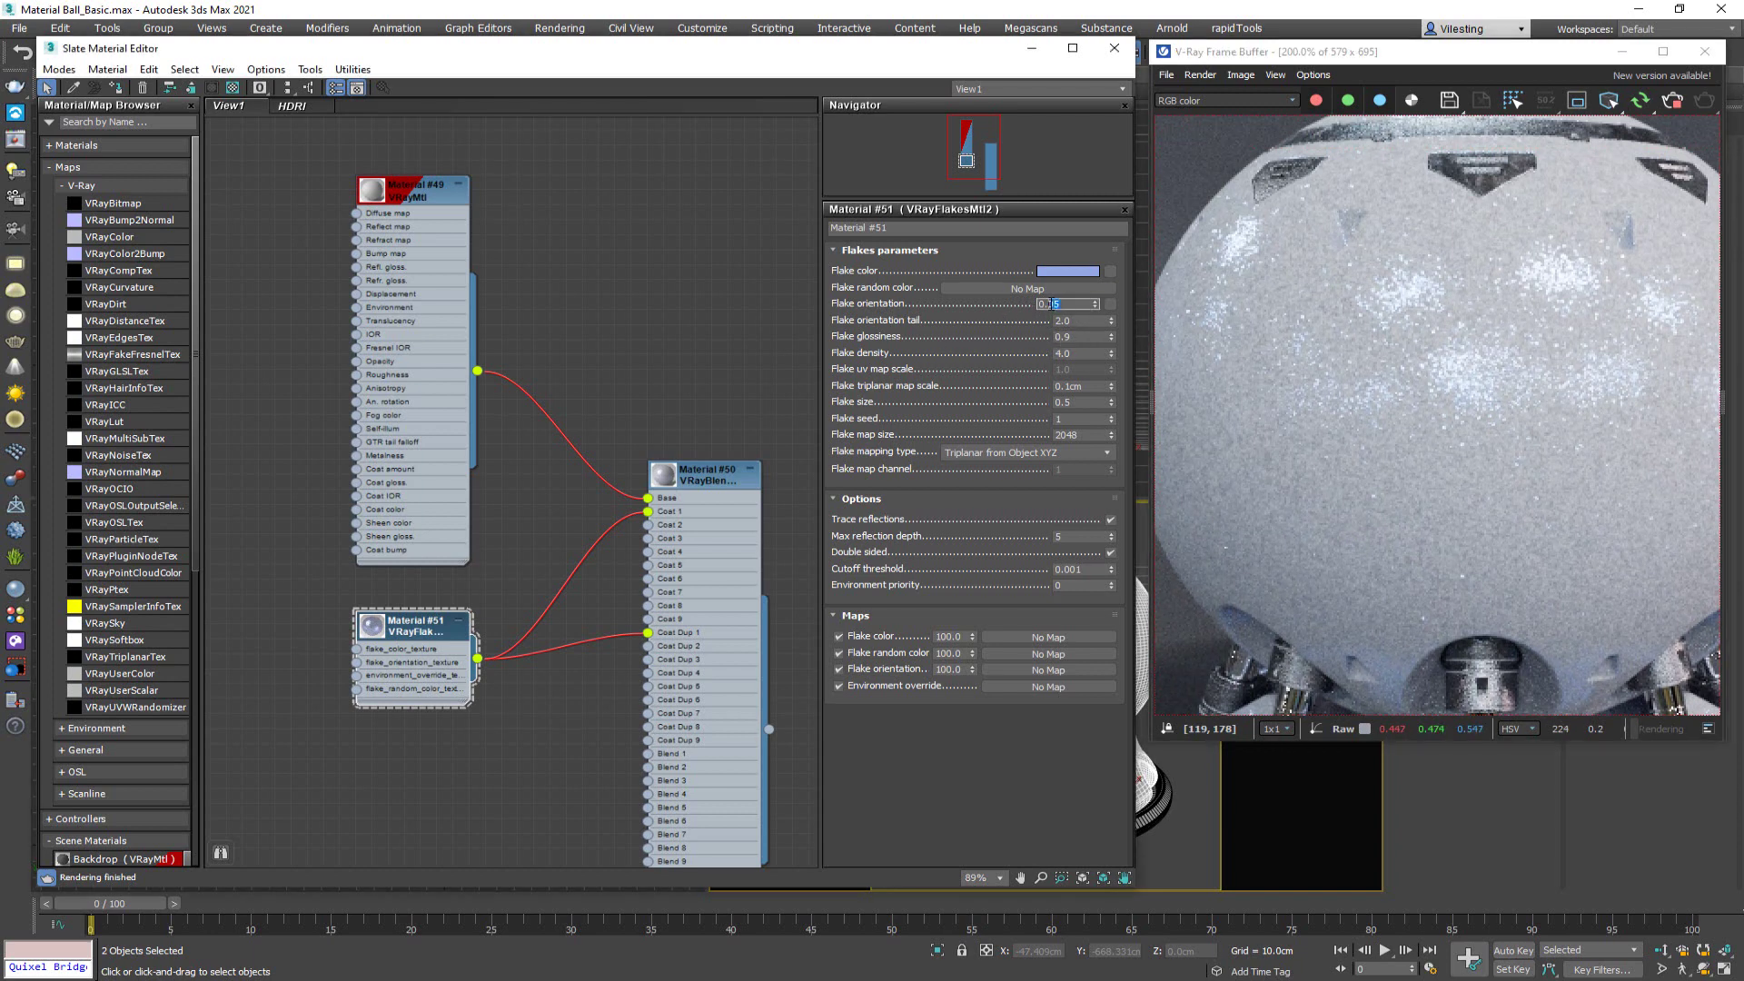
double_click(1050, 304)
type("2")
key("Return")
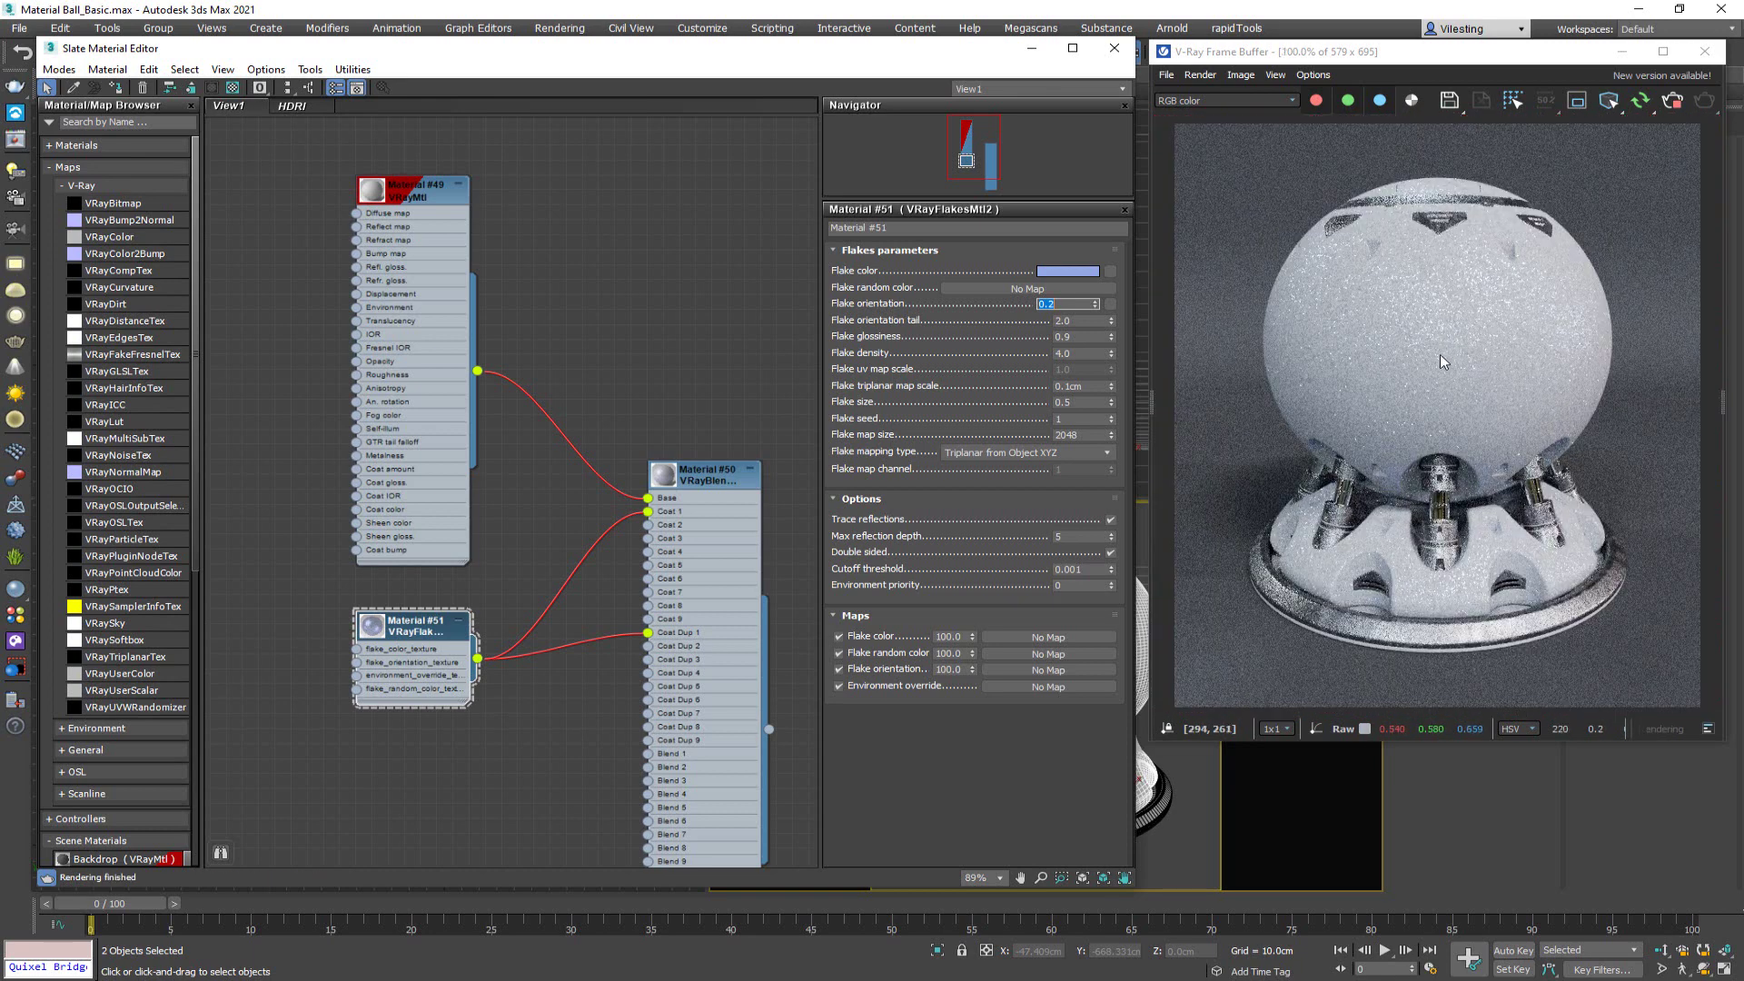
scroll(1440, 356, "up", 1)
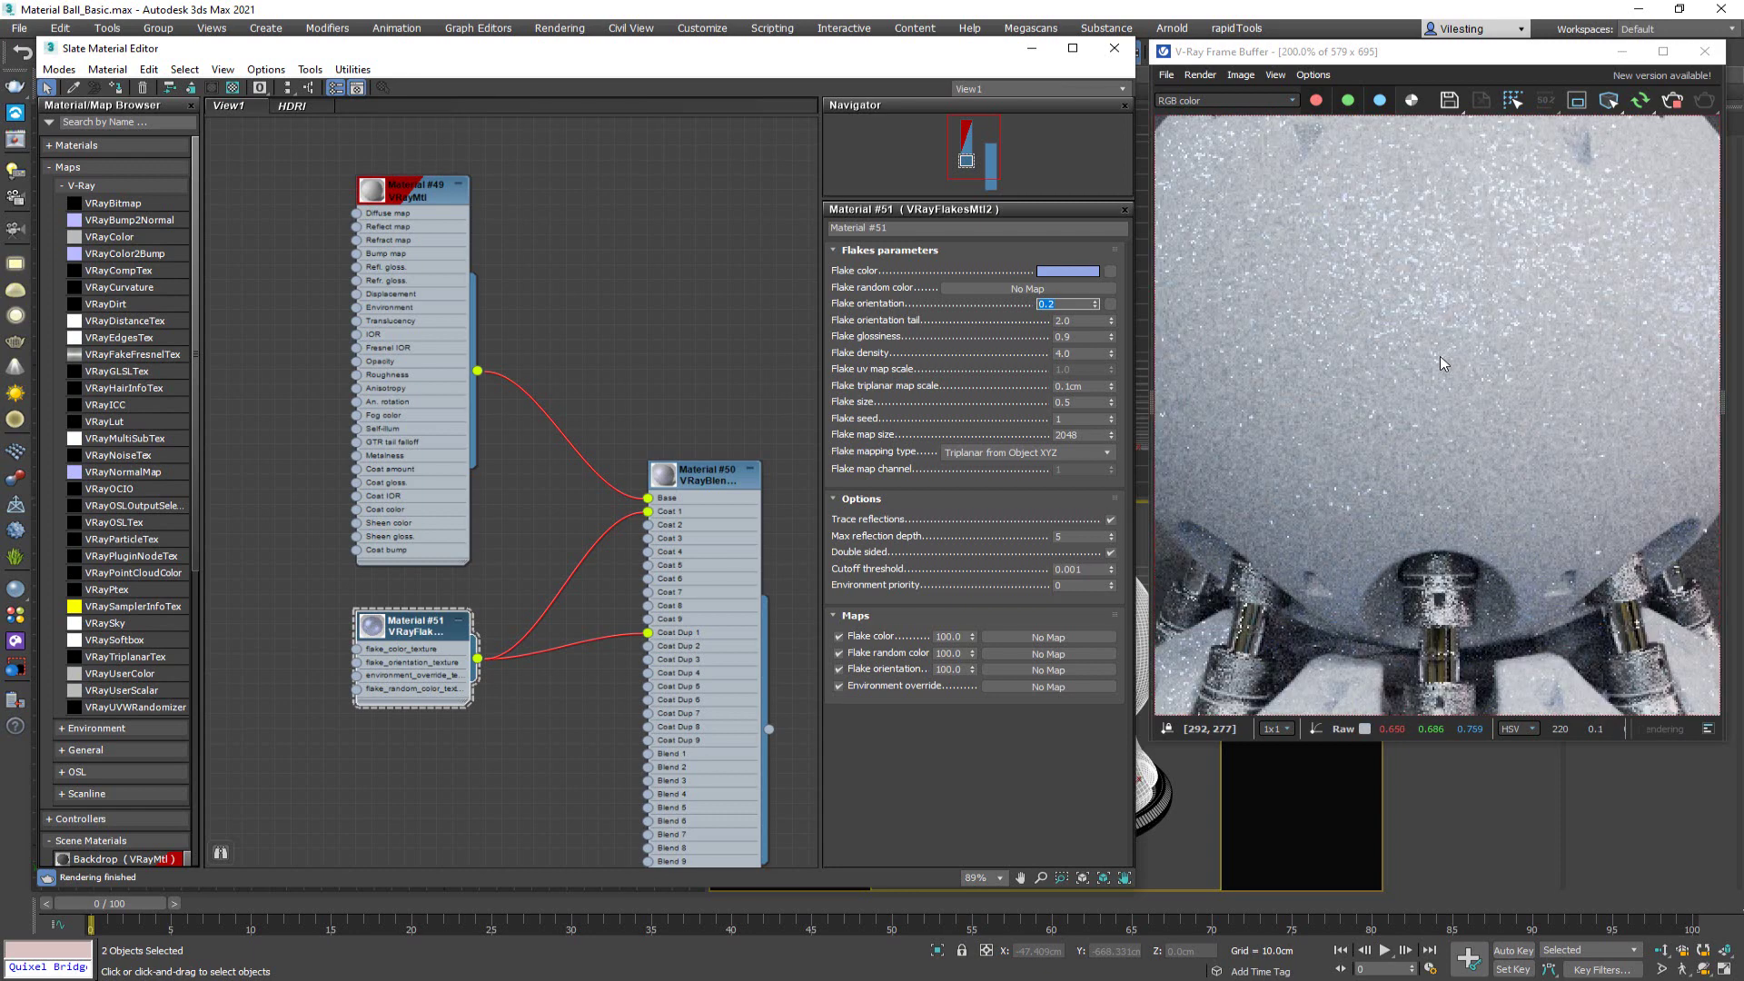
- Set the flake glossiness to 0.8 and check the whole material ball in the render
double_click(1067, 336)
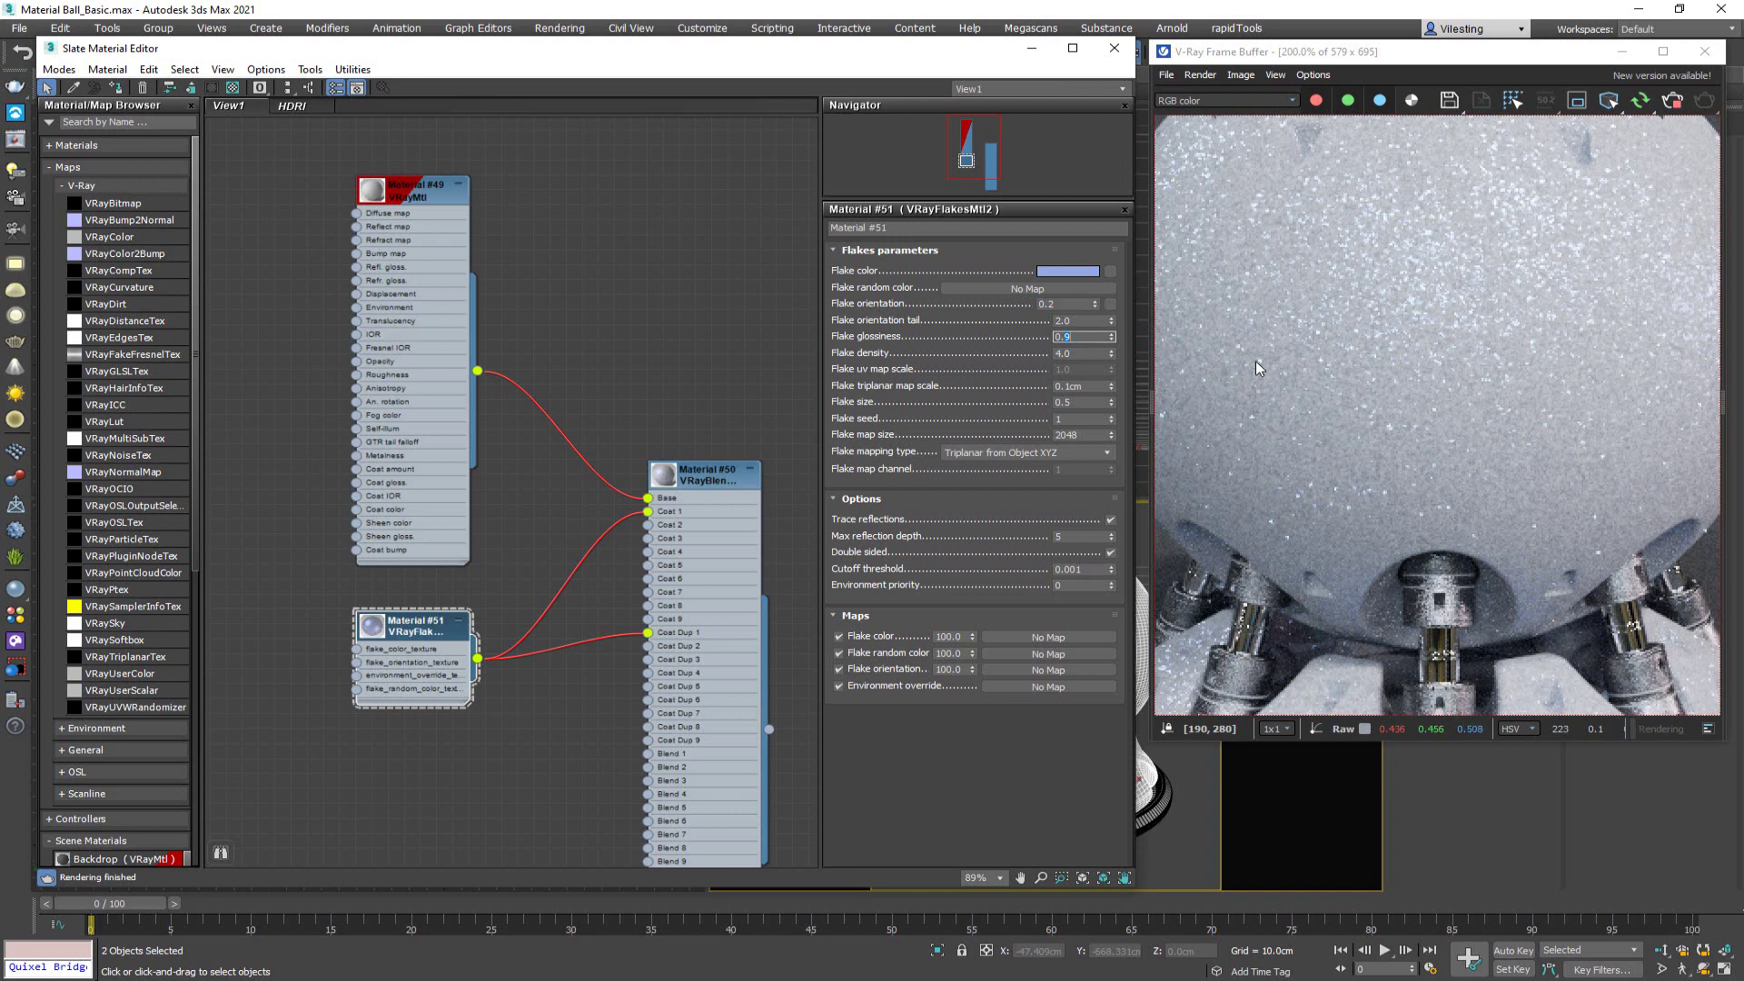
key("Return")
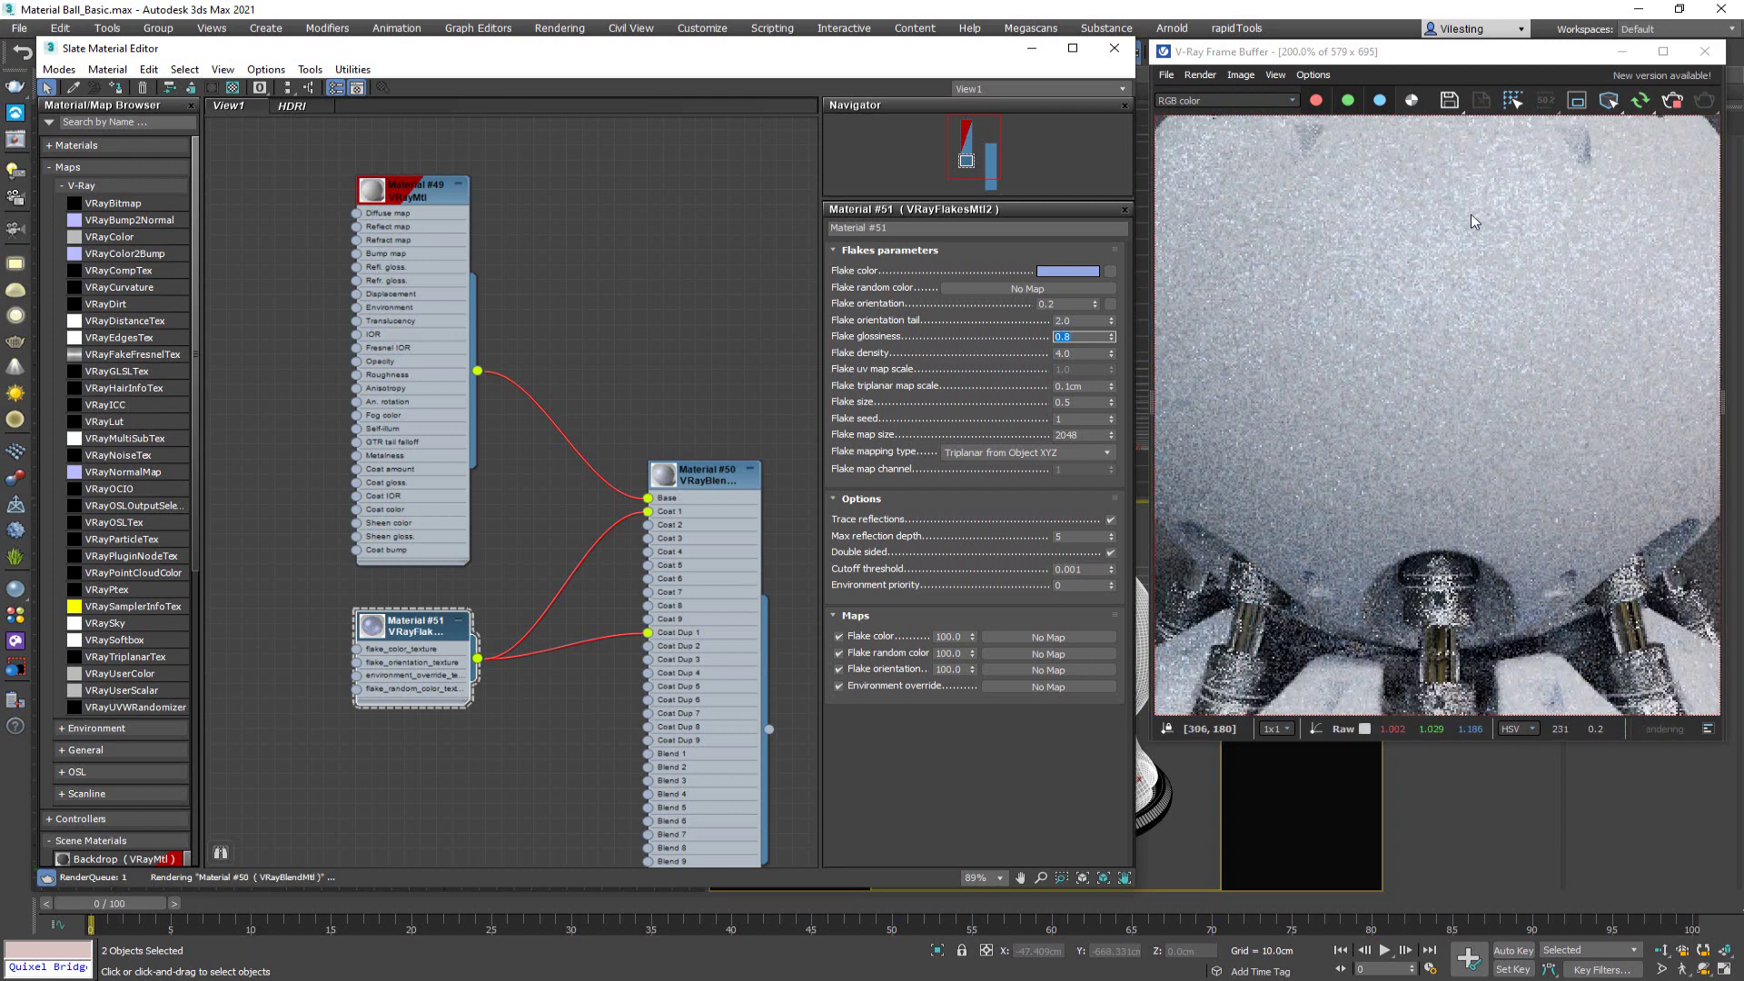
scroll(1410, 320, "down", 2)
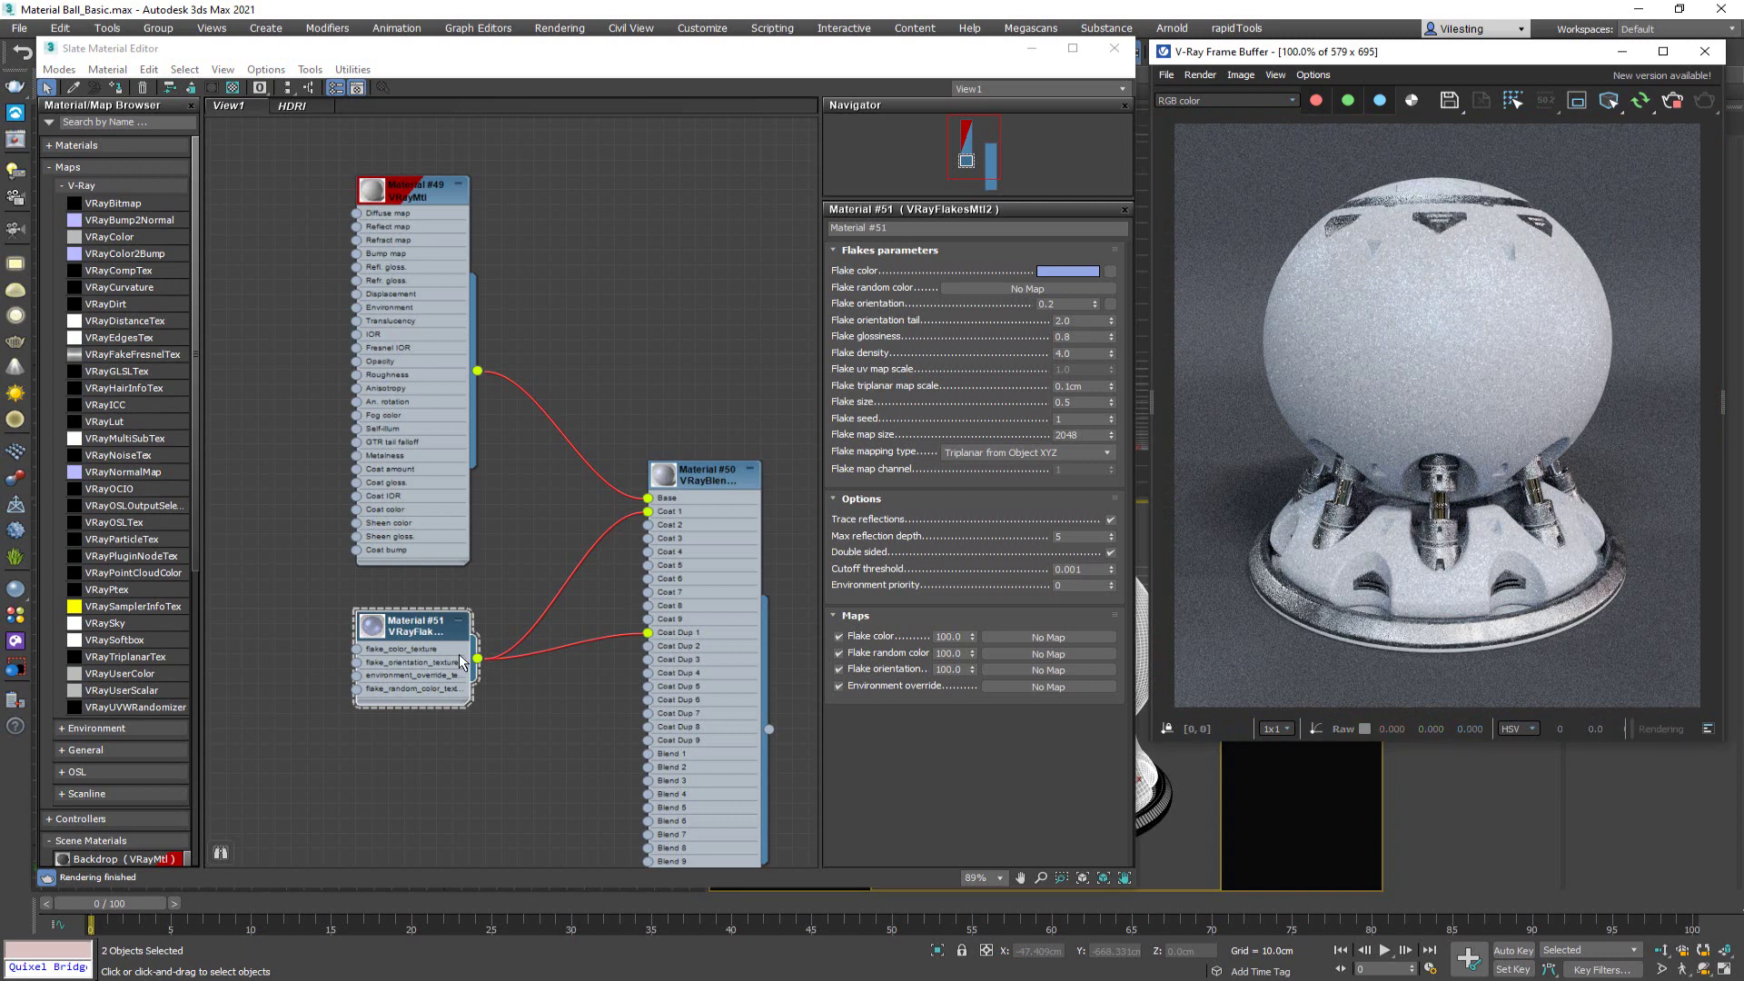
left_click(422, 633)
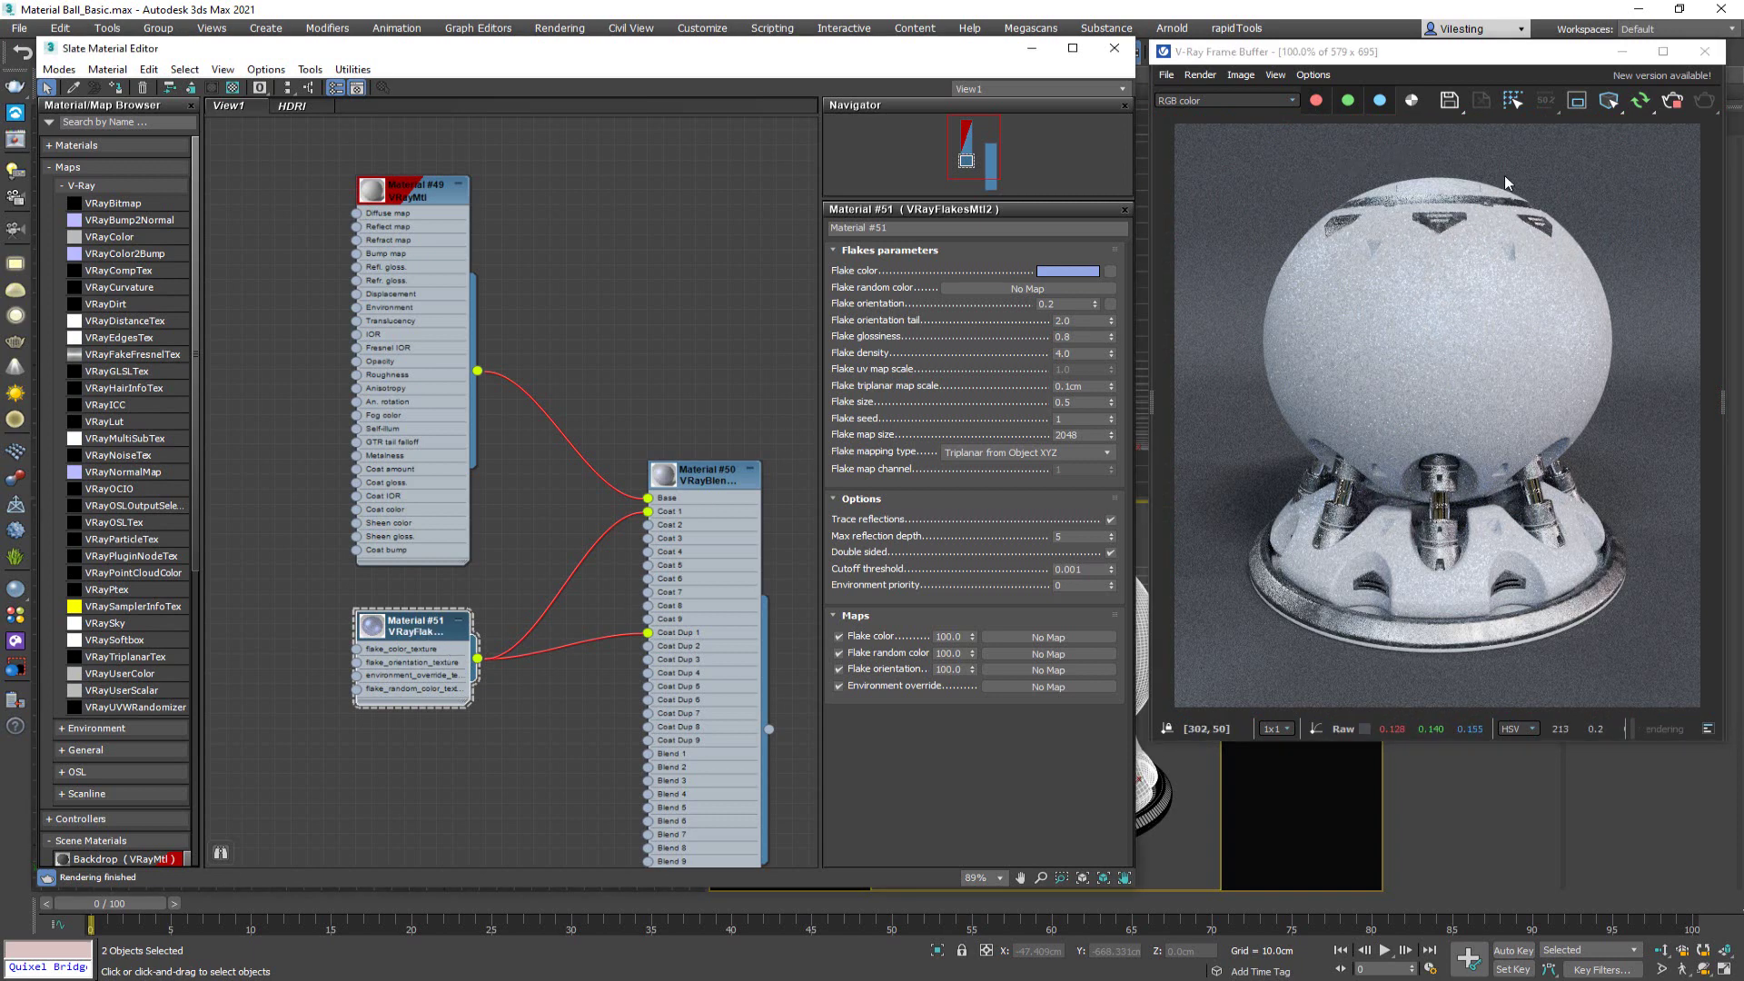
- Isolate the selected flakes material in the interactive render, inspect its flakes up close, and turn the isolation off
left_click(1608, 102)
left_click(1615, 124)
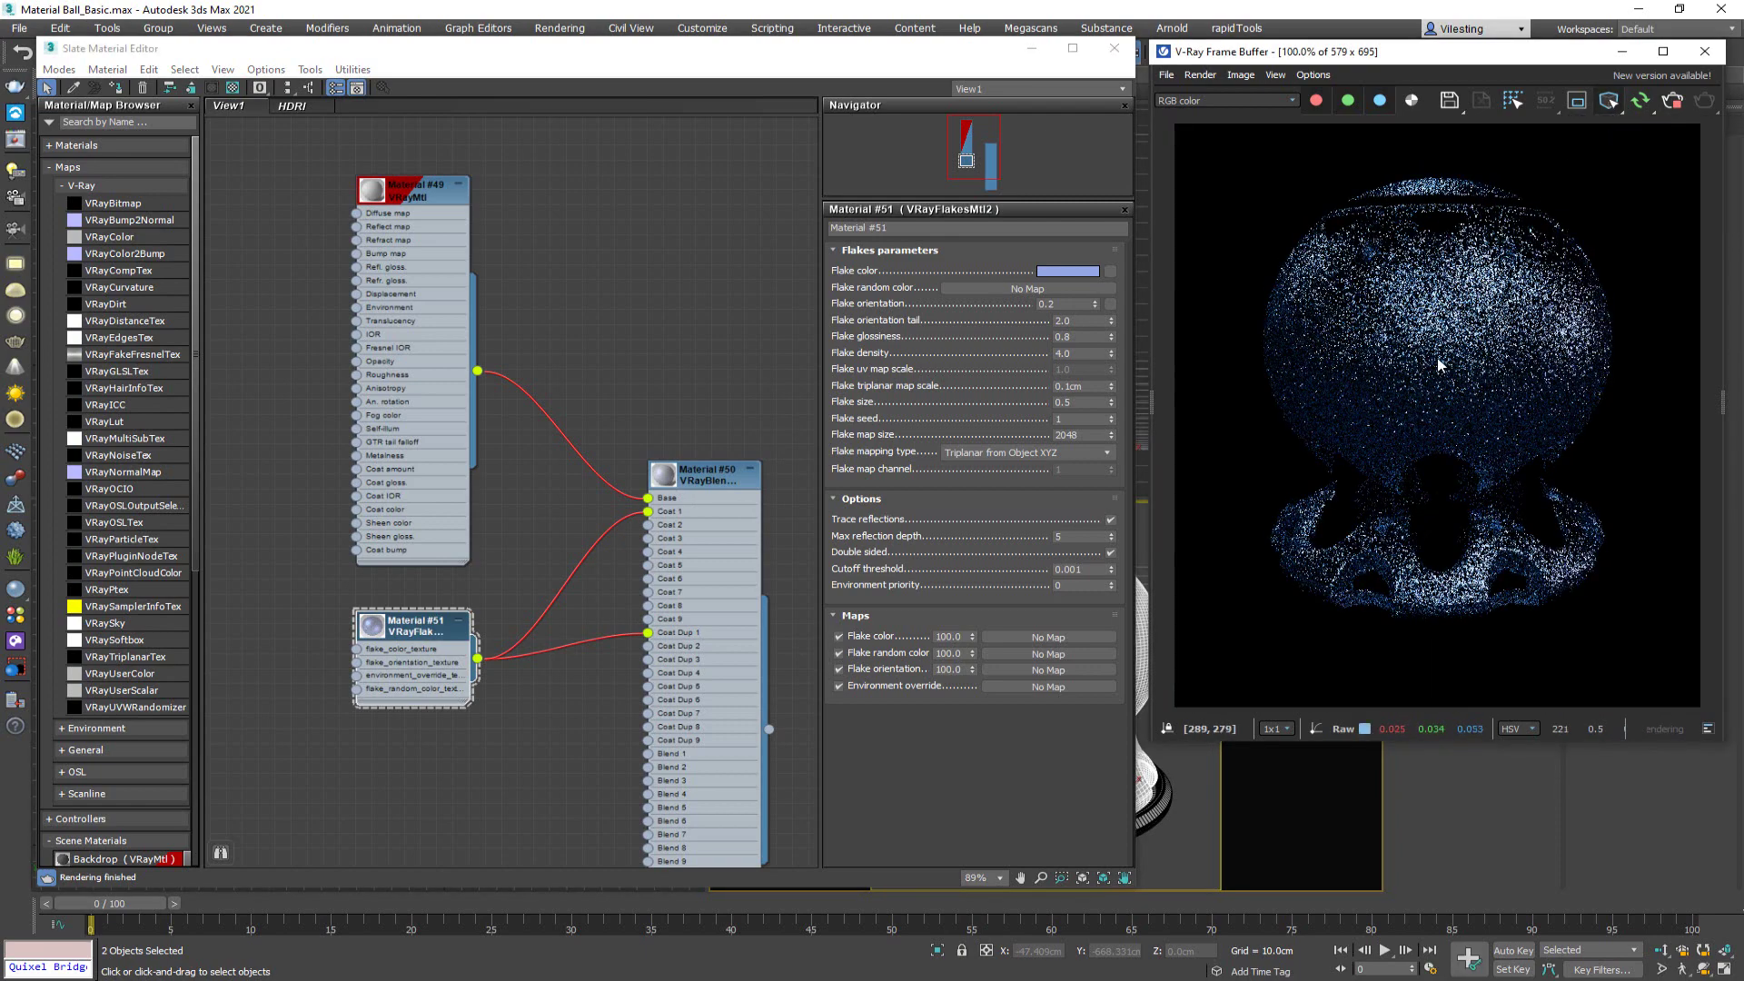
scroll(1409, 499, "up", 1)
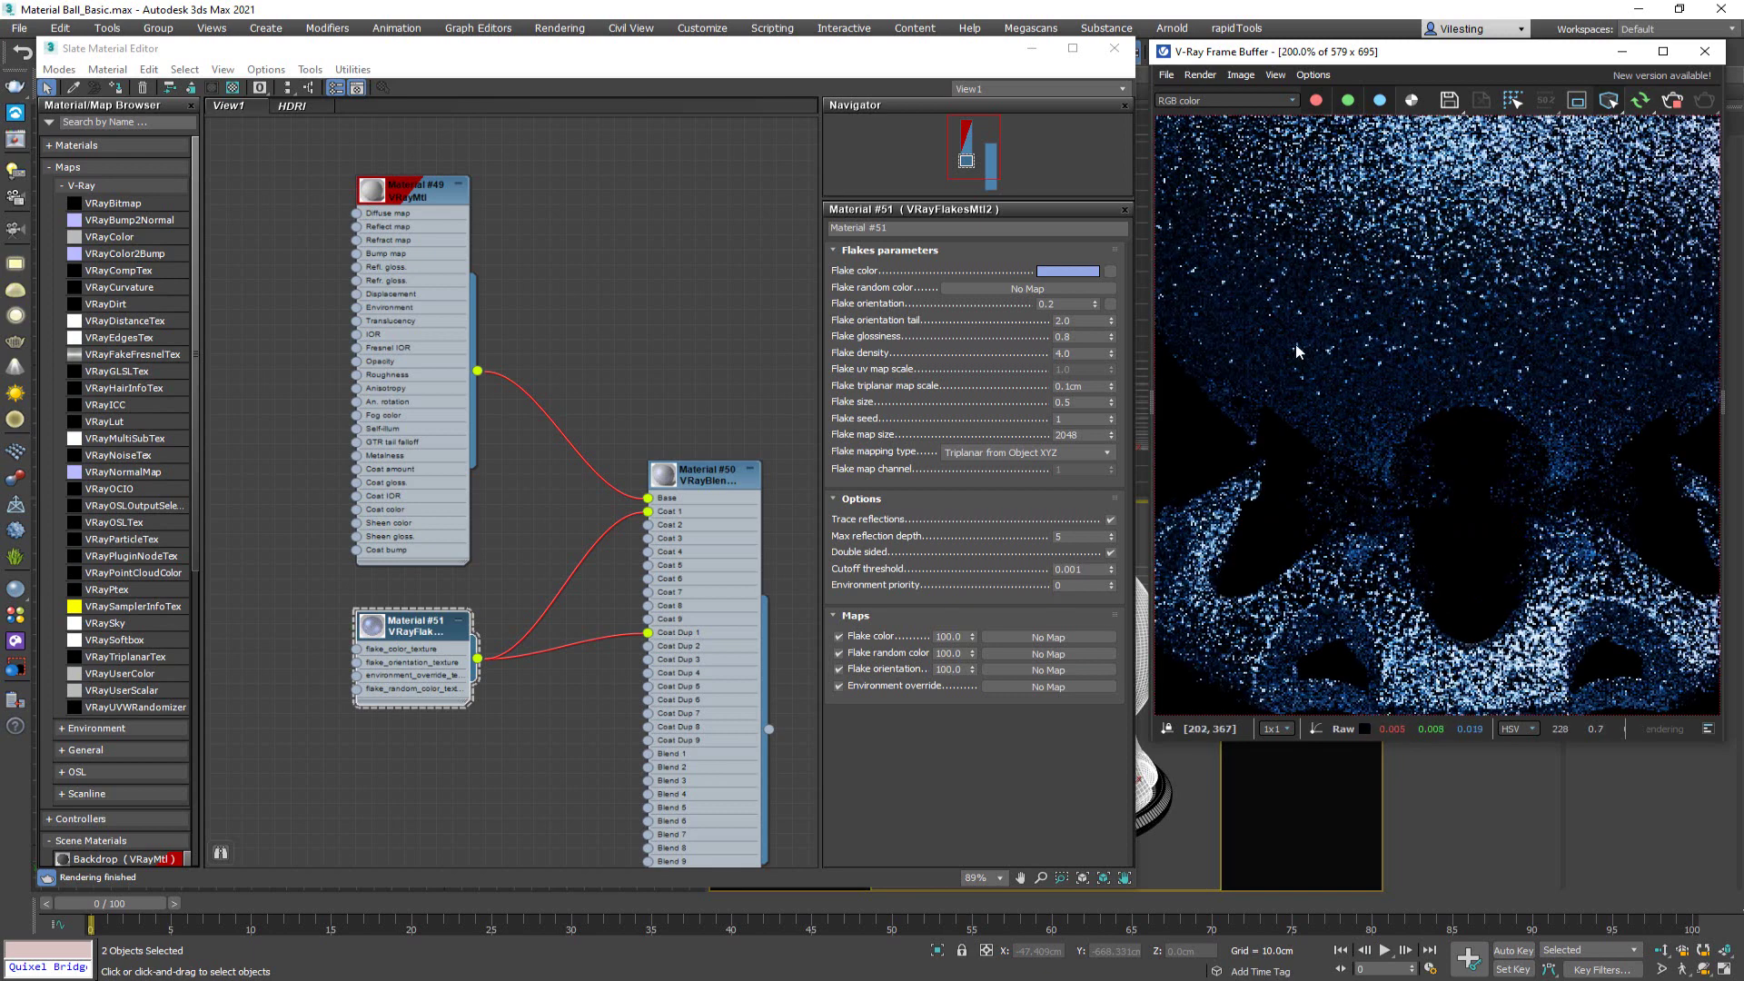
middle_click_drag(1448, 231, 1450, 357)
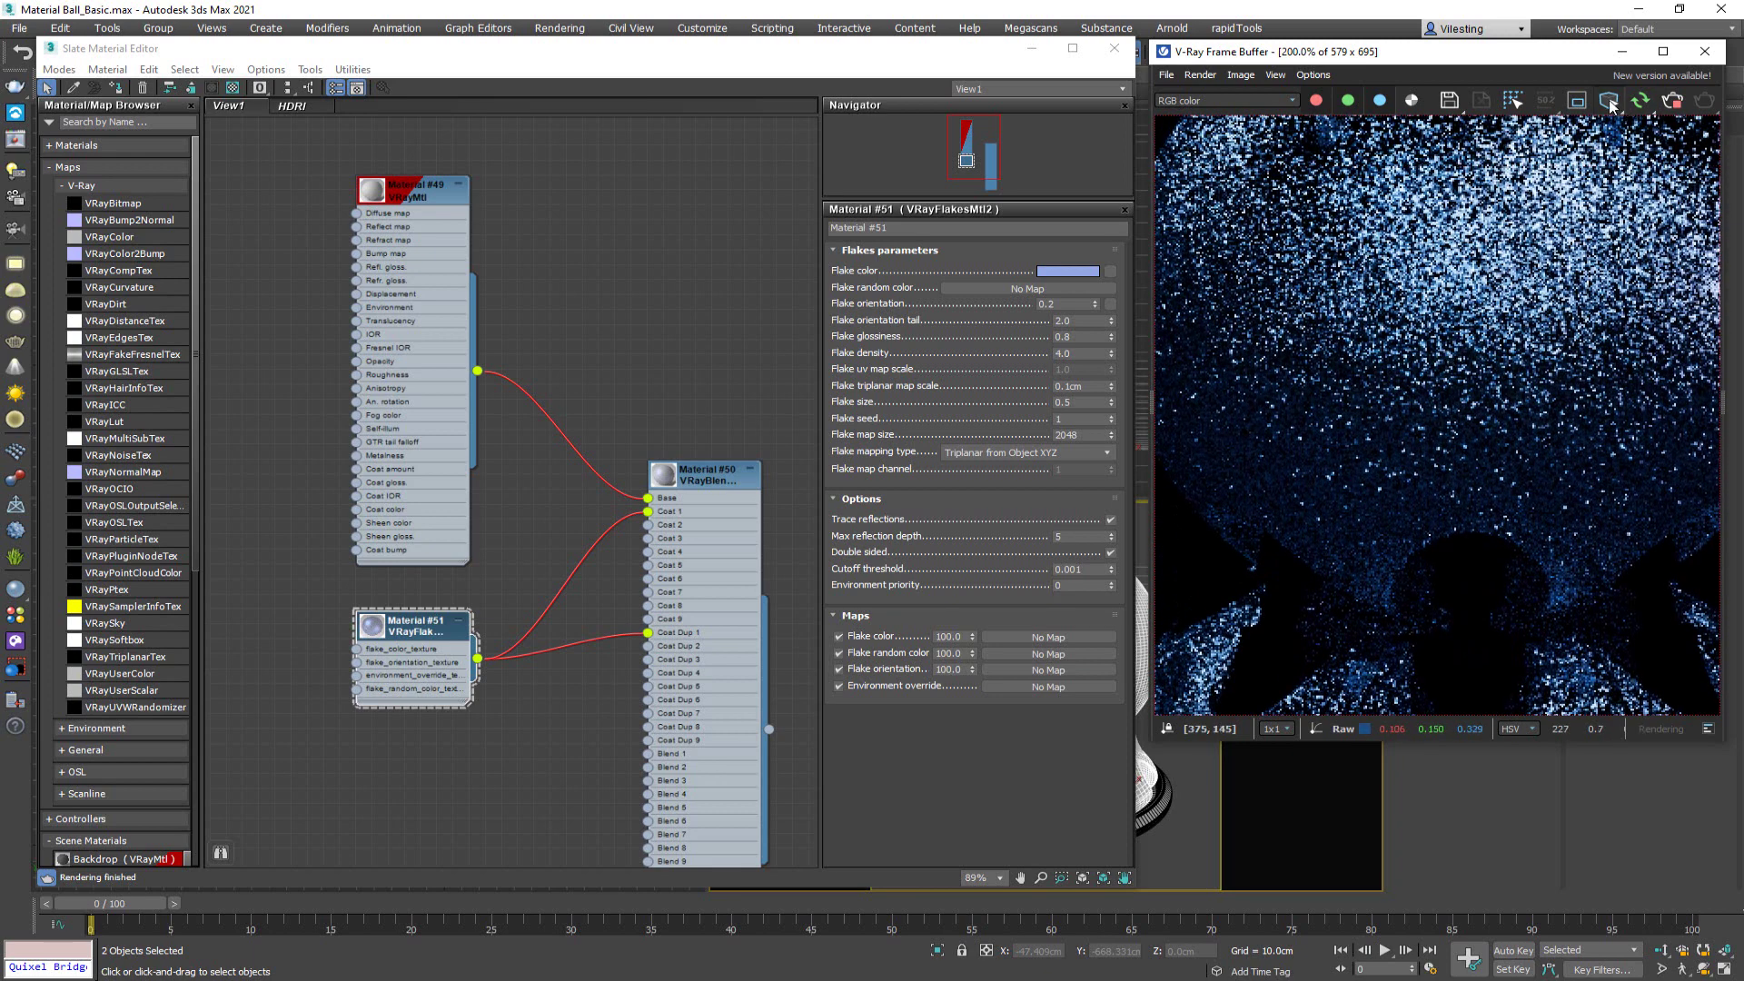
left_click(1607, 103)
left_click(1615, 127)
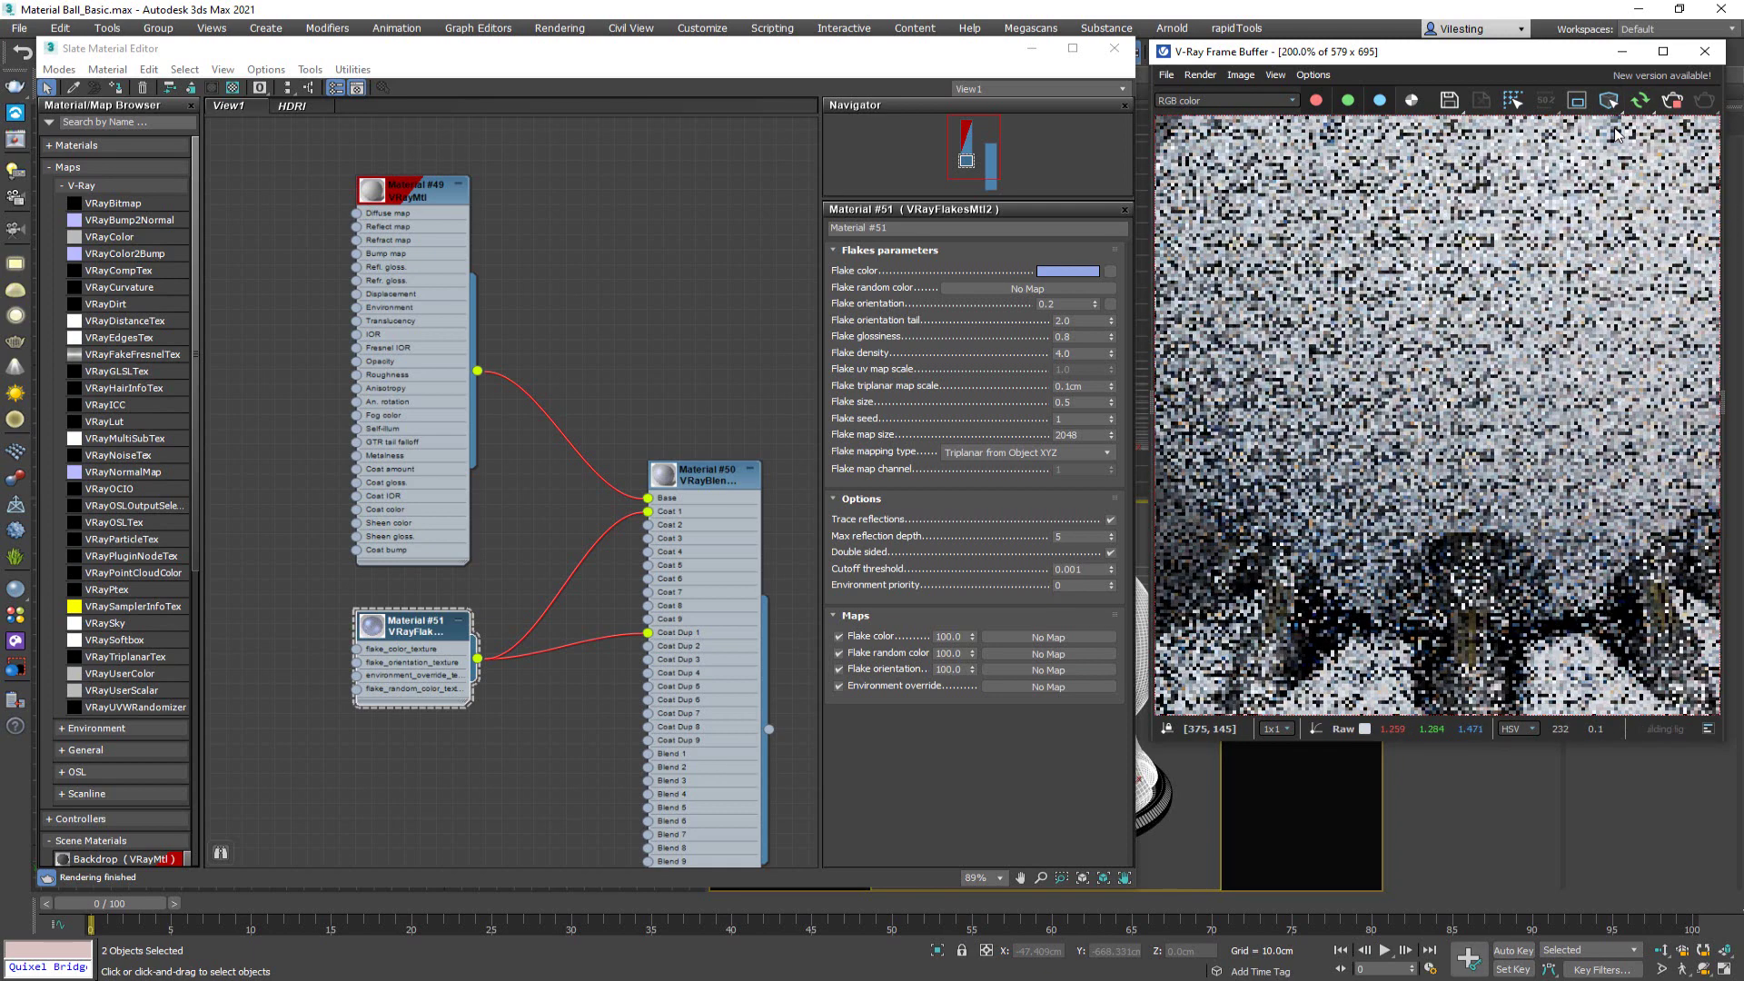
- Draw a render region over the upper-left part of the material ball
middle_click_drag(1490, 194, 1485, 314)
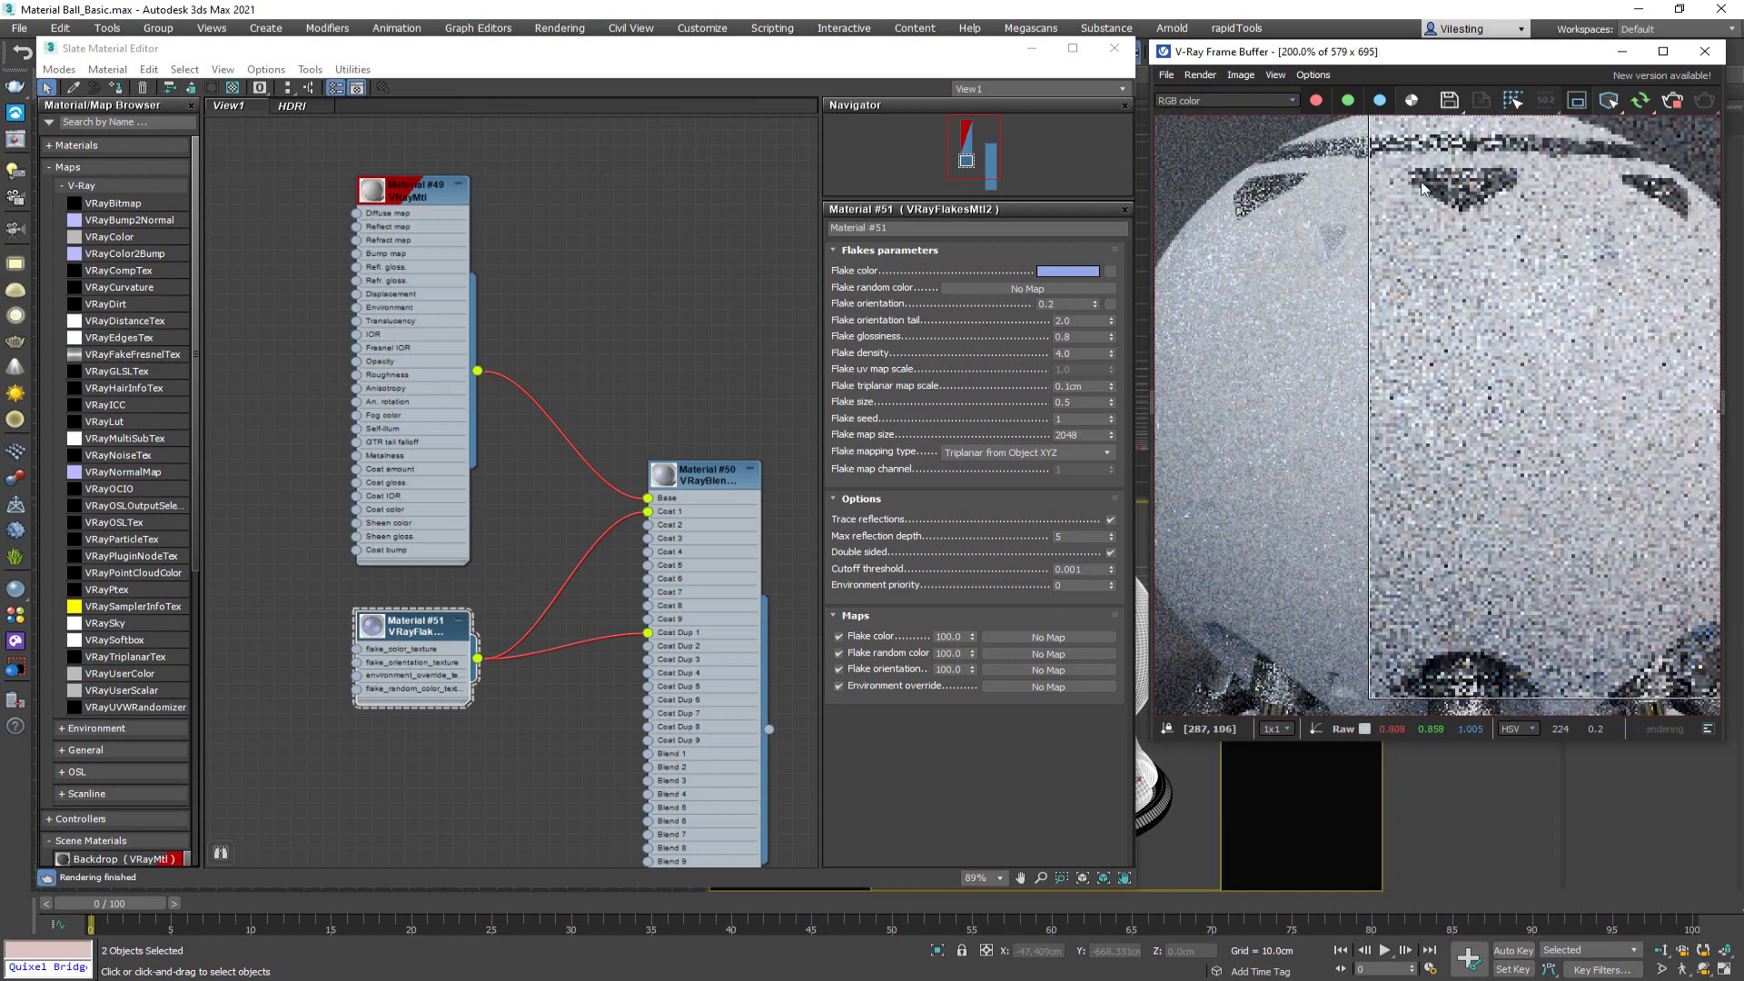
middle_click_drag(1379, 172, 1405, 225)
scroll(1191, 168, "down", 2)
left_click_drag(1219, 172, 1441, 363)
scroll(1415, 307, "up", 2)
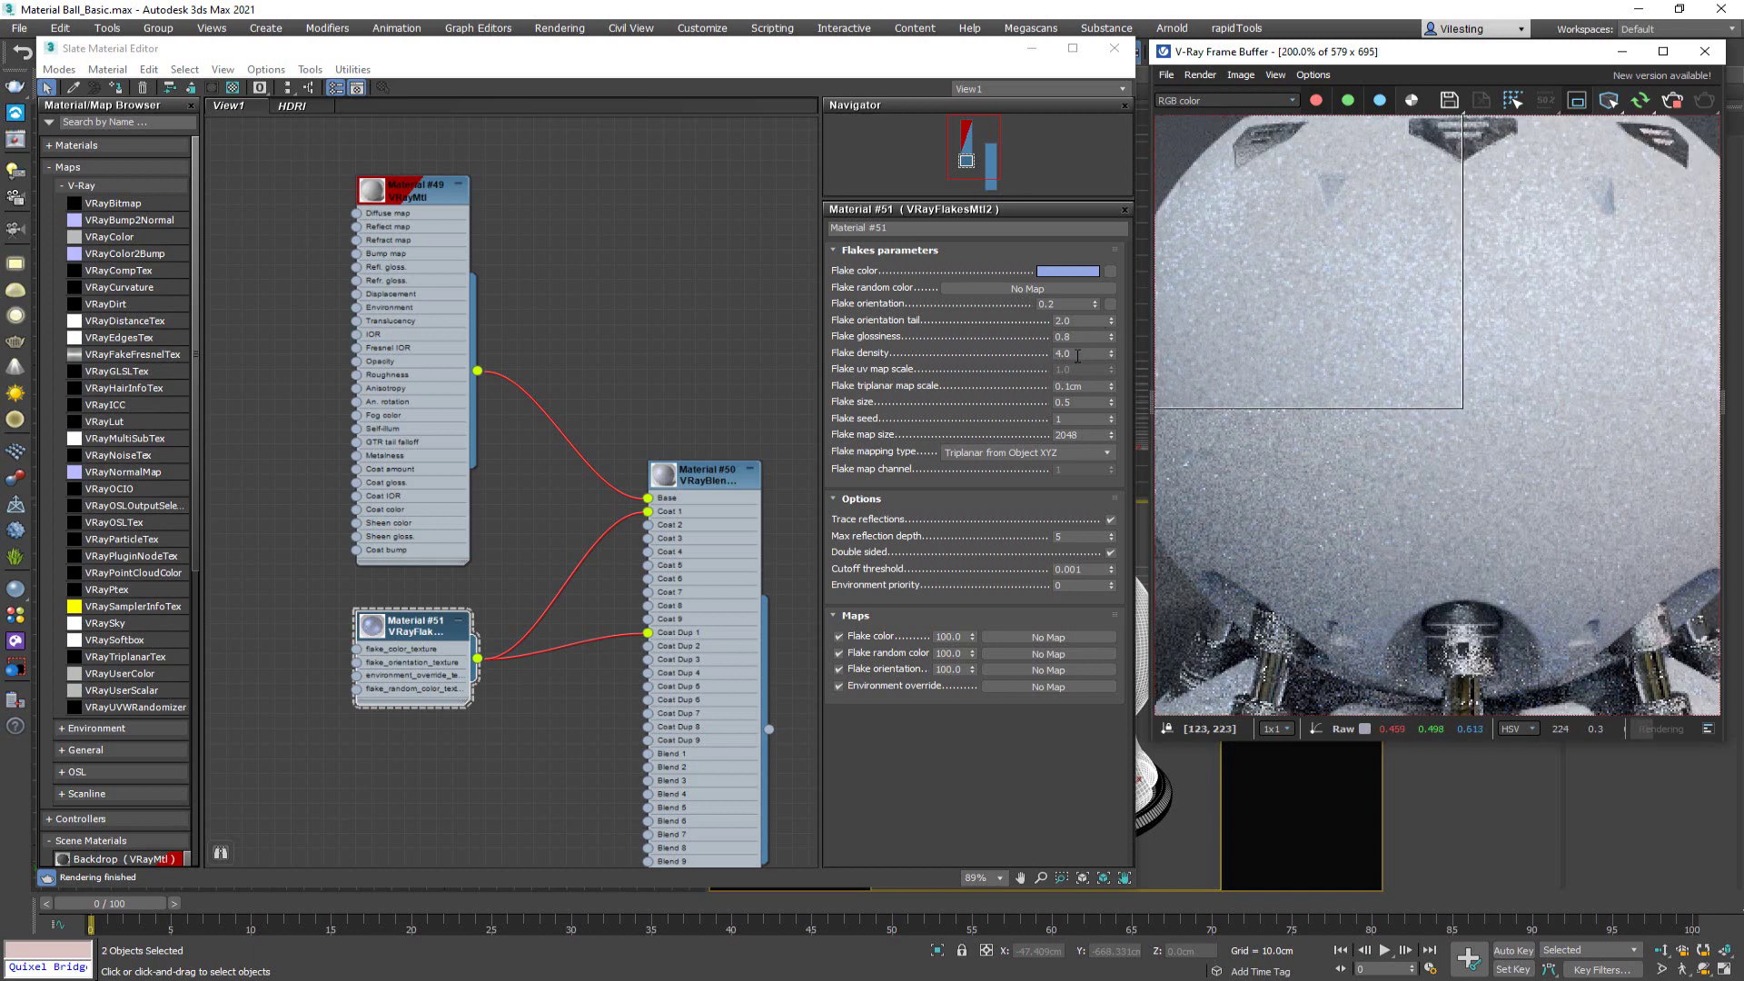
- Set the flake size to 0.1 and compare the flakes inside the render region with those outside it
left_click(1069, 403)
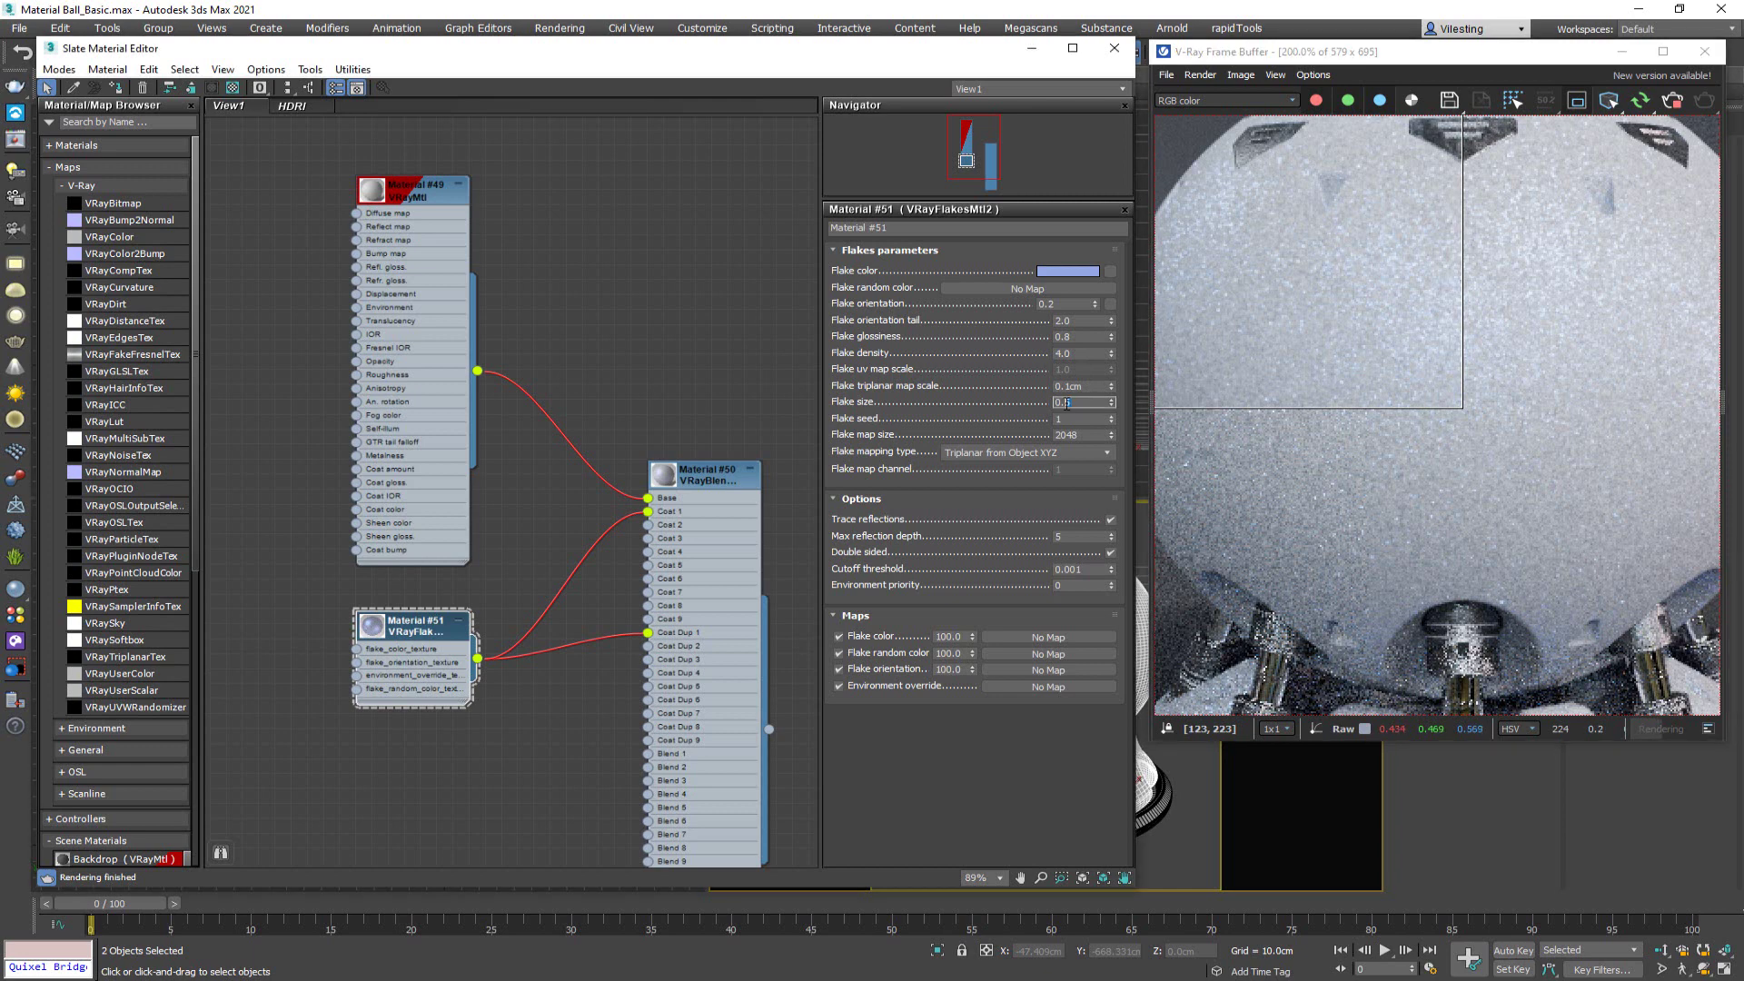
type("0.1")
key("Return")
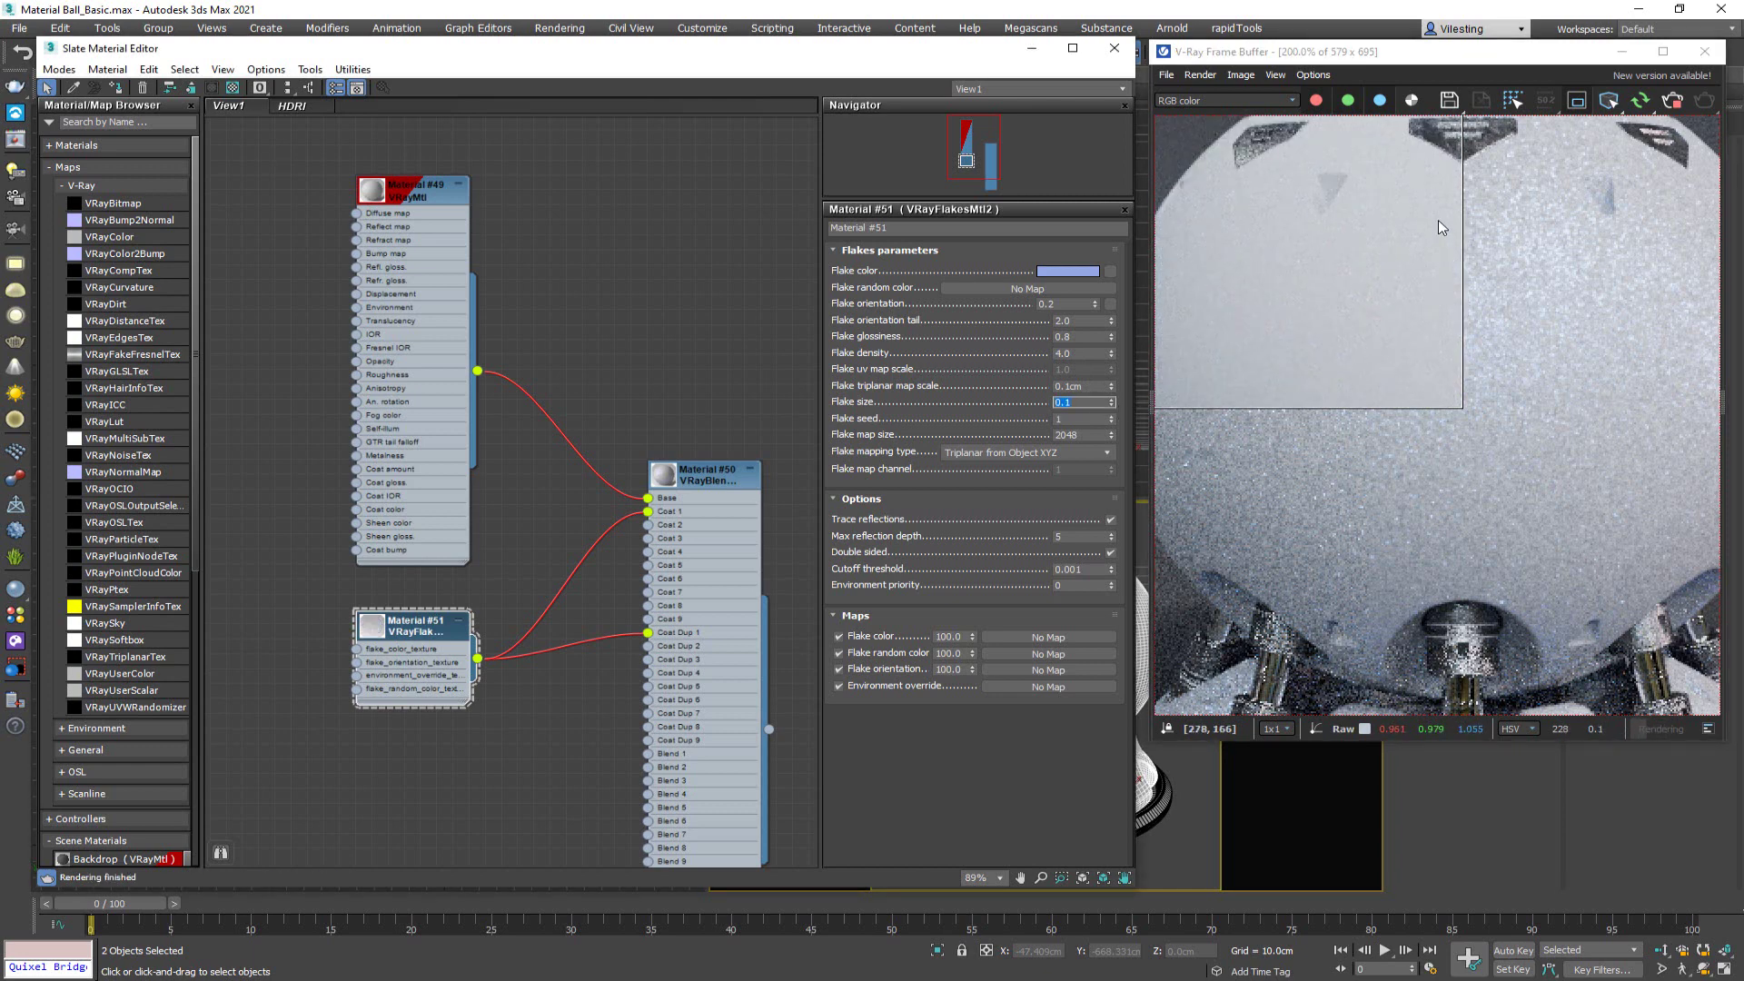
scroll(1403, 270, "up", 1)
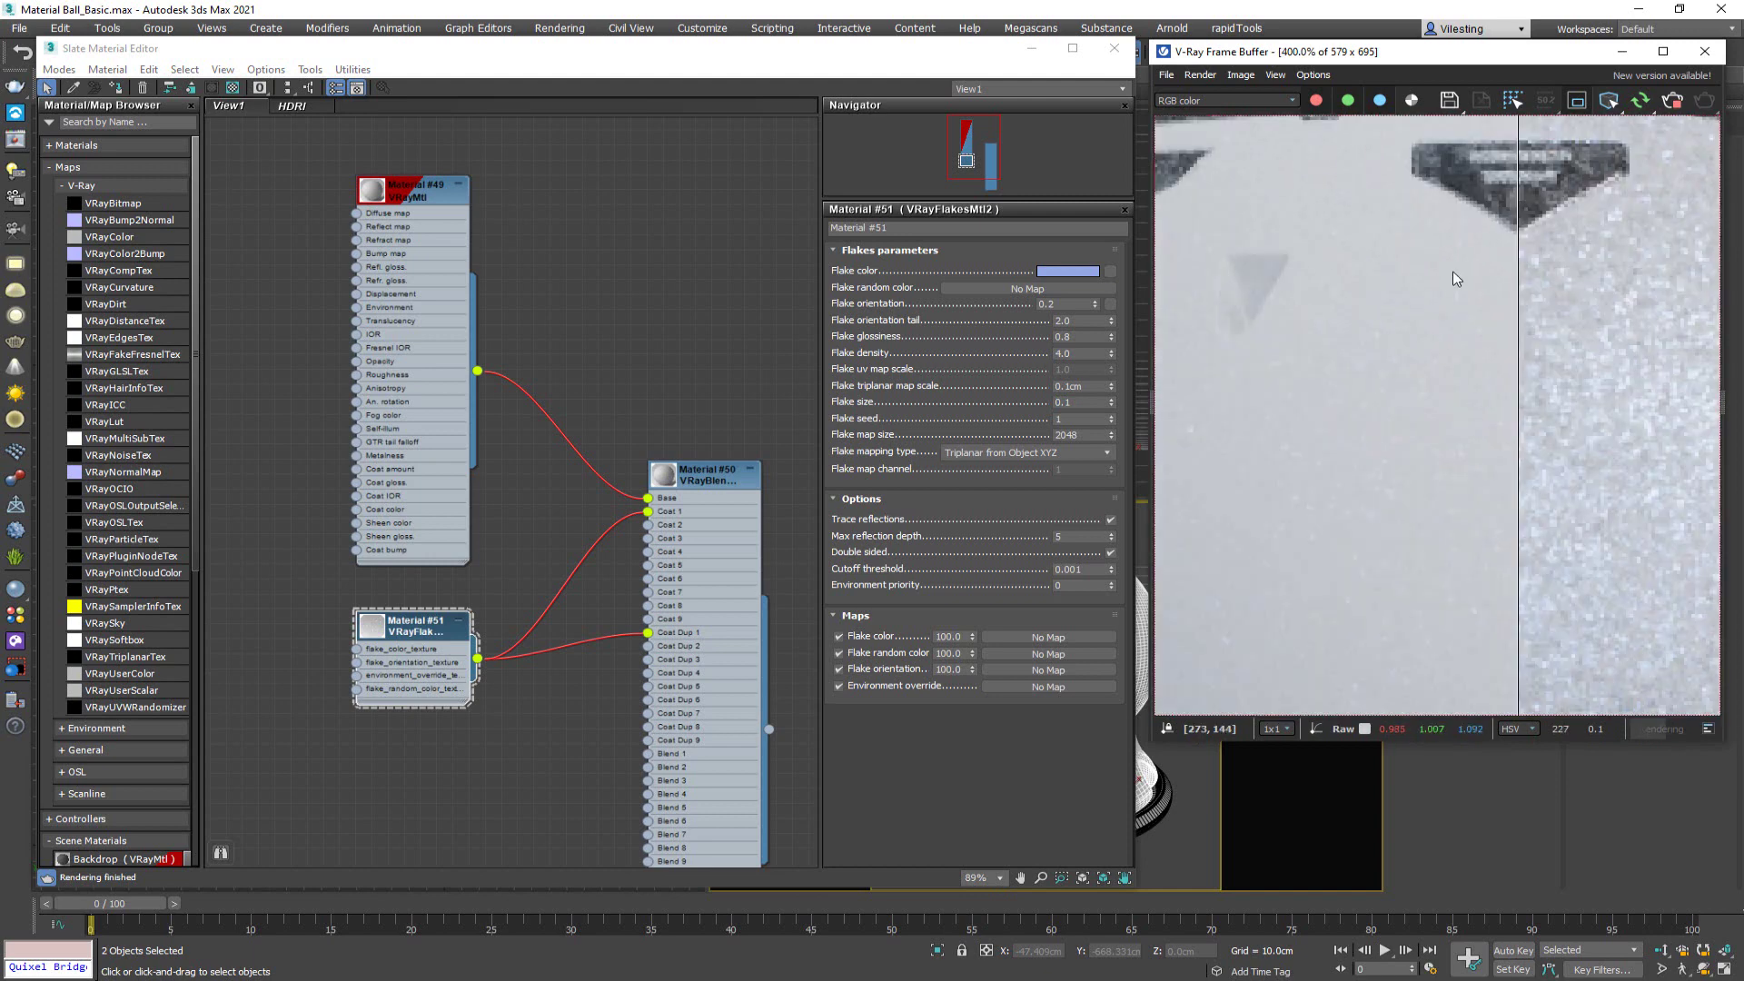
middle_click_drag(1373, 485, 1391, 372)
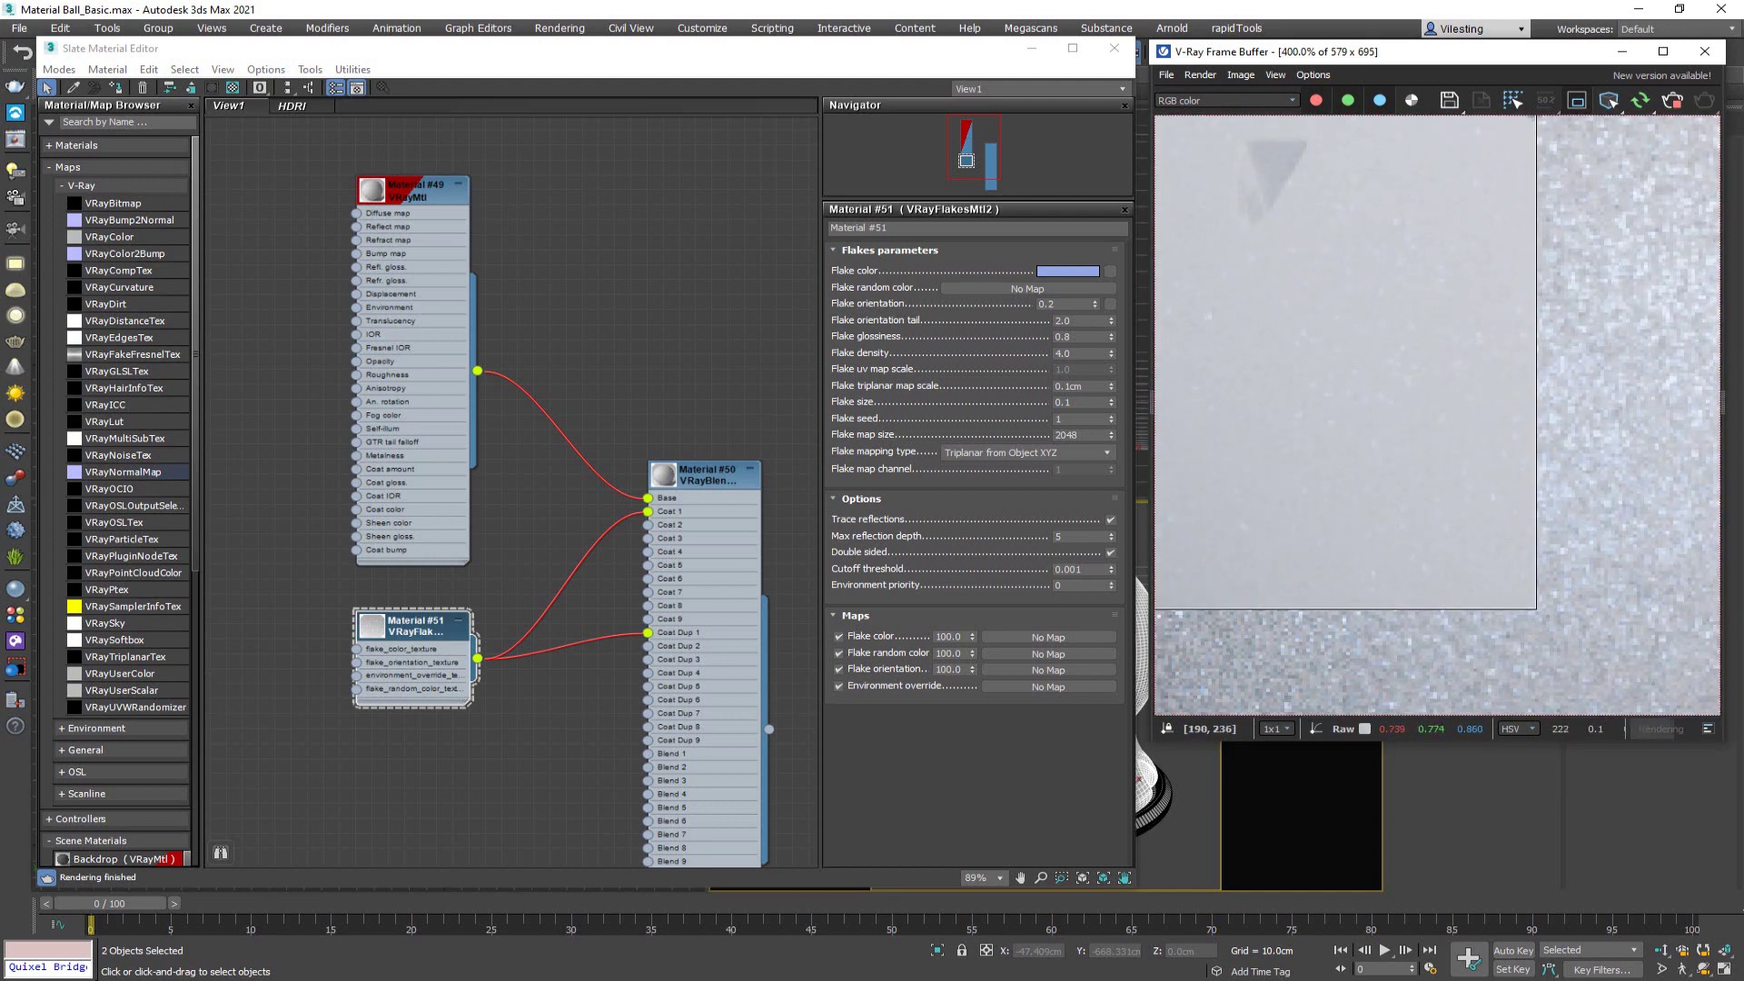
scroll(1338, 368, "down", 1)
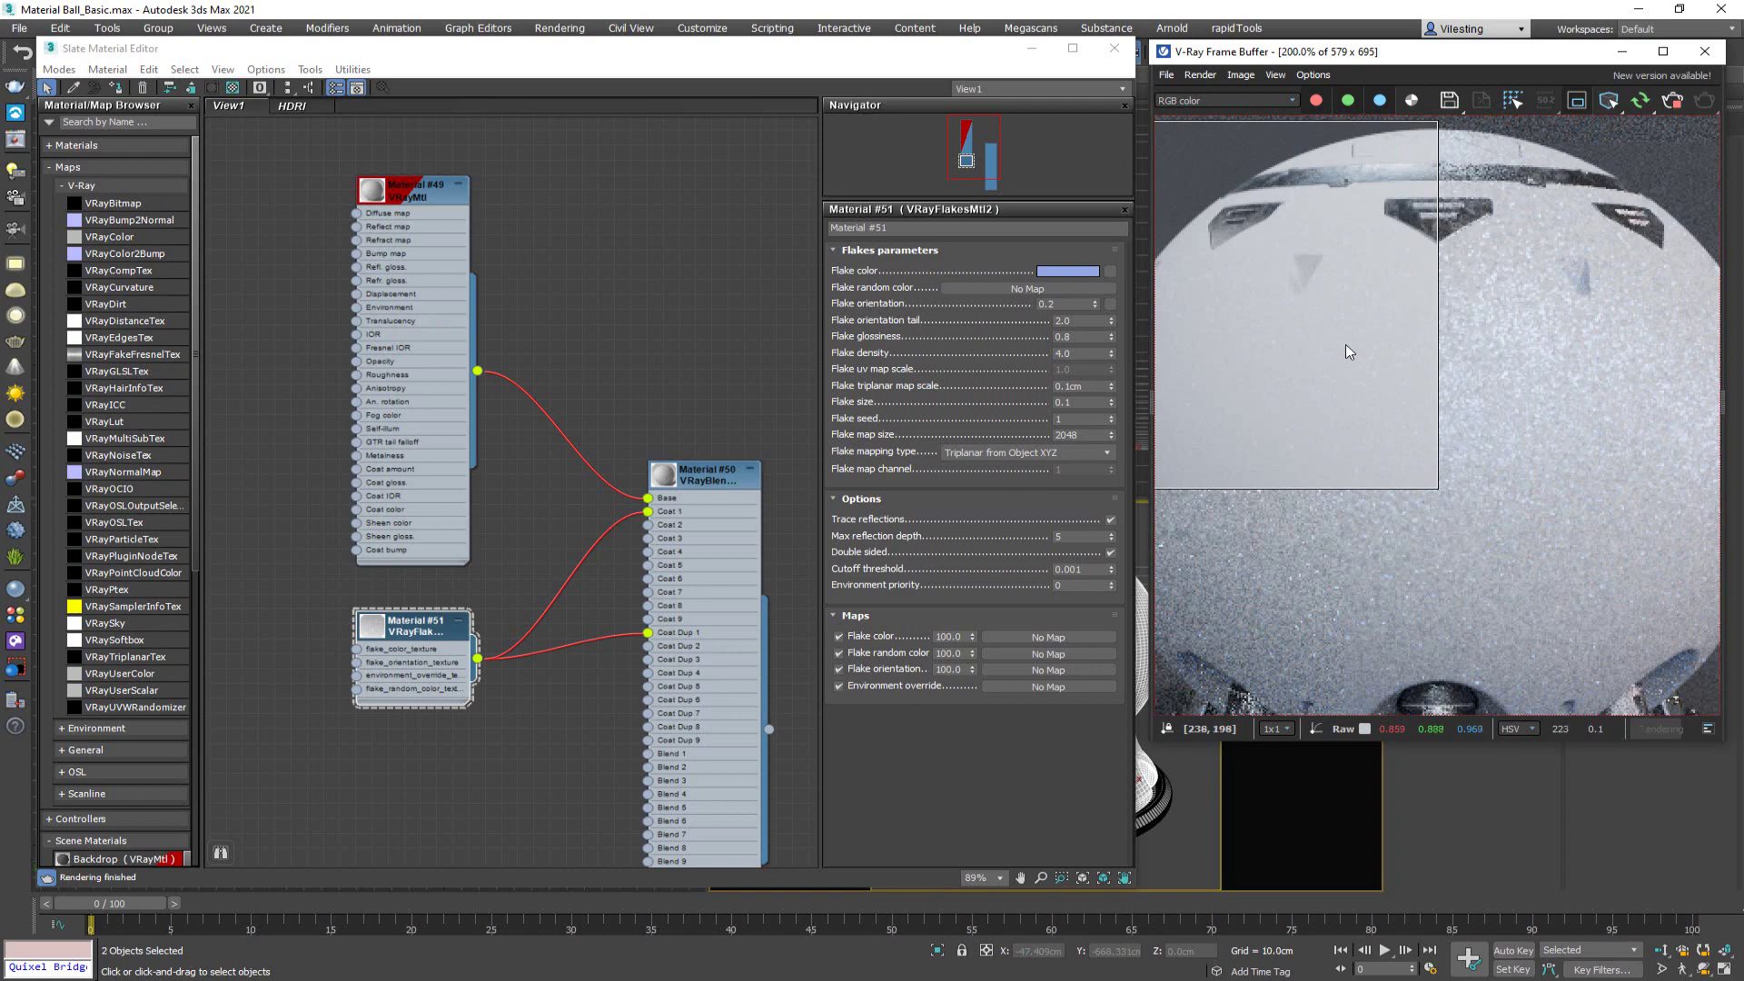
middle_click_drag(1344, 345, 1421, 280)
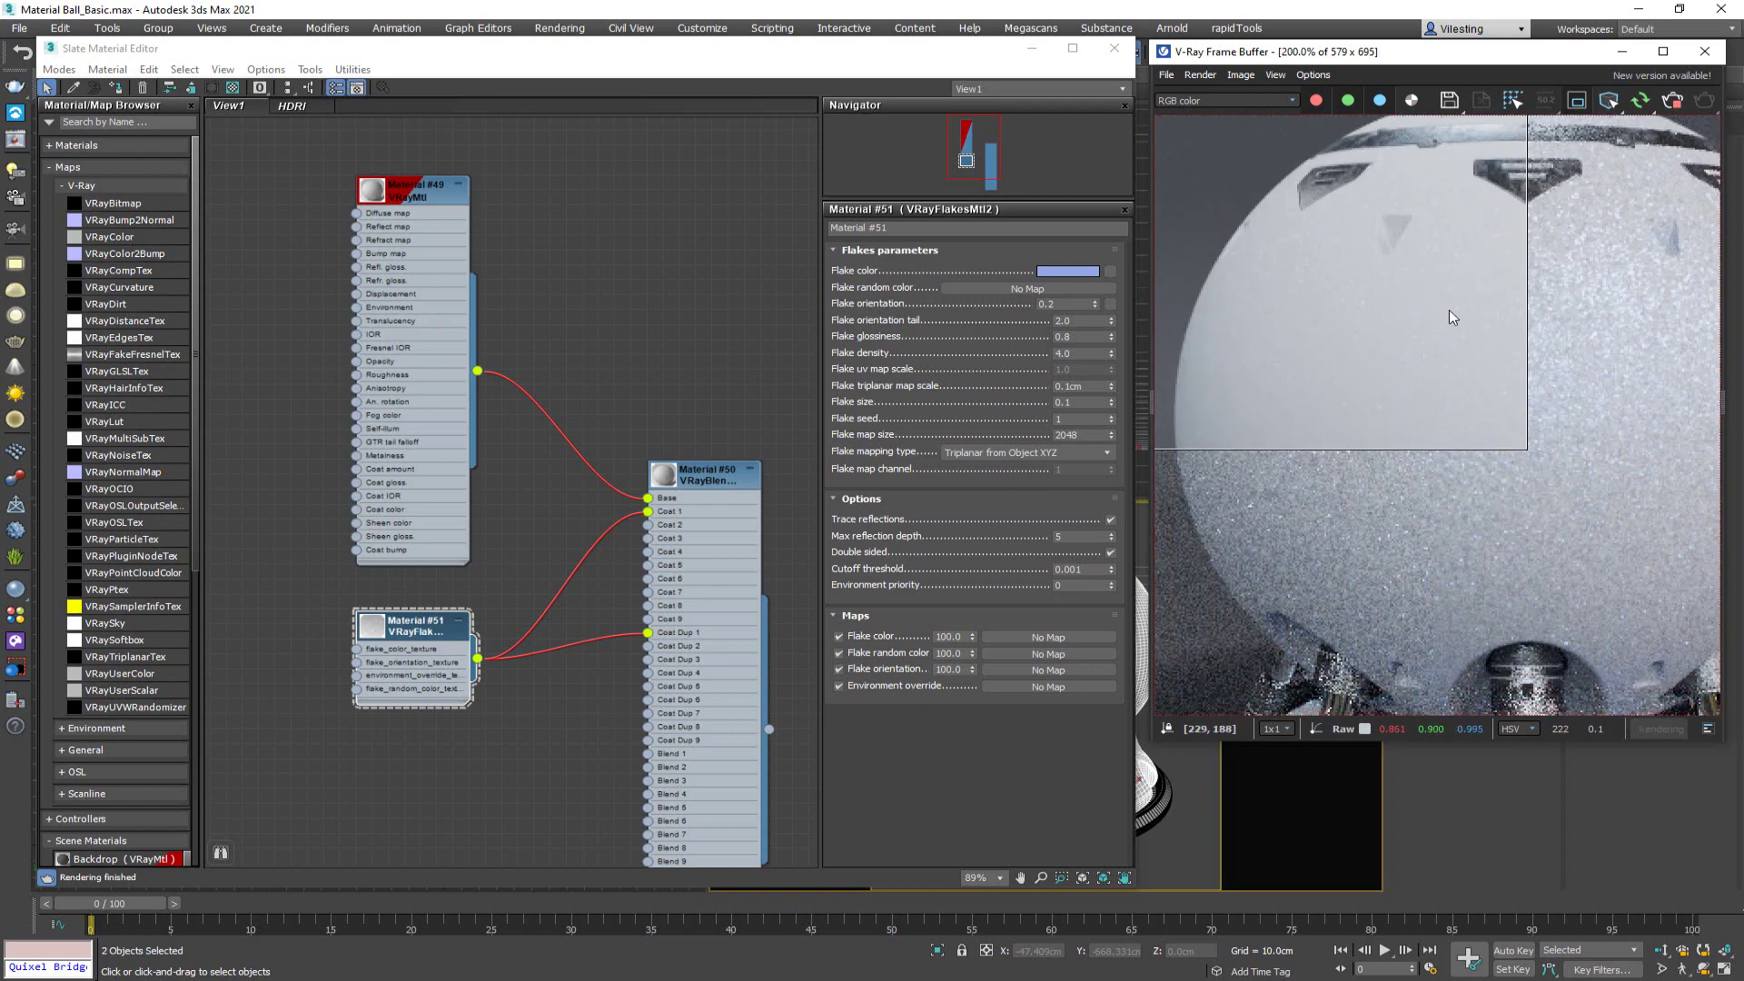
- Turn off region rendering and inspect the flakes across the whole material ball
left_click(1576, 100)
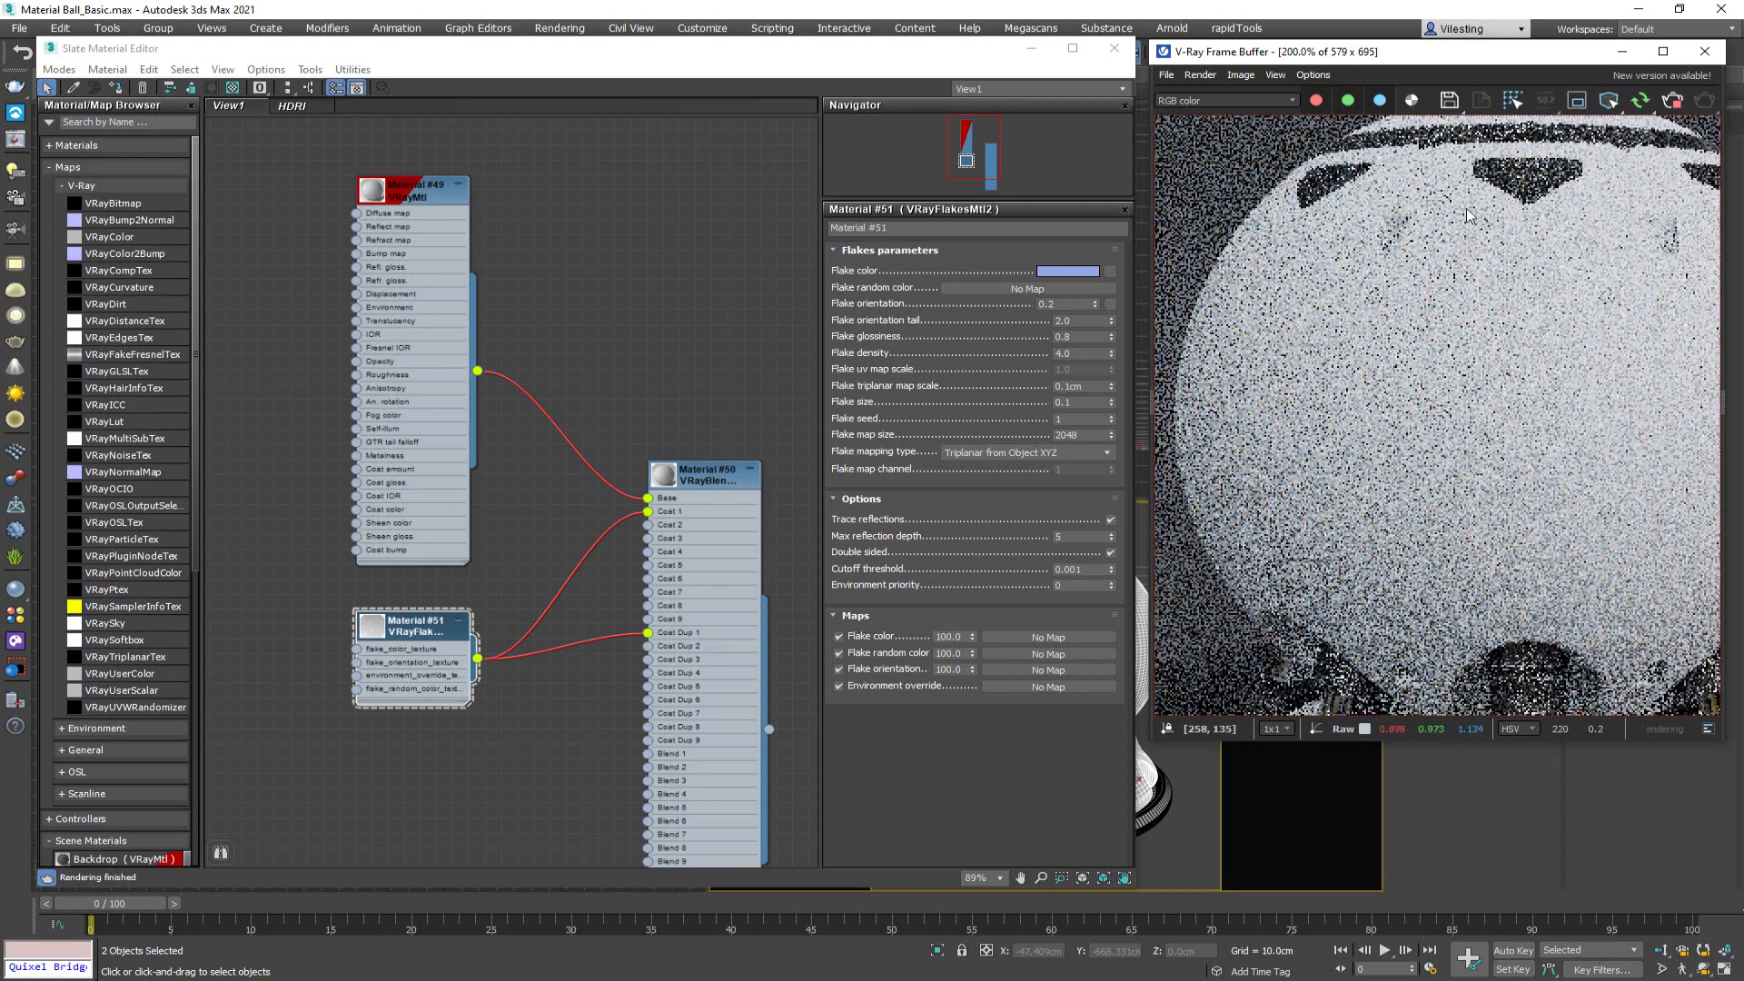
scroll(1381, 262, "down", 1)
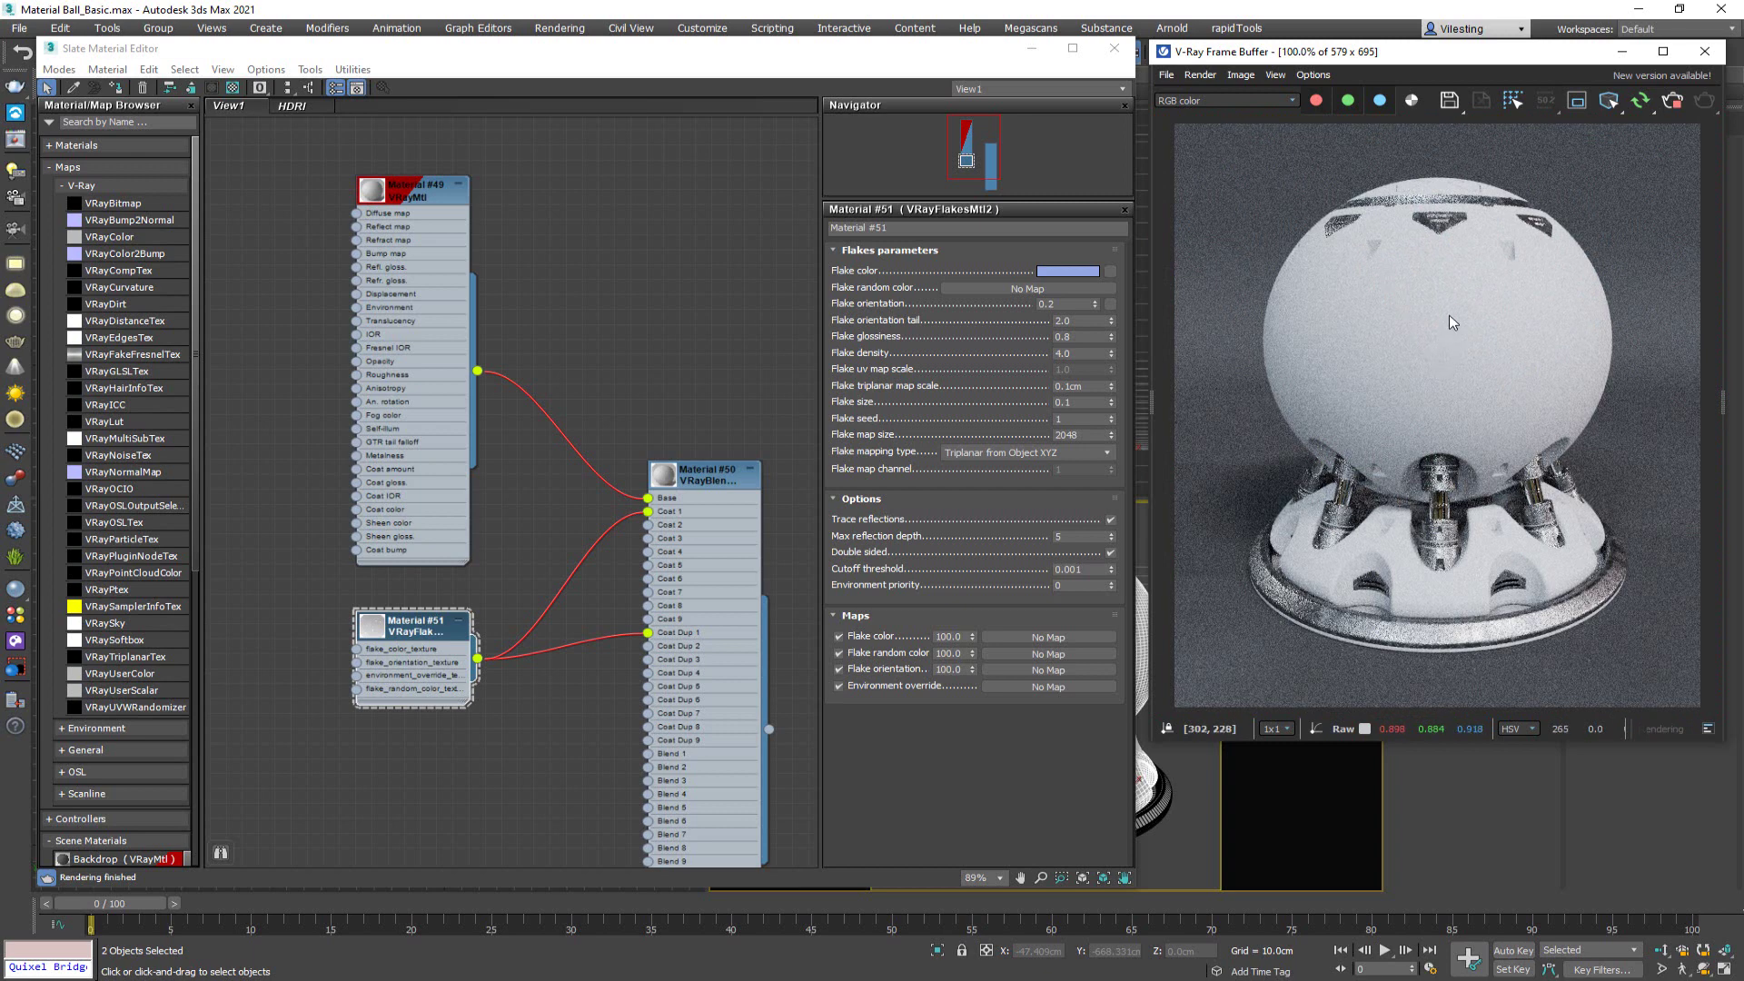
scroll(1447, 315, "up", 1)
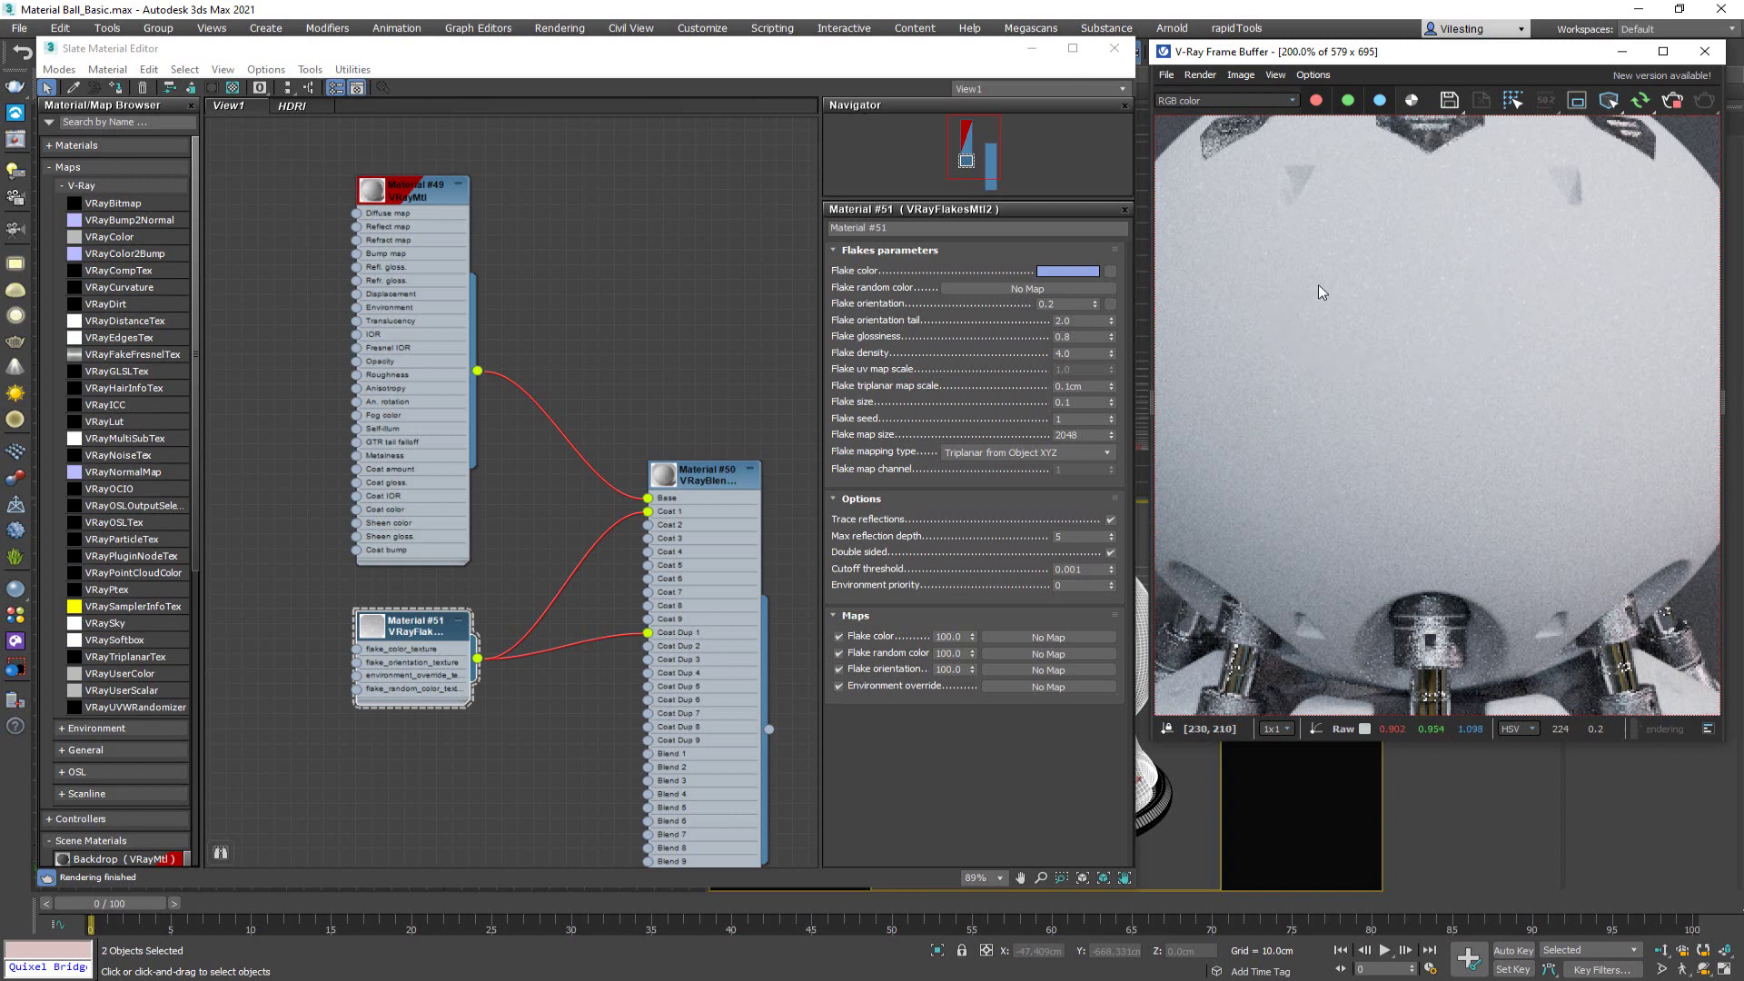
scroll(1317, 285, "down", 3)
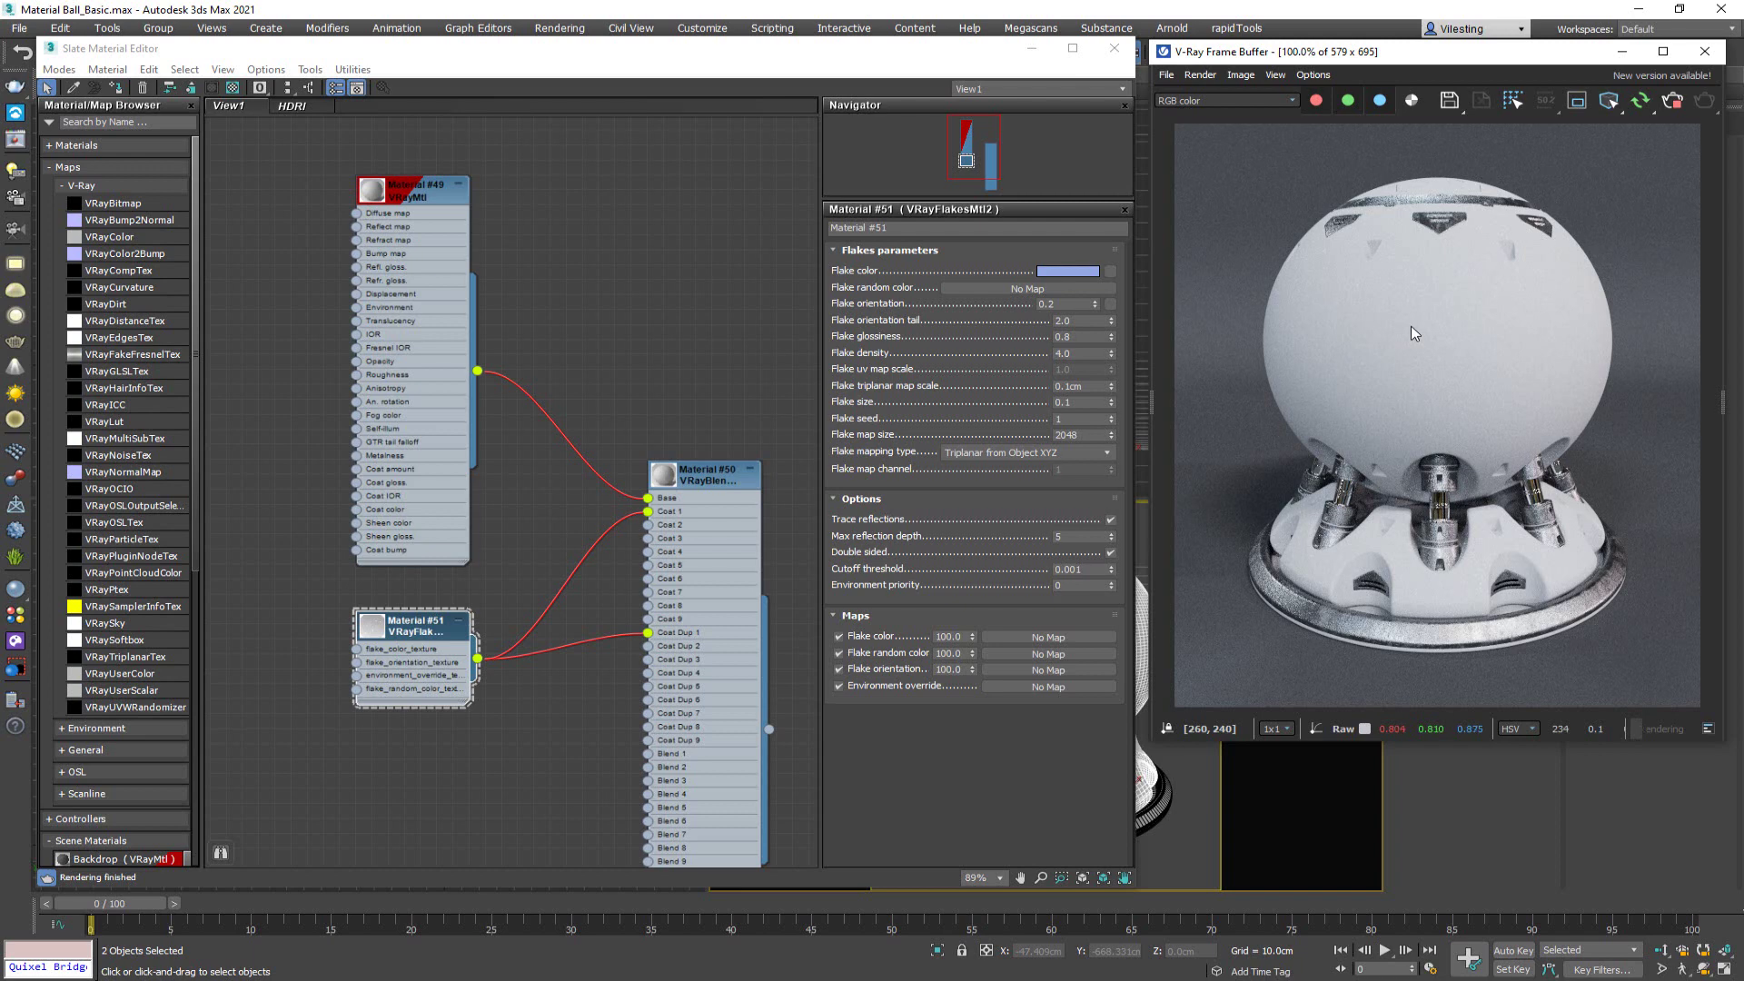
- Set the base VRayMtl's diffuse color to near black with a value of 1
left_click(412, 191)
double_click(411, 191)
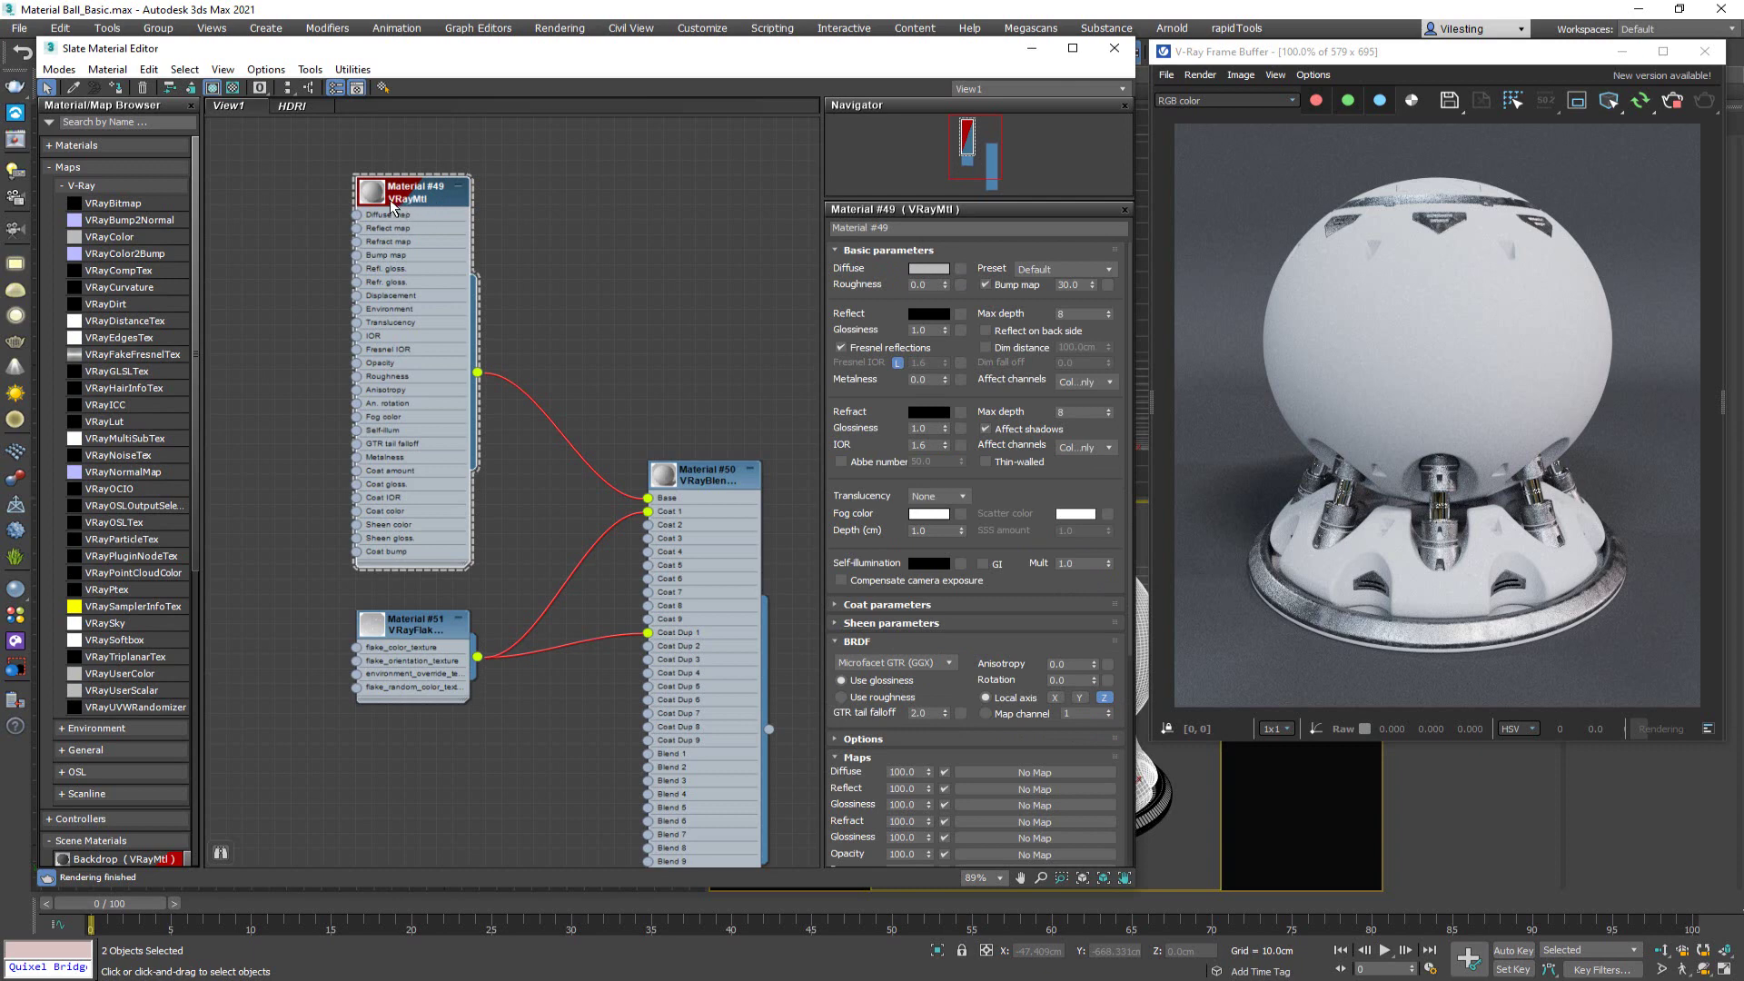
left_click(930, 269)
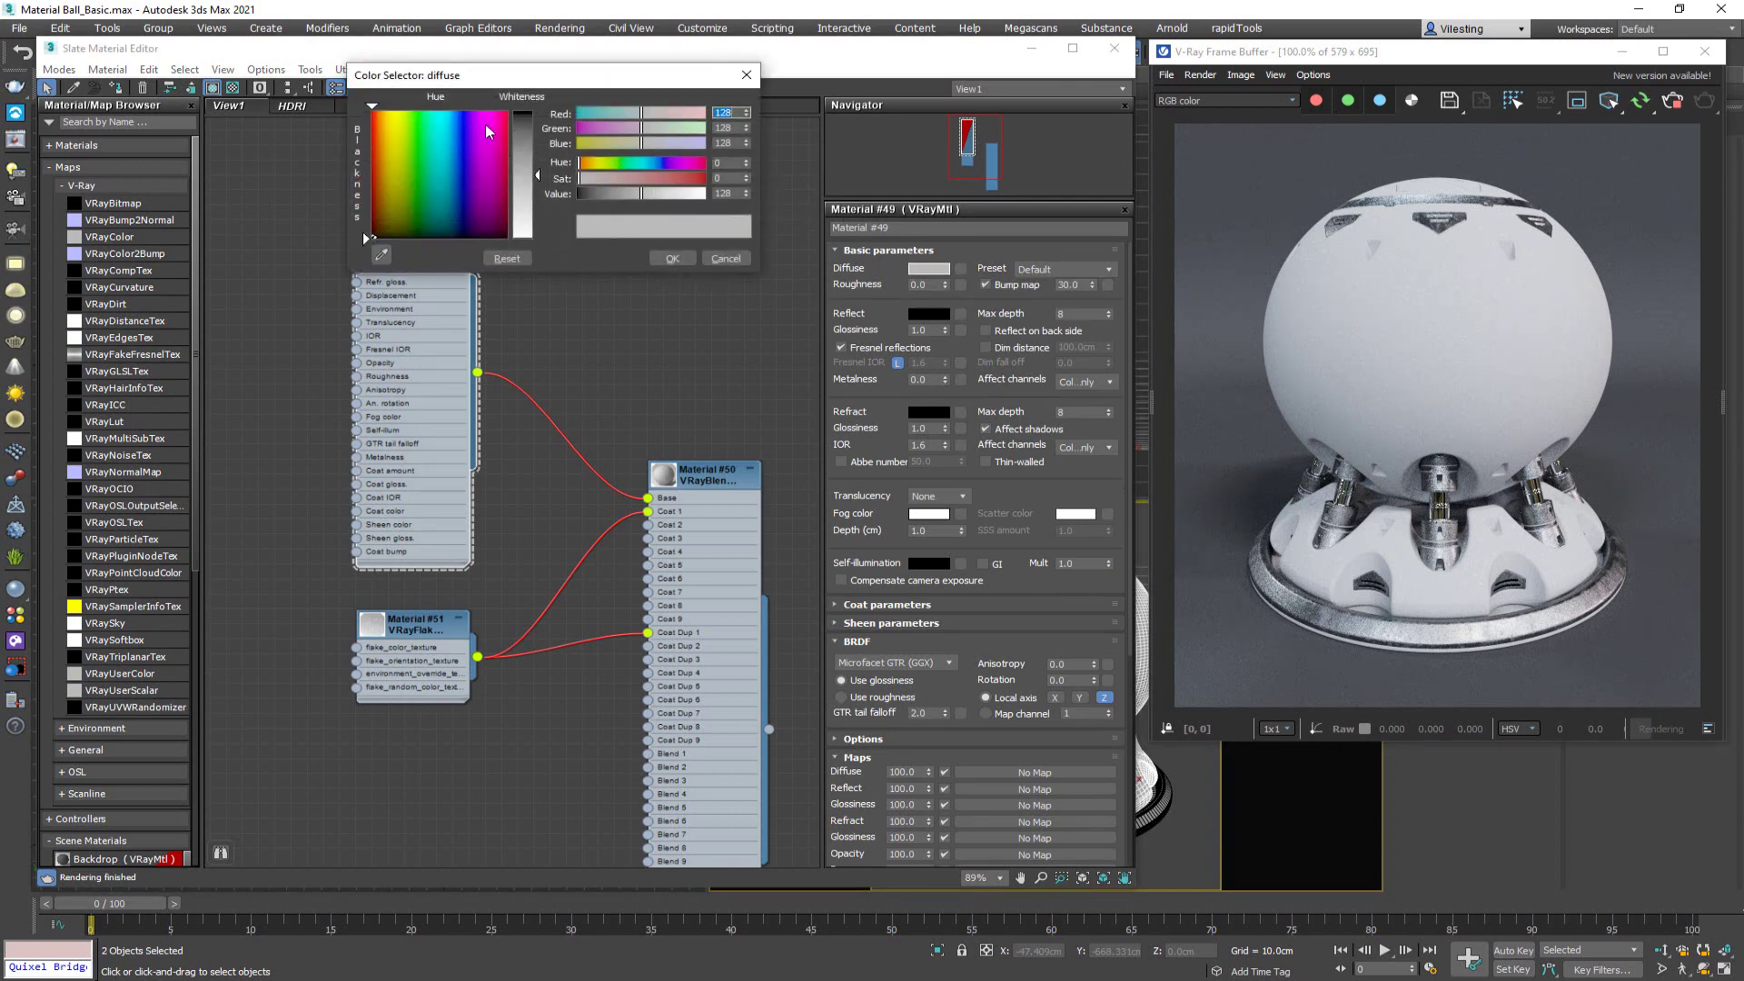
left_click_drag(539, 121, 538, 109)
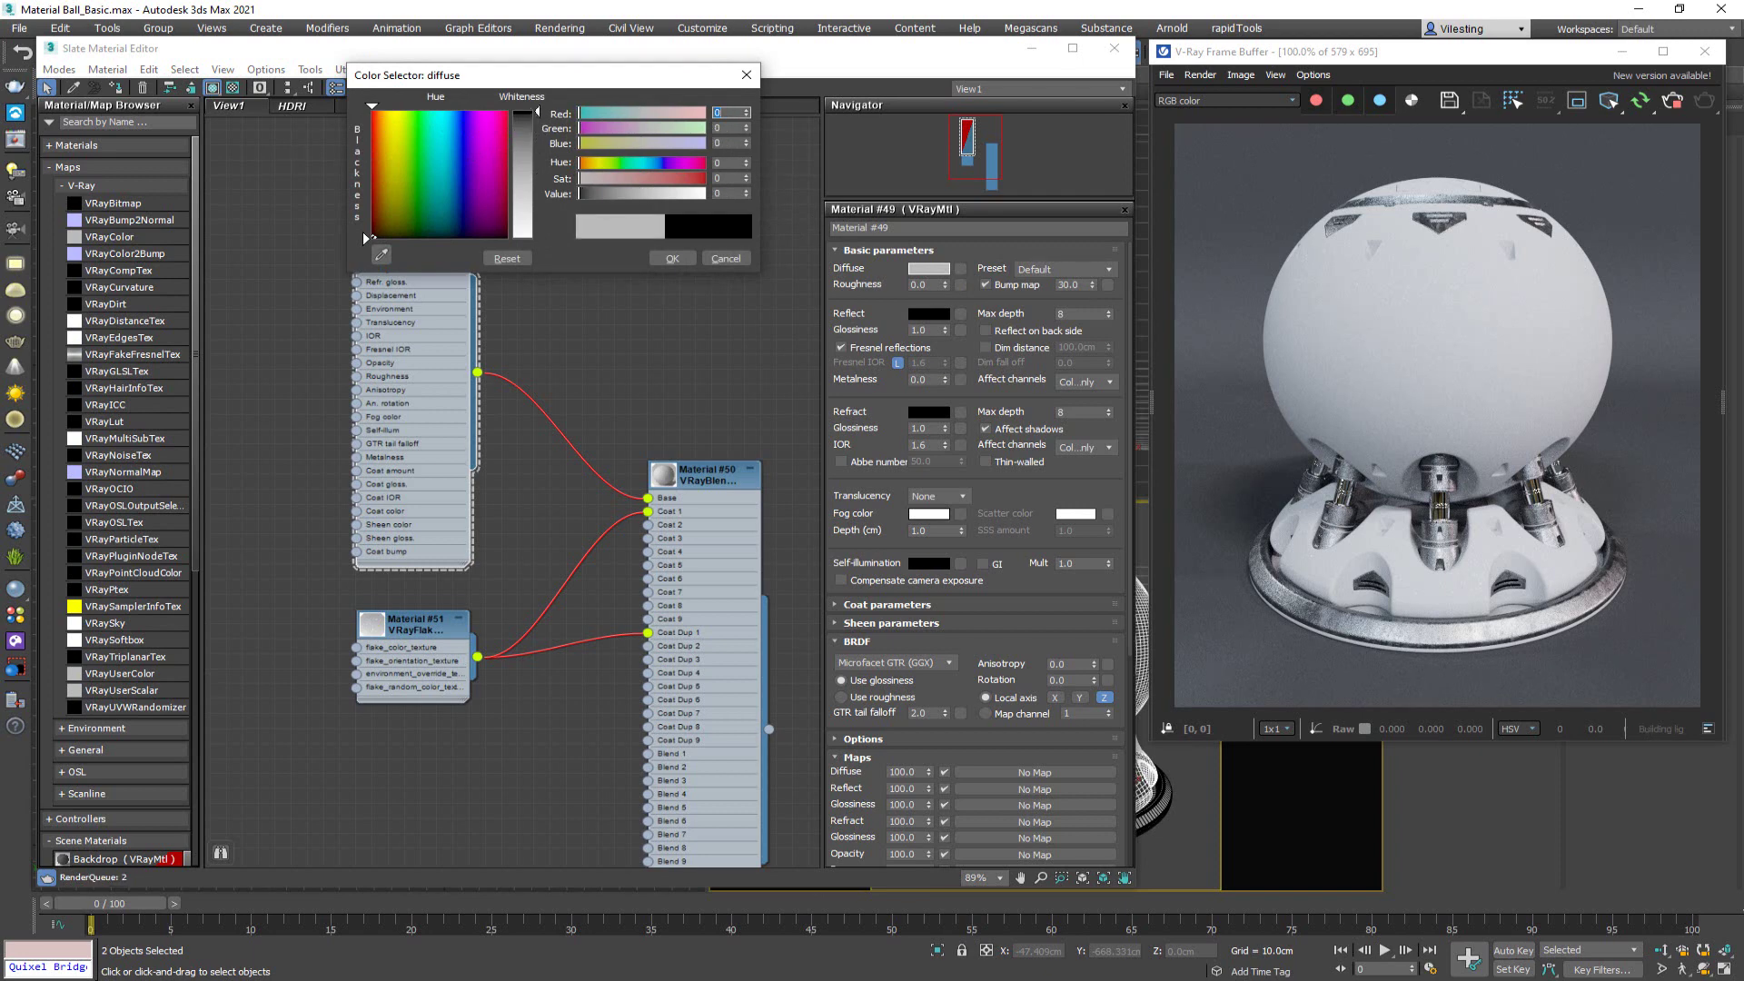
left_click(747, 189)
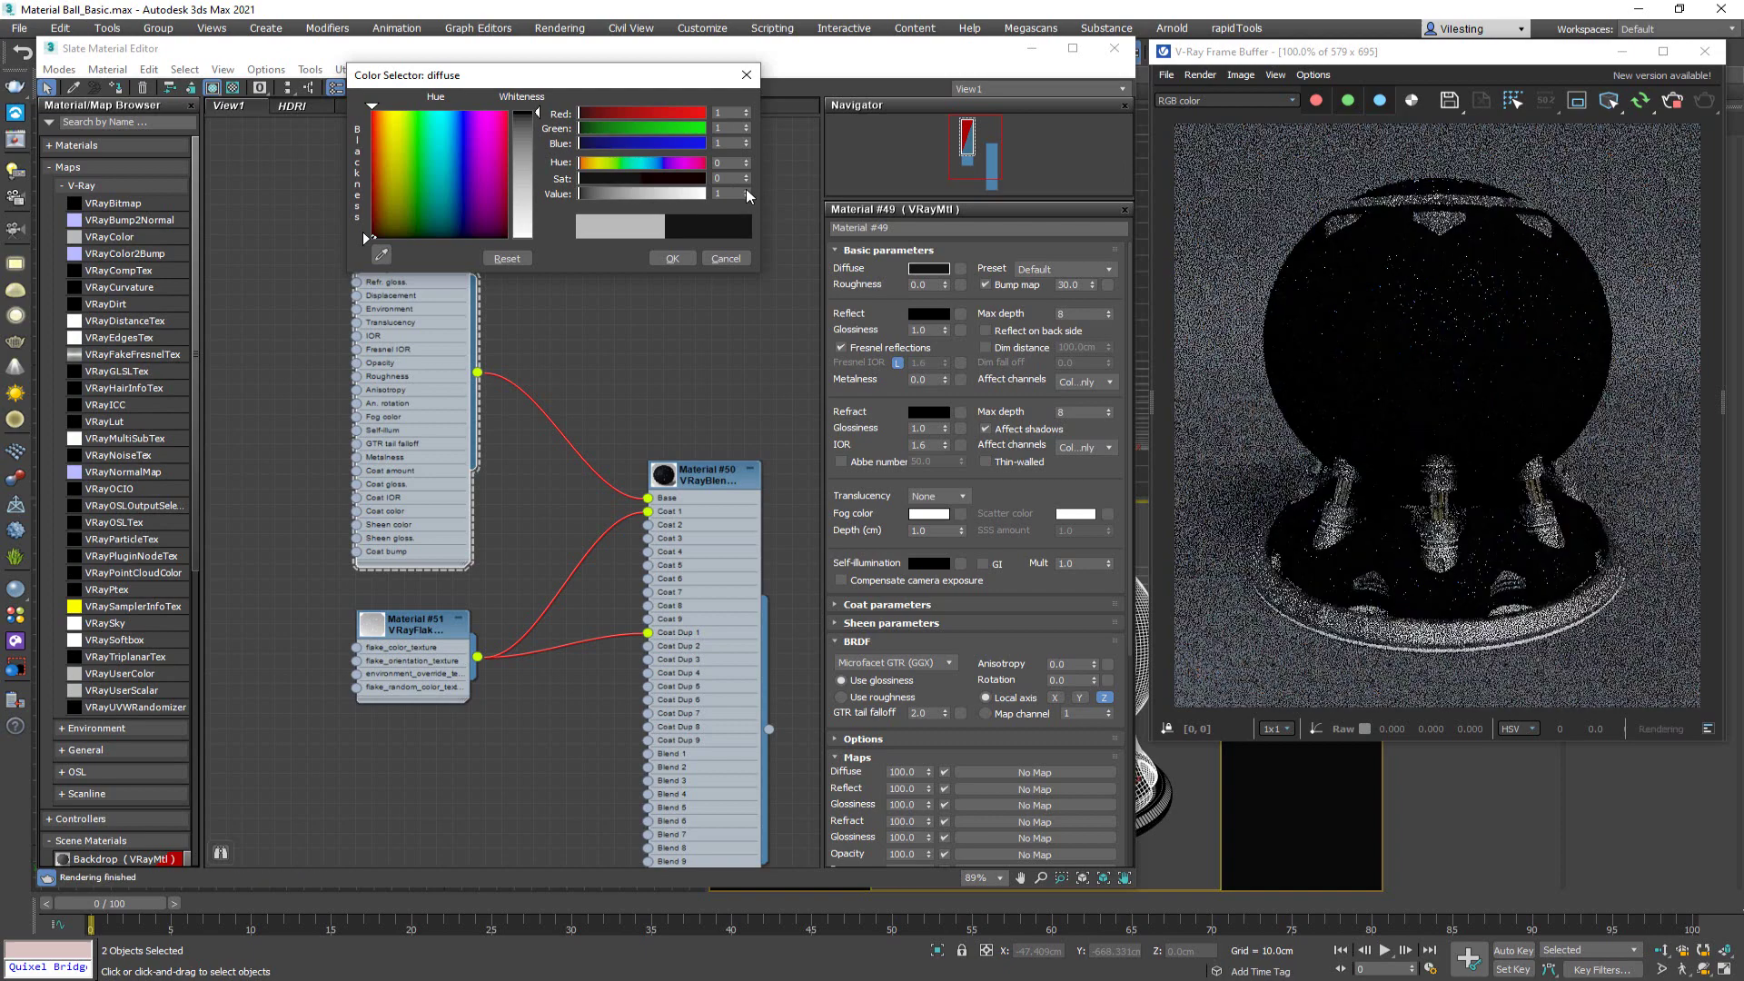
left_click(672, 258)
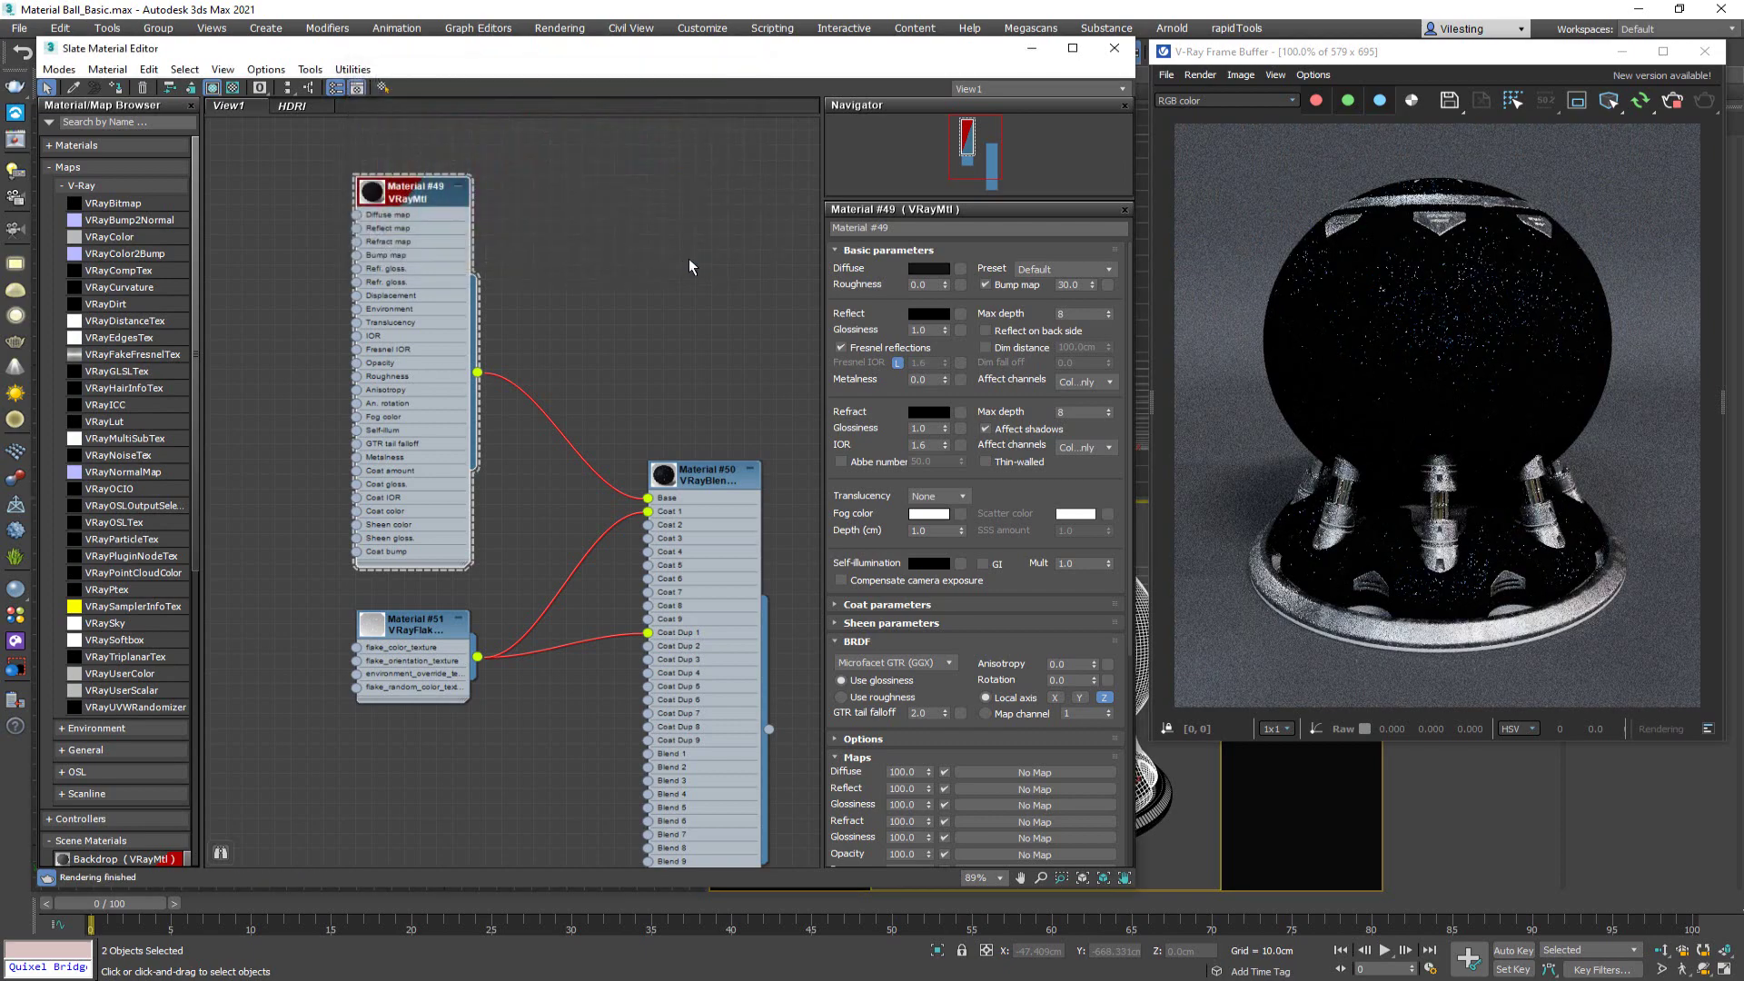
- Inspect the flakes over the dark base in the render and show the VRayFlakesMtl2 parameters
scroll(1414, 281, "up", 2)
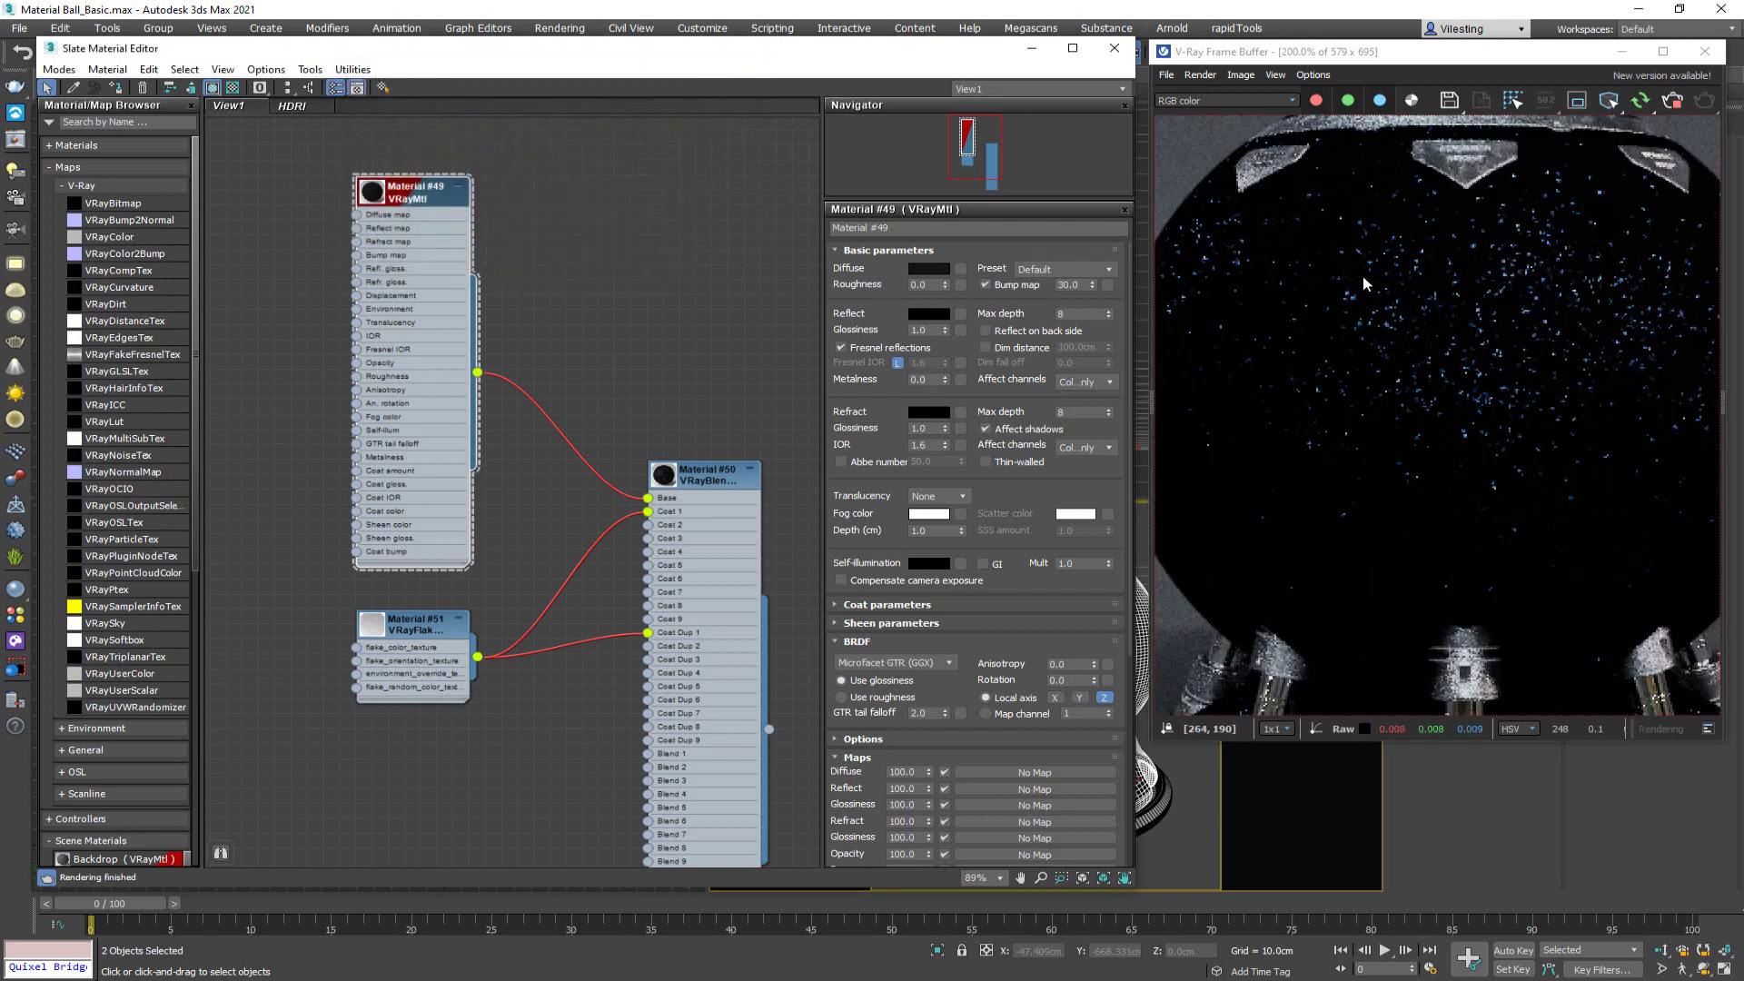
middle_click_drag(1363, 276, 1426, 276)
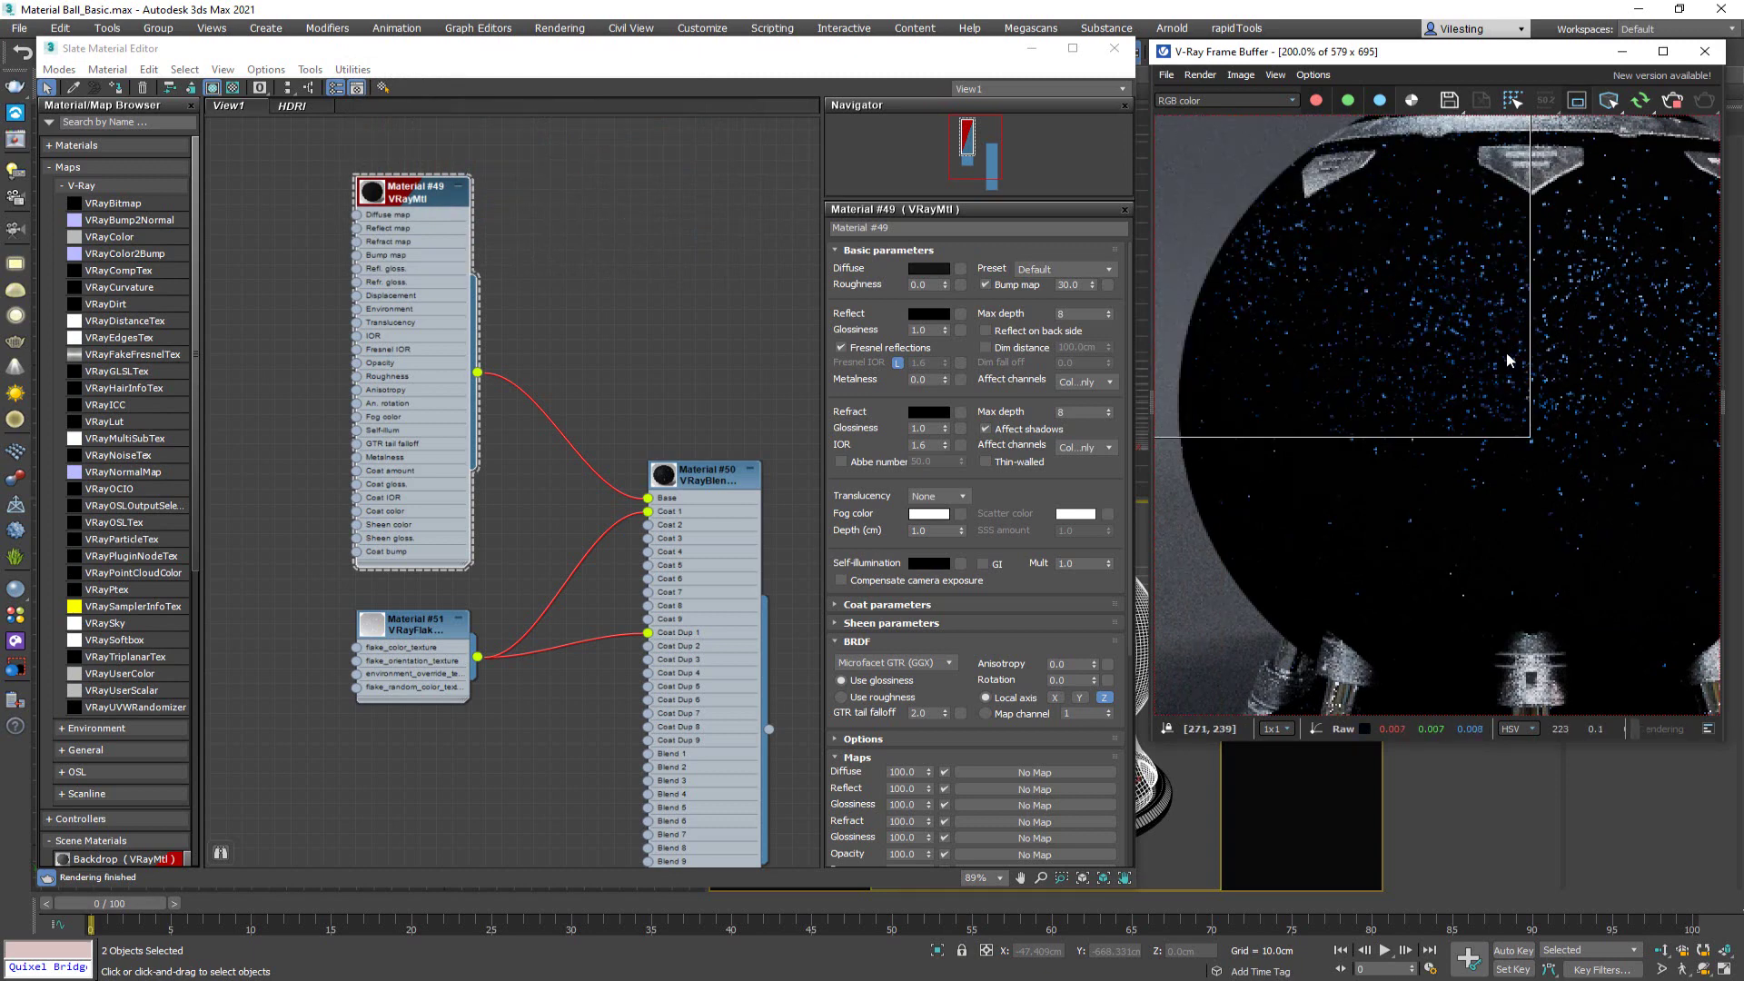
left_click(406, 629)
double_click(406, 628)
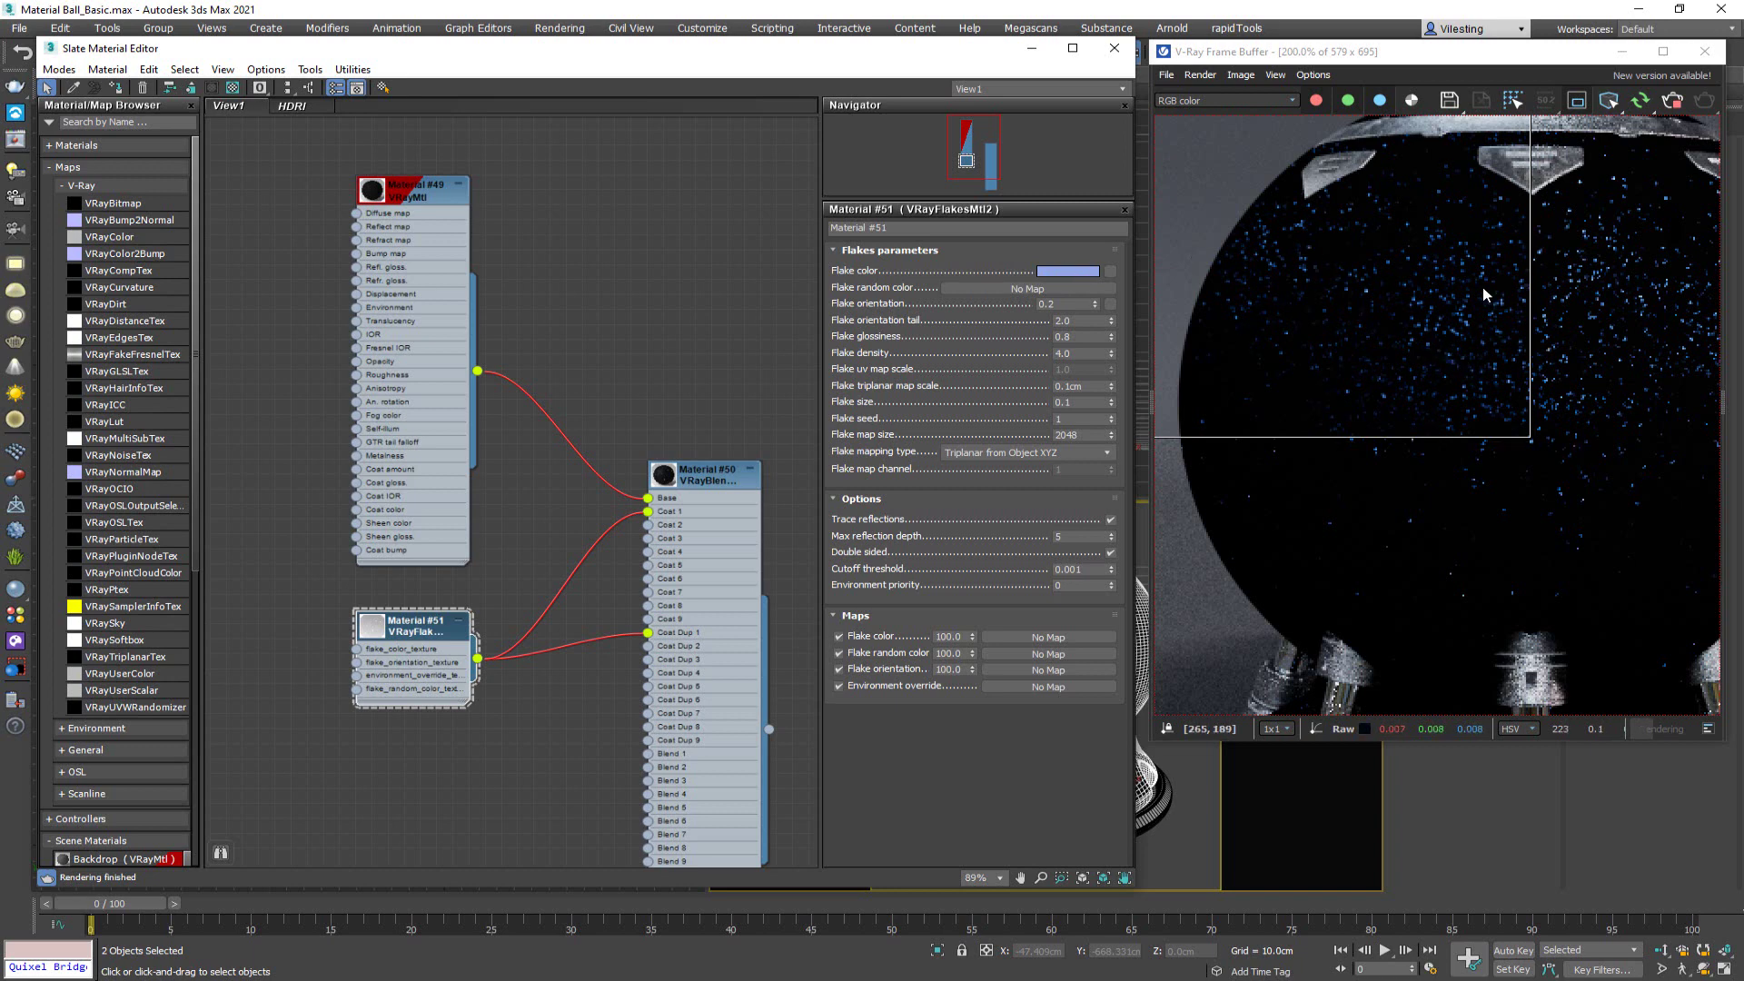
scroll(1482, 287, "down", 2)
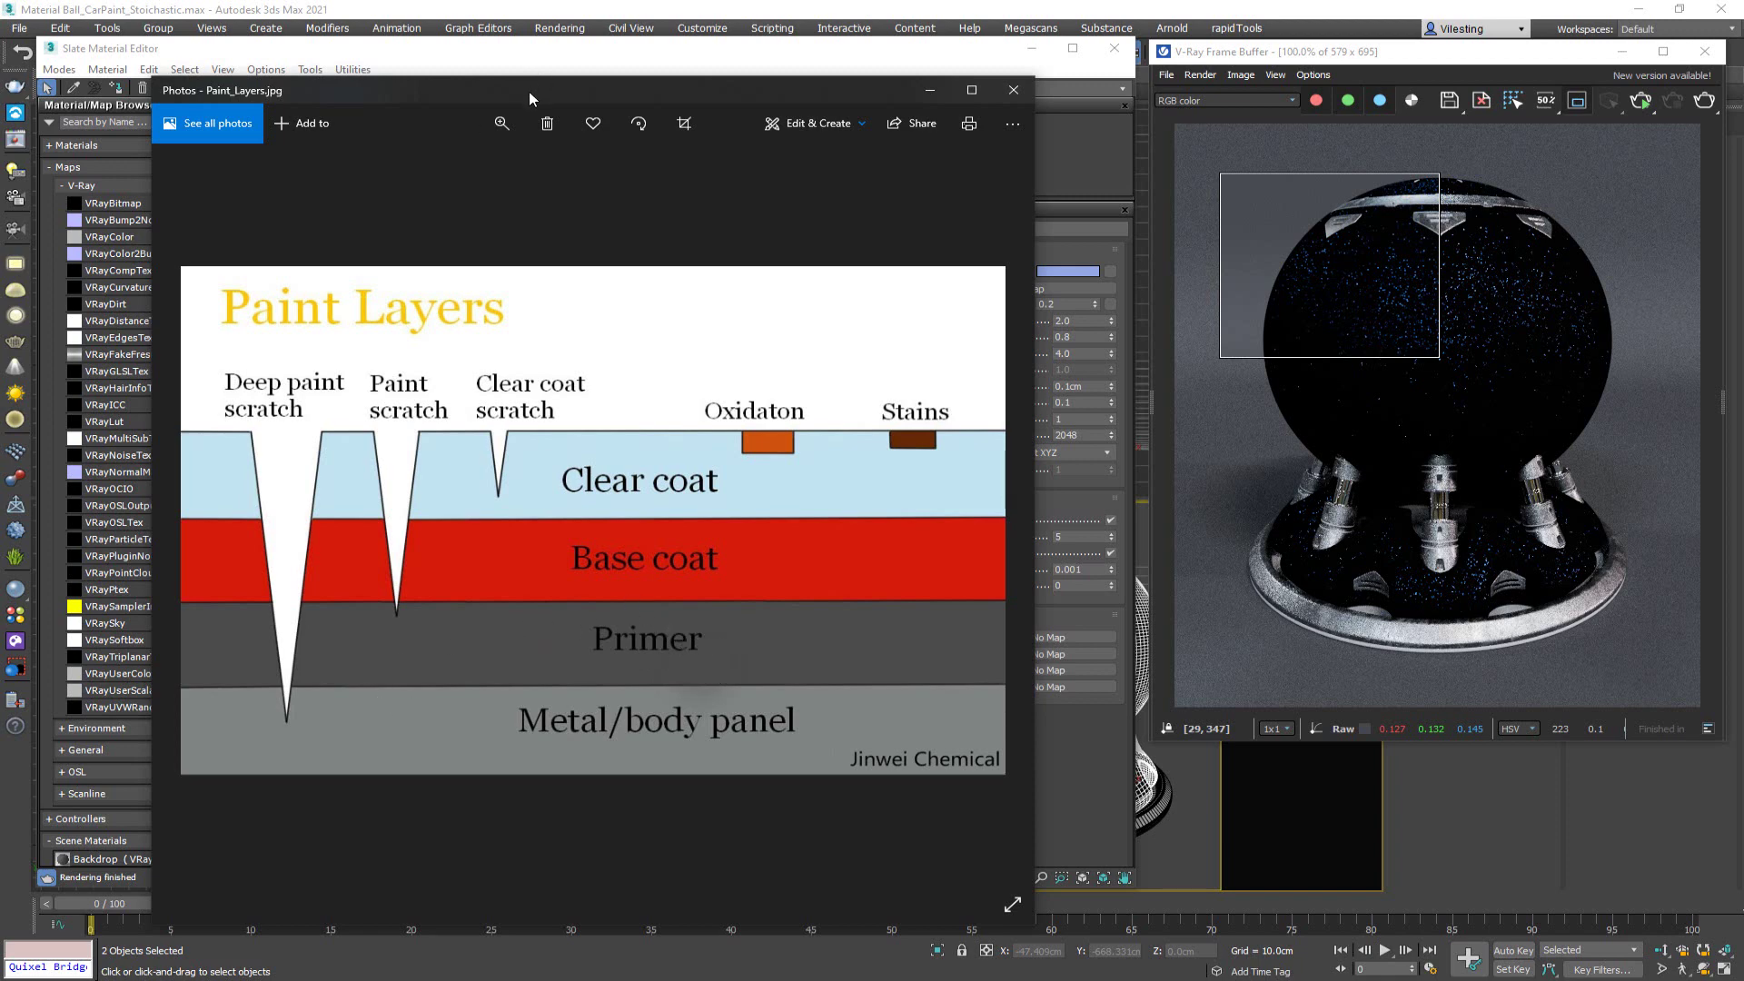
- Examine the Paint_Layers.jpg diagram in Photos and return to the Slate Material Editor
left_click_drag(529, 91, 1004, 96)
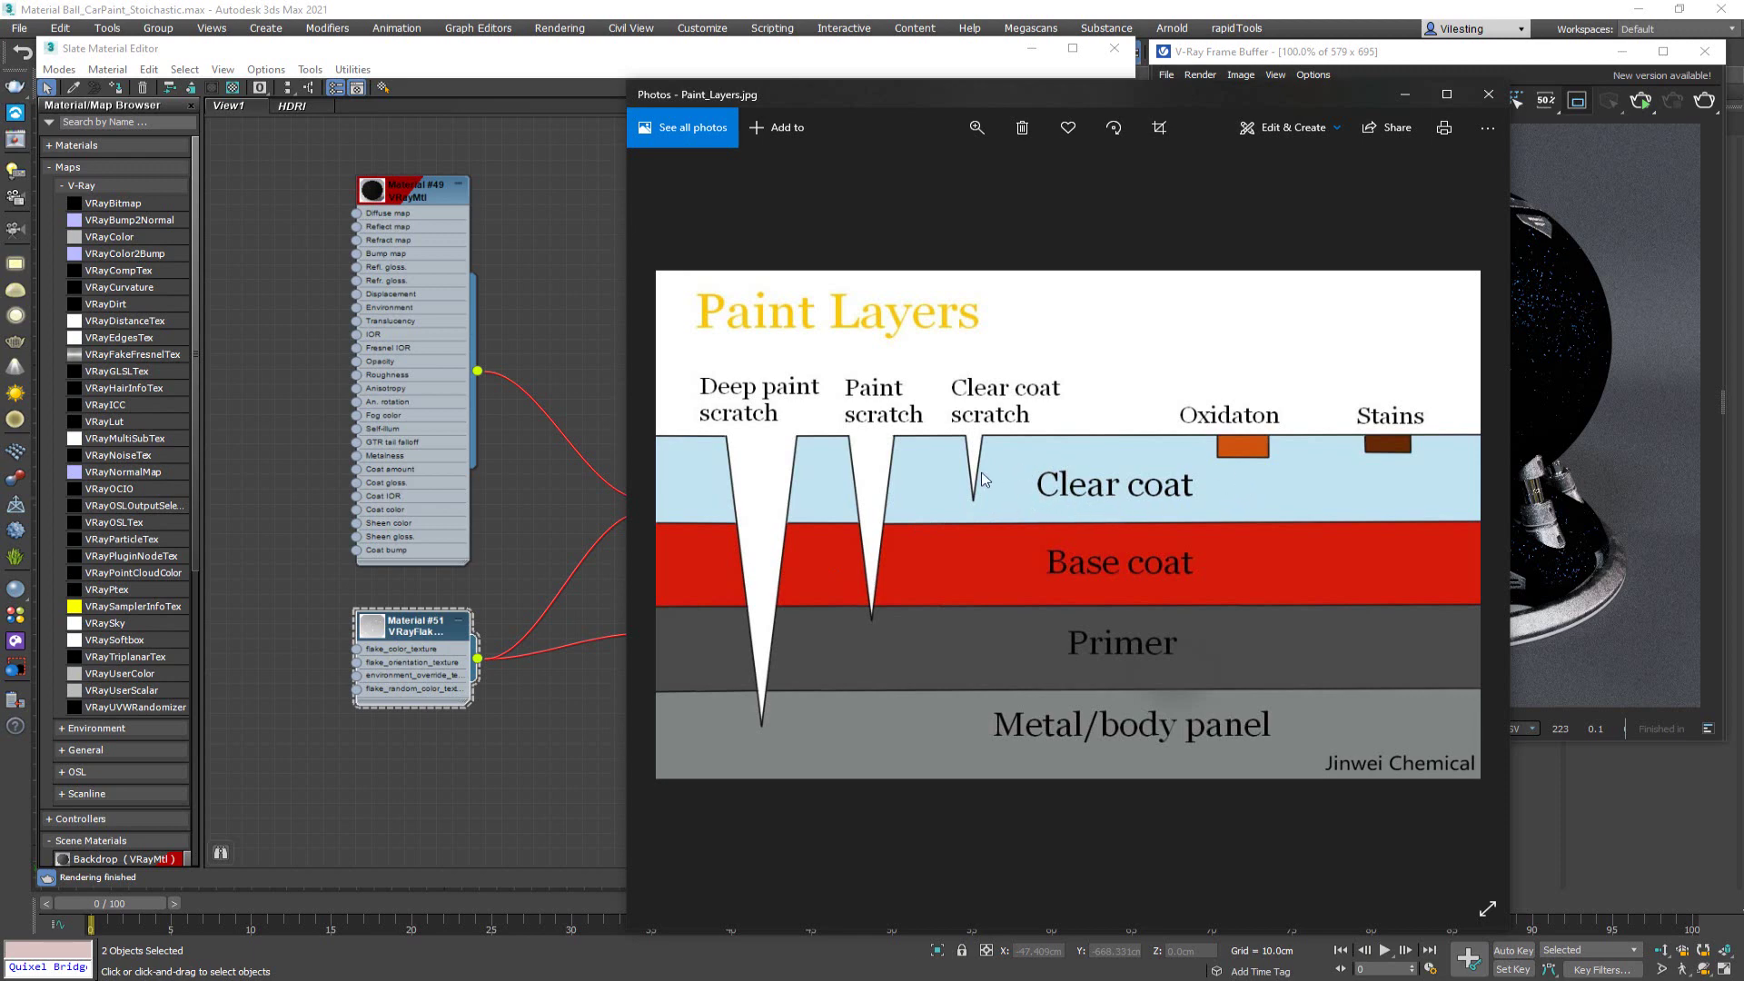
left_click_drag(1184, 107, 577, 160)
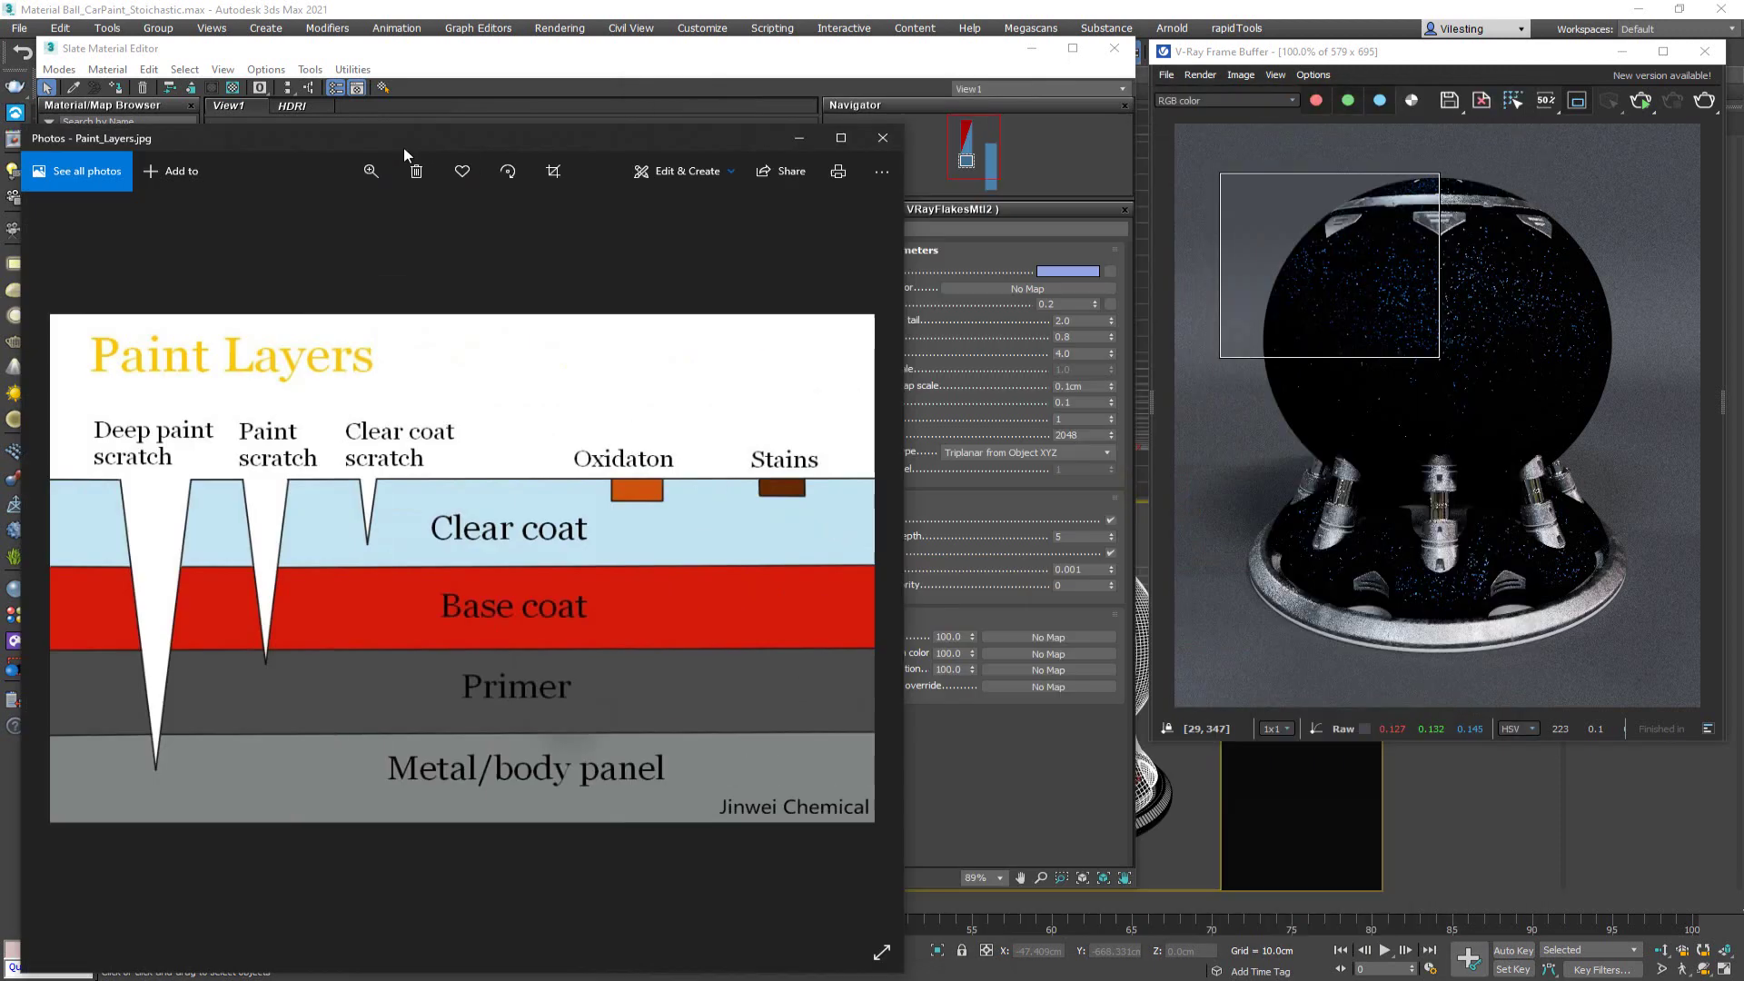
left_click(578, 160)
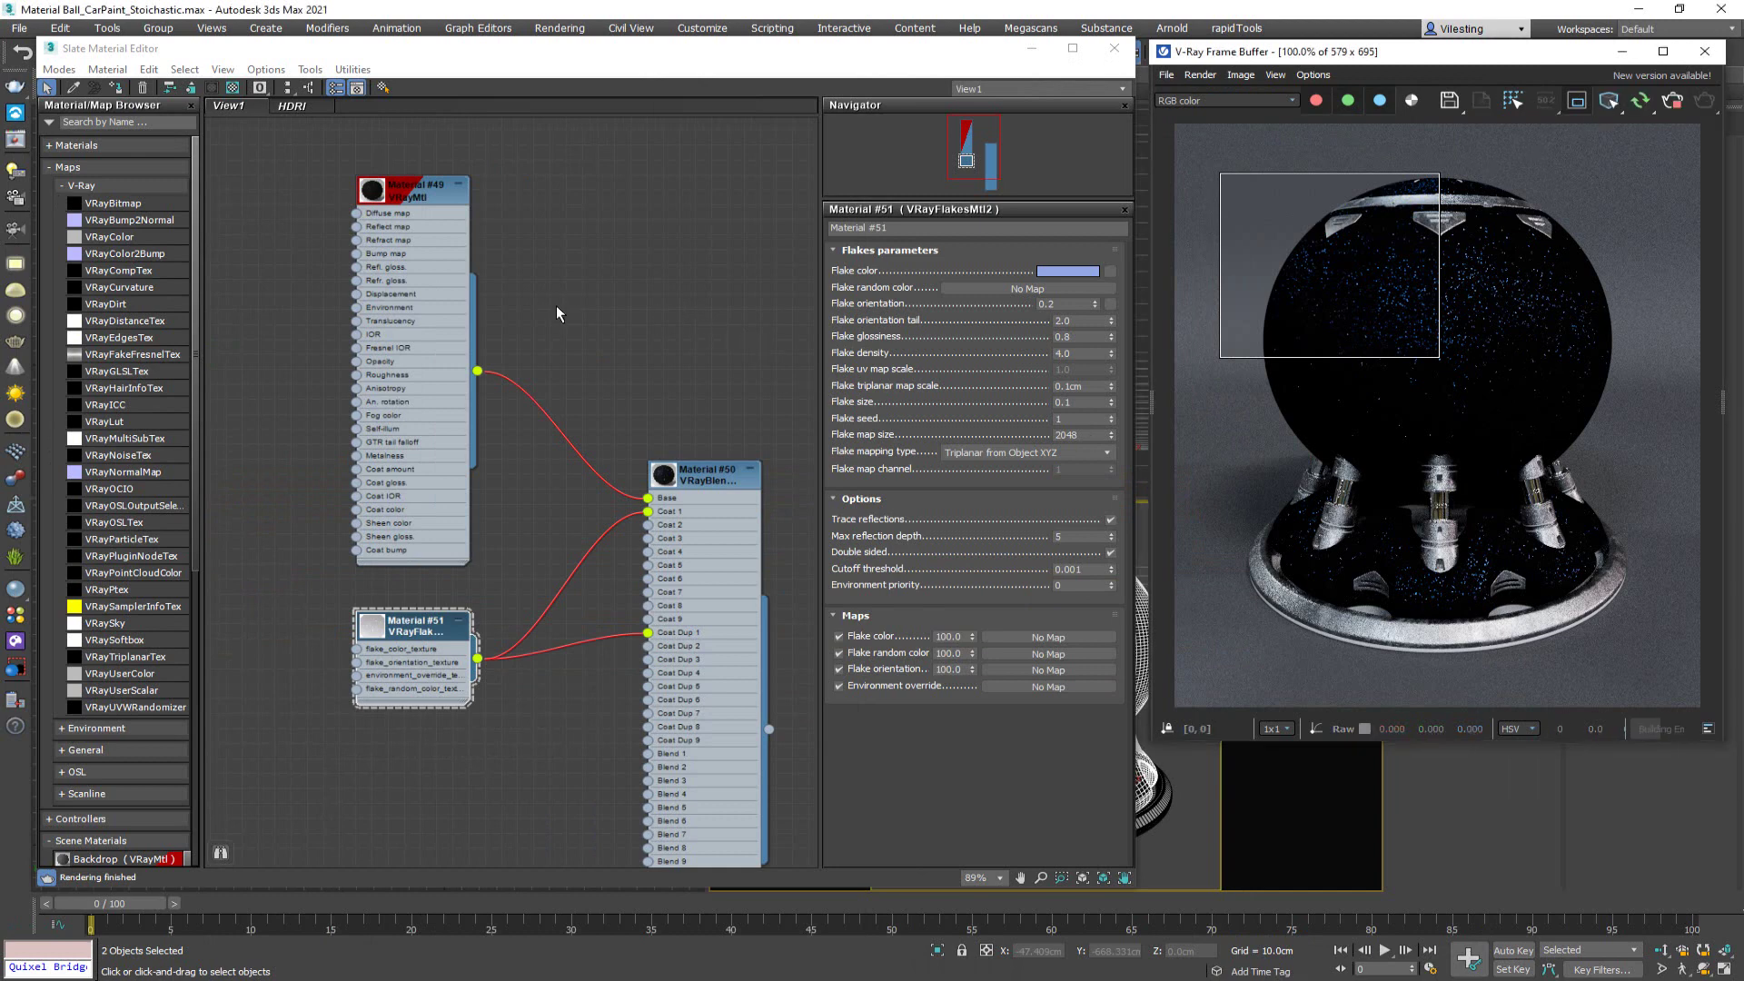
- Set the base VRayMtl's coat amount to 1.0 and inspect the coat reflections up close in the render
double_click(410, 199)
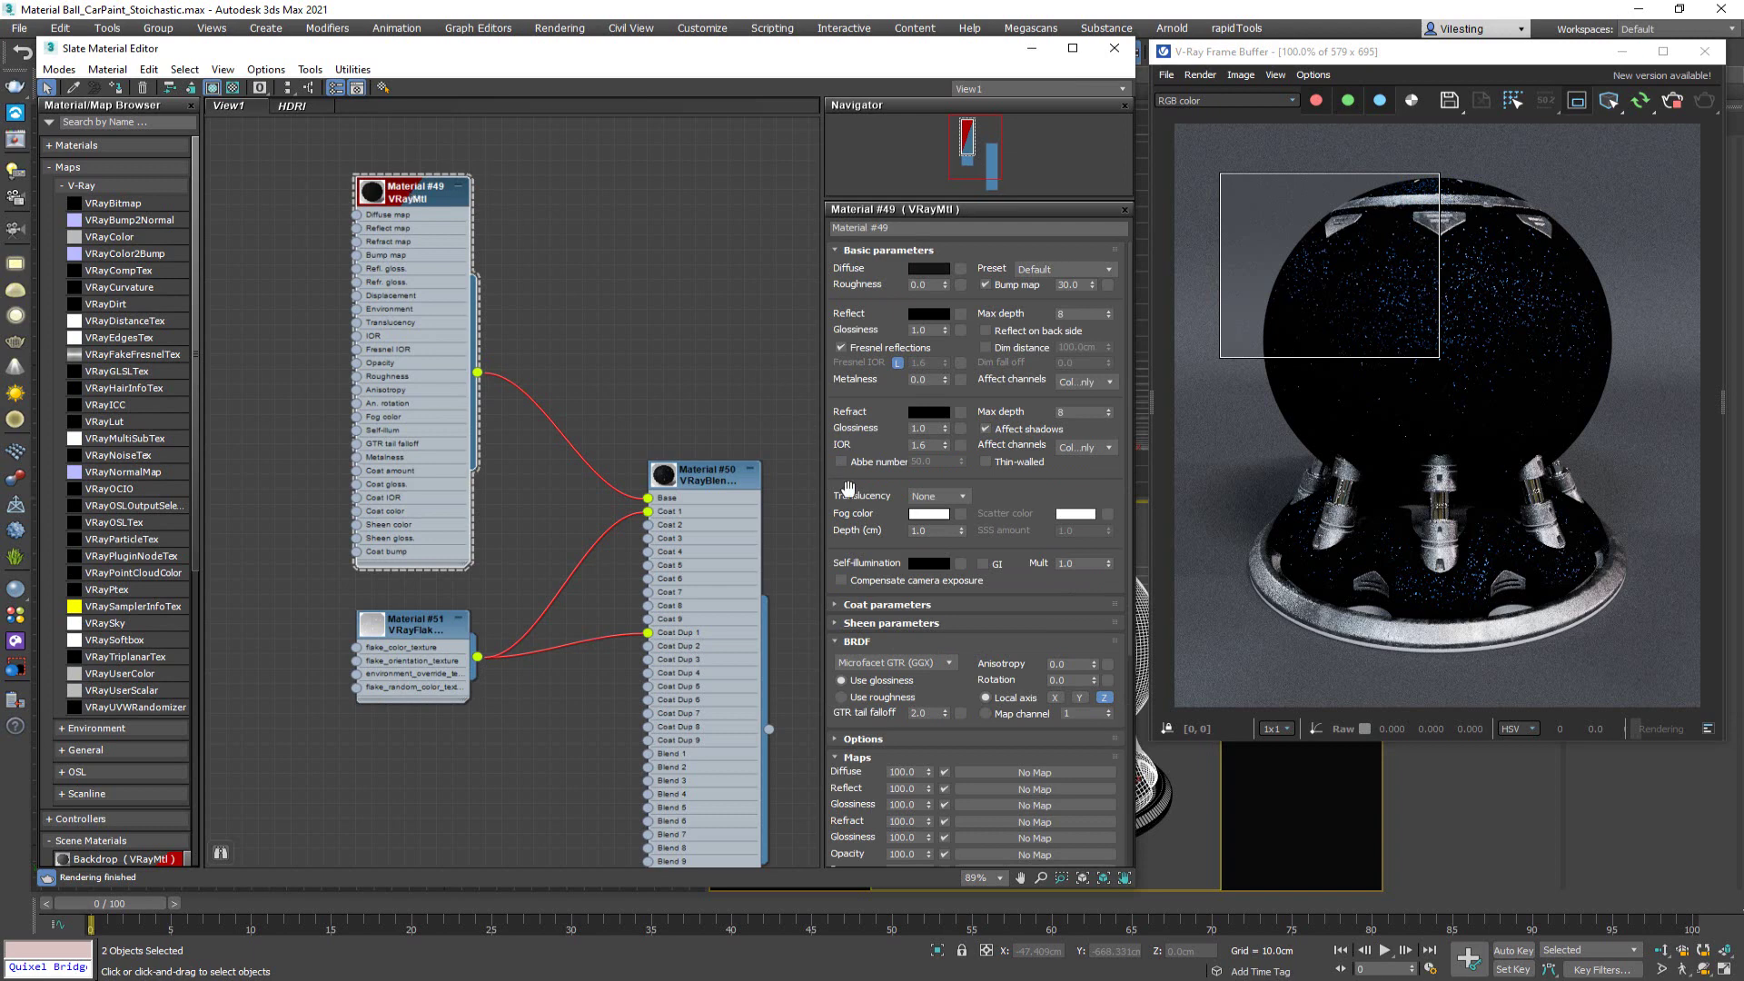
left_click(907, 605)
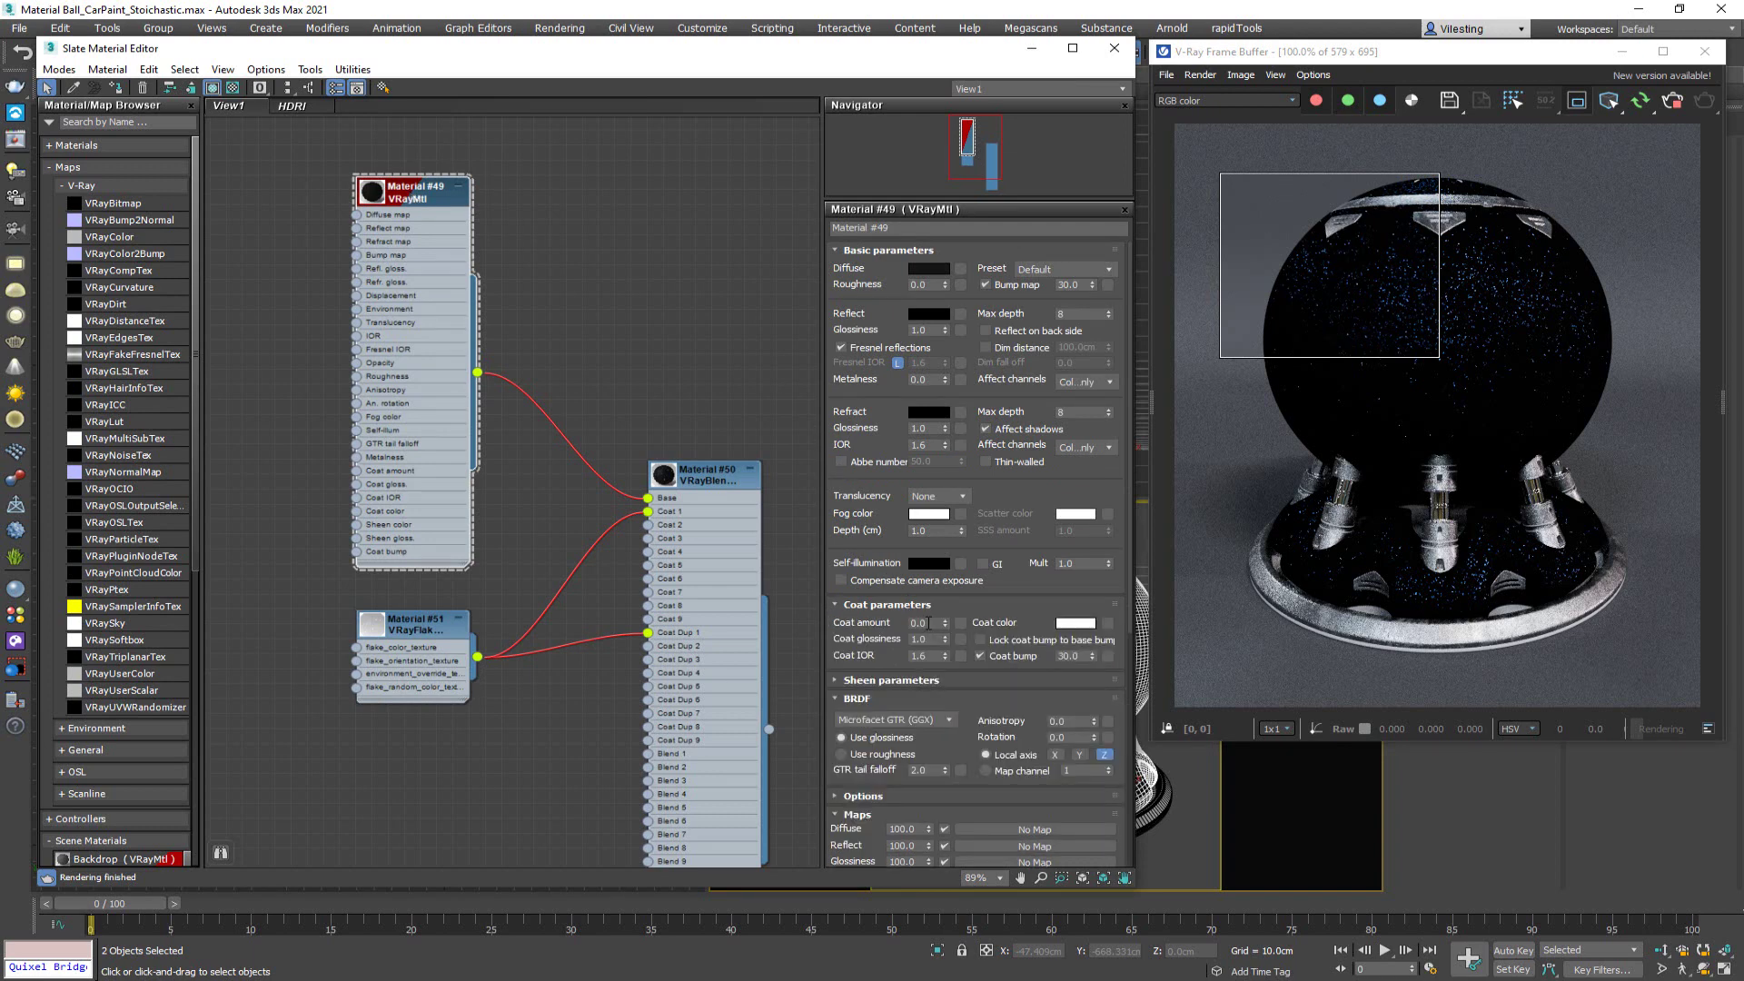
double_click(930, 623)
type("1")
key("Return")
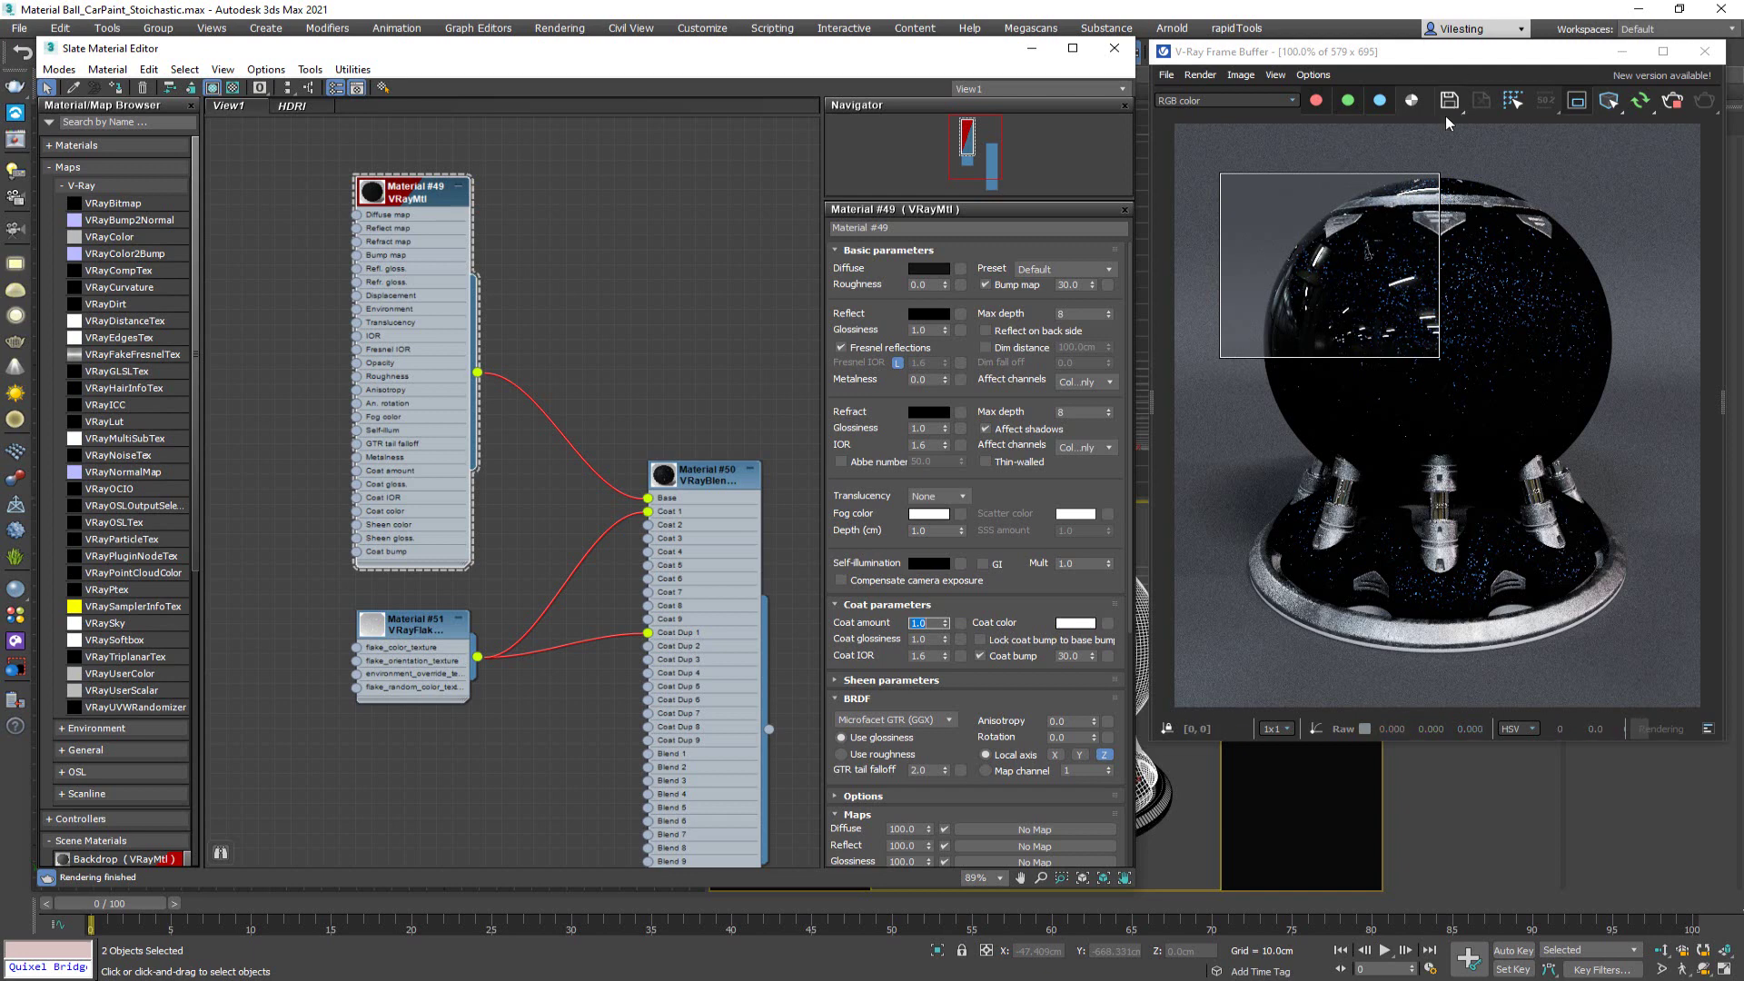
scroll(1432, 295, "up", 4)
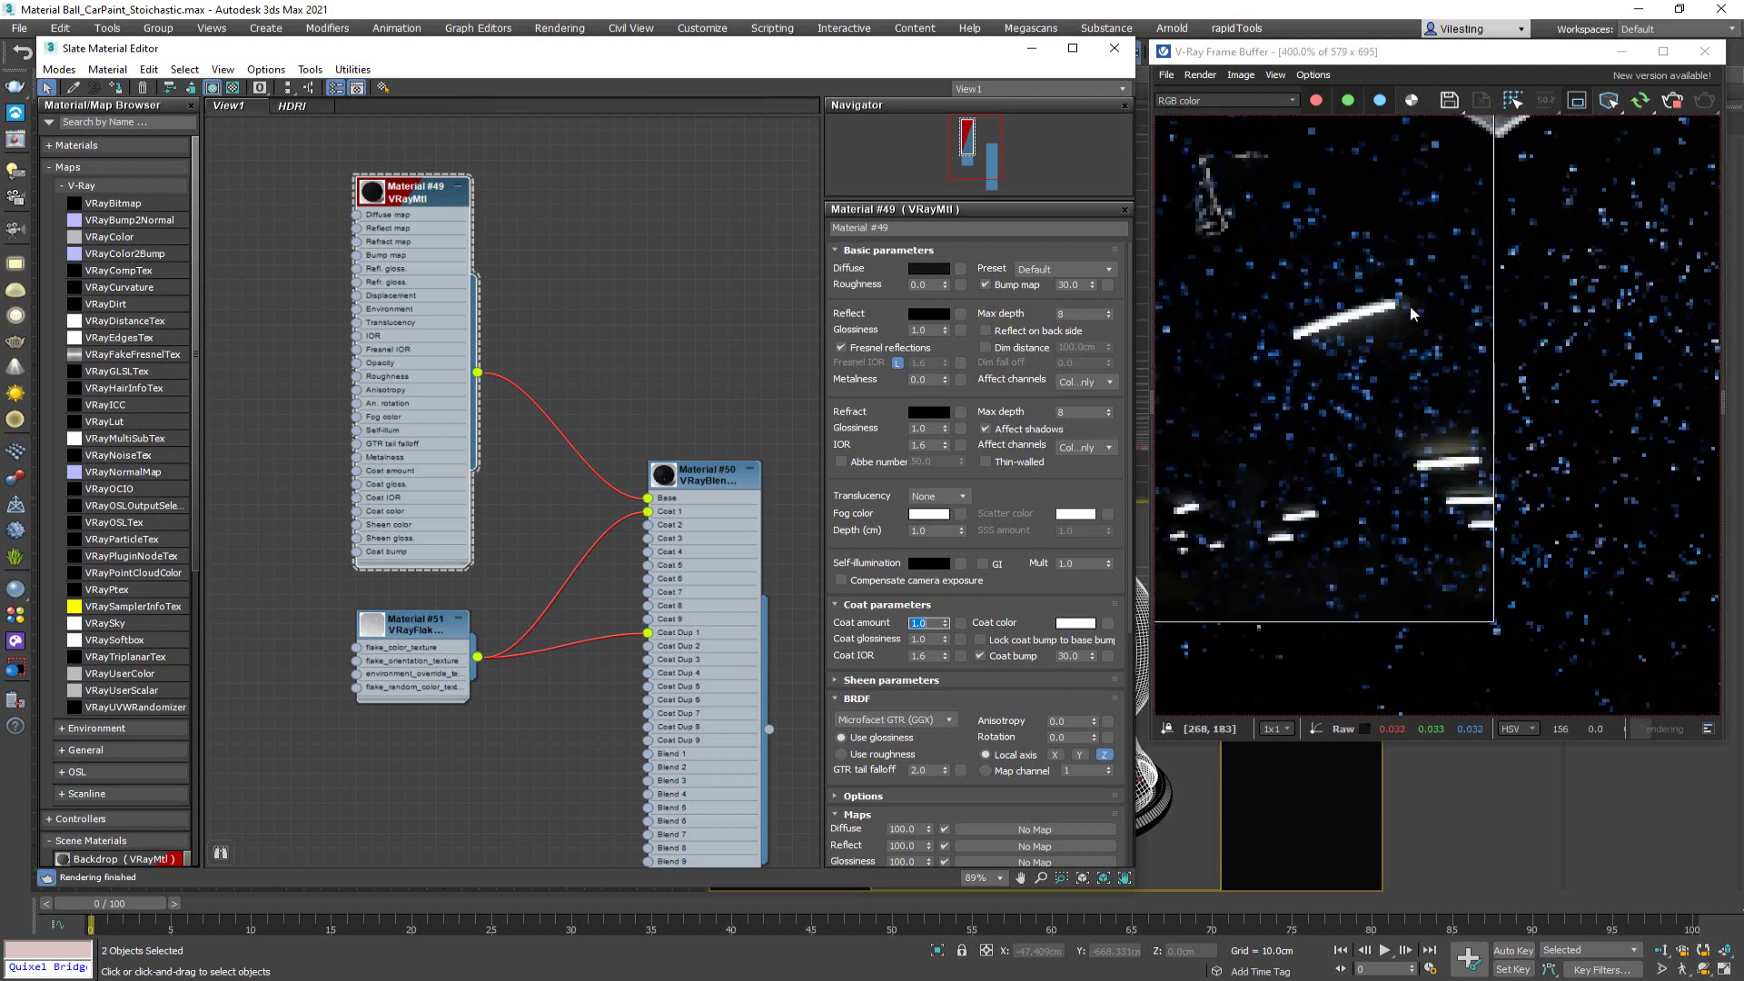
scroll(1413, 310, "down", 2)
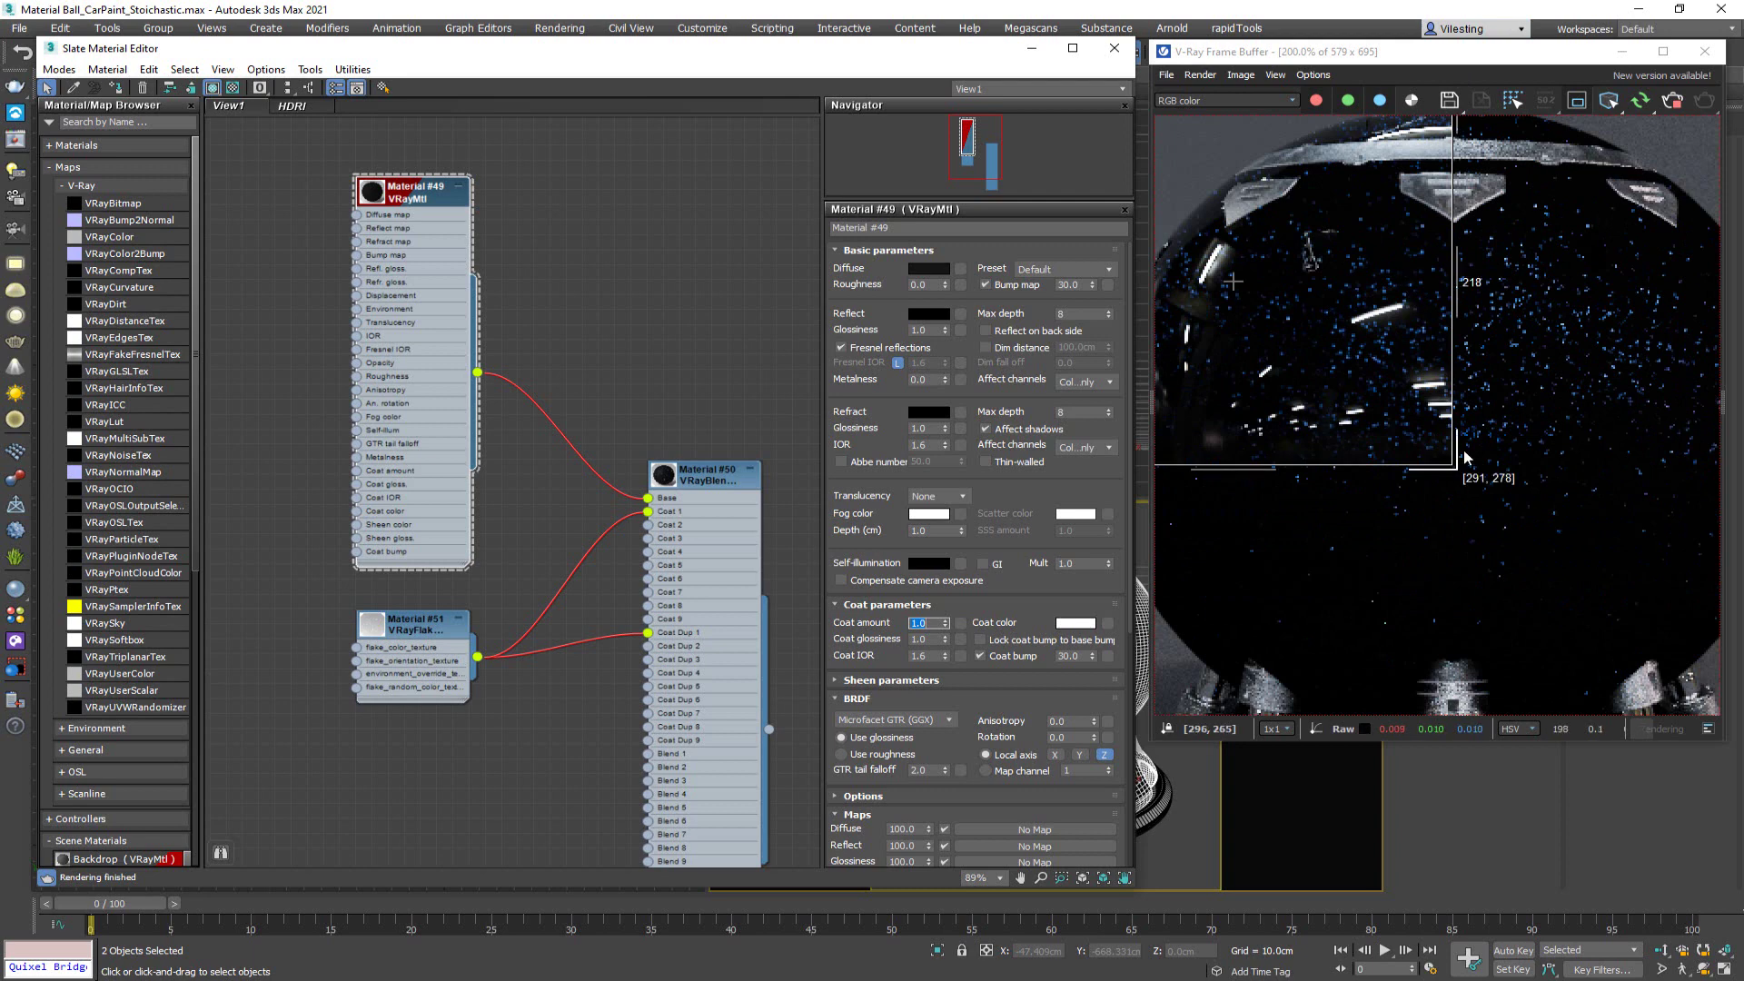
- Enlarge the render region to cover most of the upper sphere of the material ball
left_click(1379, 334)
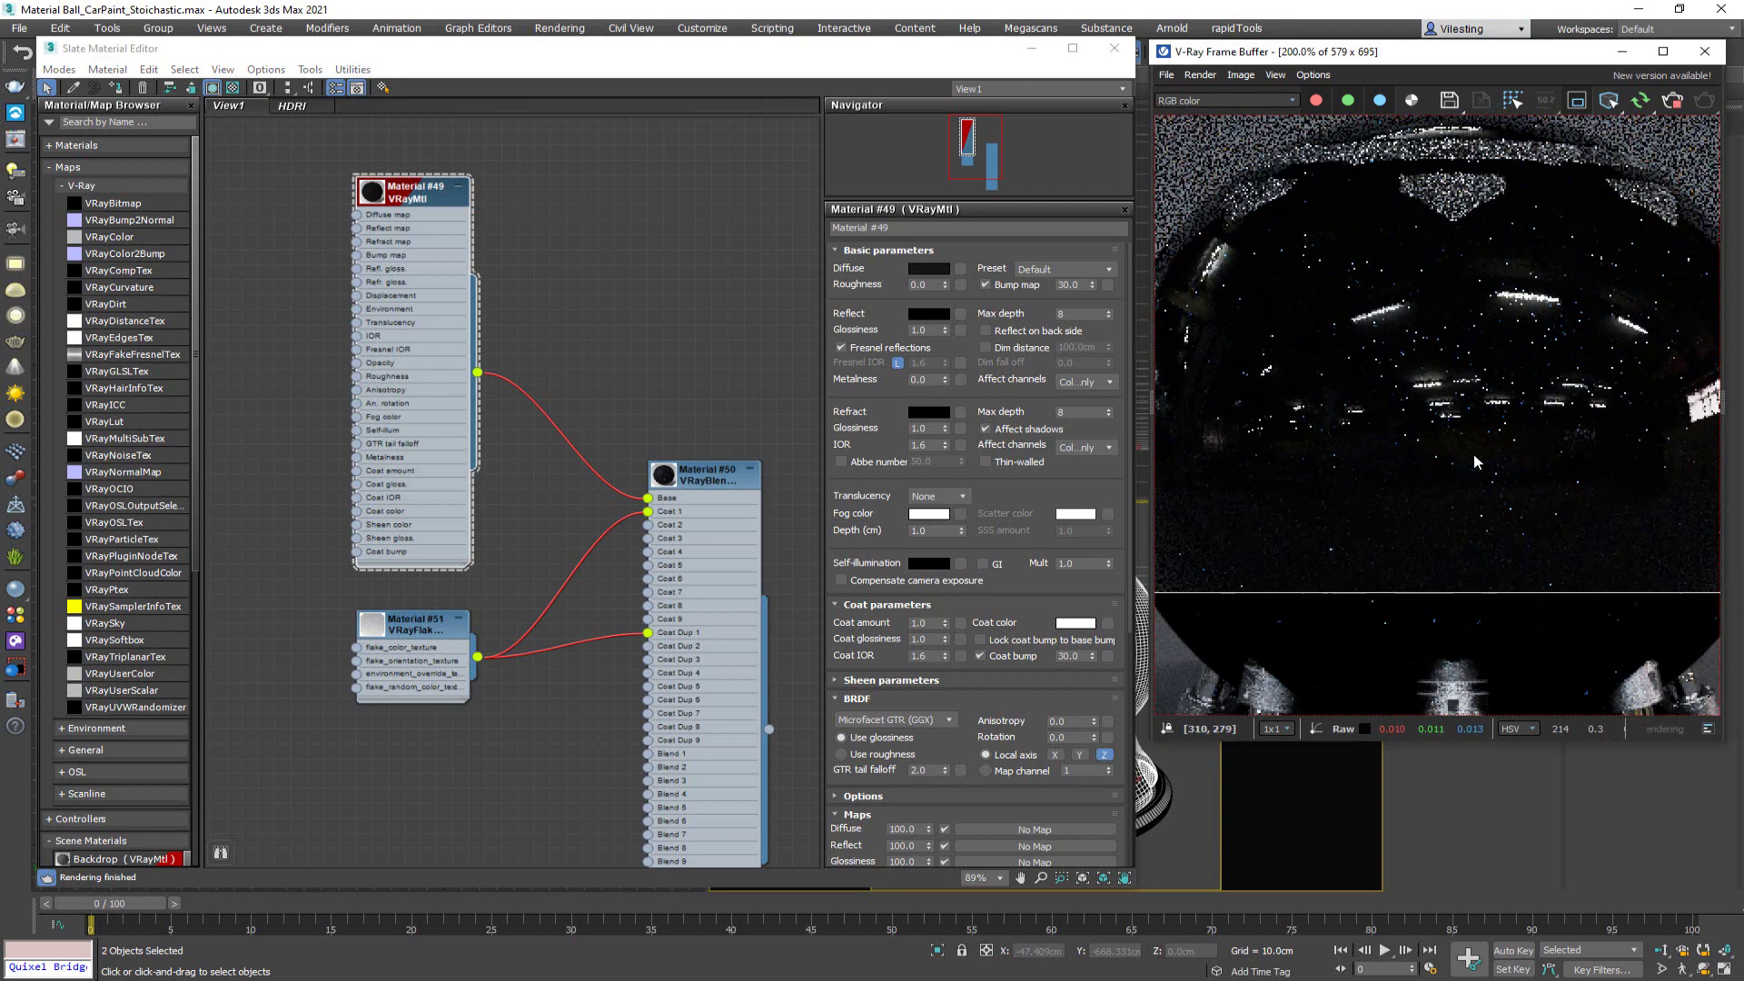
scroll(1416, 381, "down", 1)
left_click_drag(1585, 420, 1635, 434)
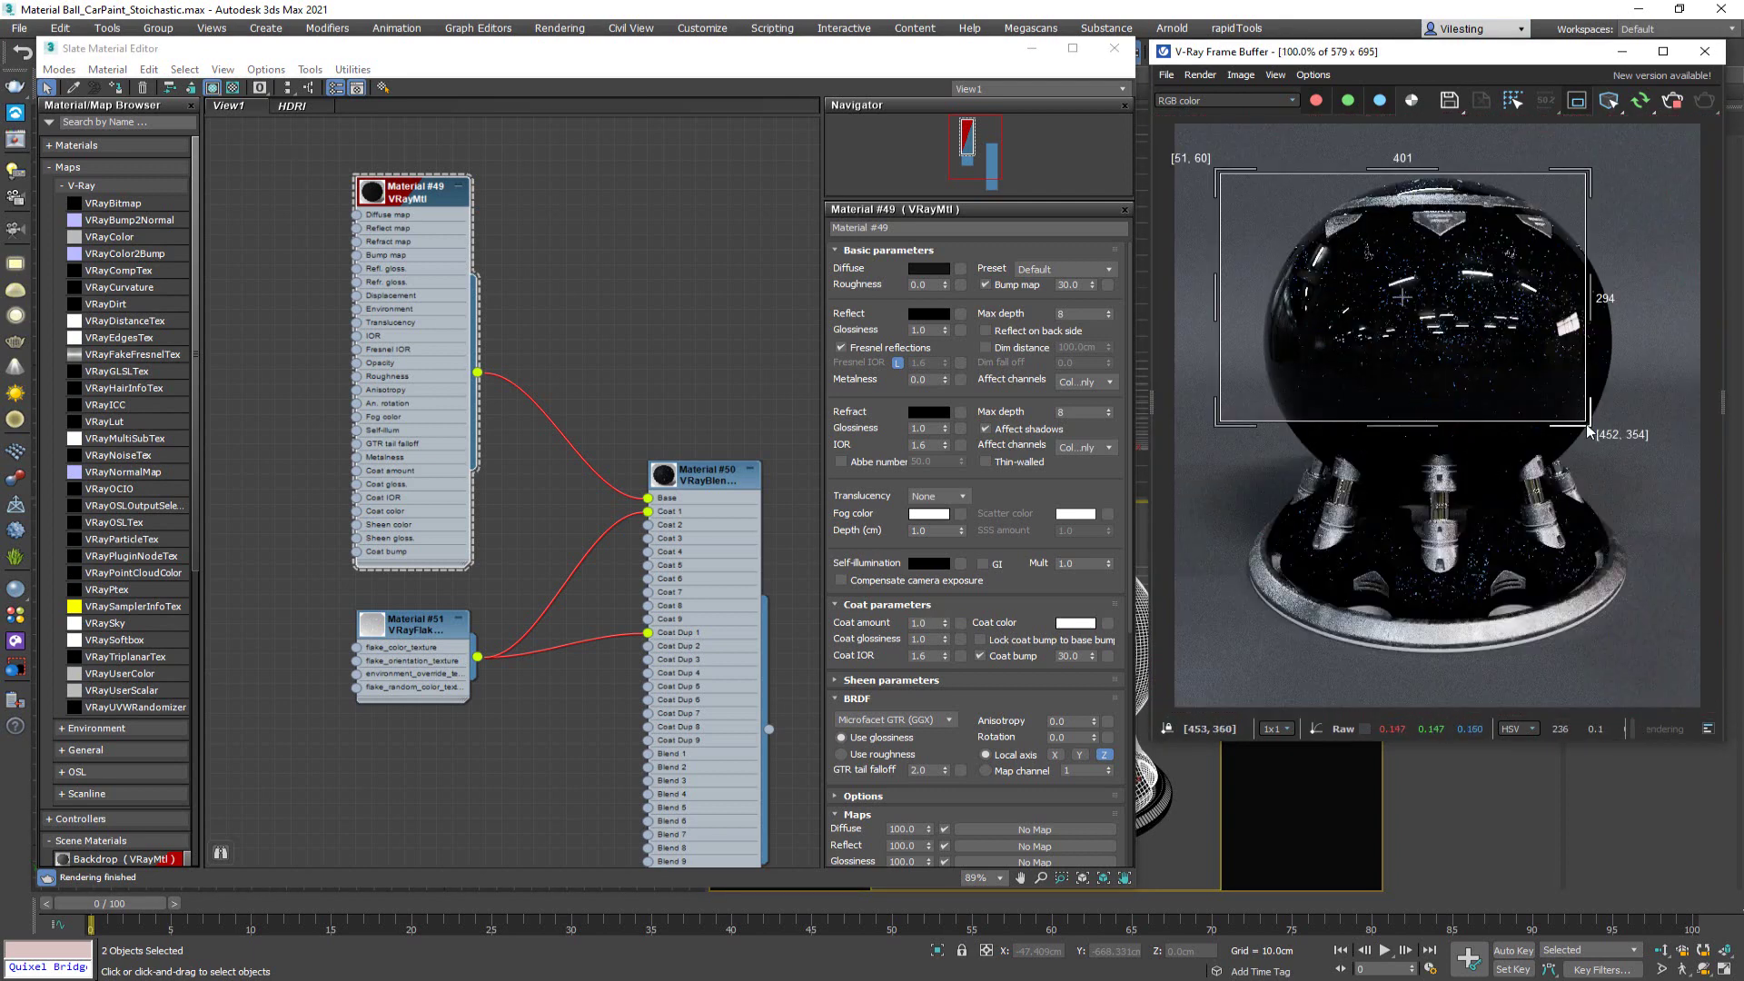
- Examine the flakes up close with Real Zoom in the frame buffer and compare them with the CarPaint.jpg photo
right_click(1419, 293)
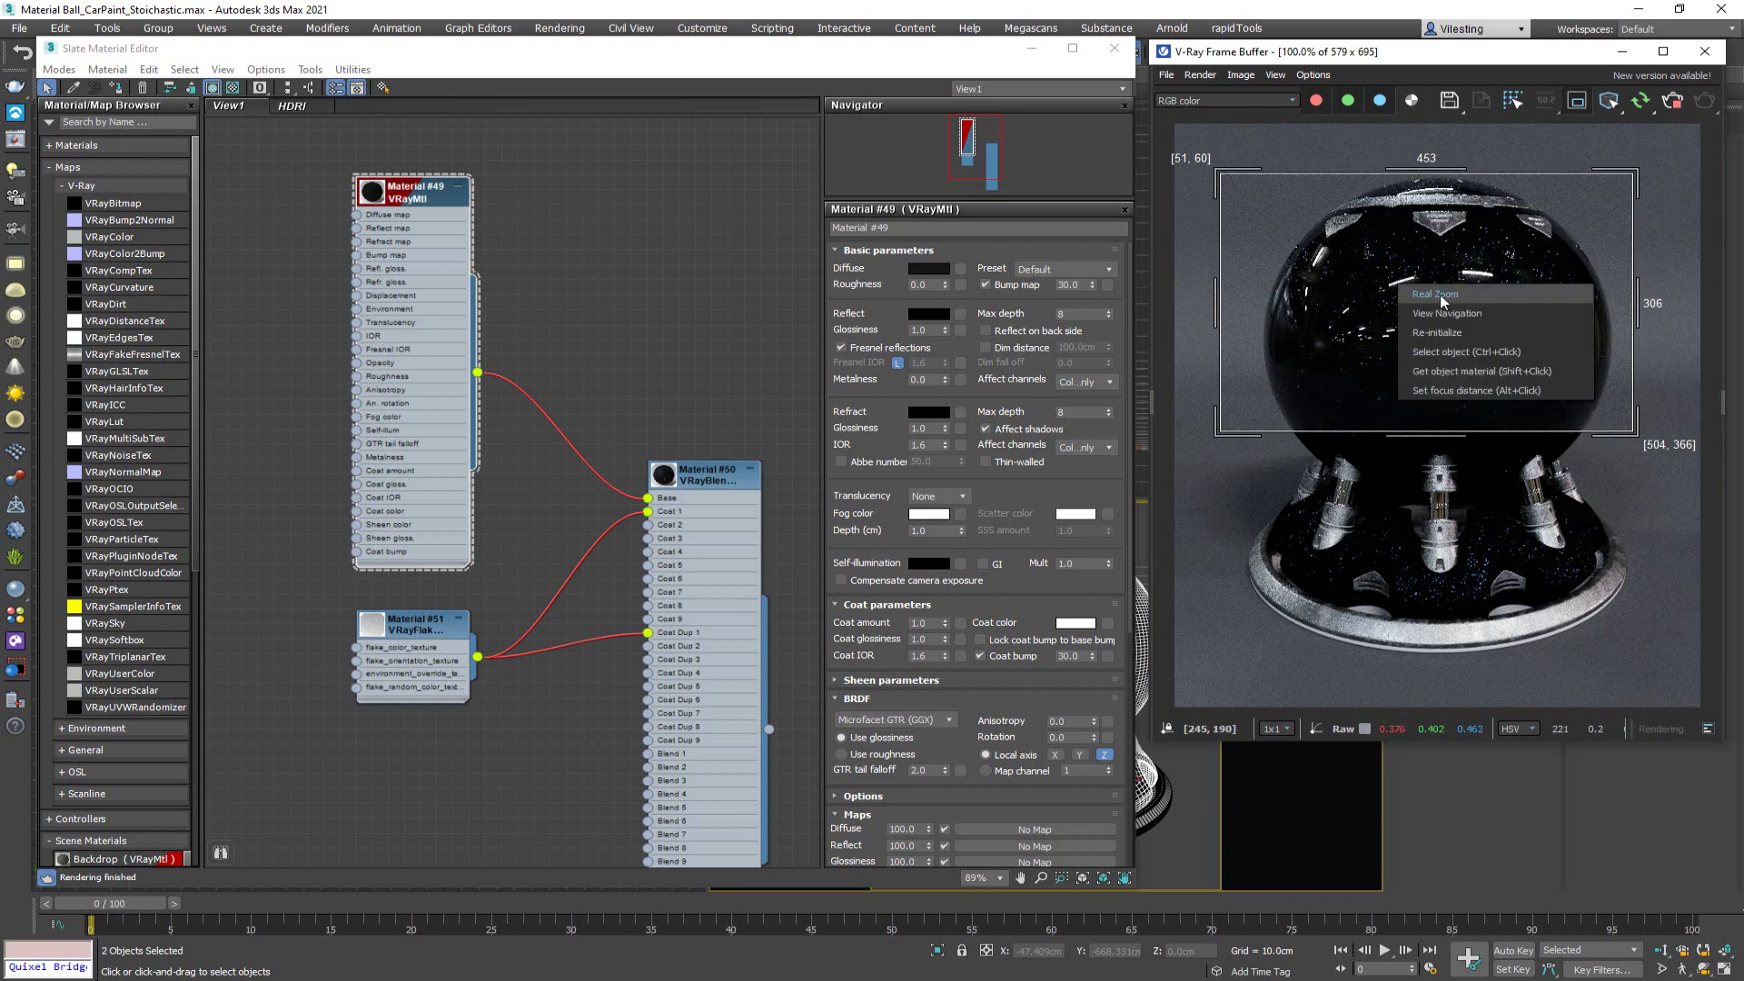
left_click(1442, 298)
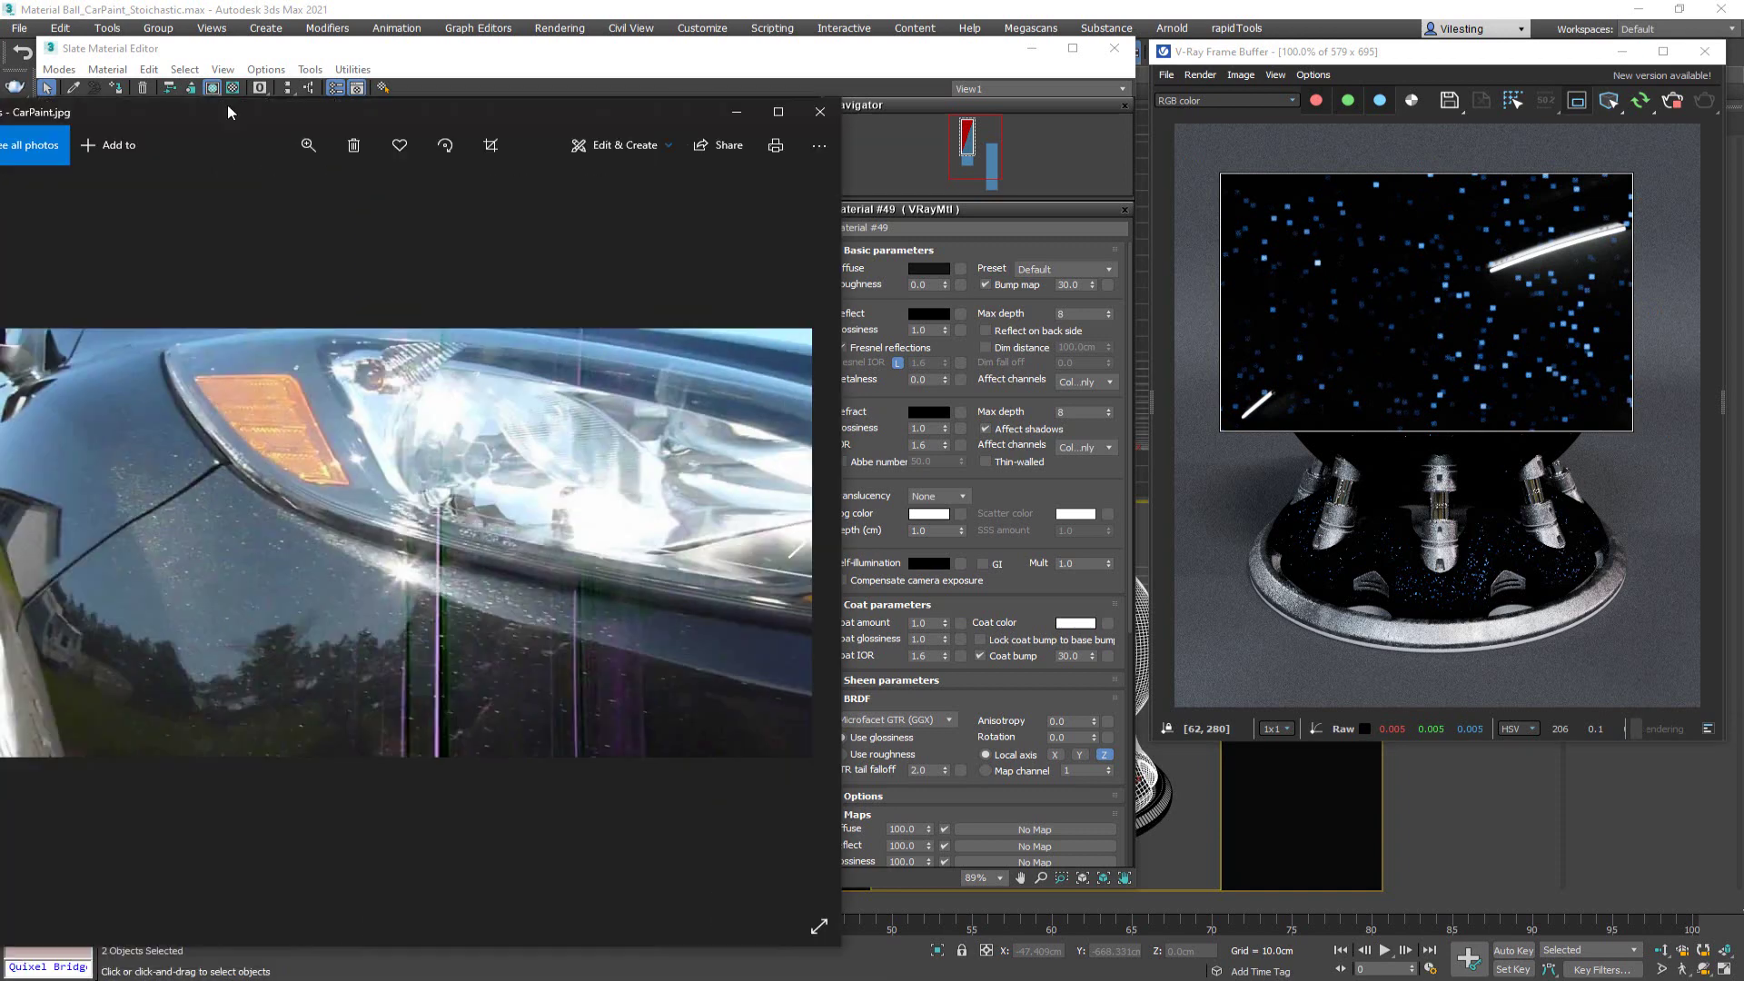
left_click_drag(227, 105, 302, 84)
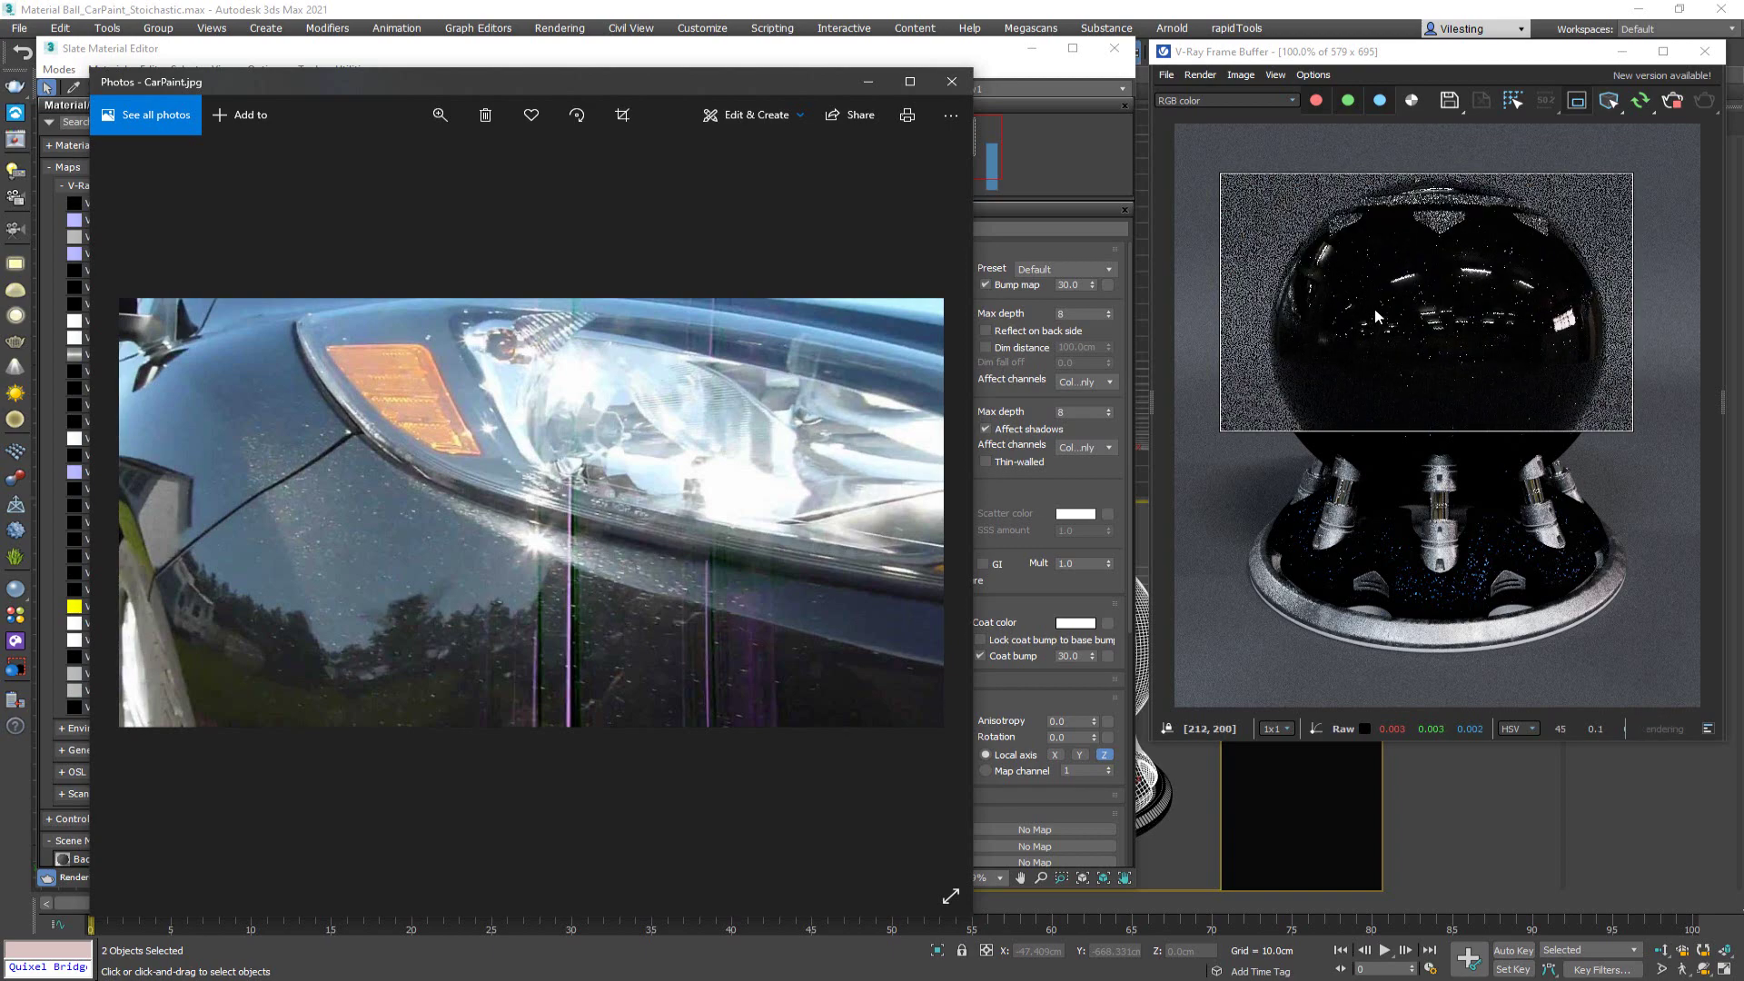
right_click(1393, 331)
left_click(1449, 343)
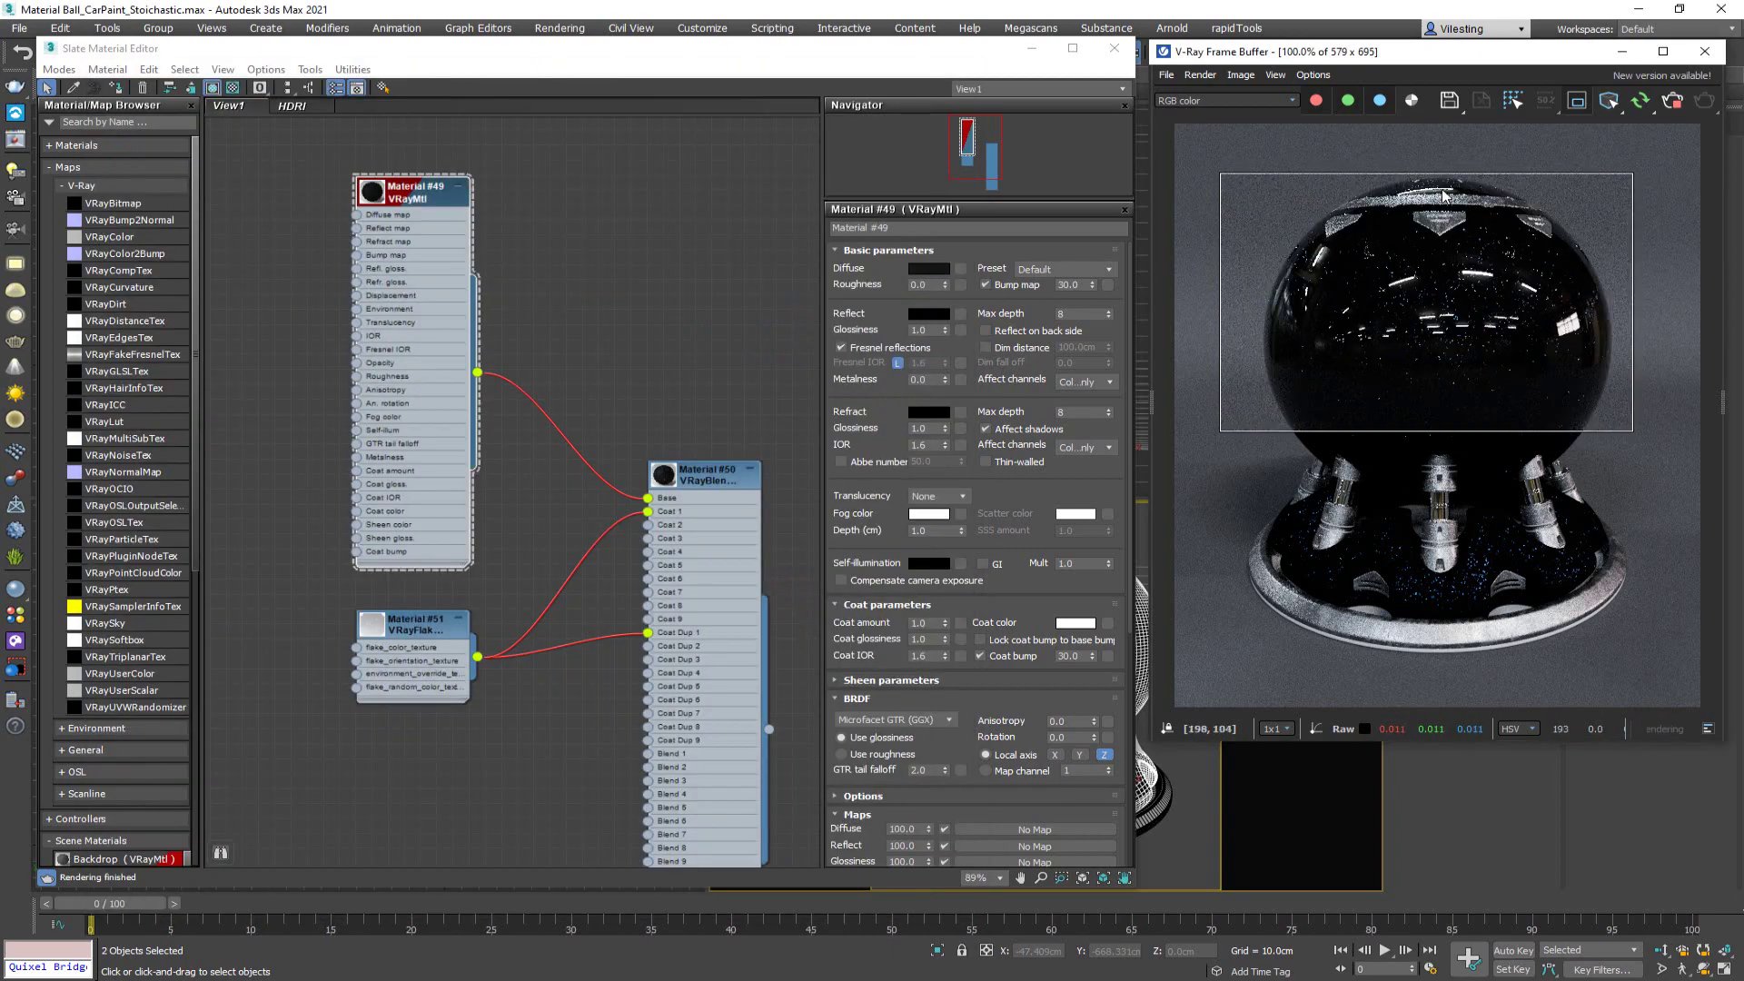
- Limit the render region to the left half of the ball's upper sphere and assign a VRayBitmap to the VRayFlakesMtl2's flake color
left_click(1578, 99)
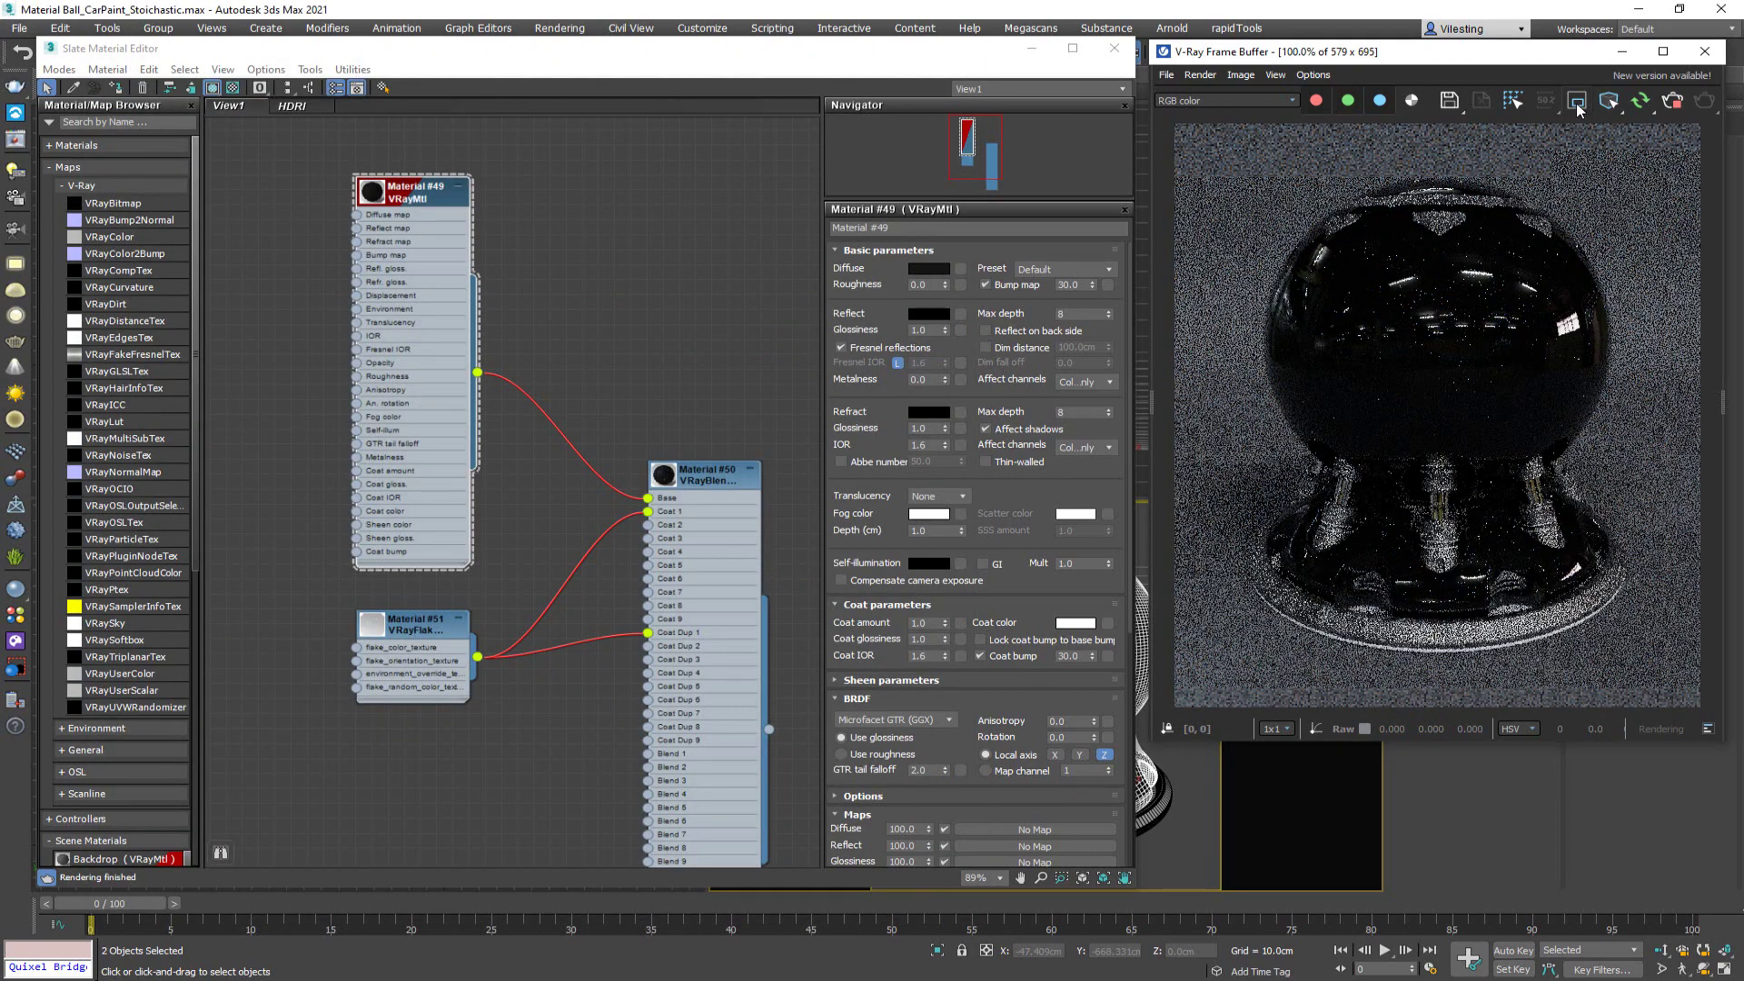
left_click_drag(1444, 155, 1202, 470)
left_click(409, 639)
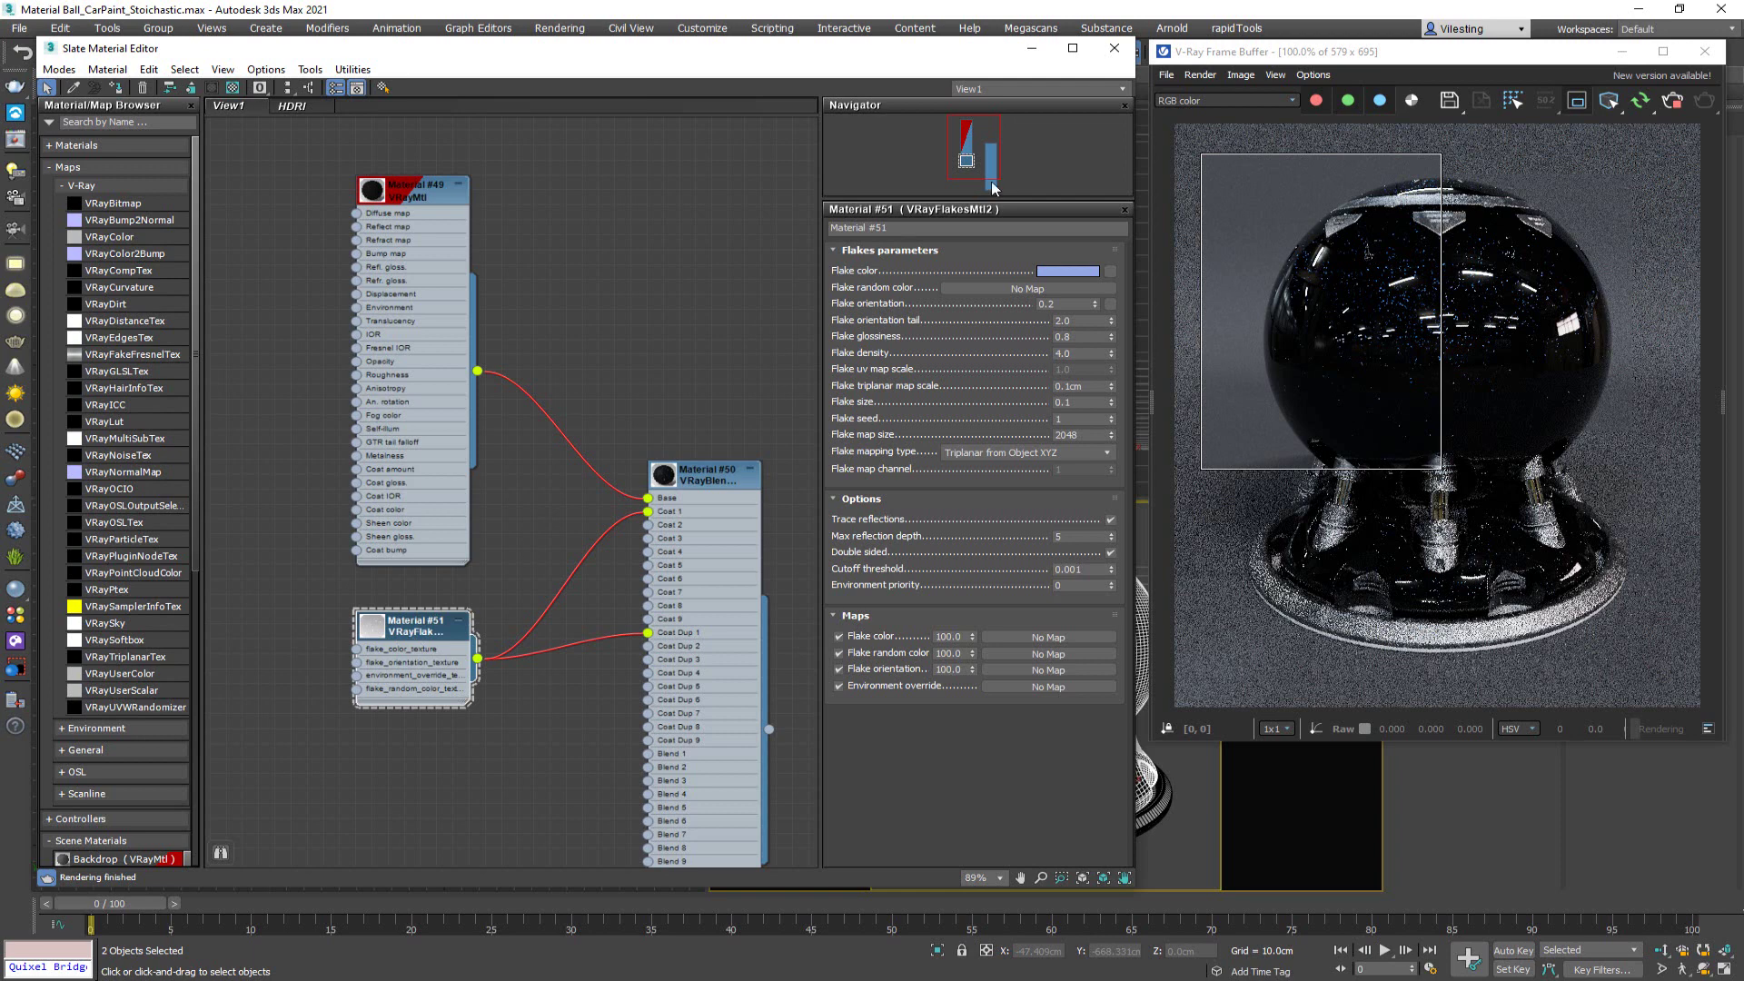
left_click(1109, 272)
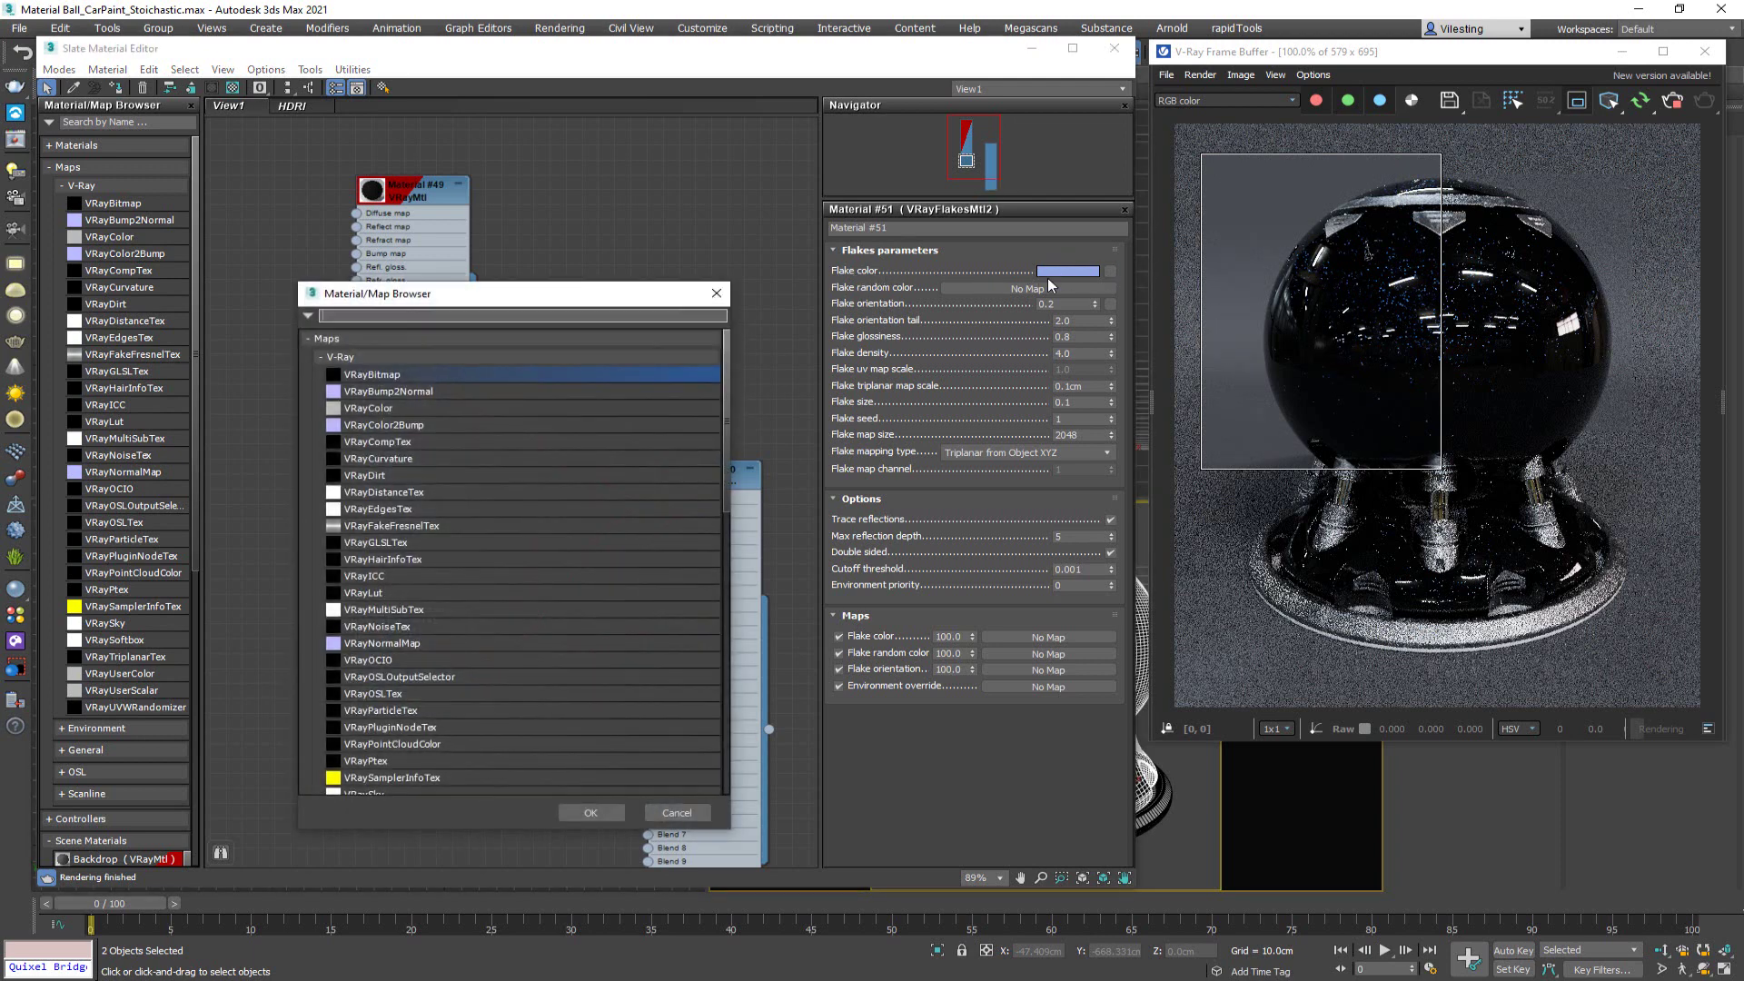
double_click(385, 378)
double_click(232, 639)
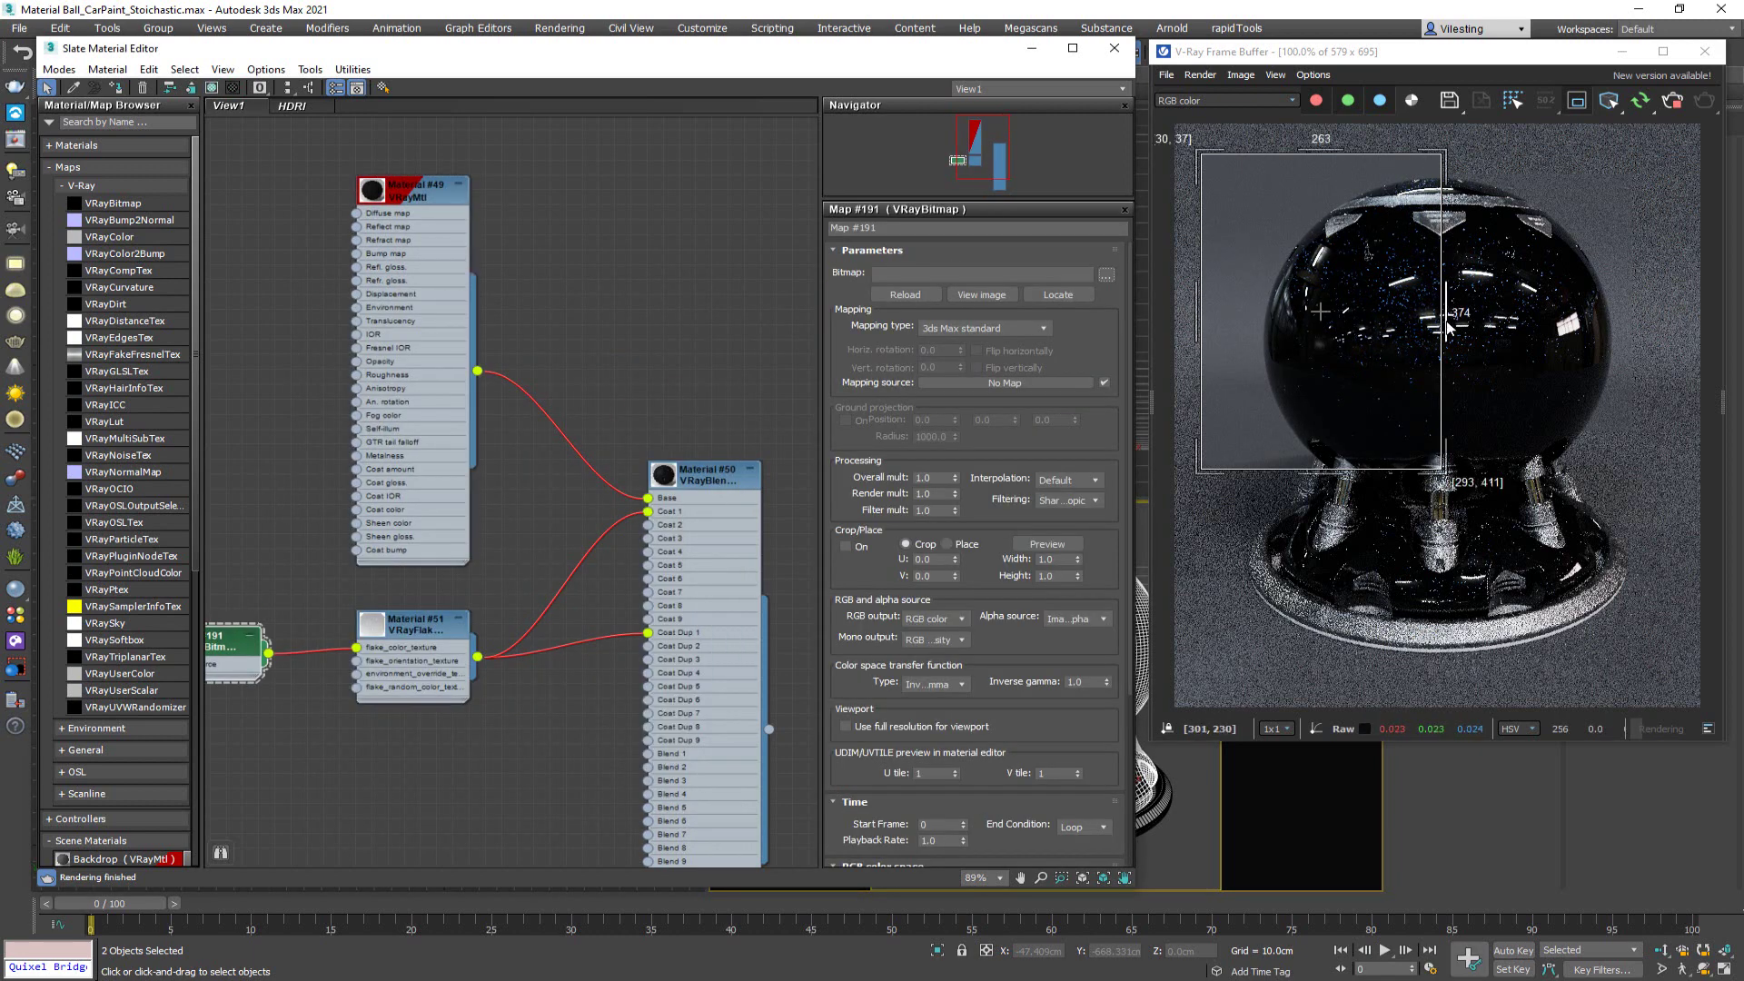
- Load the Leaf image from the Downloads folder into the flake color's VRayBitmap
left_click(1105, 274)
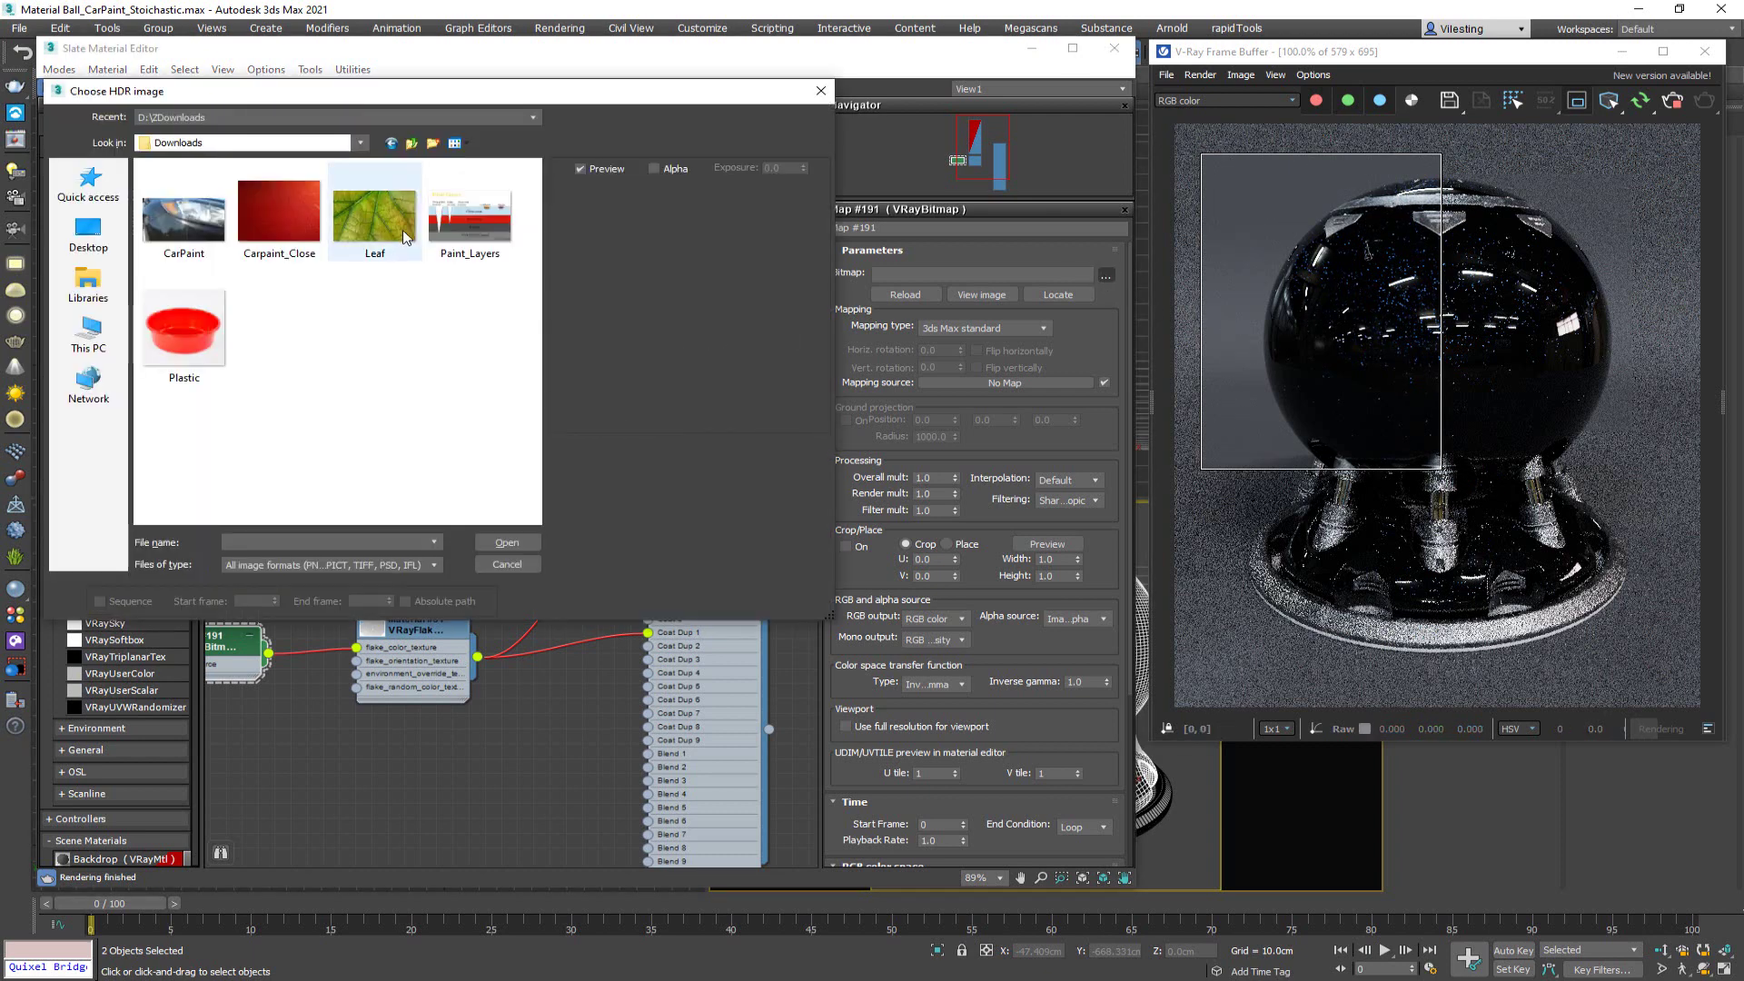
left_click(375, 250)
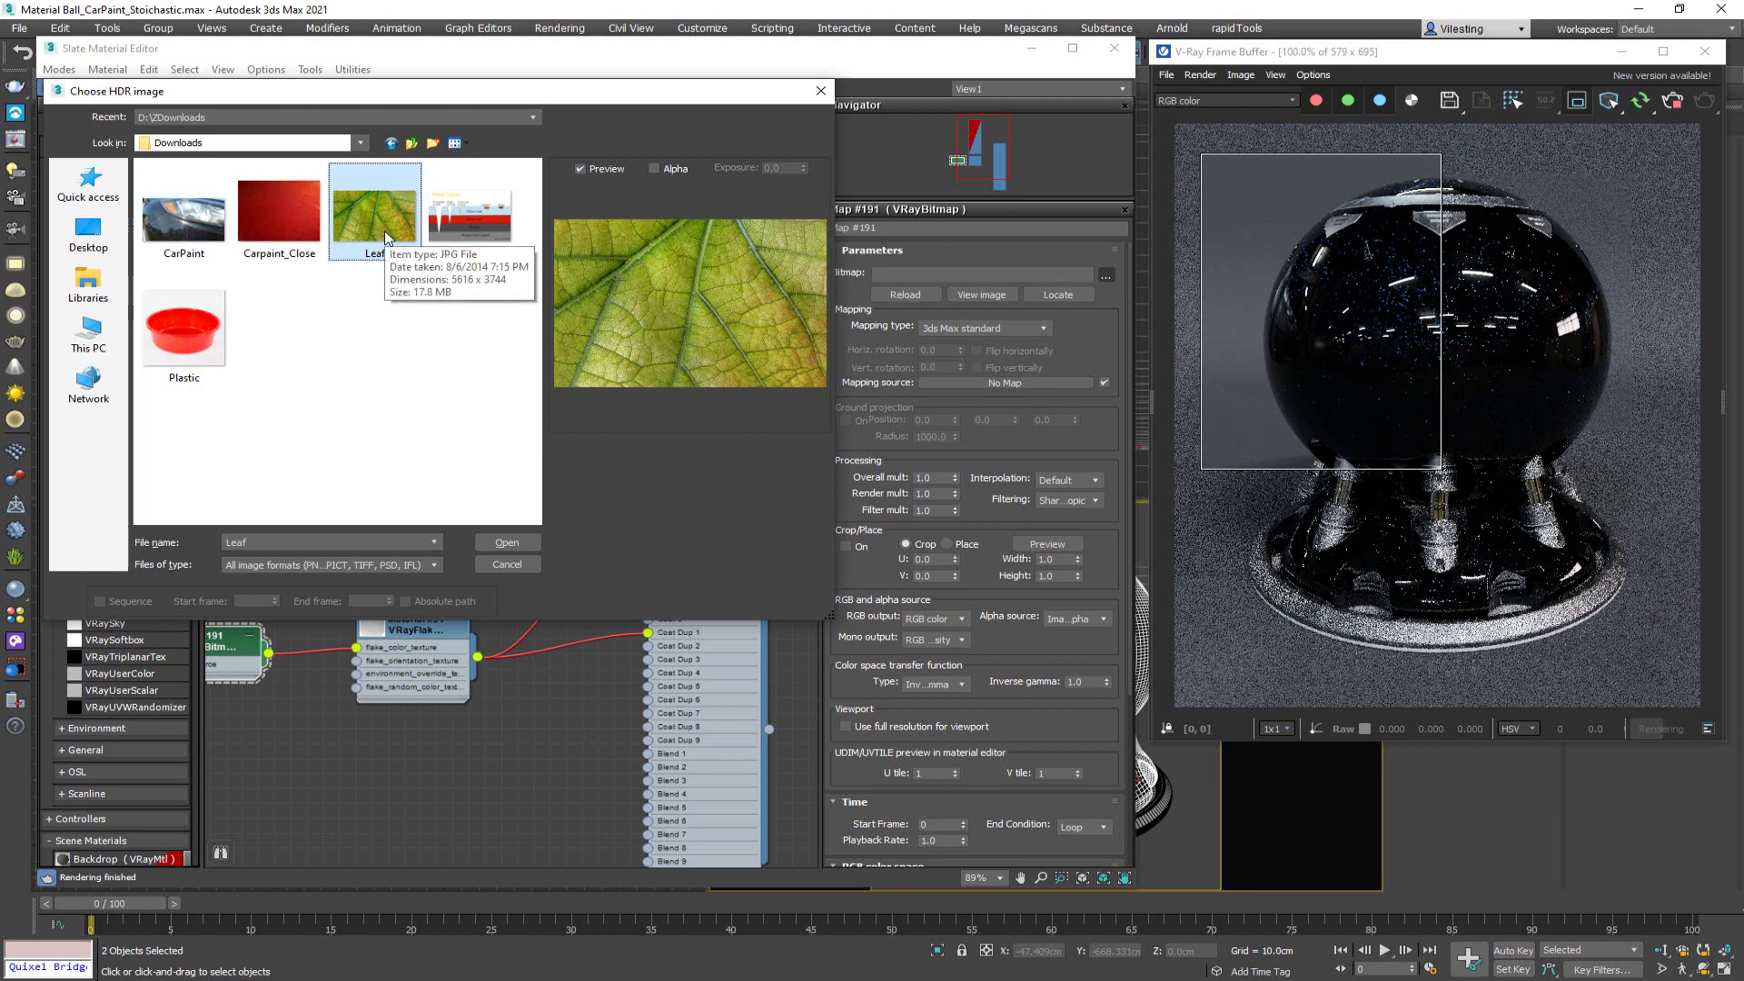
left_click(522, 545)
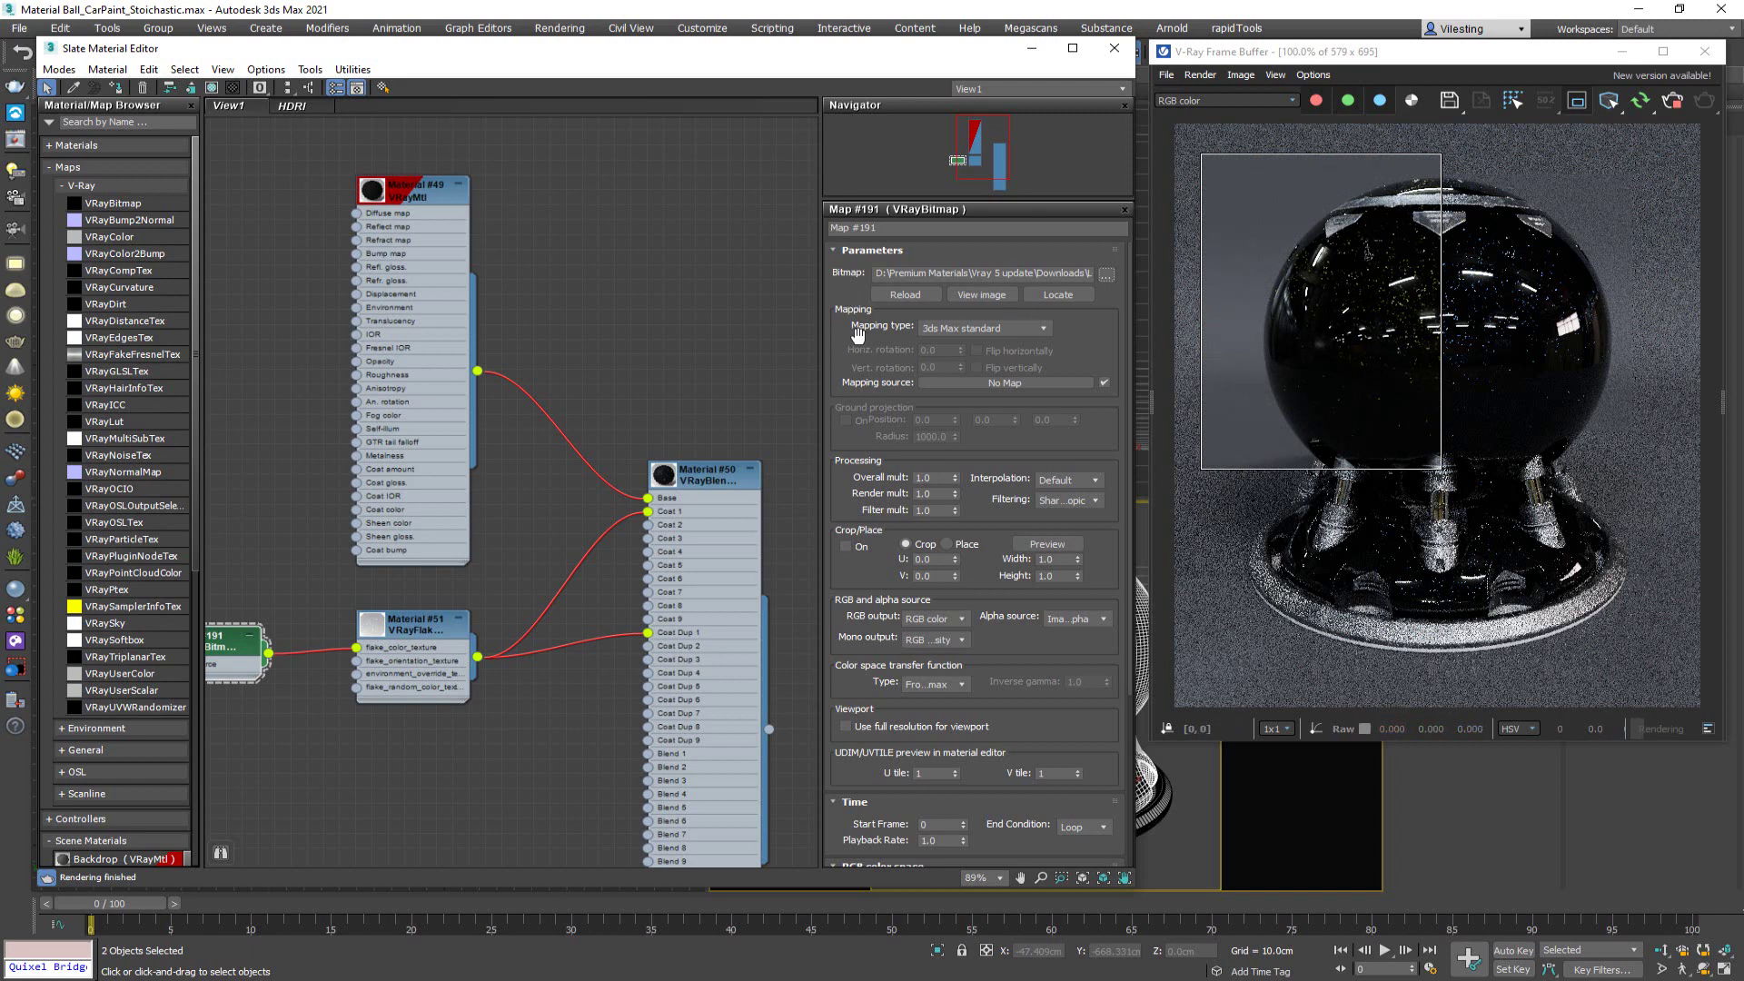
- Inspect the bitmap-colored flakes up close in the render and compare them with Leaf.jpg in Photos
scroll(1429, 329, "up", 1)
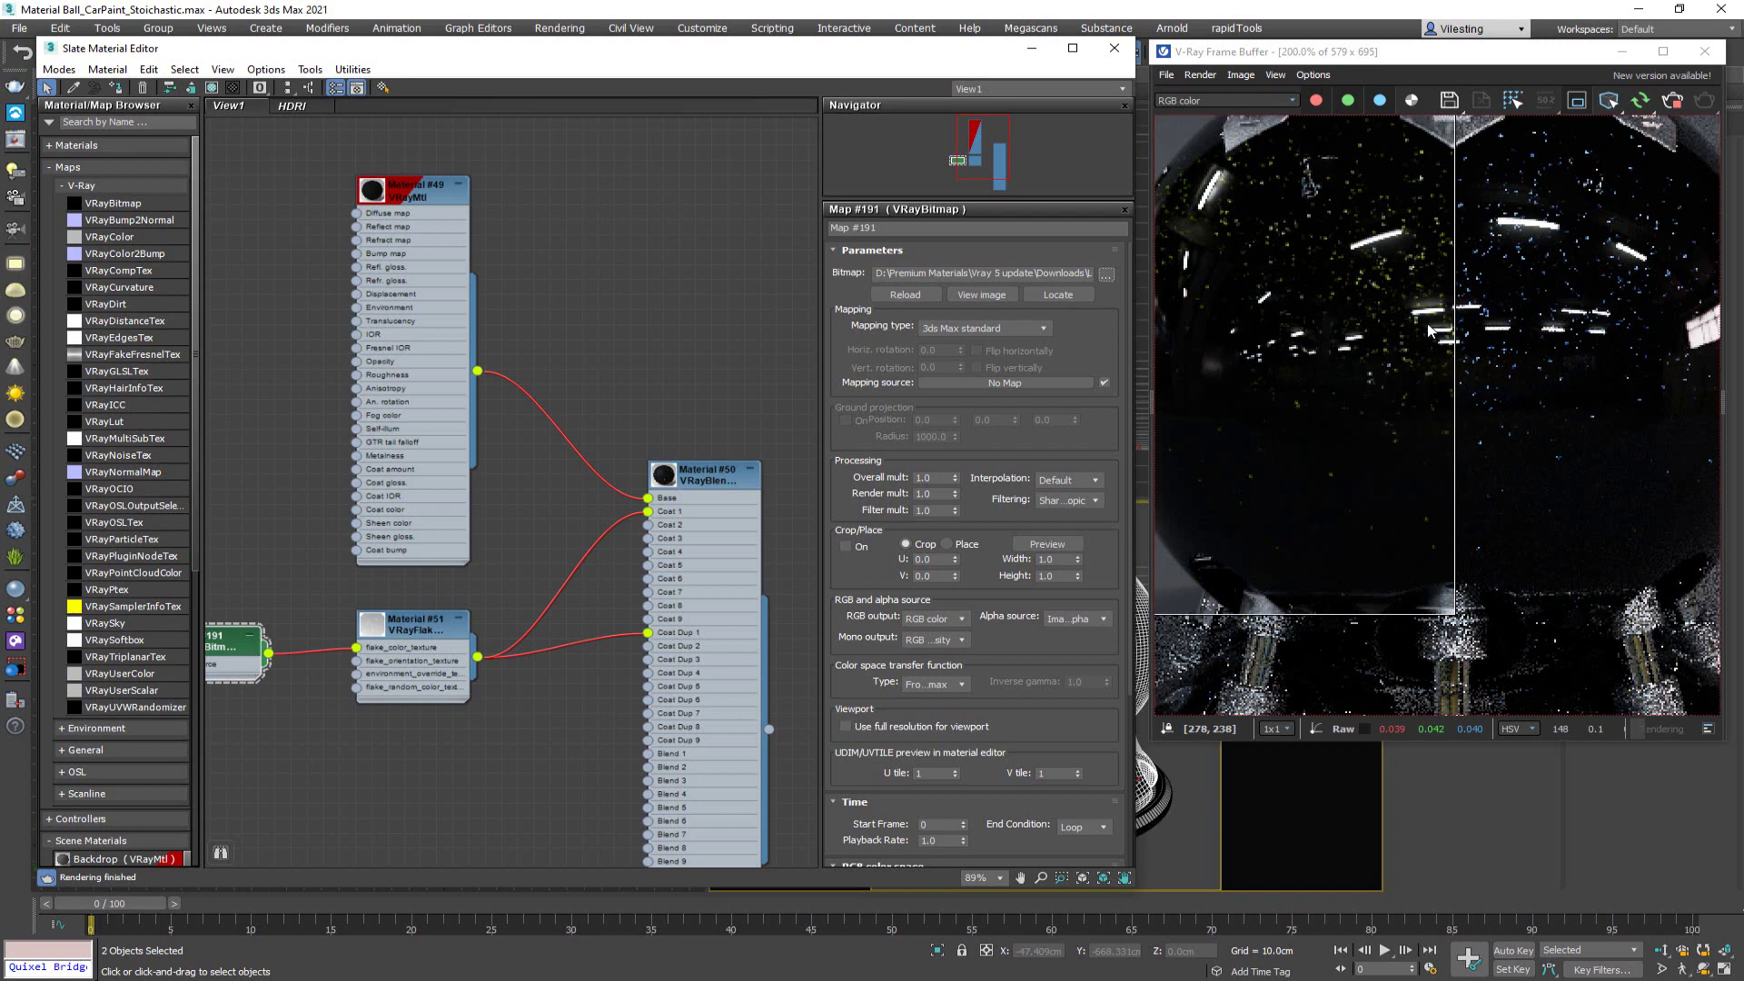
scroll(1350, 454, "up", 1)
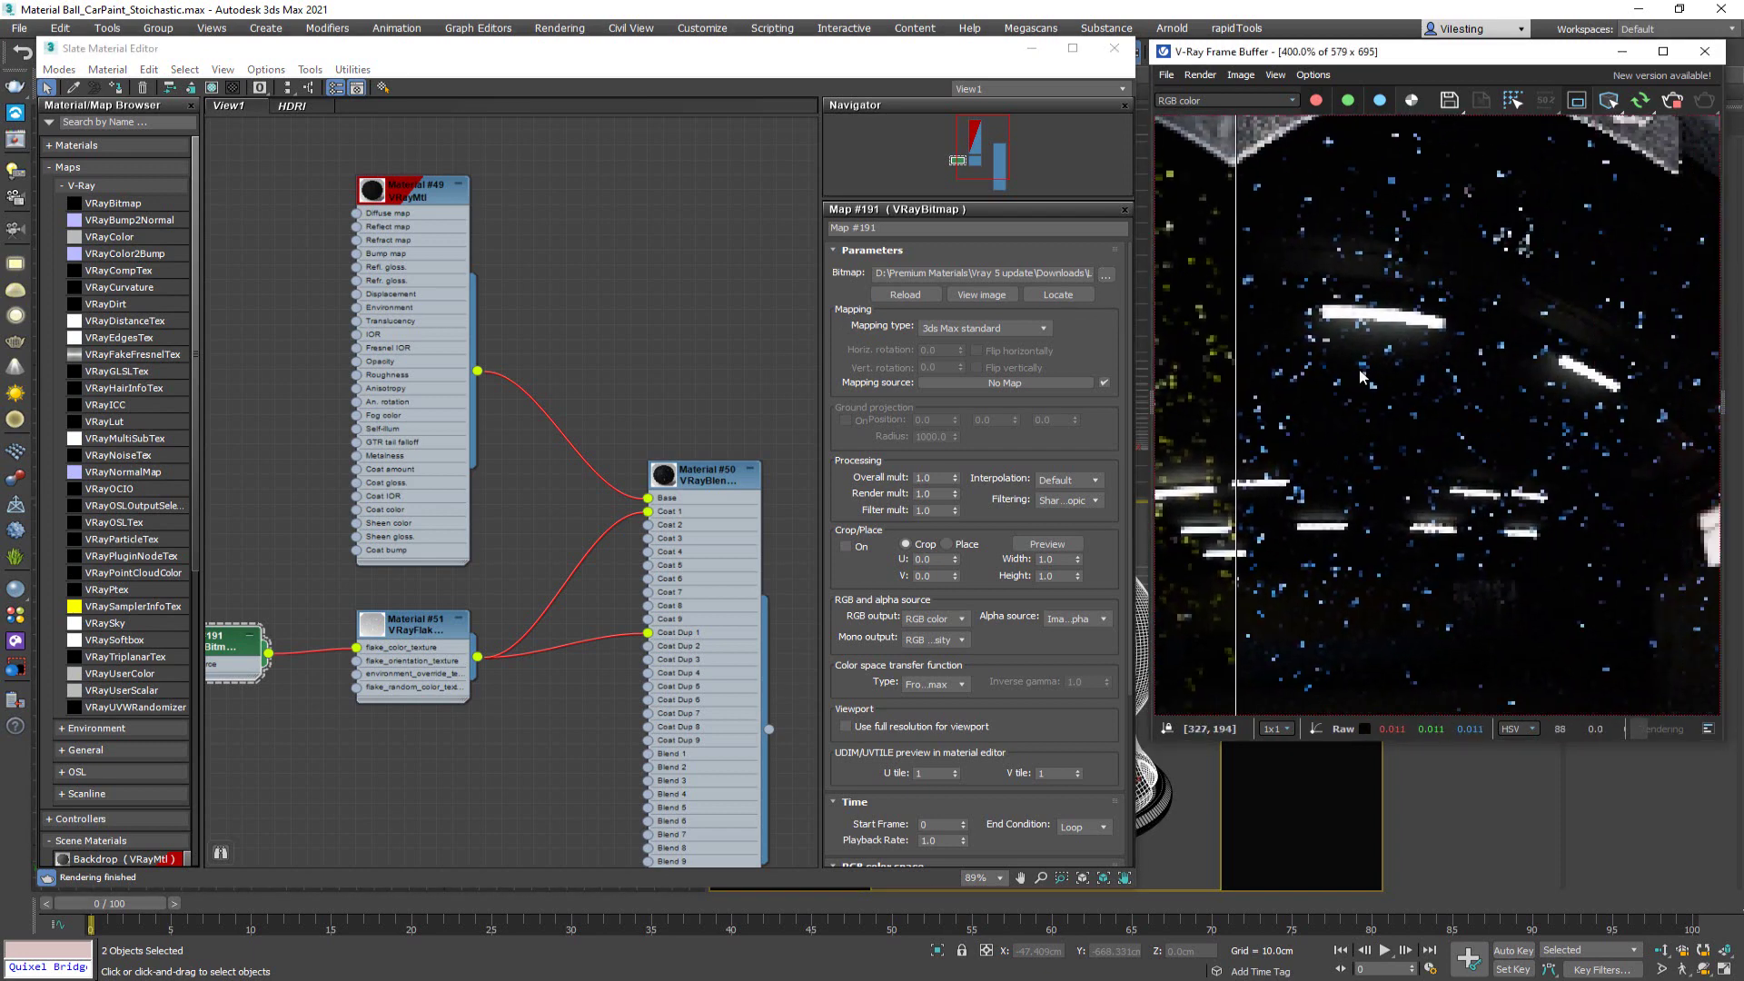
scroll(1400, 406, "down", 1)
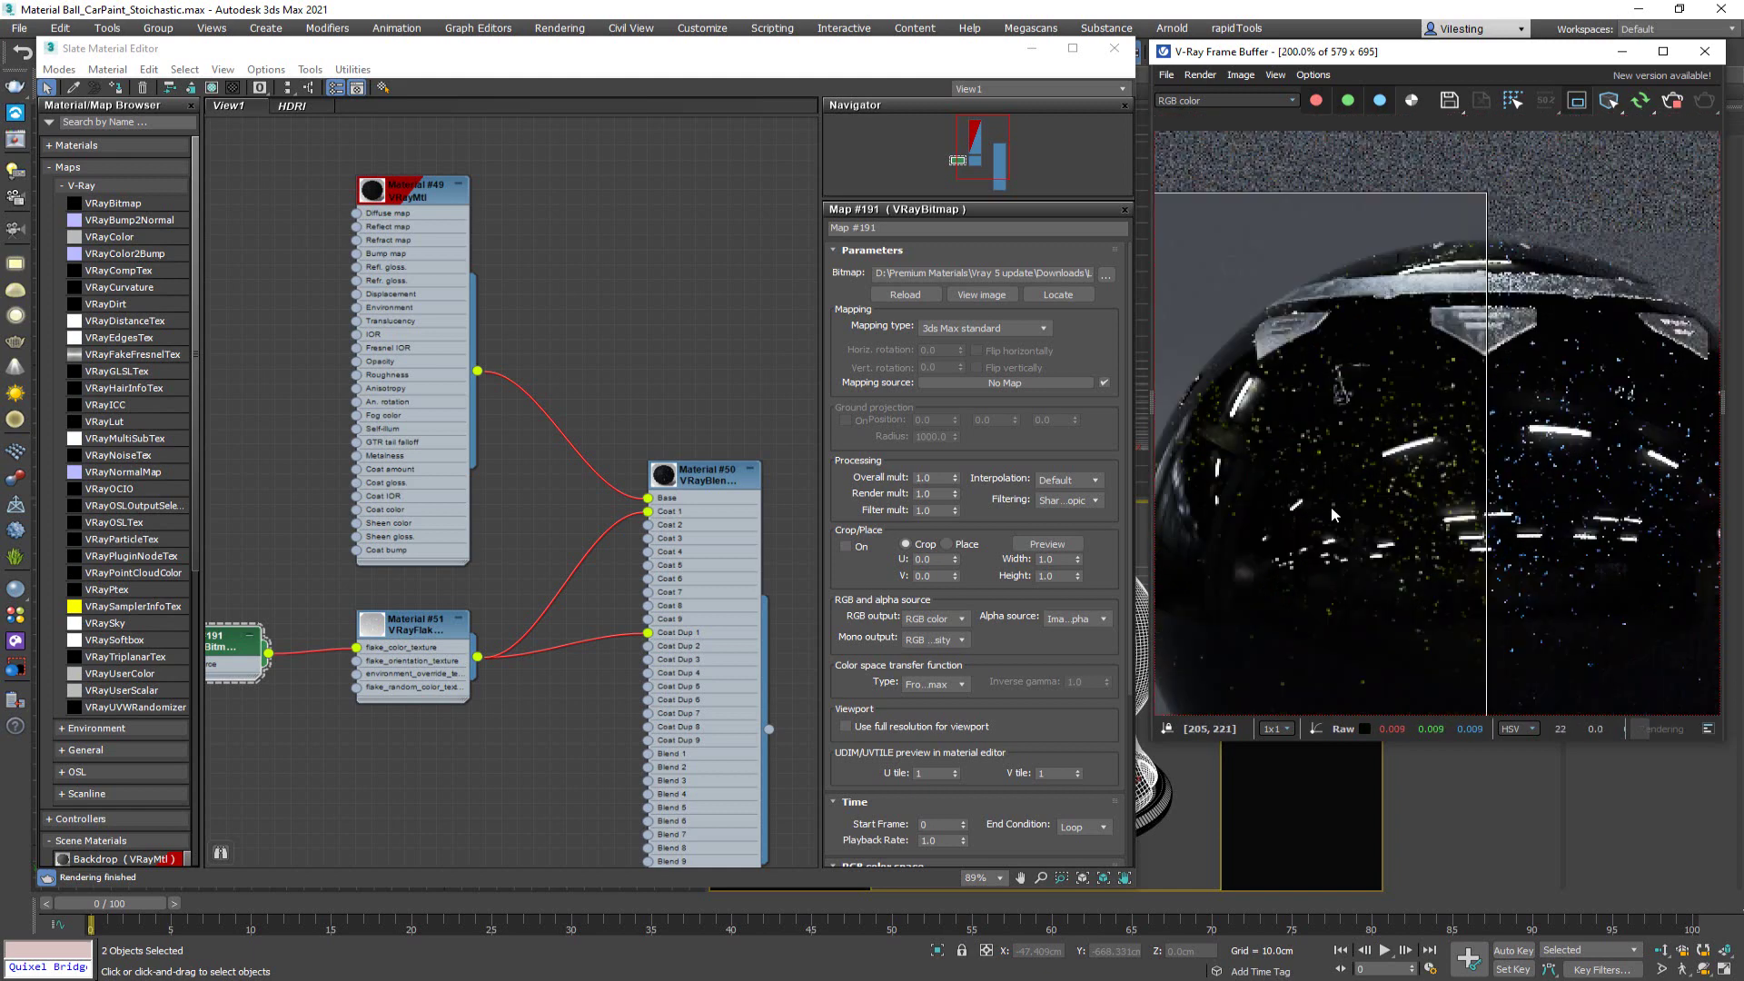
middle_click_drag(1332, 507, 1365, 260)
scroll(1367, 262, "down", 1)
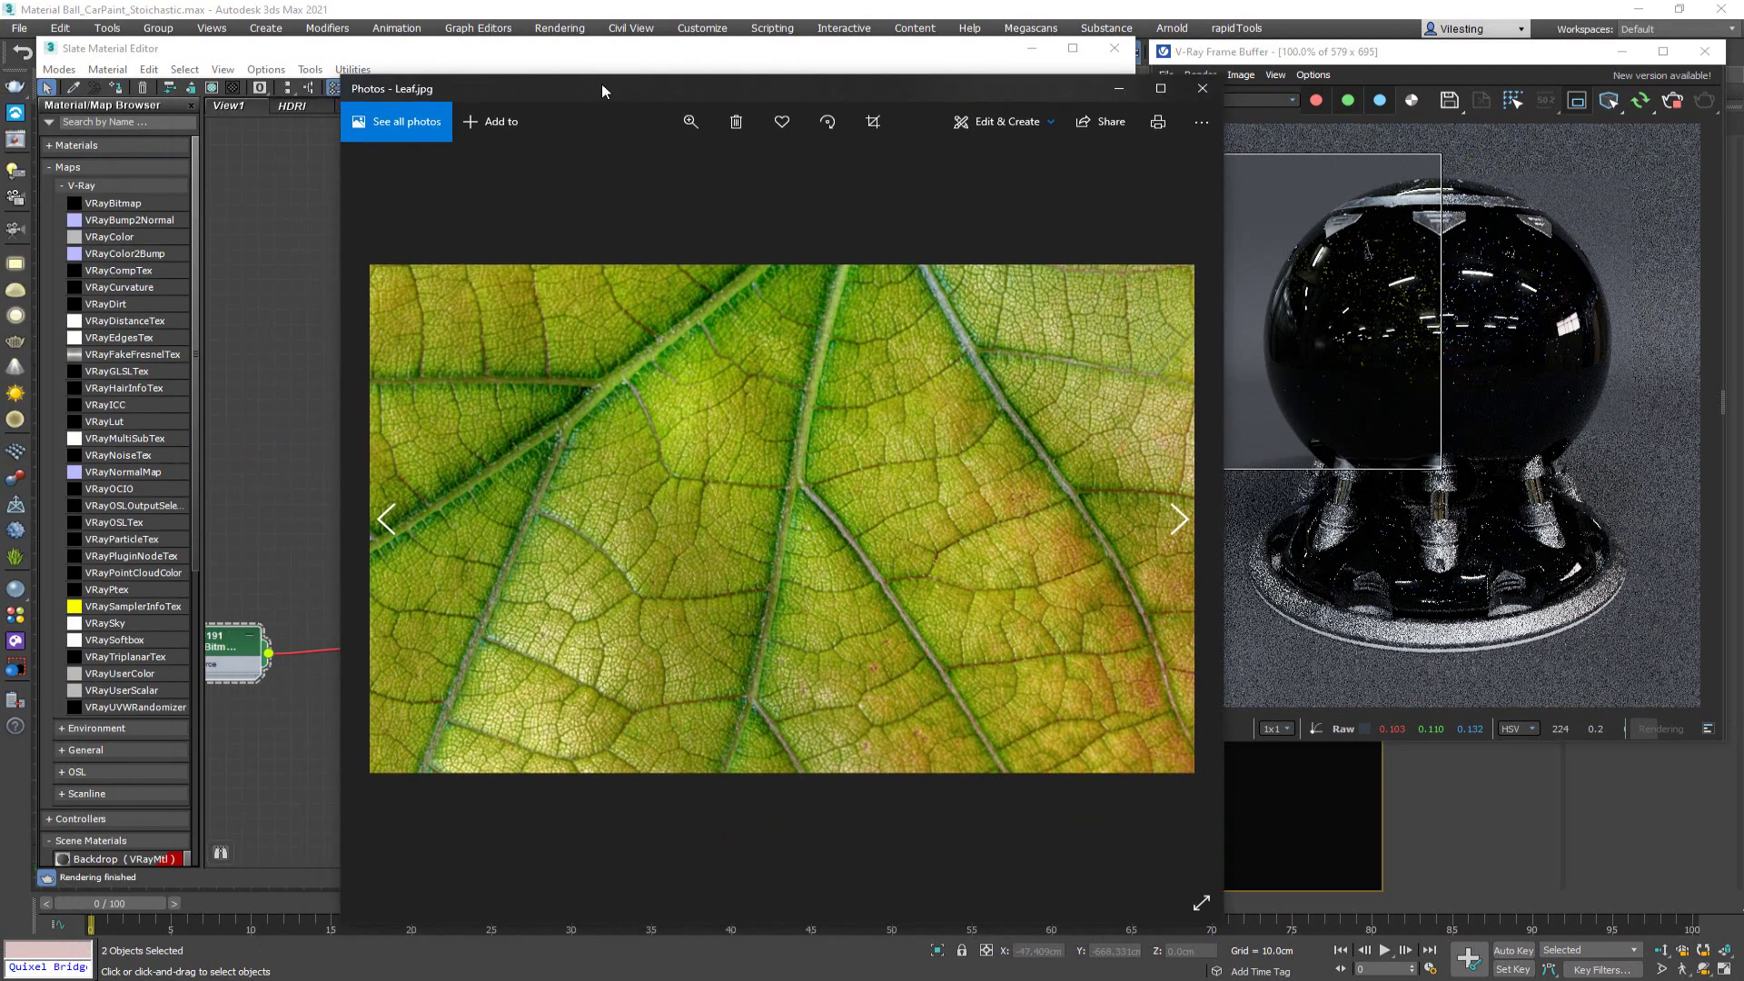
left_click_drag(601, 84, 518, 52)
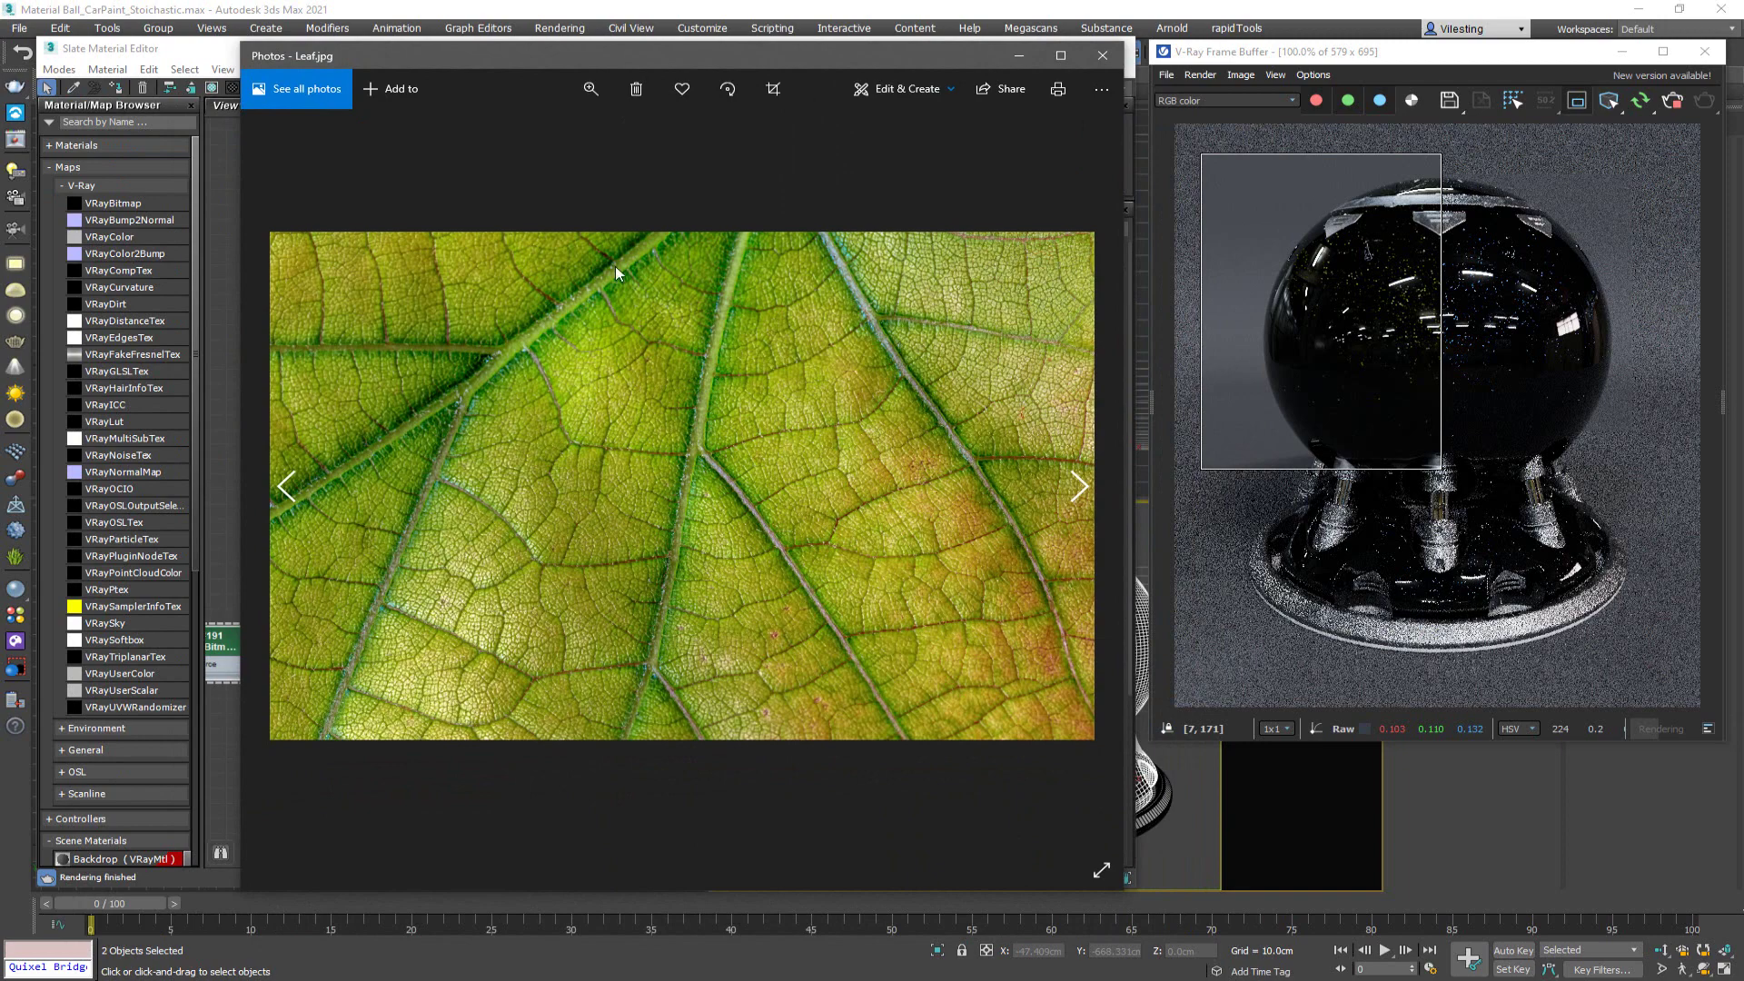
scroll(677, 417, "down", 1)
scroll(674, 417, "up", 1)
left_click(1102, 57)
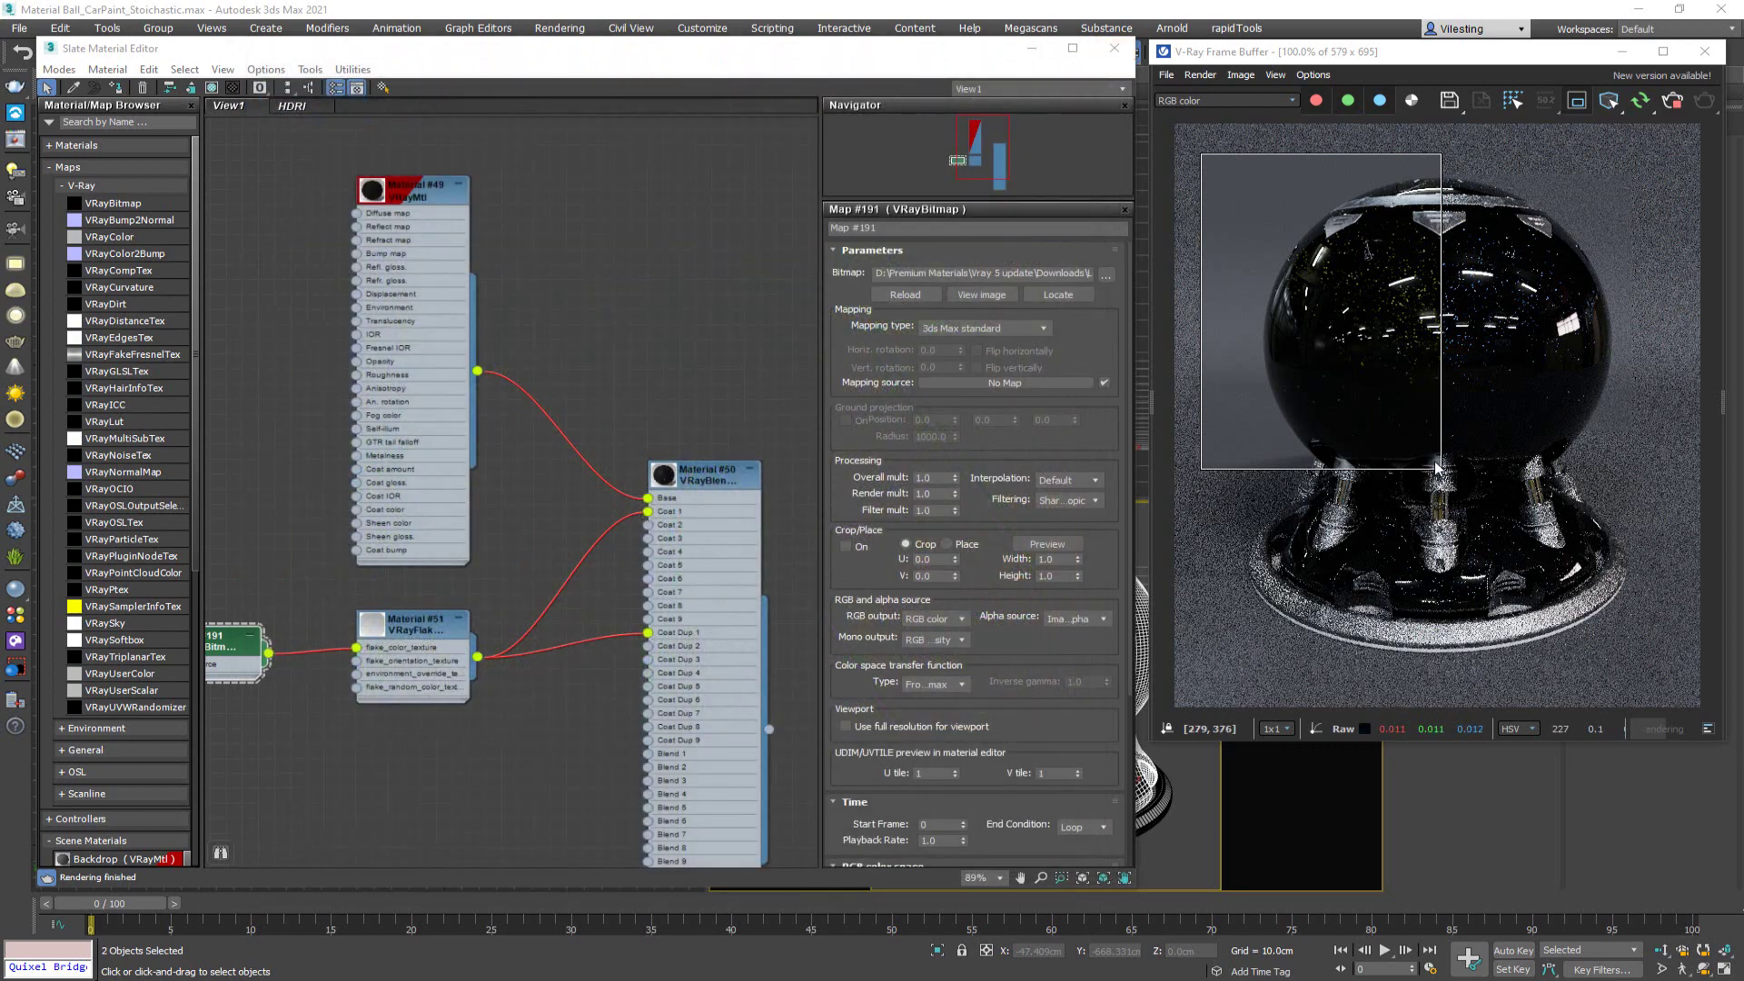
- Turn off region rendering to render the full frame and examine CarPaint.jpg in Photos
left_click(1584, 102)
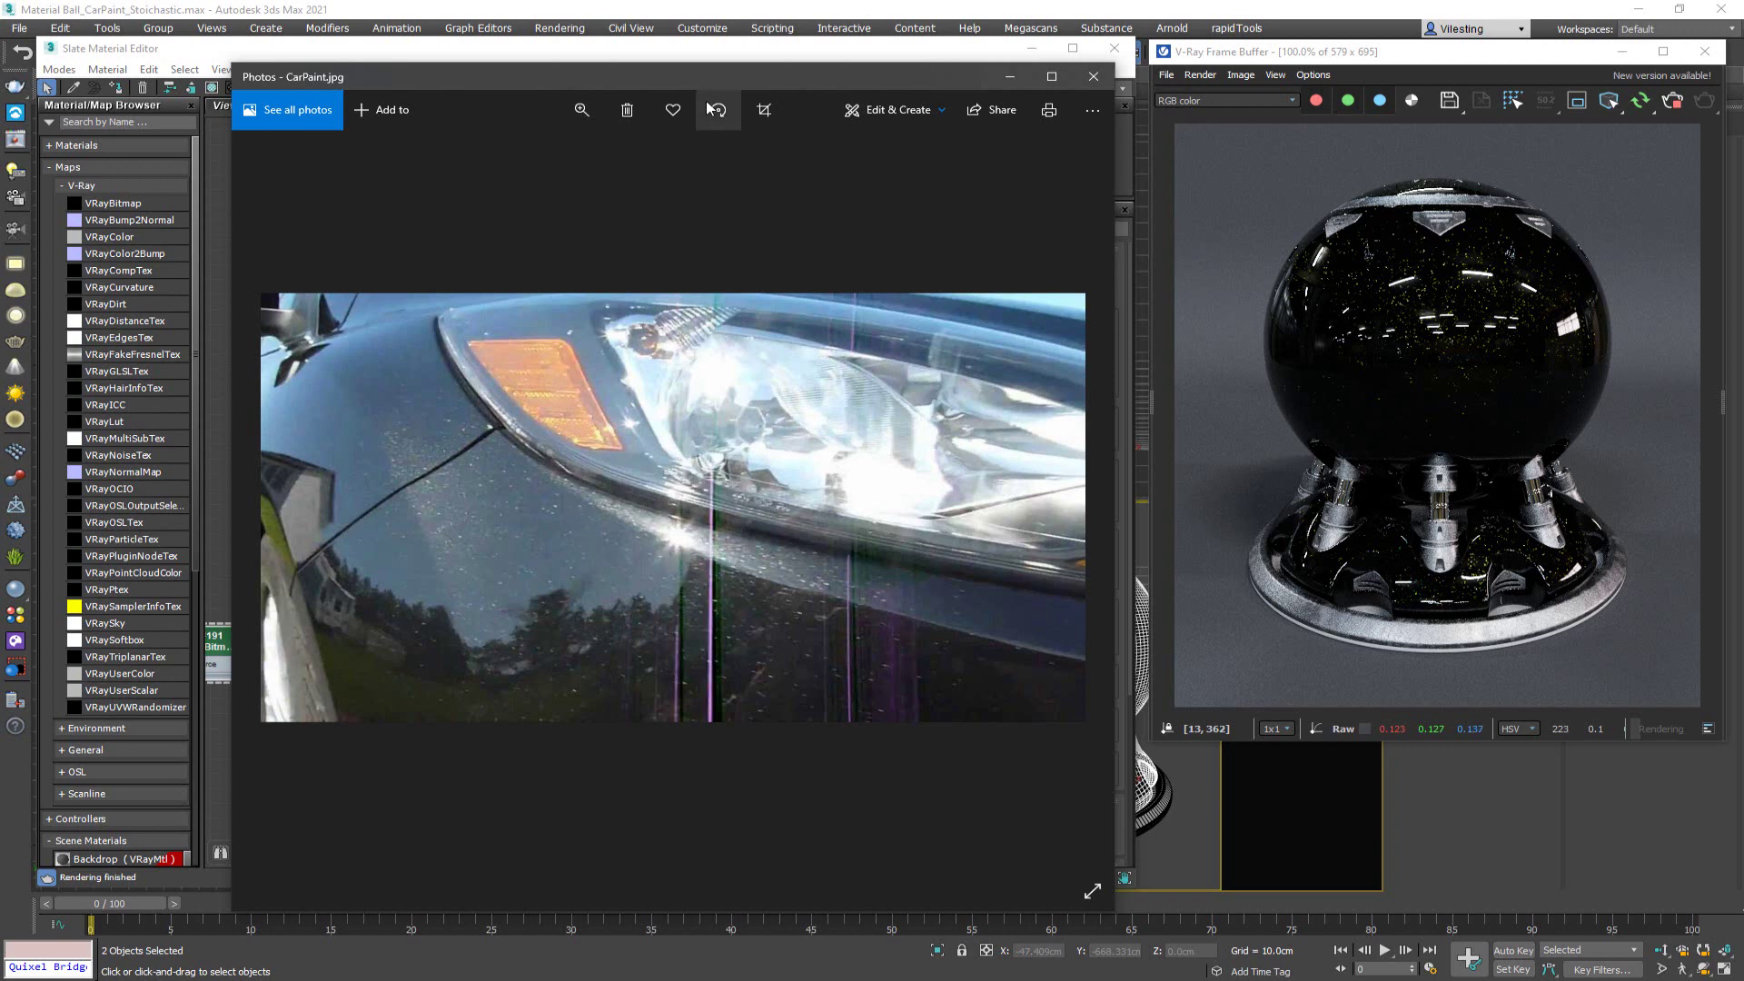
left_click_drag(708, 85, 292, 91)
key("alt+F4")
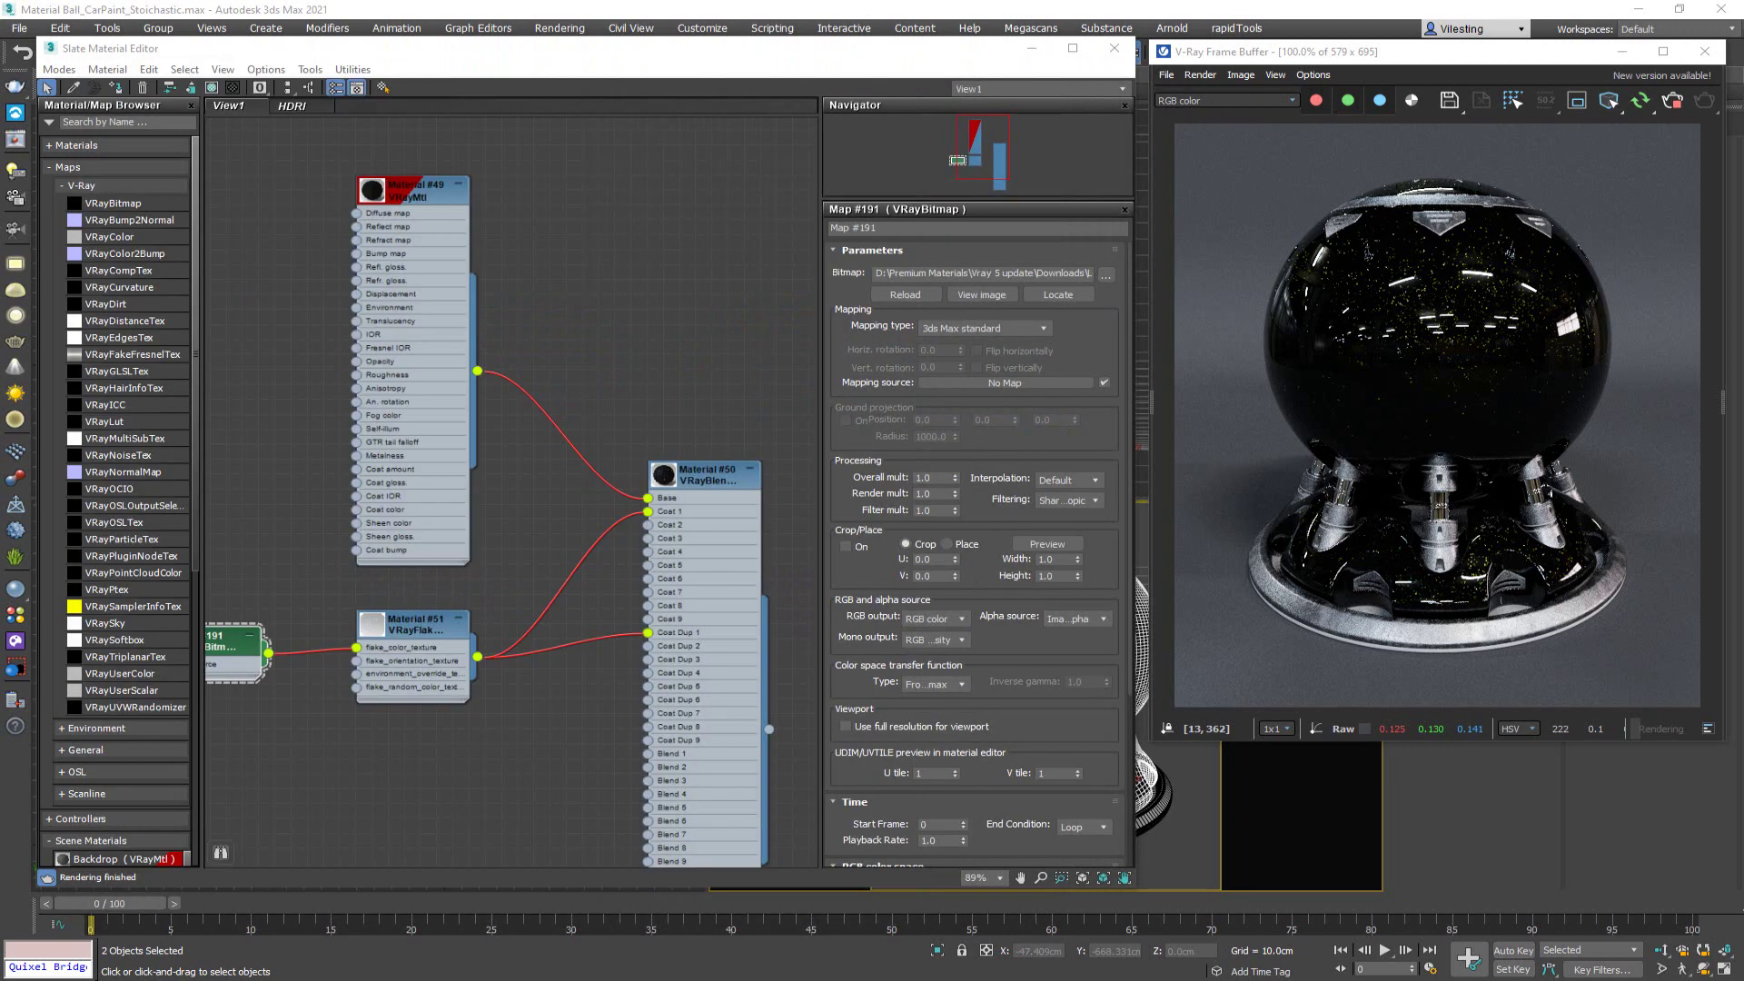
- Set the base VRayMtl's coat amount to 0
double_click(402, 199)
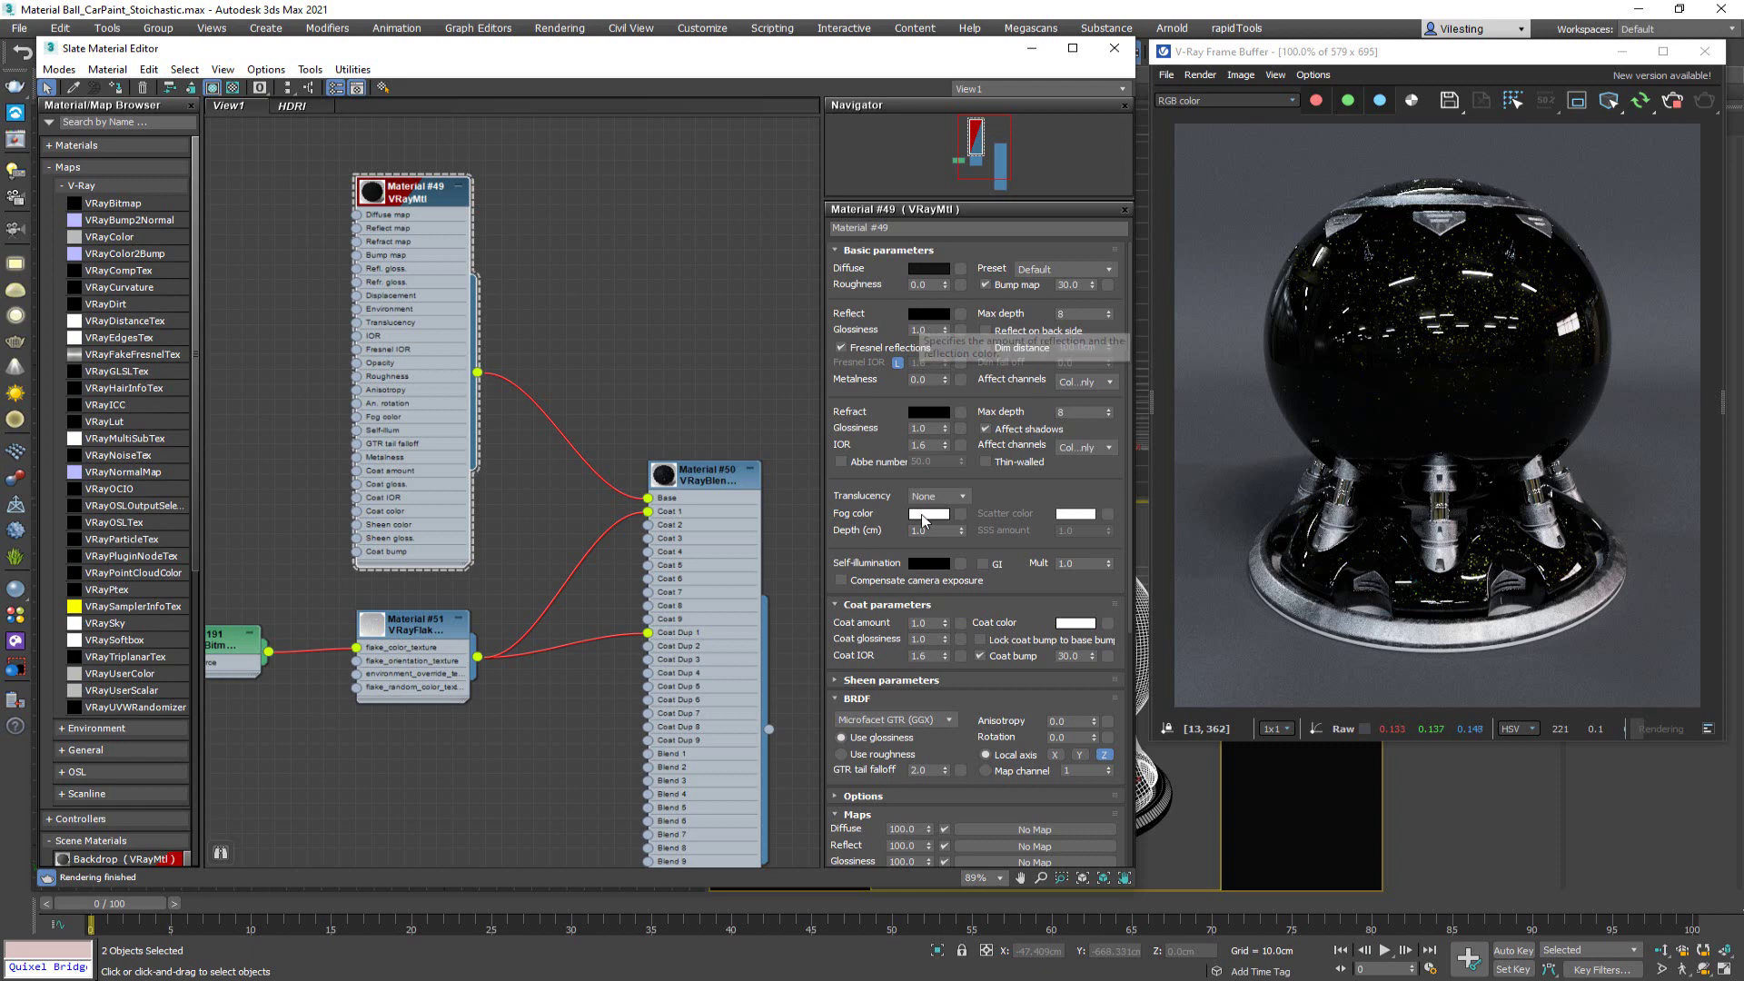
double_click(929, 623)
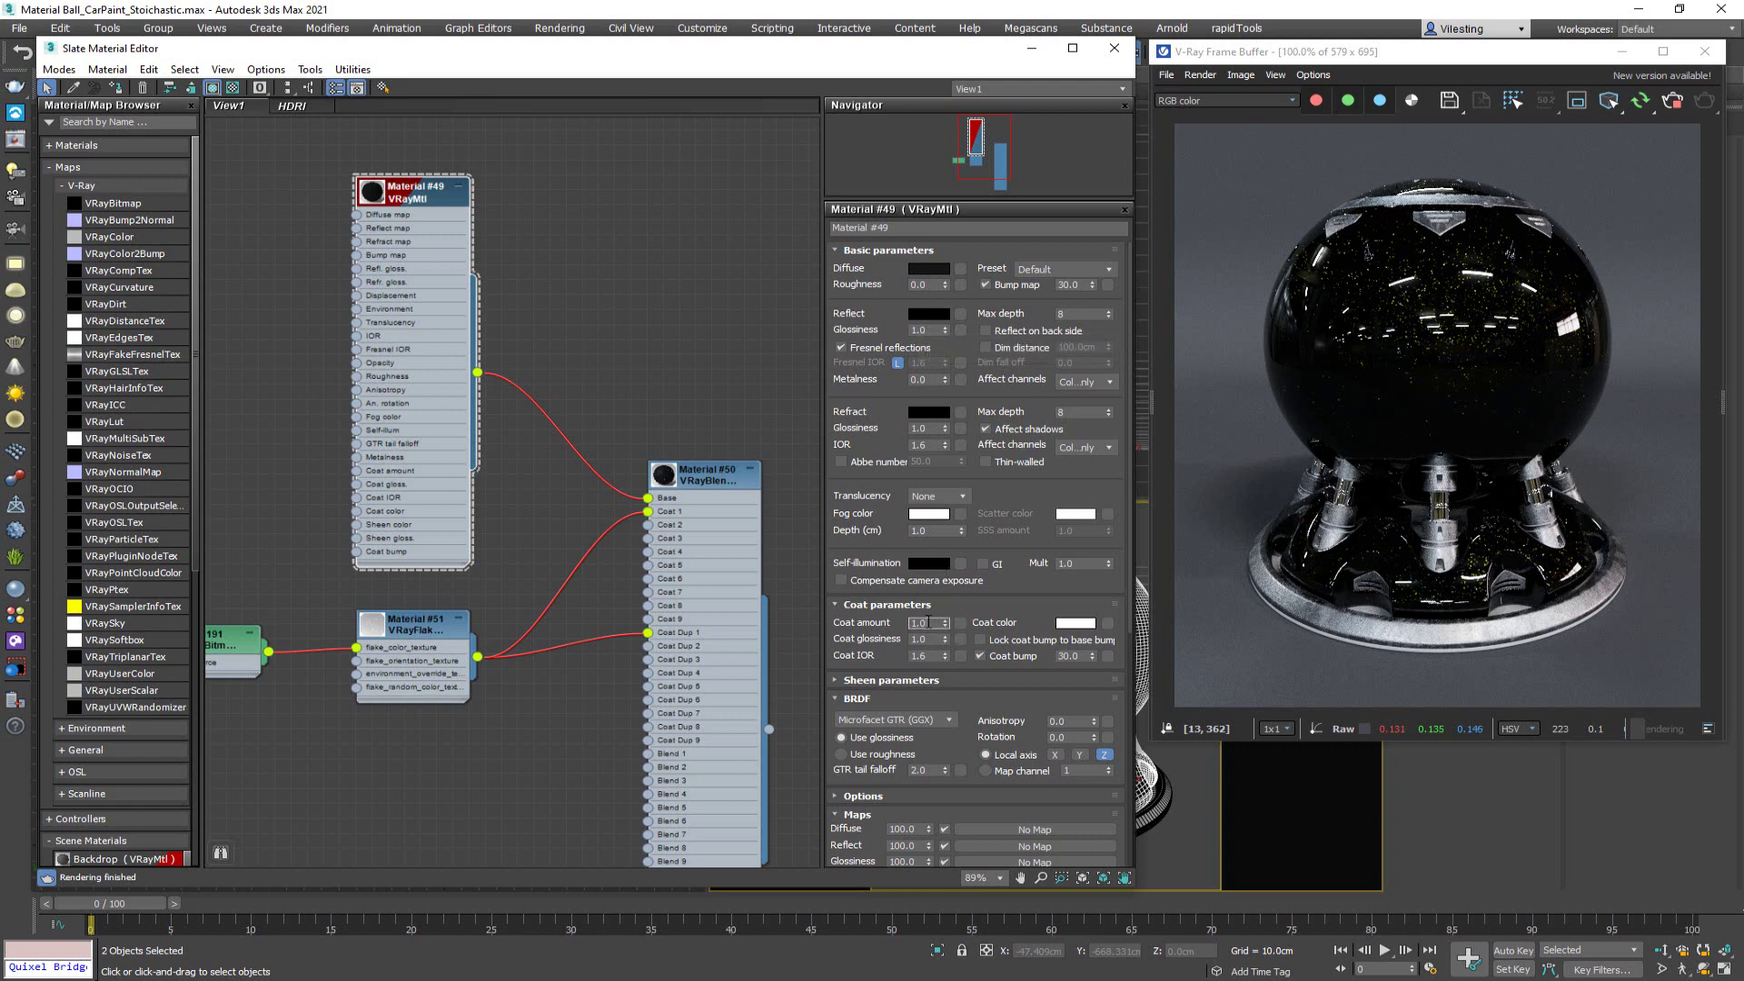
type("0")
key("Return")
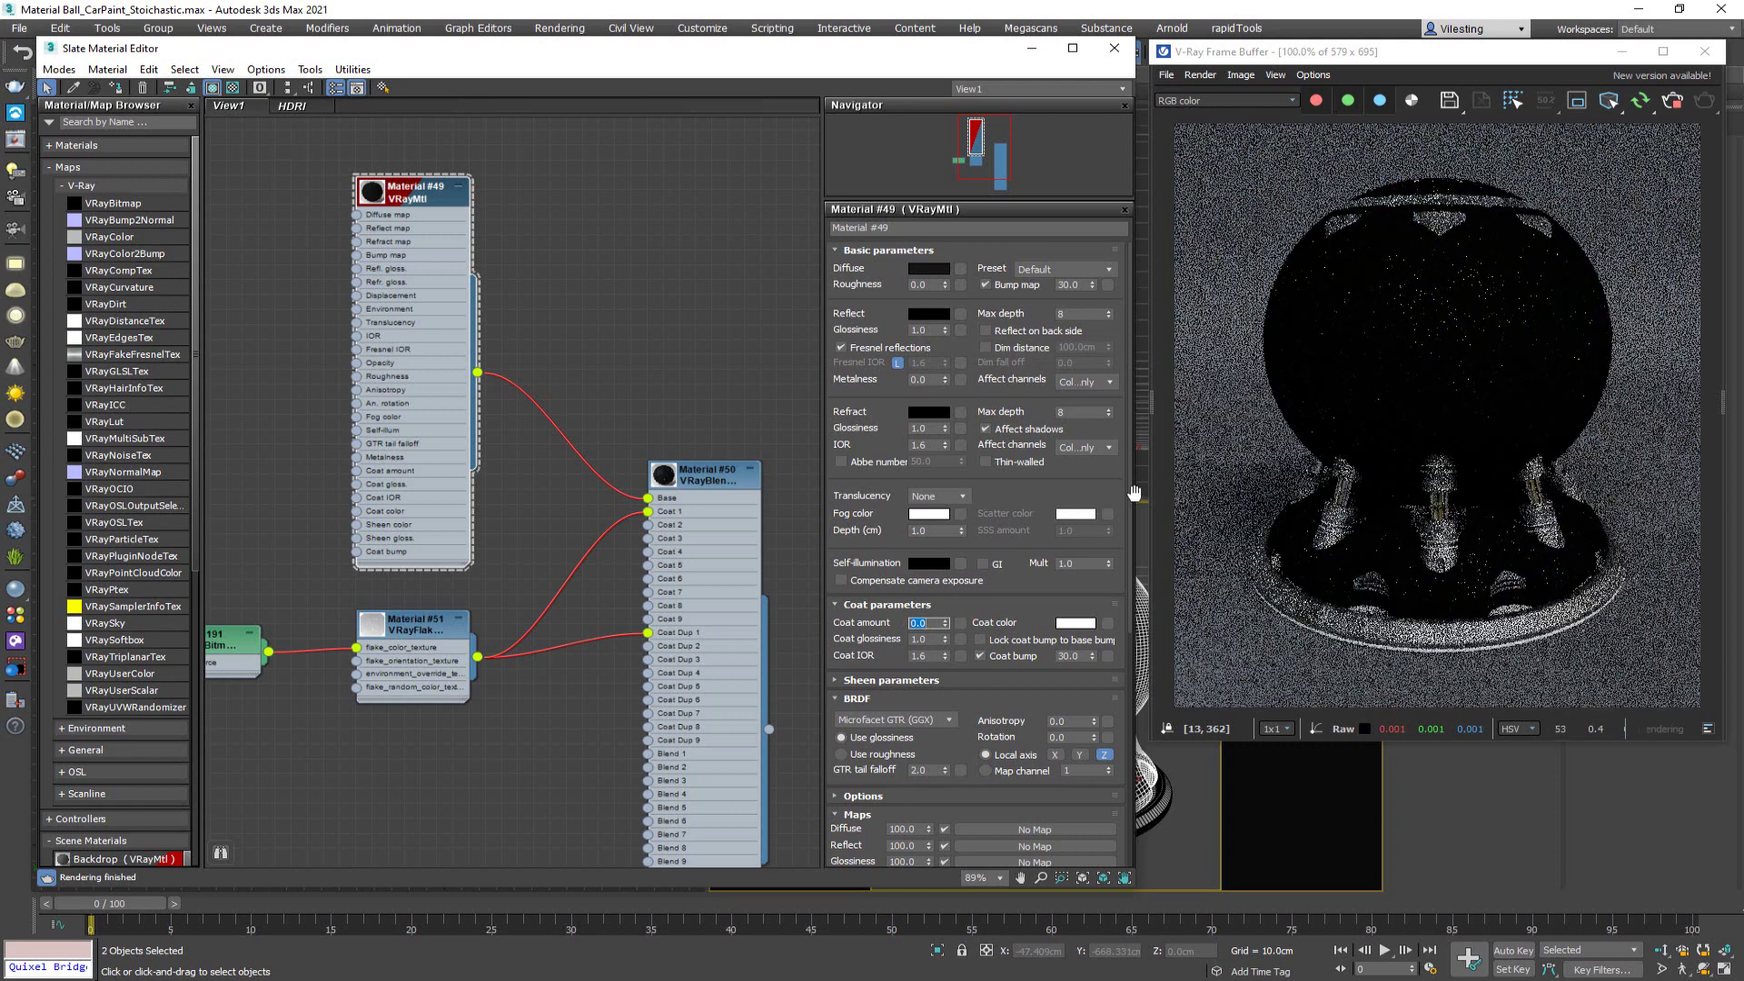
- Set the base VRayMtl's reflect color to a neutral grey of value 102 and its reflection glossiness to 0.6
left_click(922, 316)
left_click(525, 164)
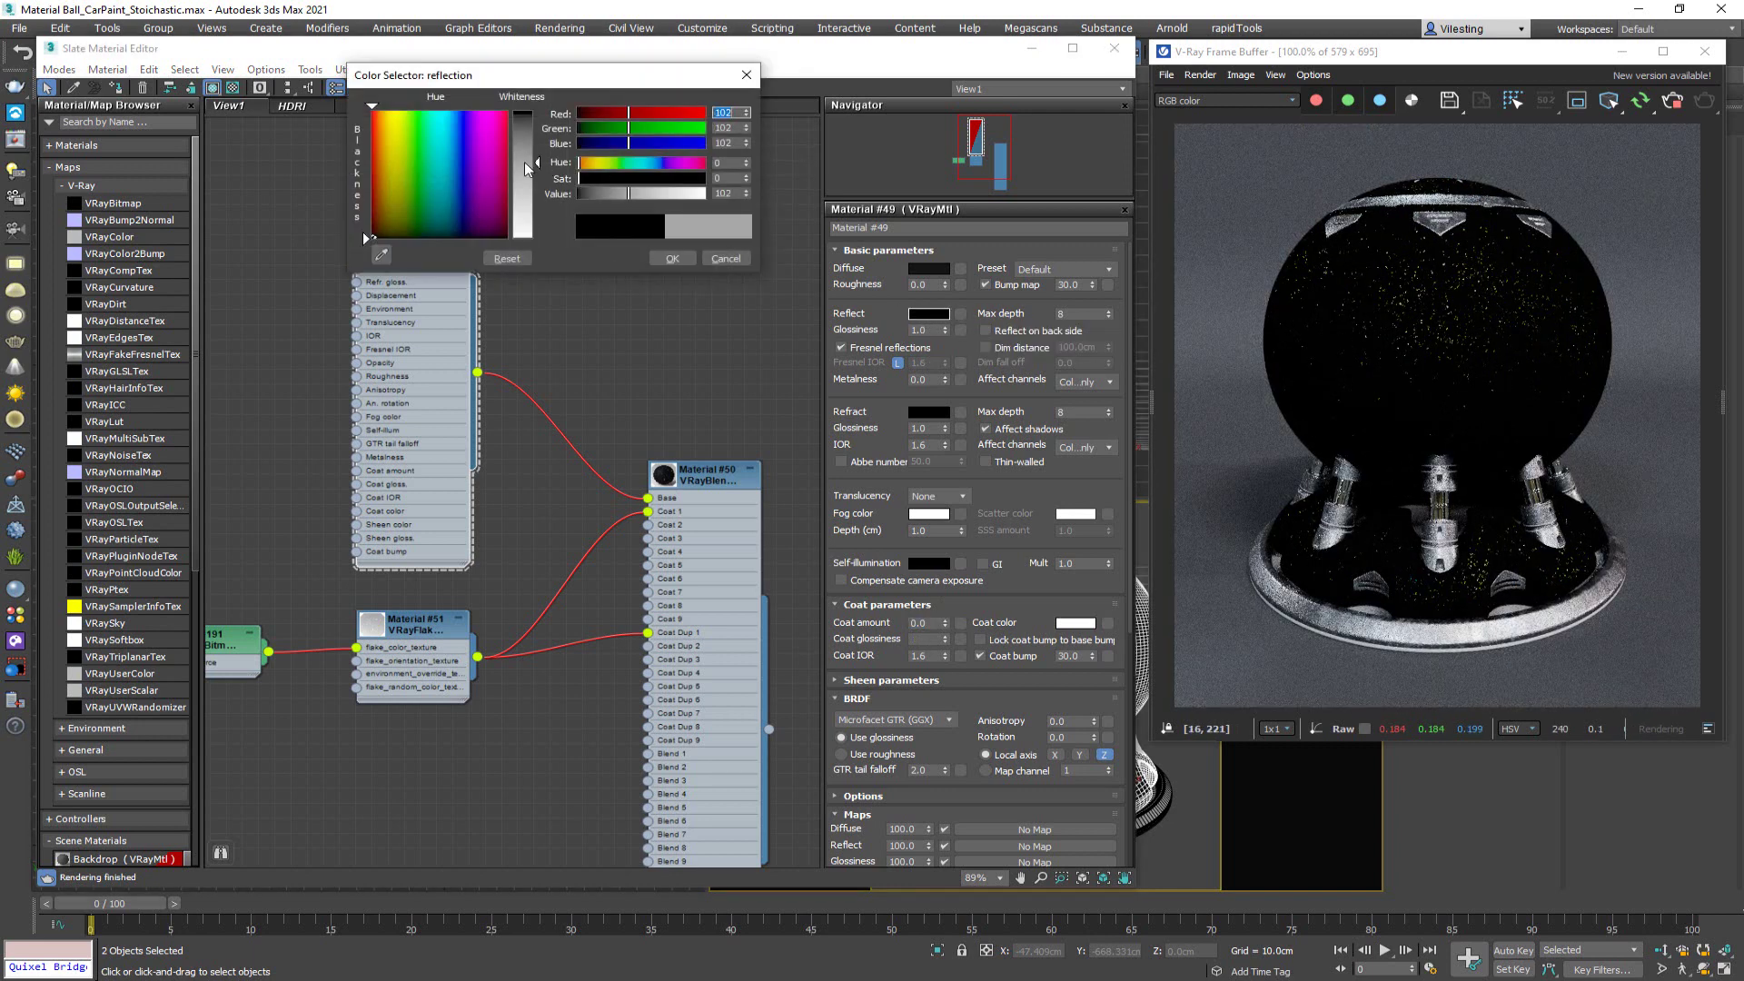
left_click(672, 258)
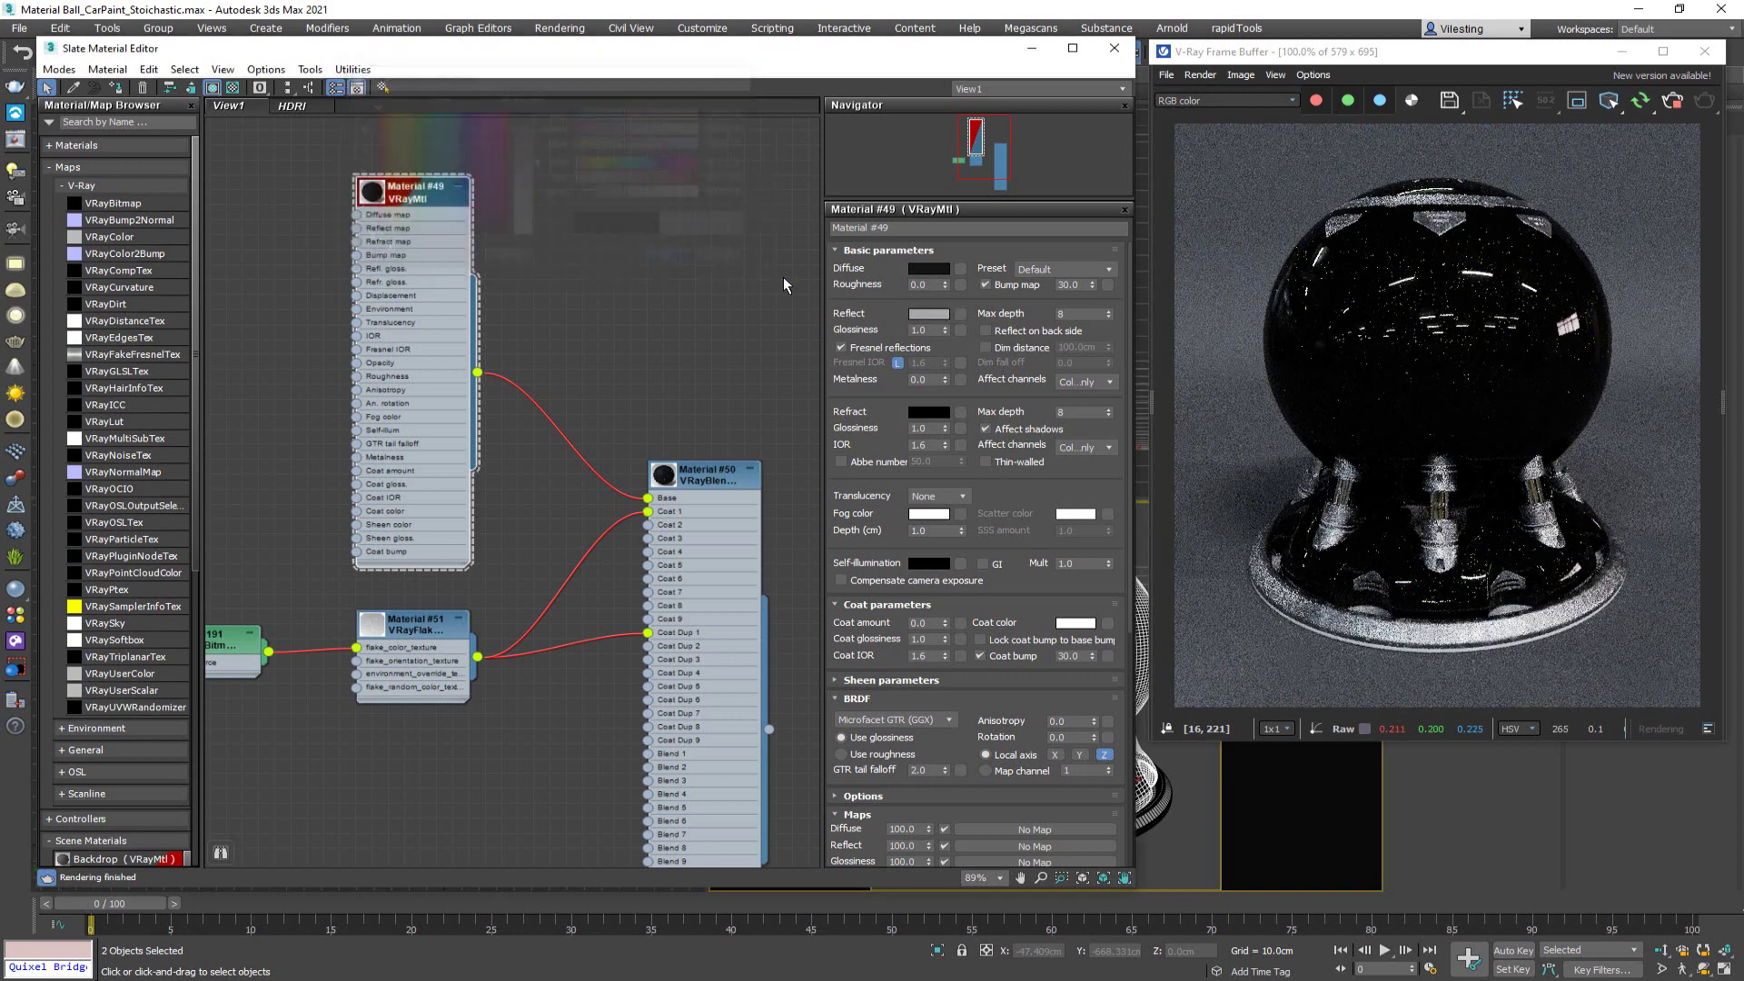
double_click(928, 333)
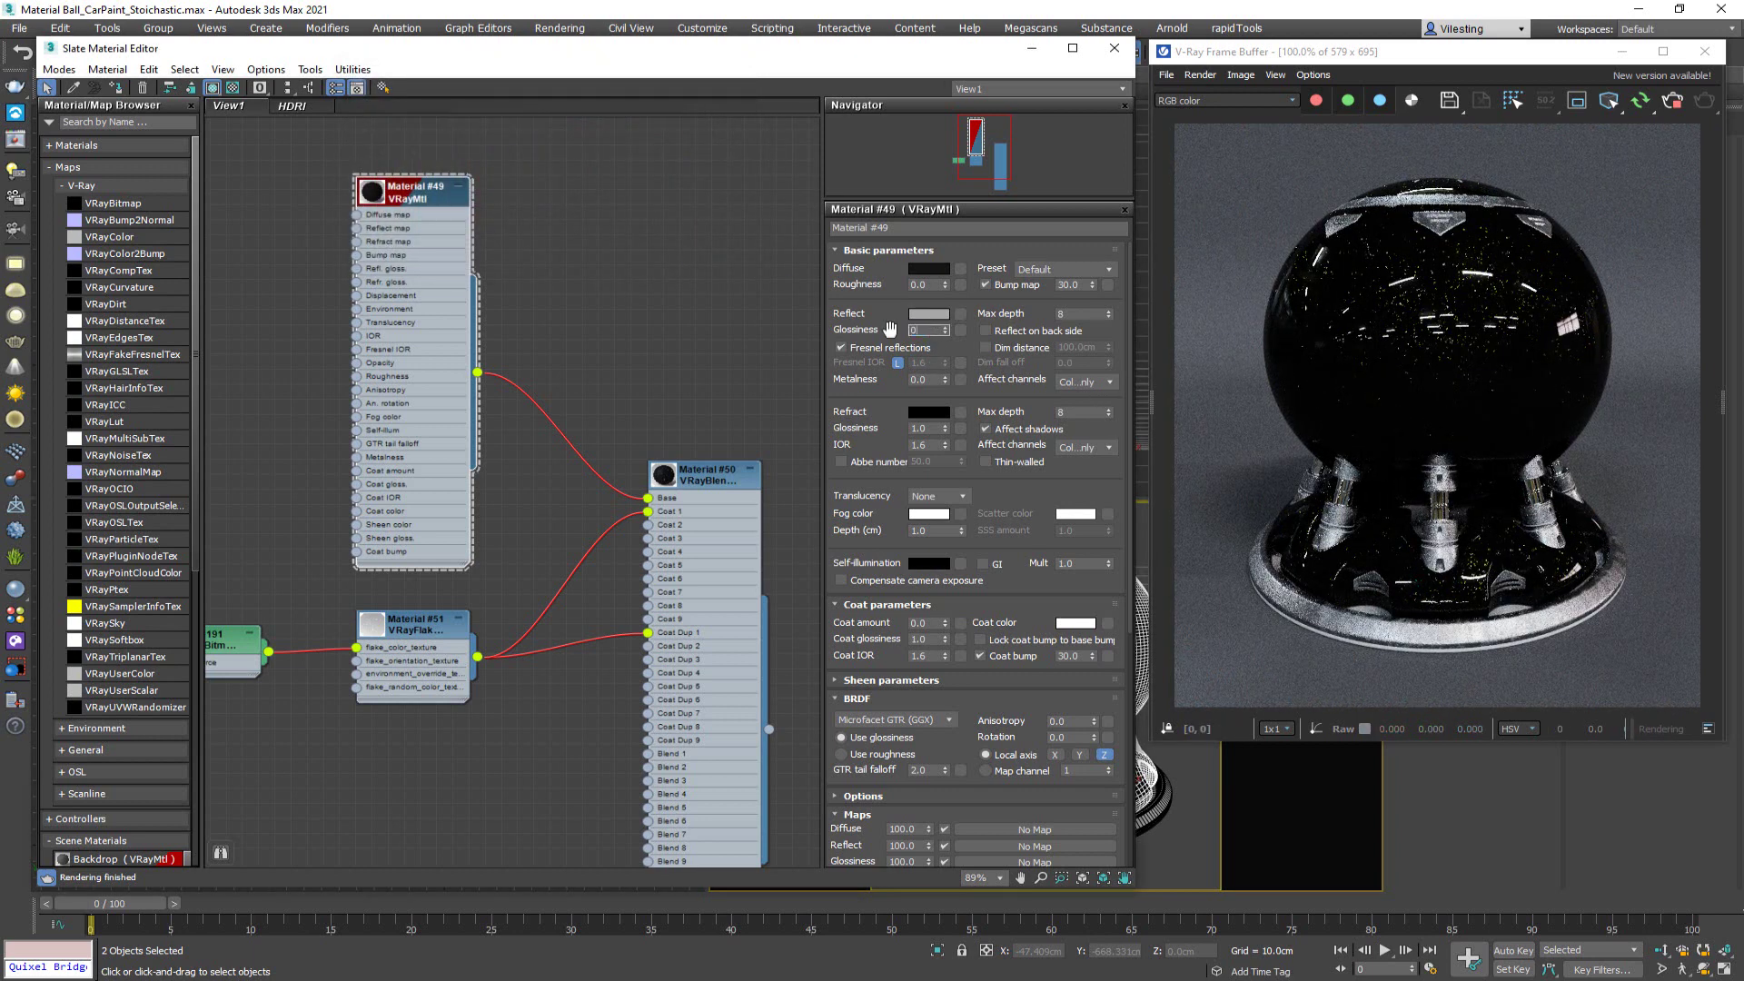
type("0.6")
key("Return")
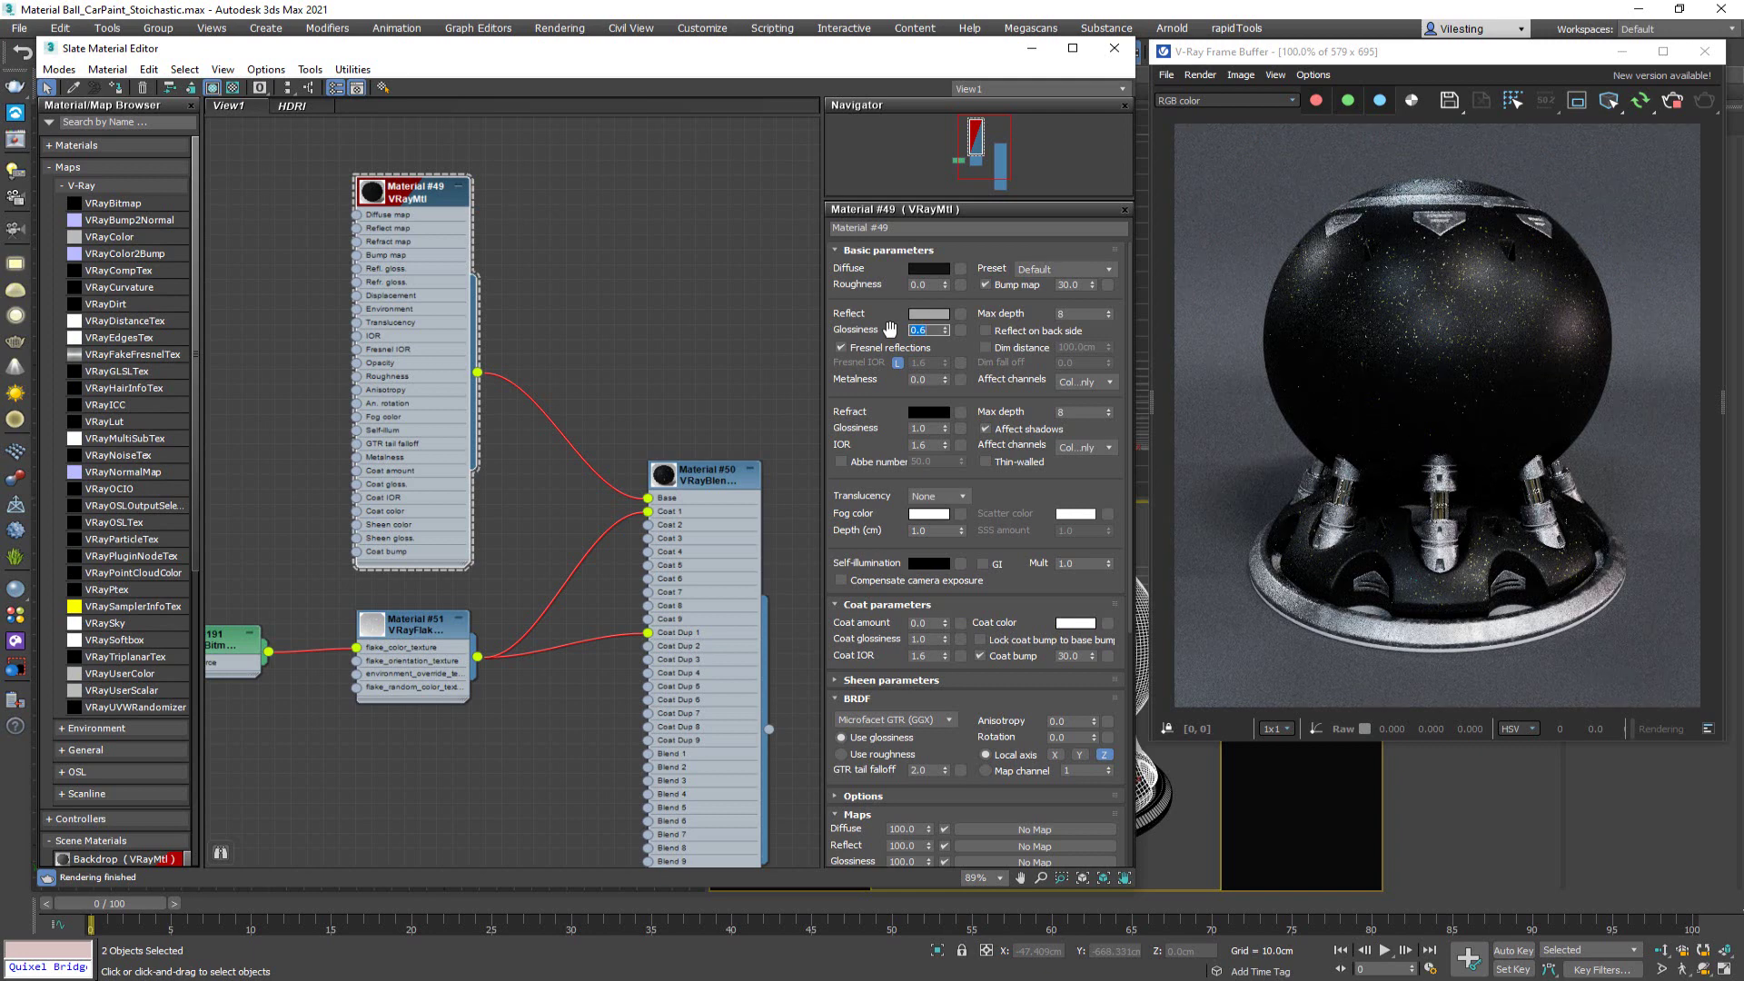
- Set the base VRayMtl's coat amount to 1.0 and compare the close-up reflections with the CarPaint.jpg photo
scroll(1425, 325, "up", 1)
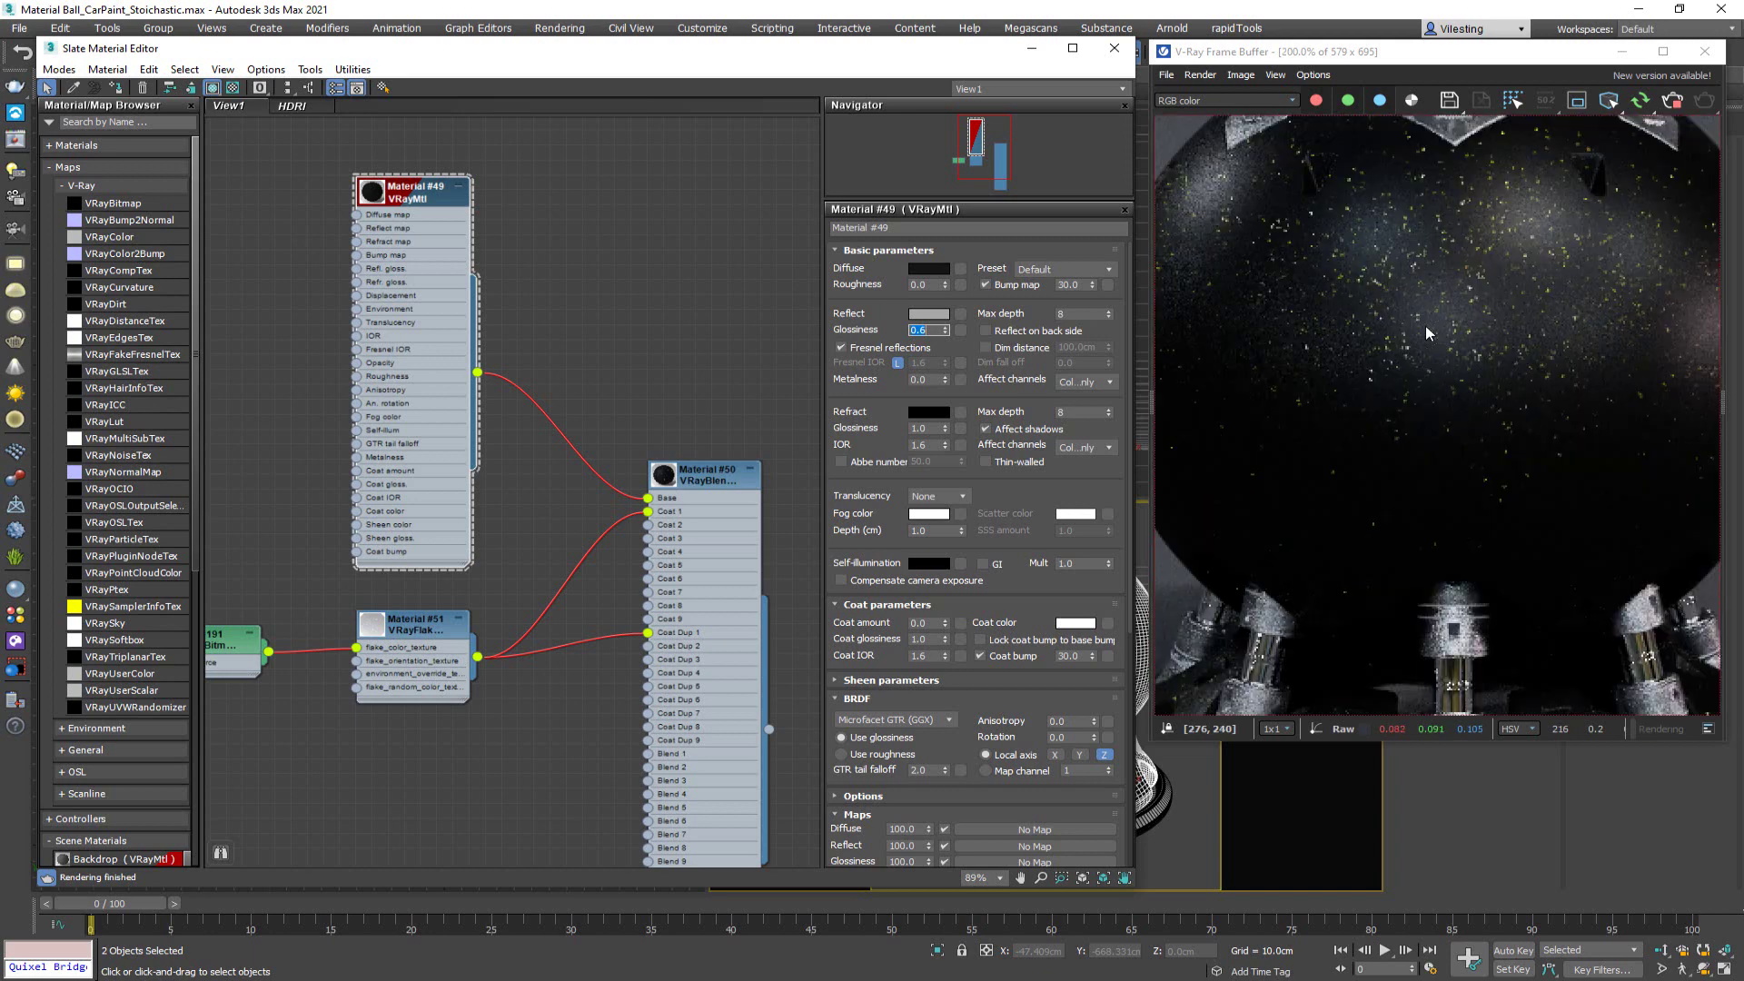
left_click(925, 624)
key("Return")
scroll(1396, 352, "down", 1)
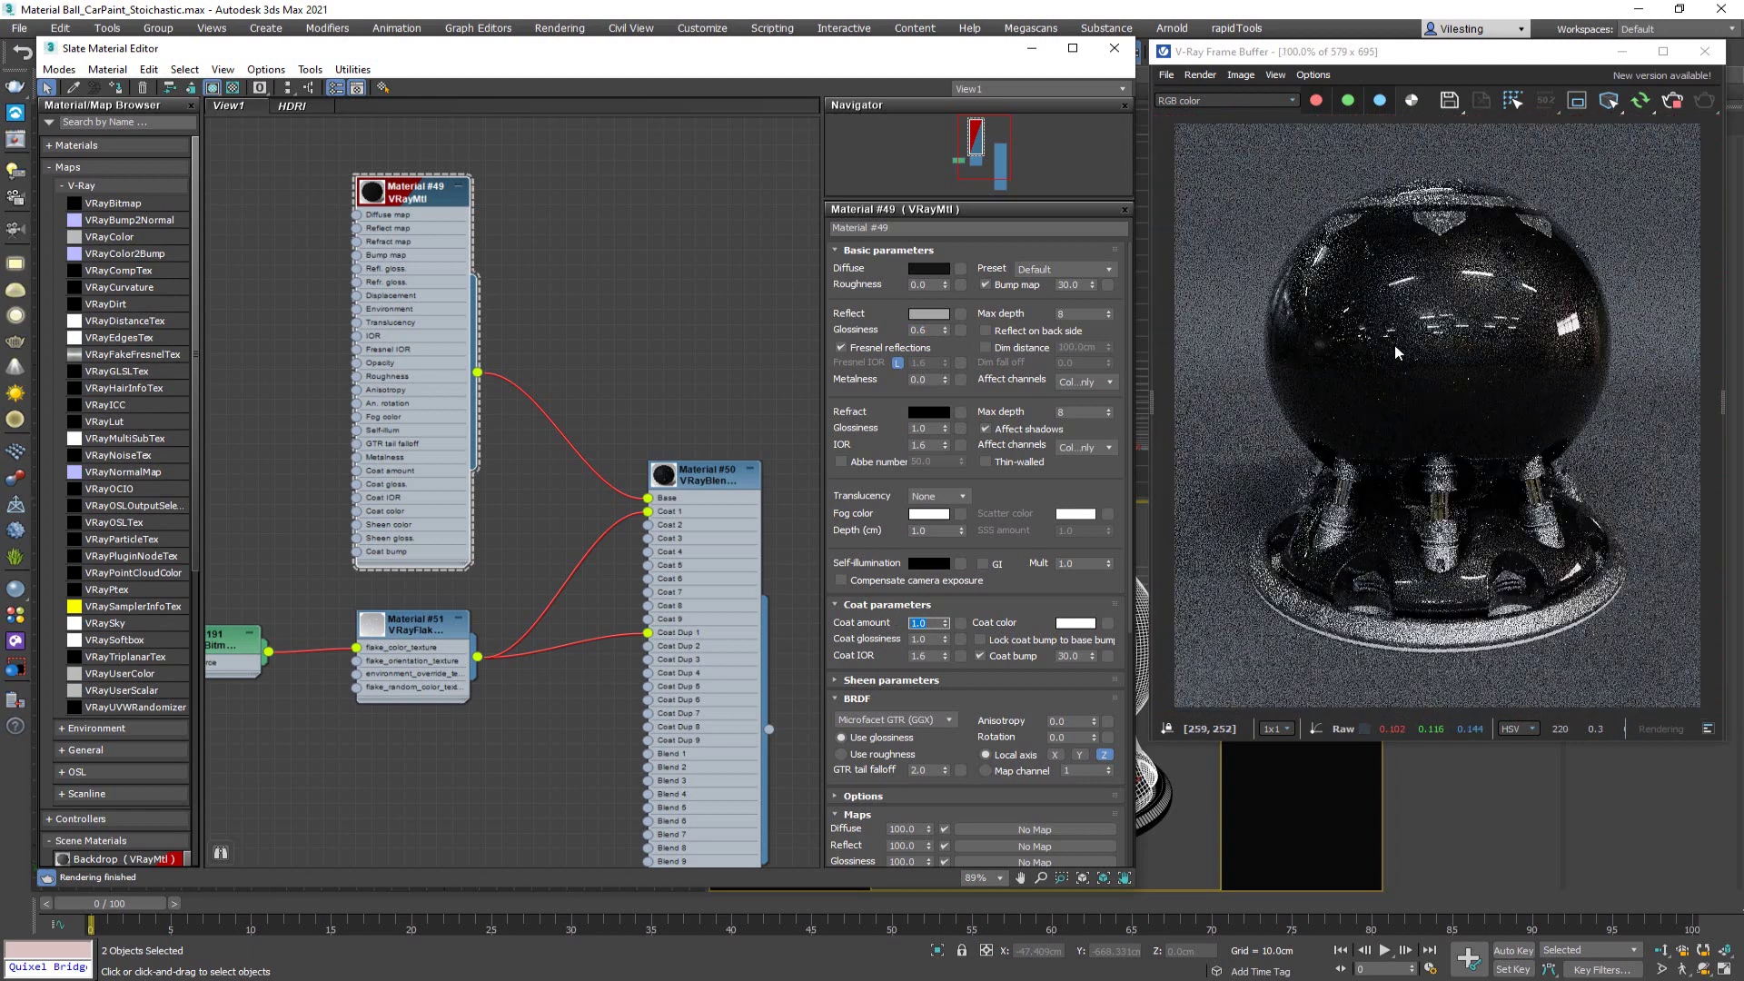
scroll(1397, 353, "up", 1)
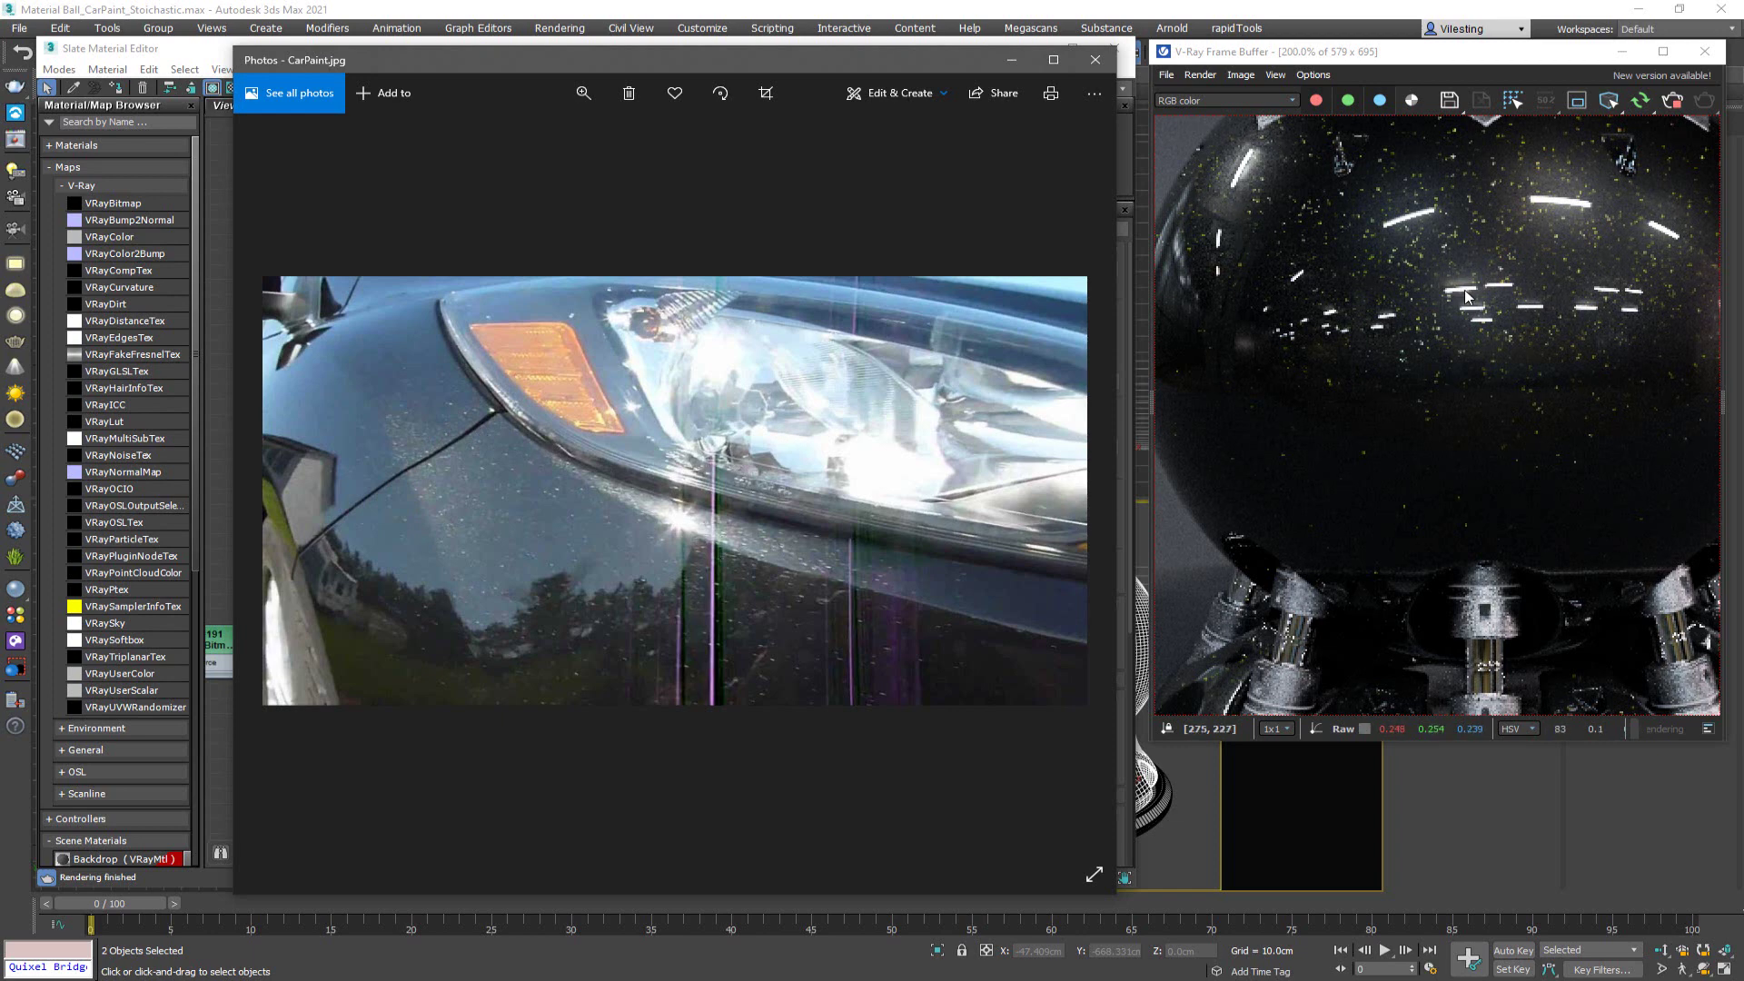
left_click(1616, 313)
scroll(1546, 411, "down", 2)
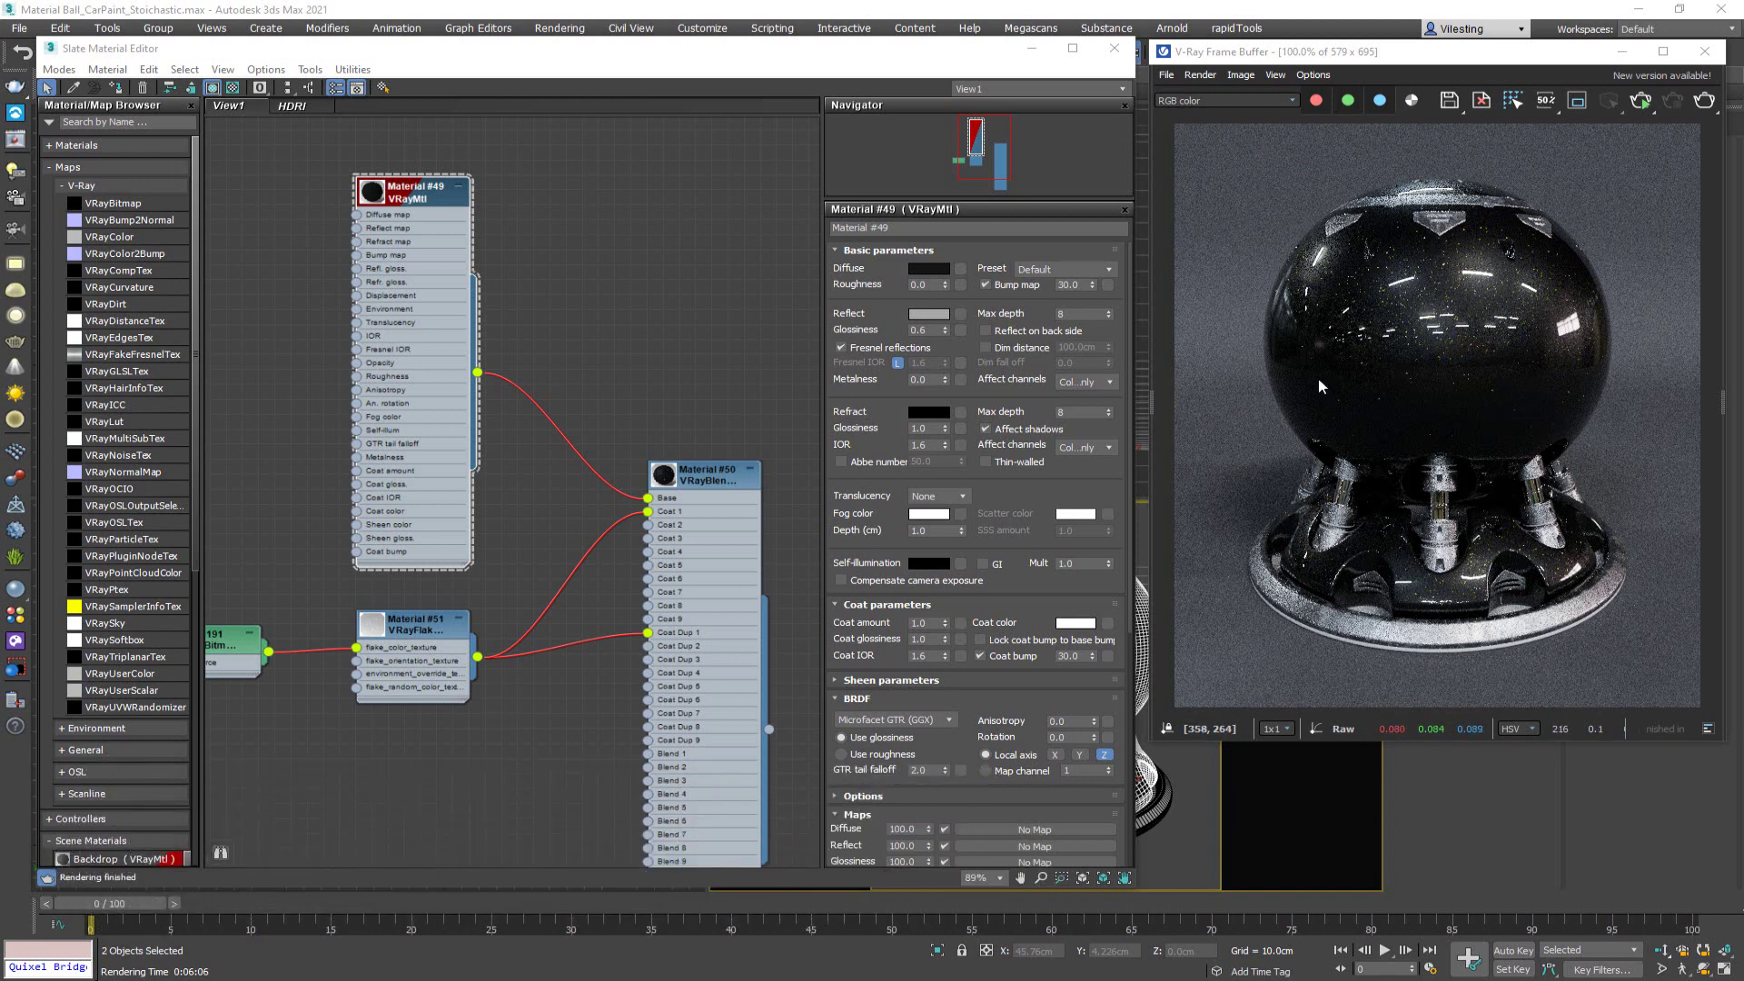
- Add a VRayStochasticFlakesMtl node below the VRayFlakesMtl2 node and show its parameters
middle_click_drag(482, 578, 581, 471)
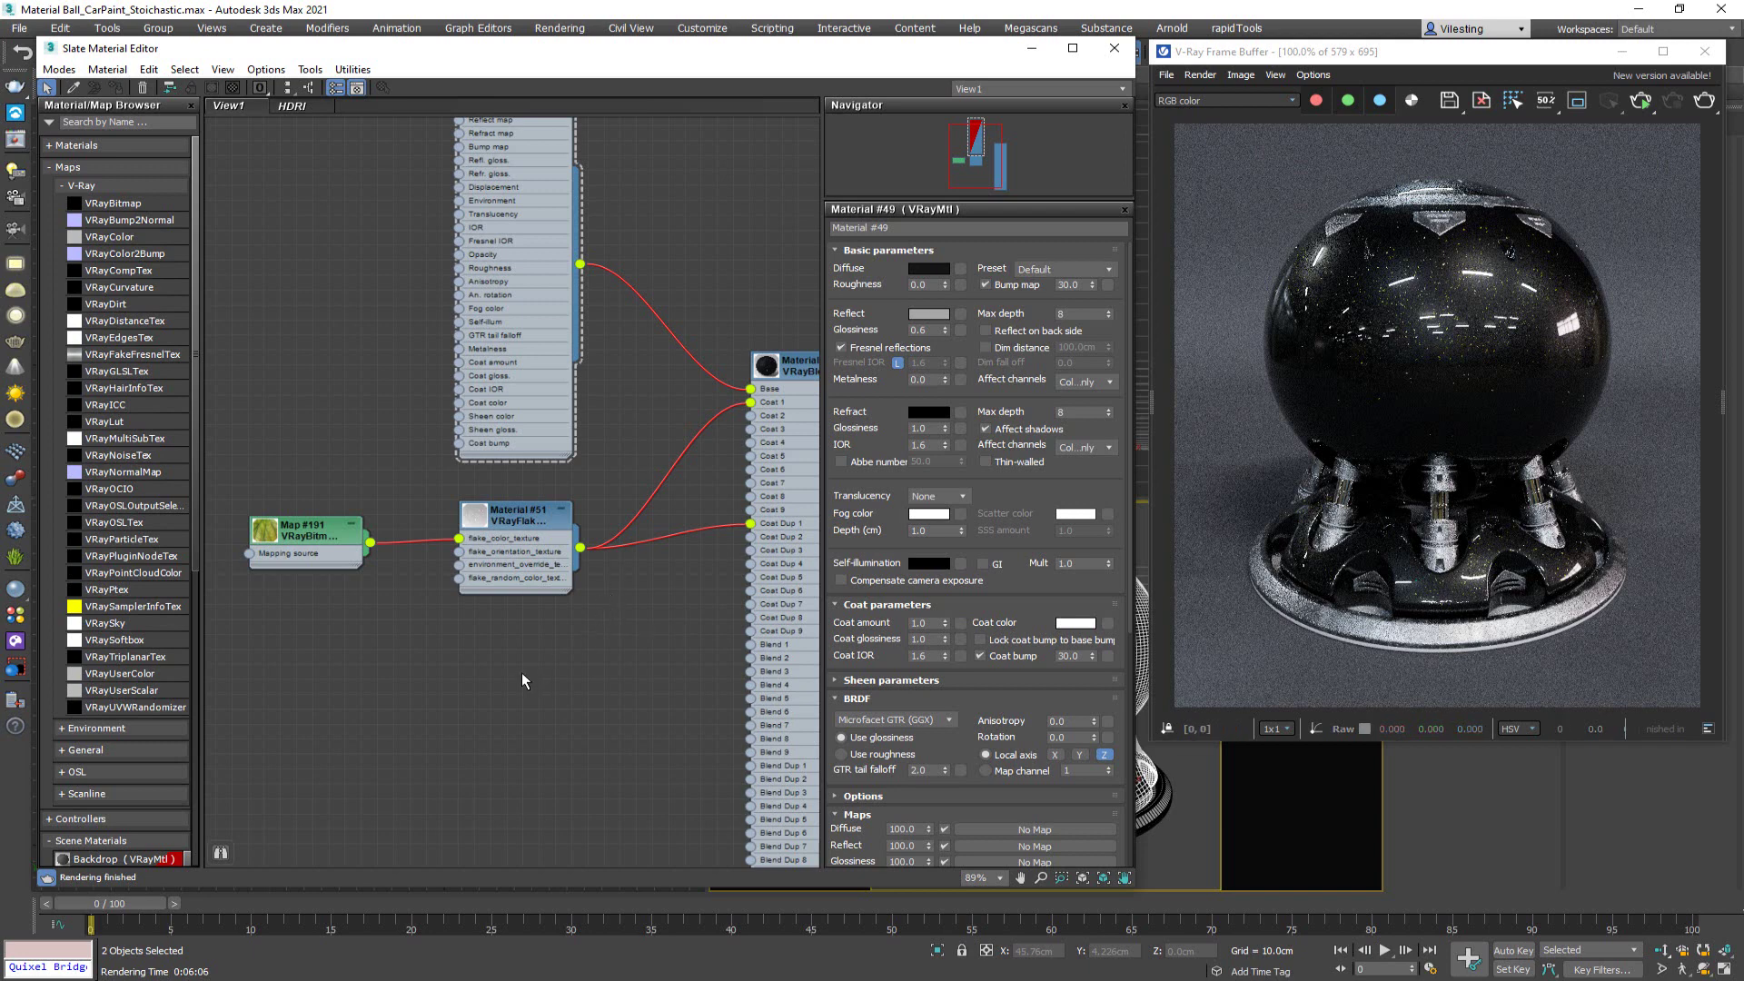
right_click(494, 651)
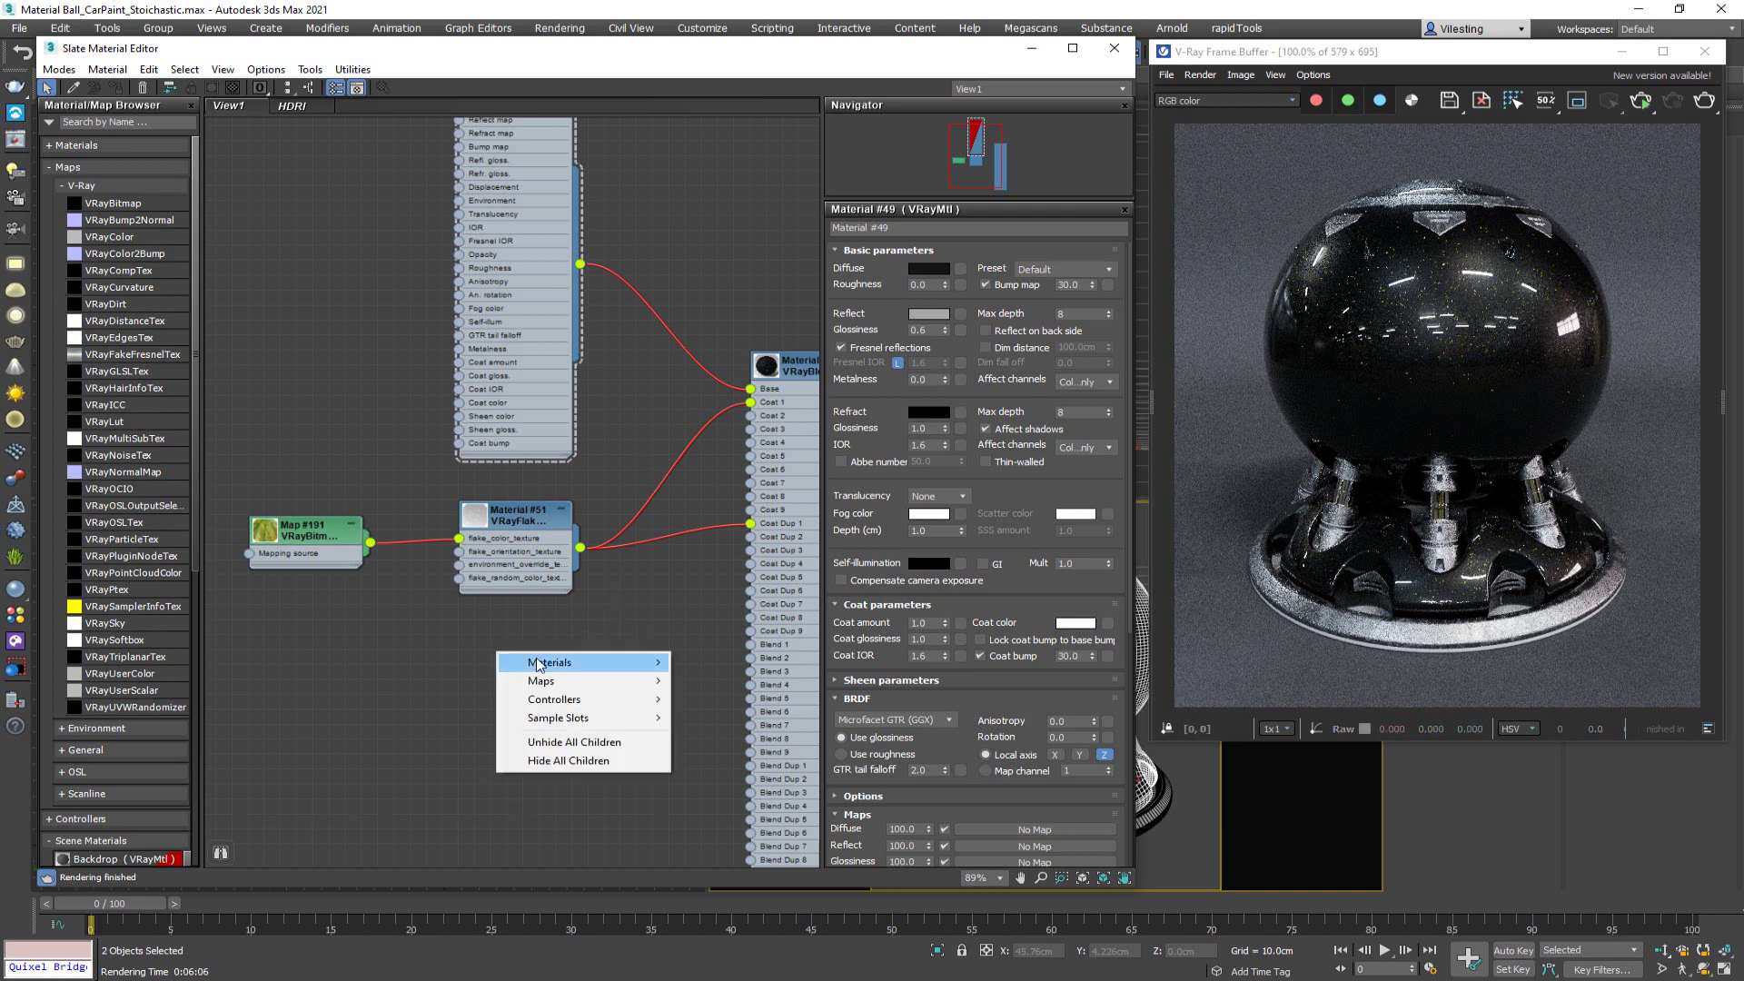
mouse_move(582, 662)
mouse_move(696, 664)
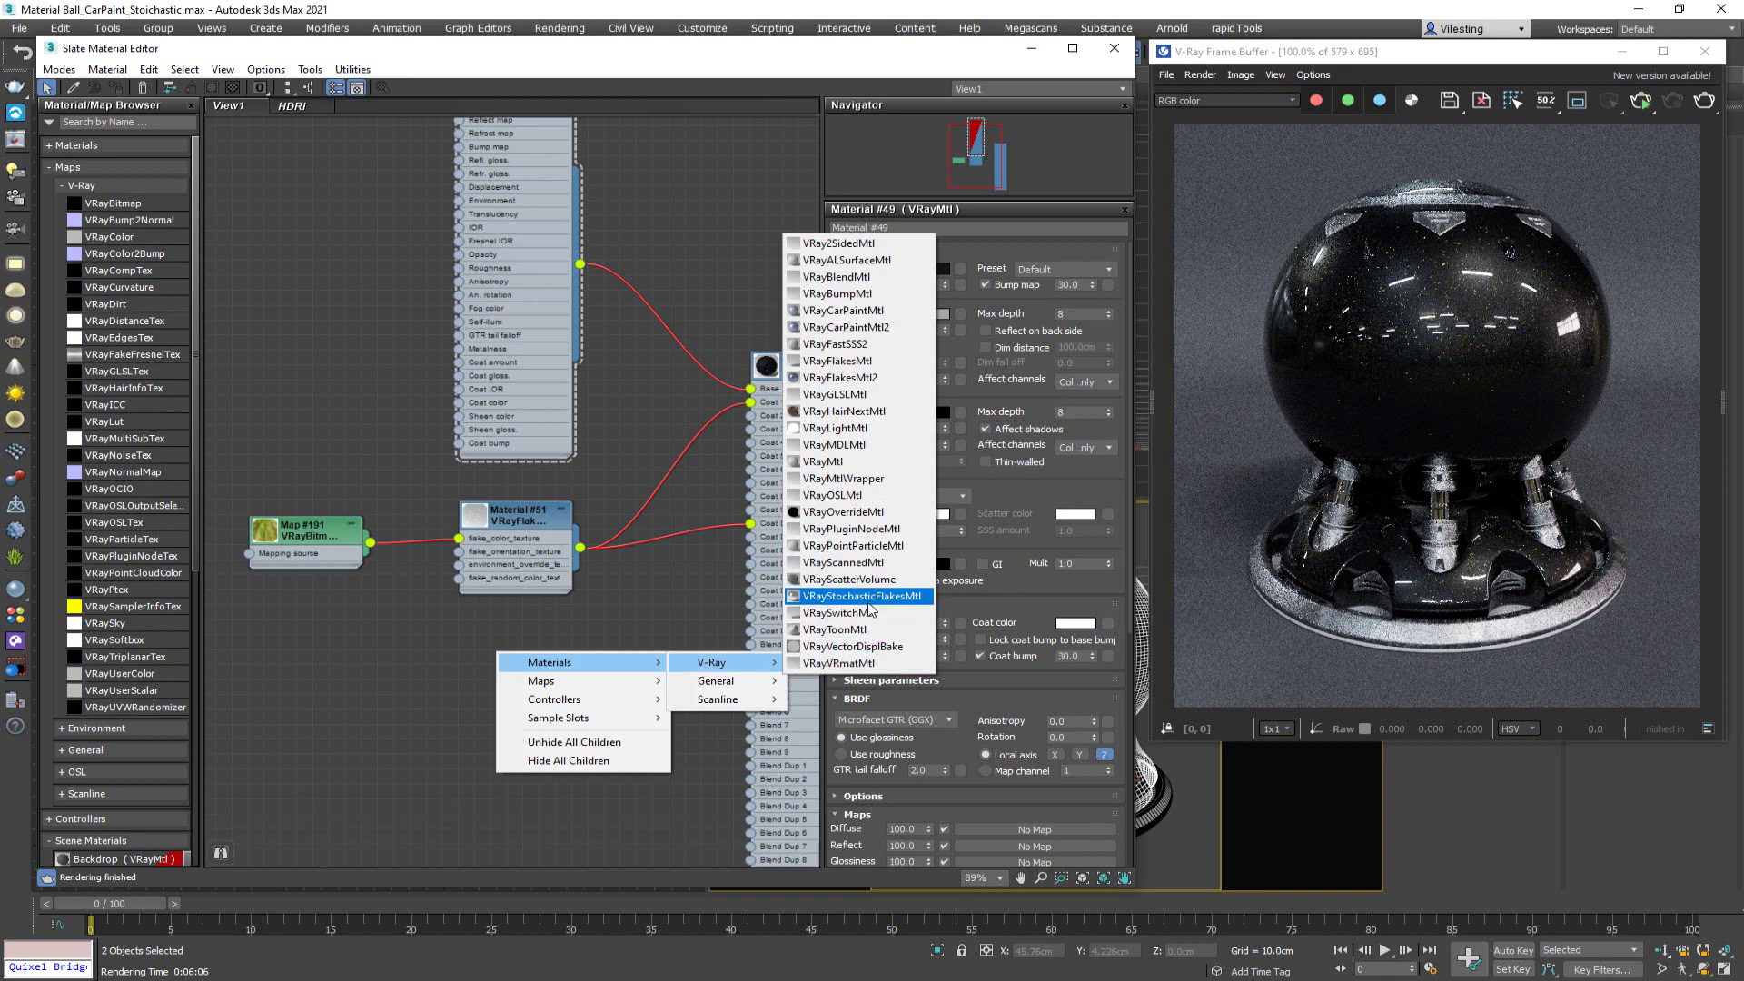
left_click(869, 597)
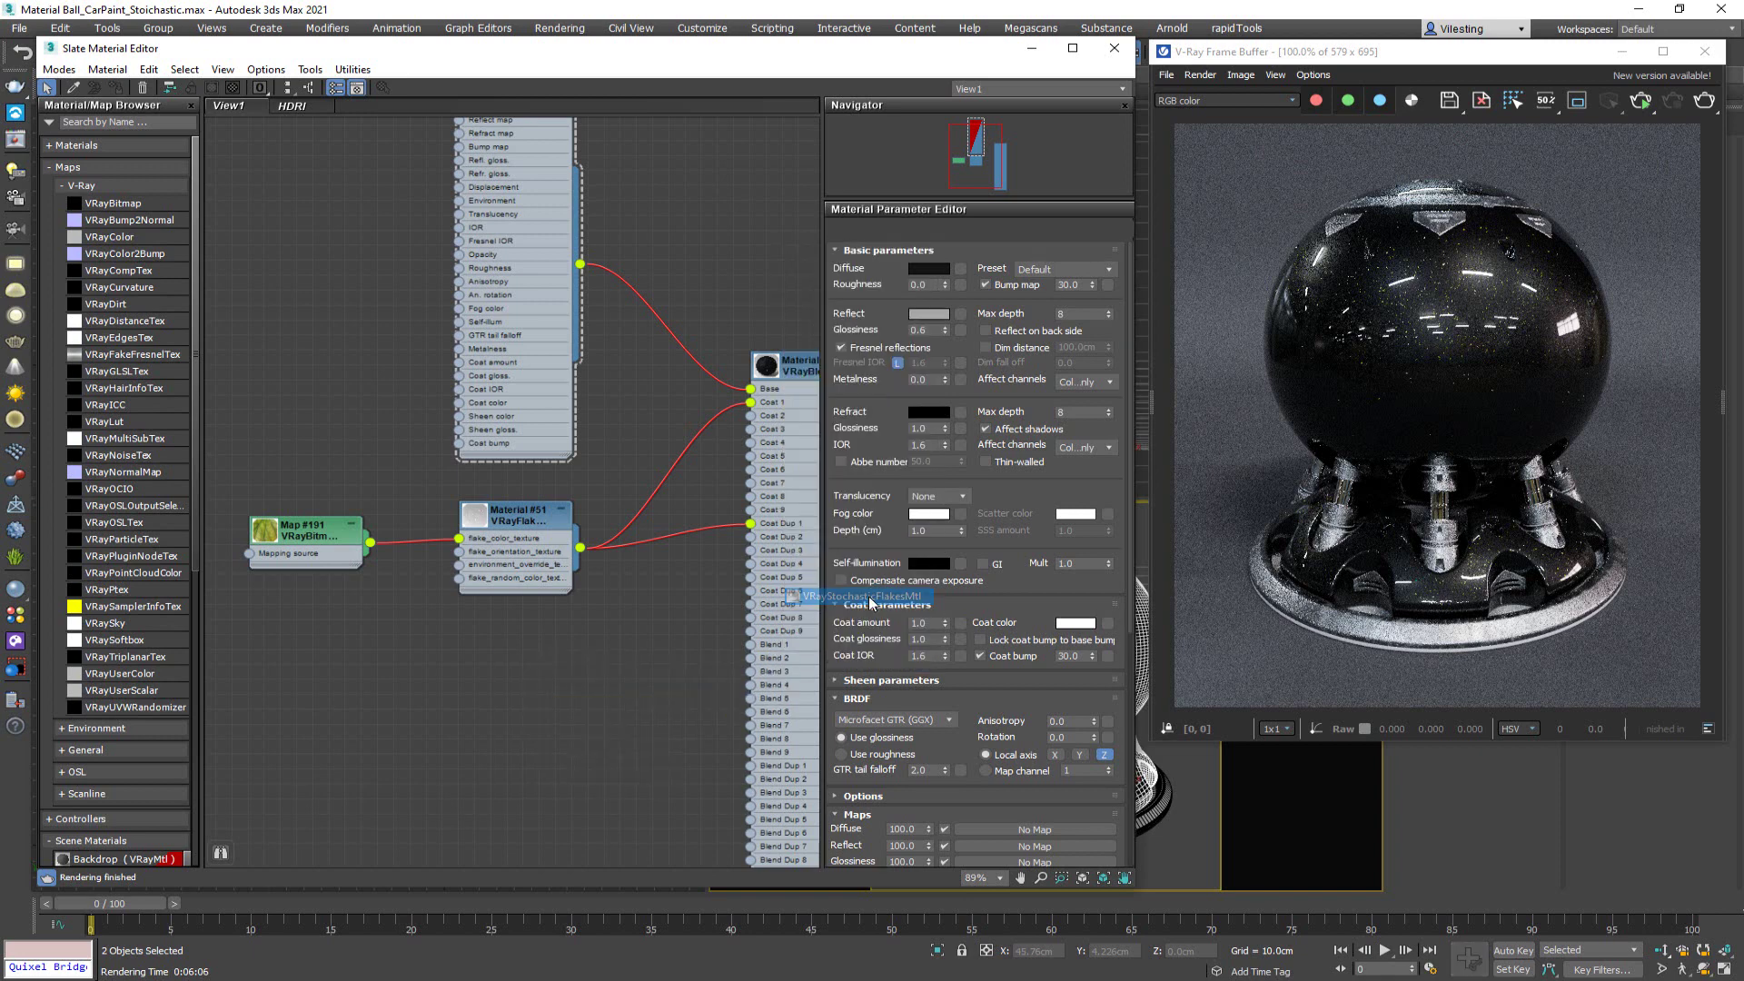
left_click_drag(530, 655, 537, 651)
left_click_drag(620, 55, 557, 52)
left_click_drag(805, 40, 843, 64)
left_click(1087, 605)
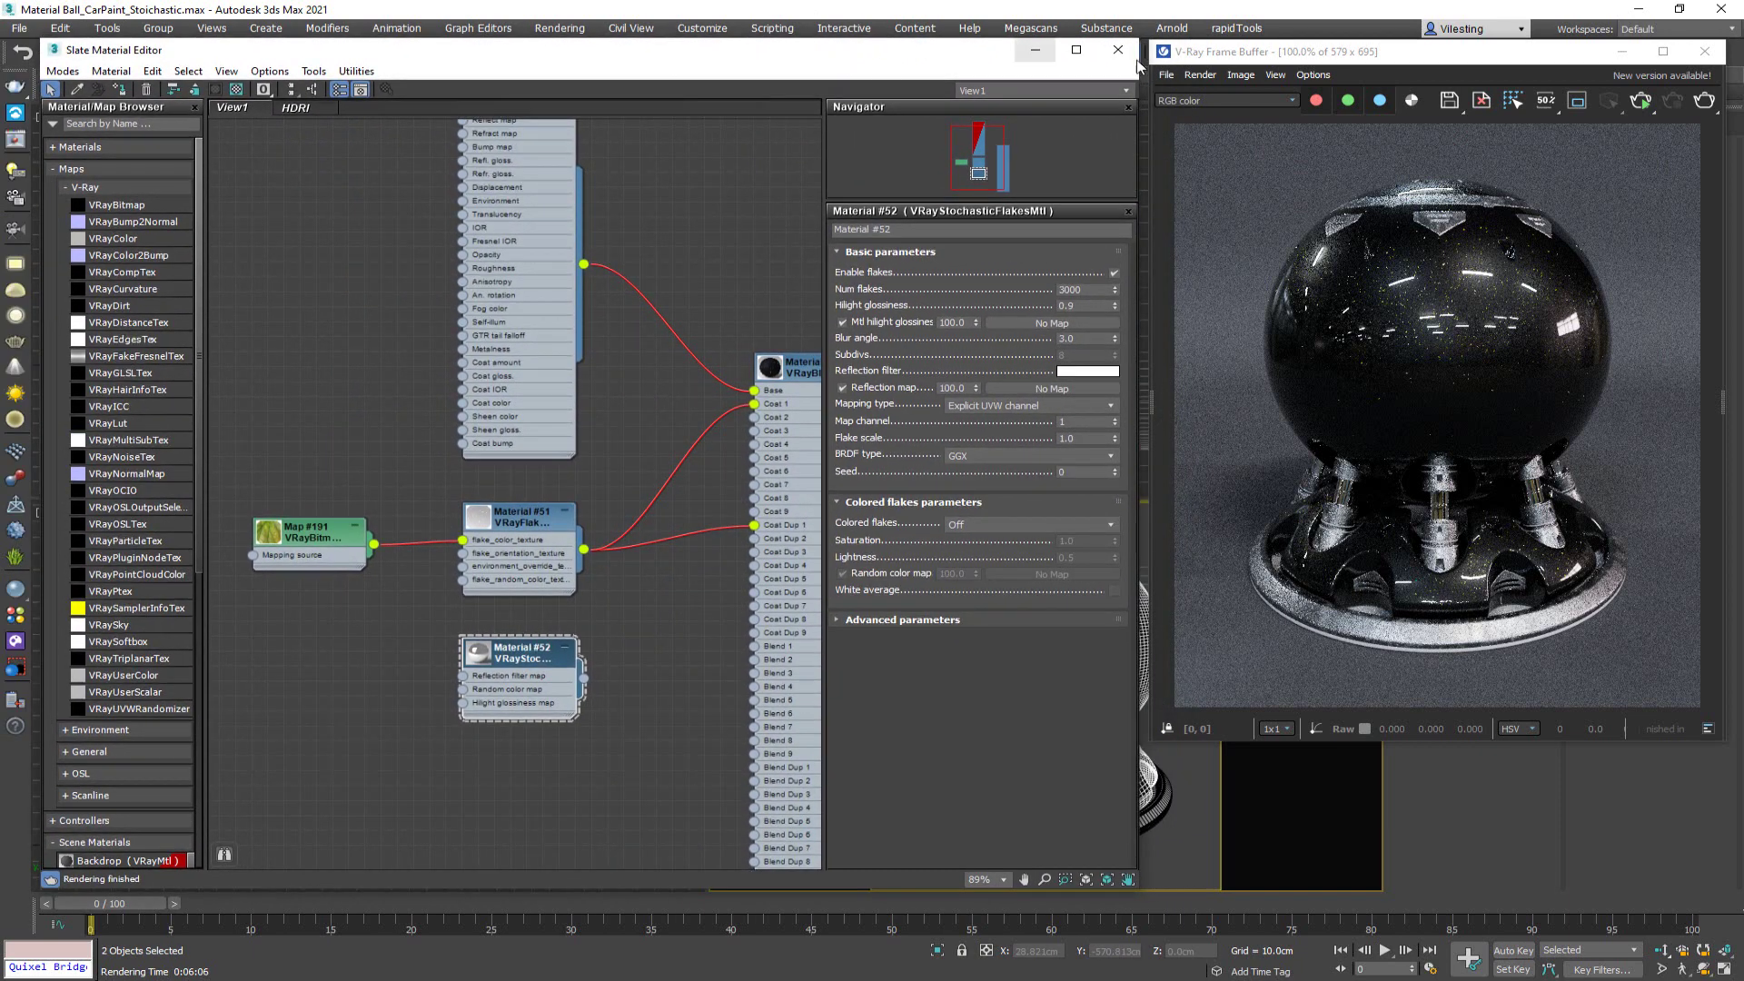
- Assign the VRayStochasticFlakesMtl to the selected objects and set a render region over the upper-left part of the material ball
right_click(542, 662)
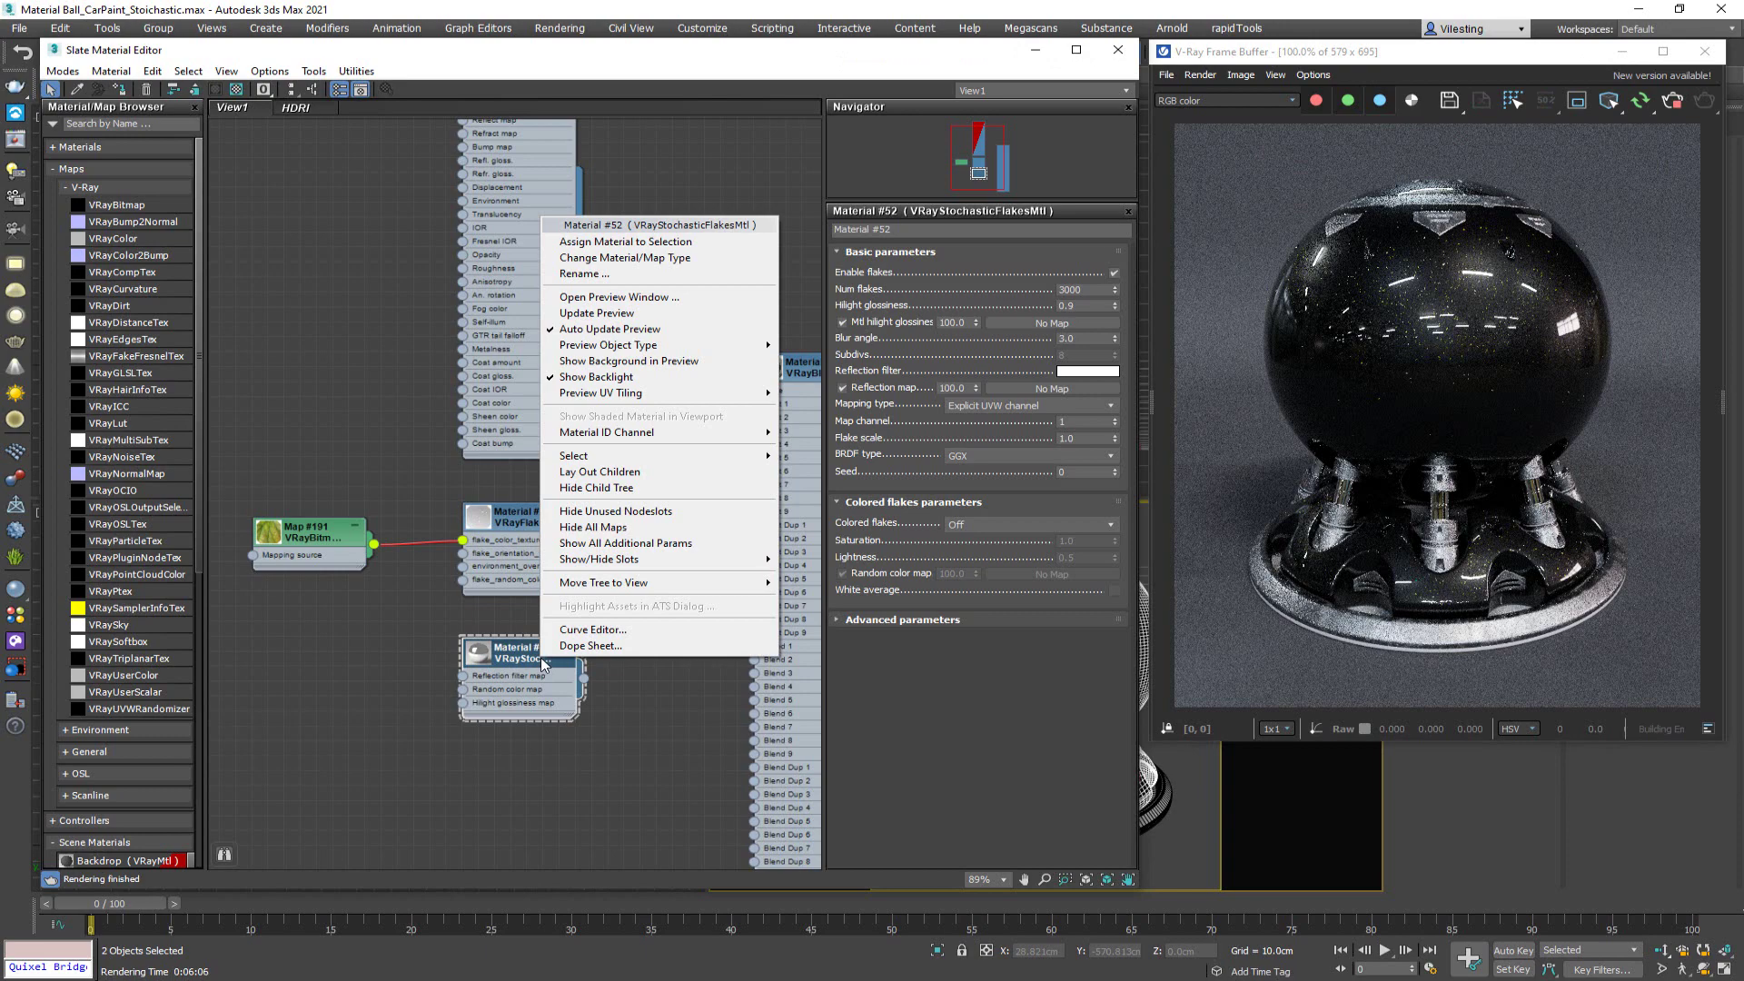
left_click(705, 241)
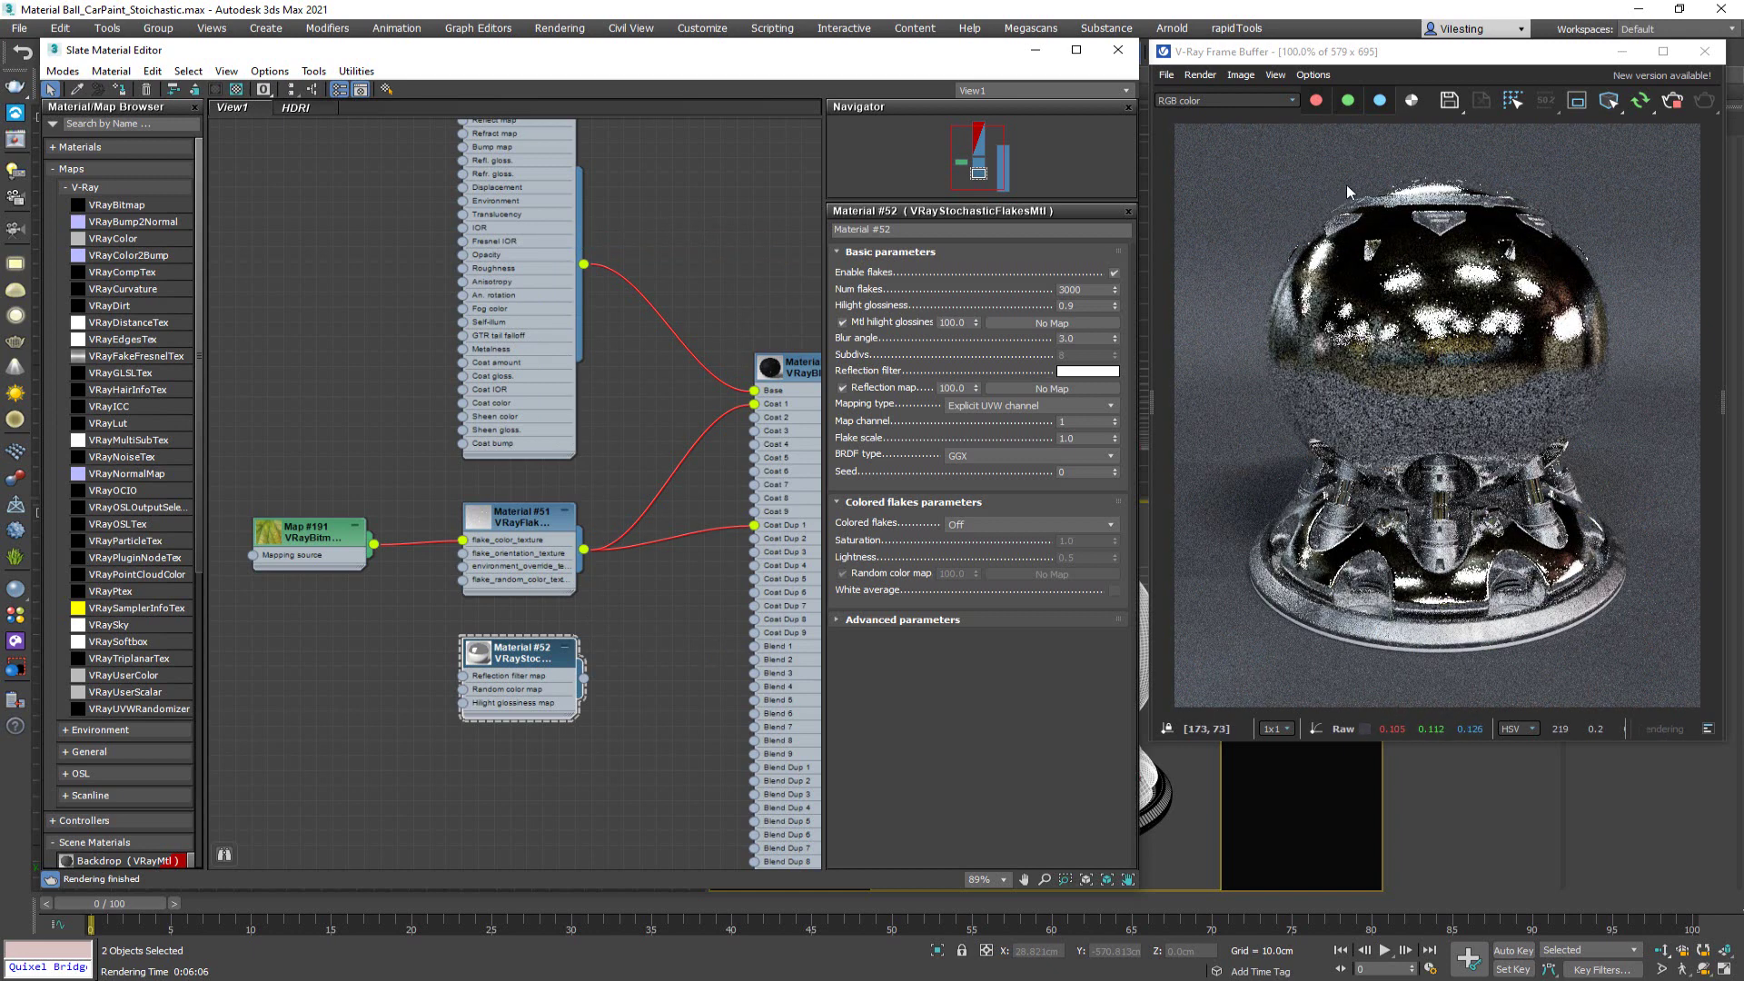
left_click(1579, 102)
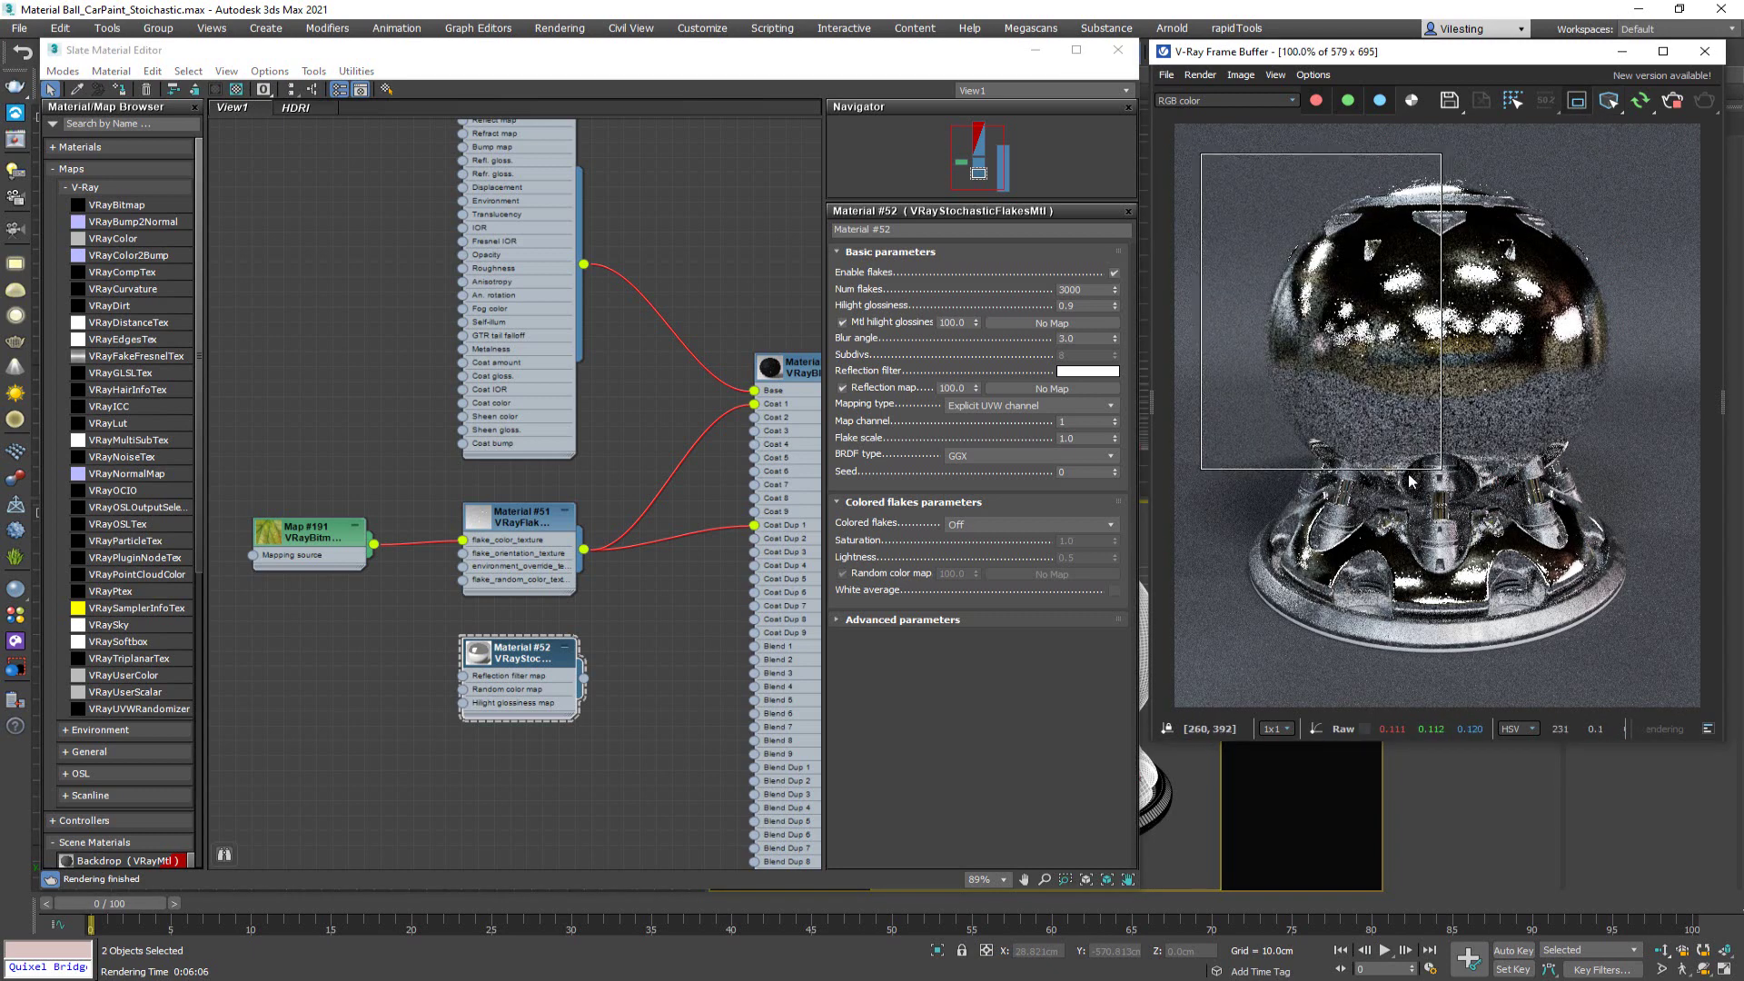
left_click_drag(1331, 479, 1330, 343)
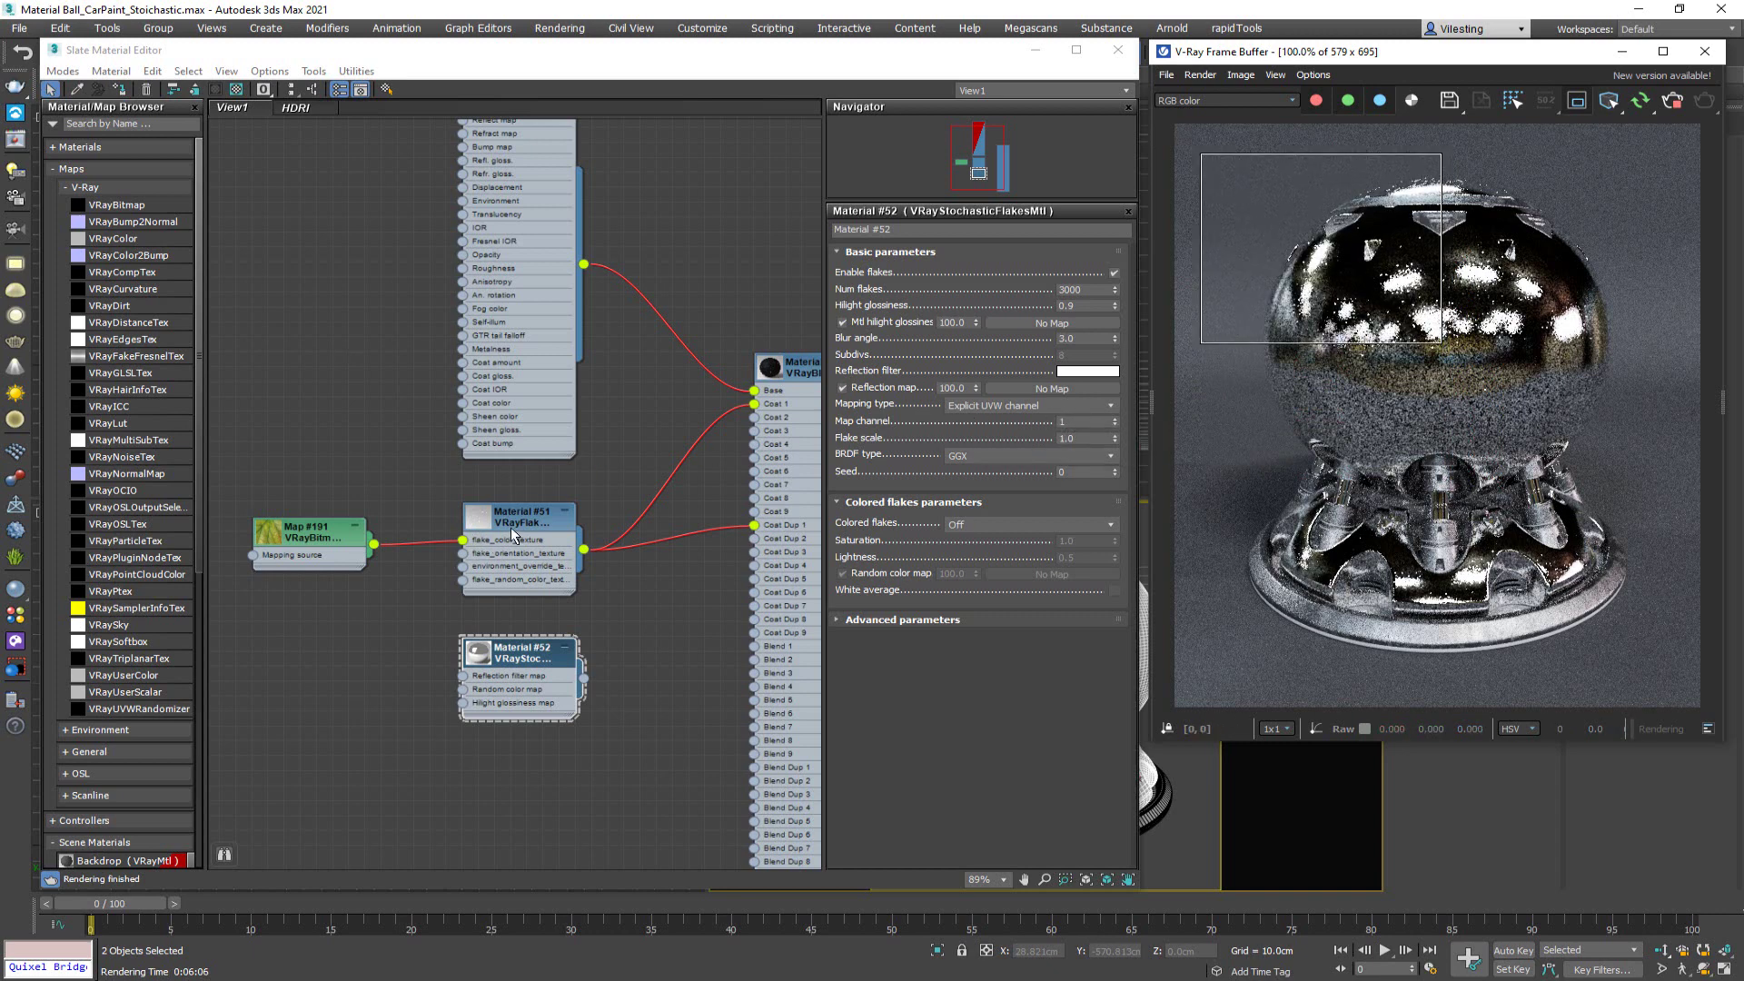
- Try the Triplanar from Object XYZ mapping type on the stochastic flakes material and return it to Explicit UVW channel
left_click(995, 406)
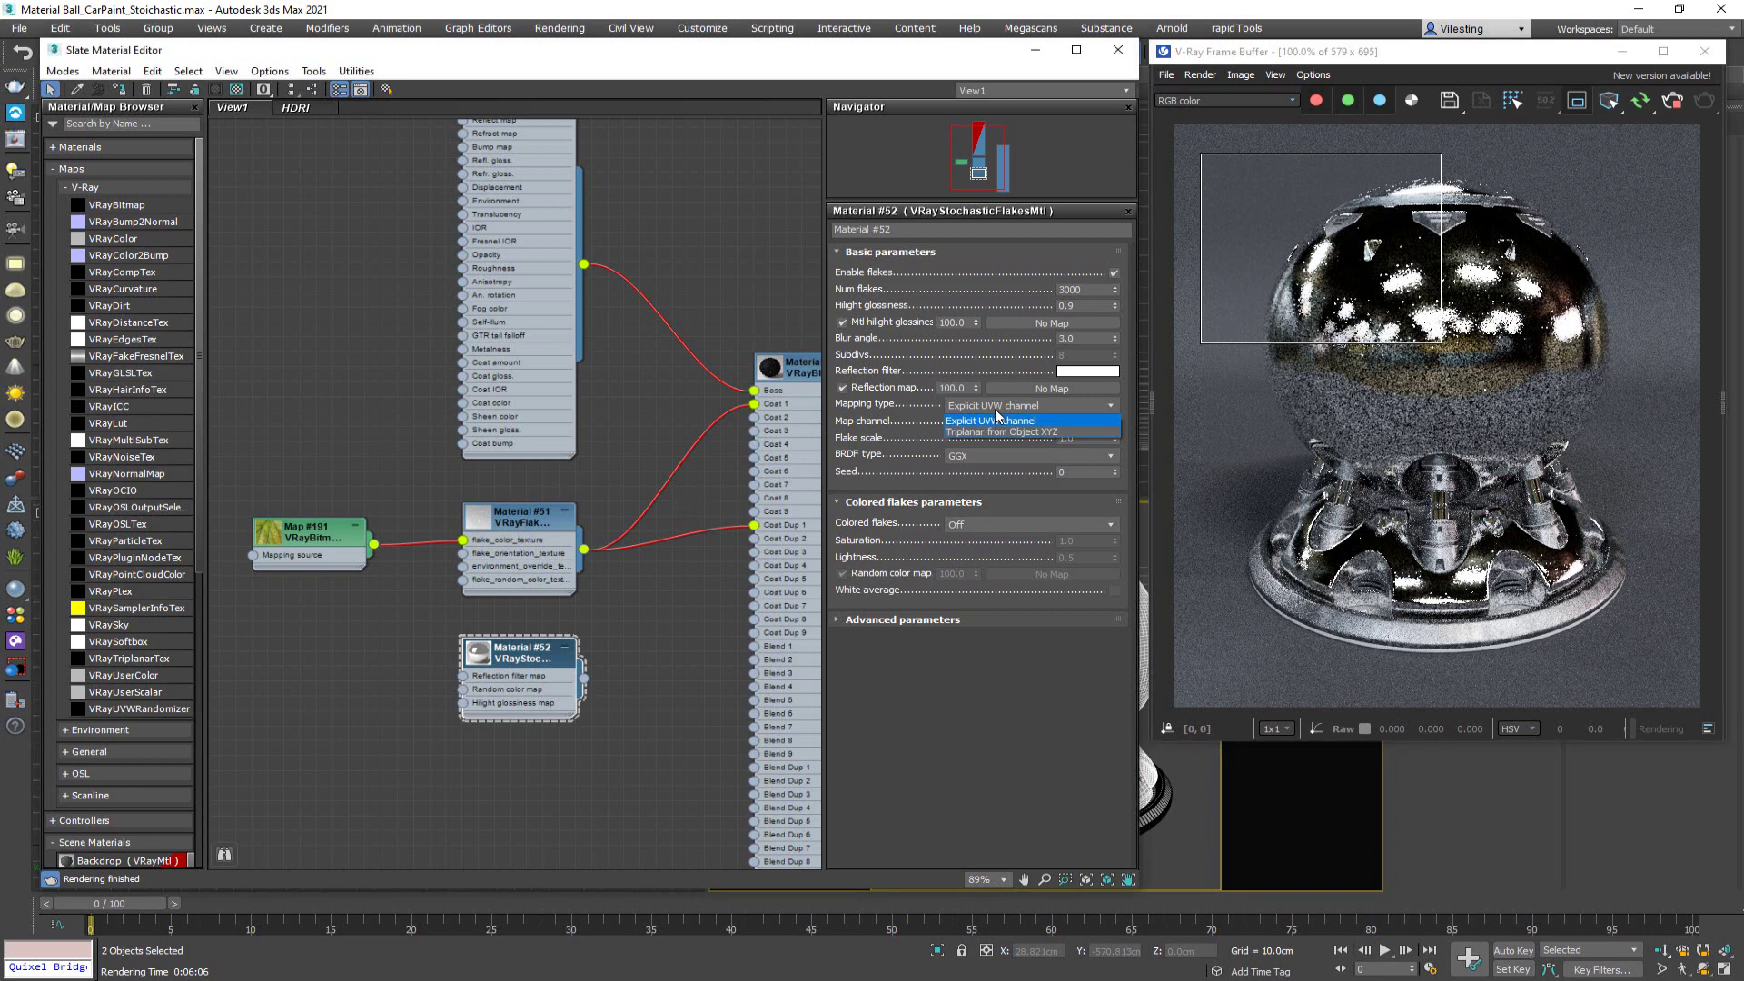
left_click(1000, 433)
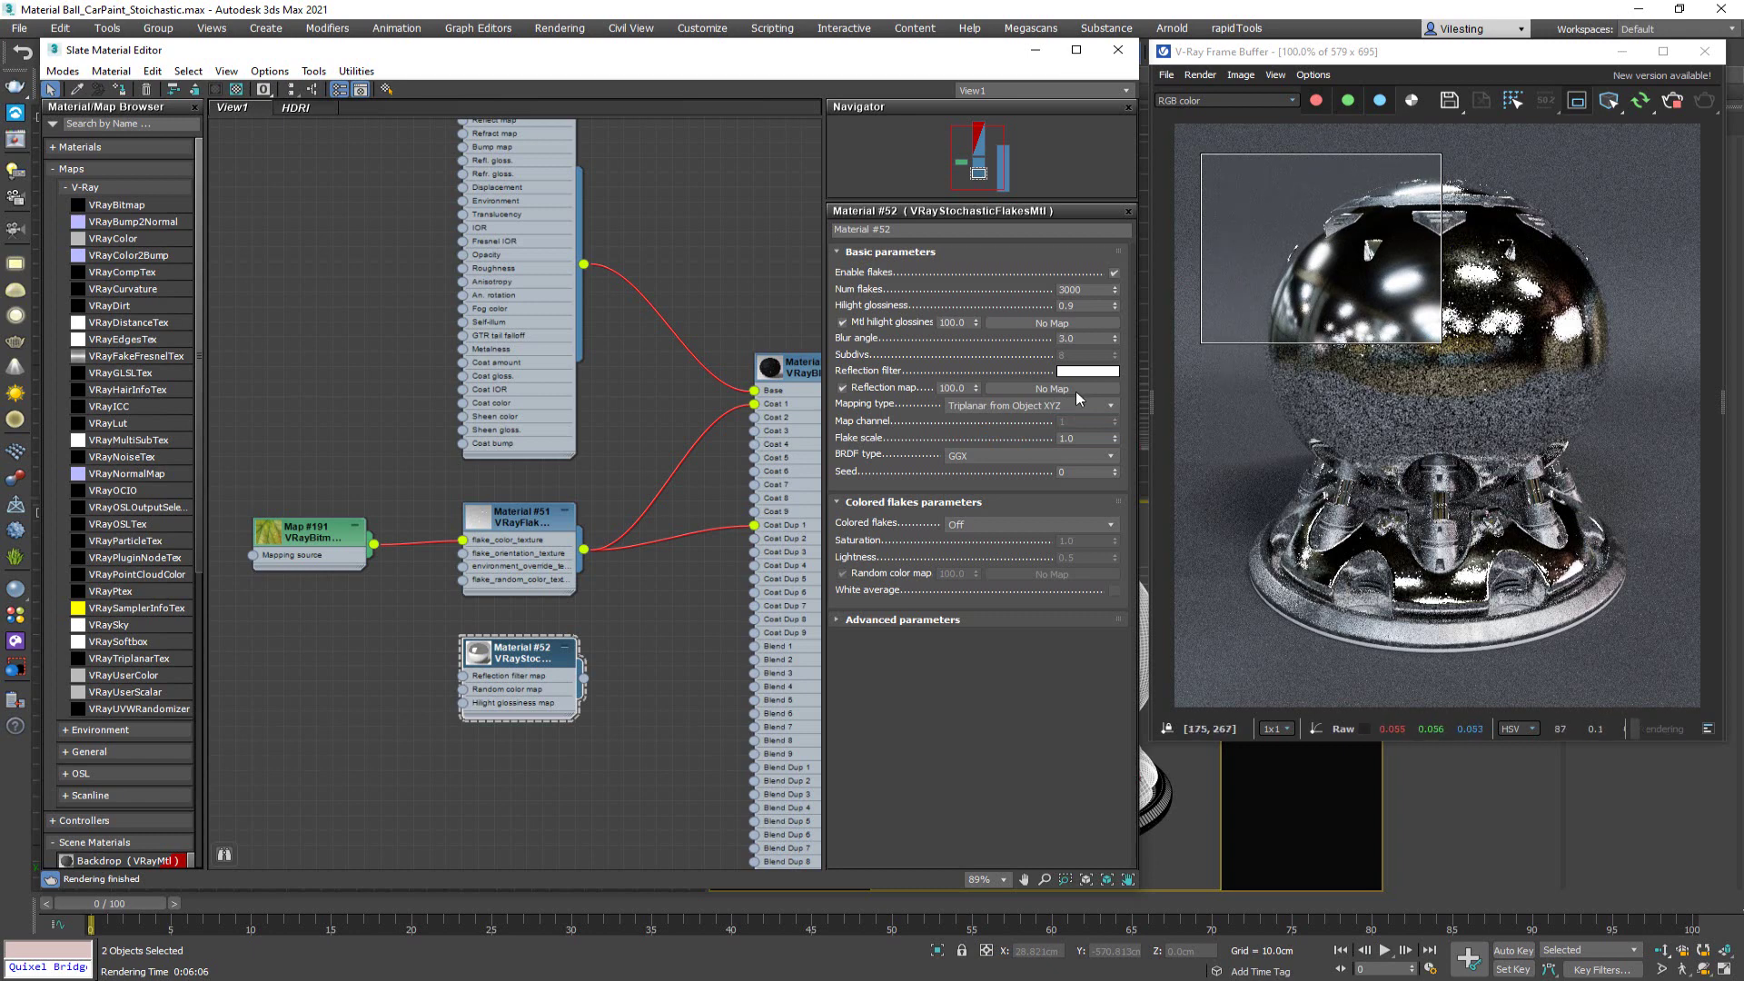
left_click(960, 410)
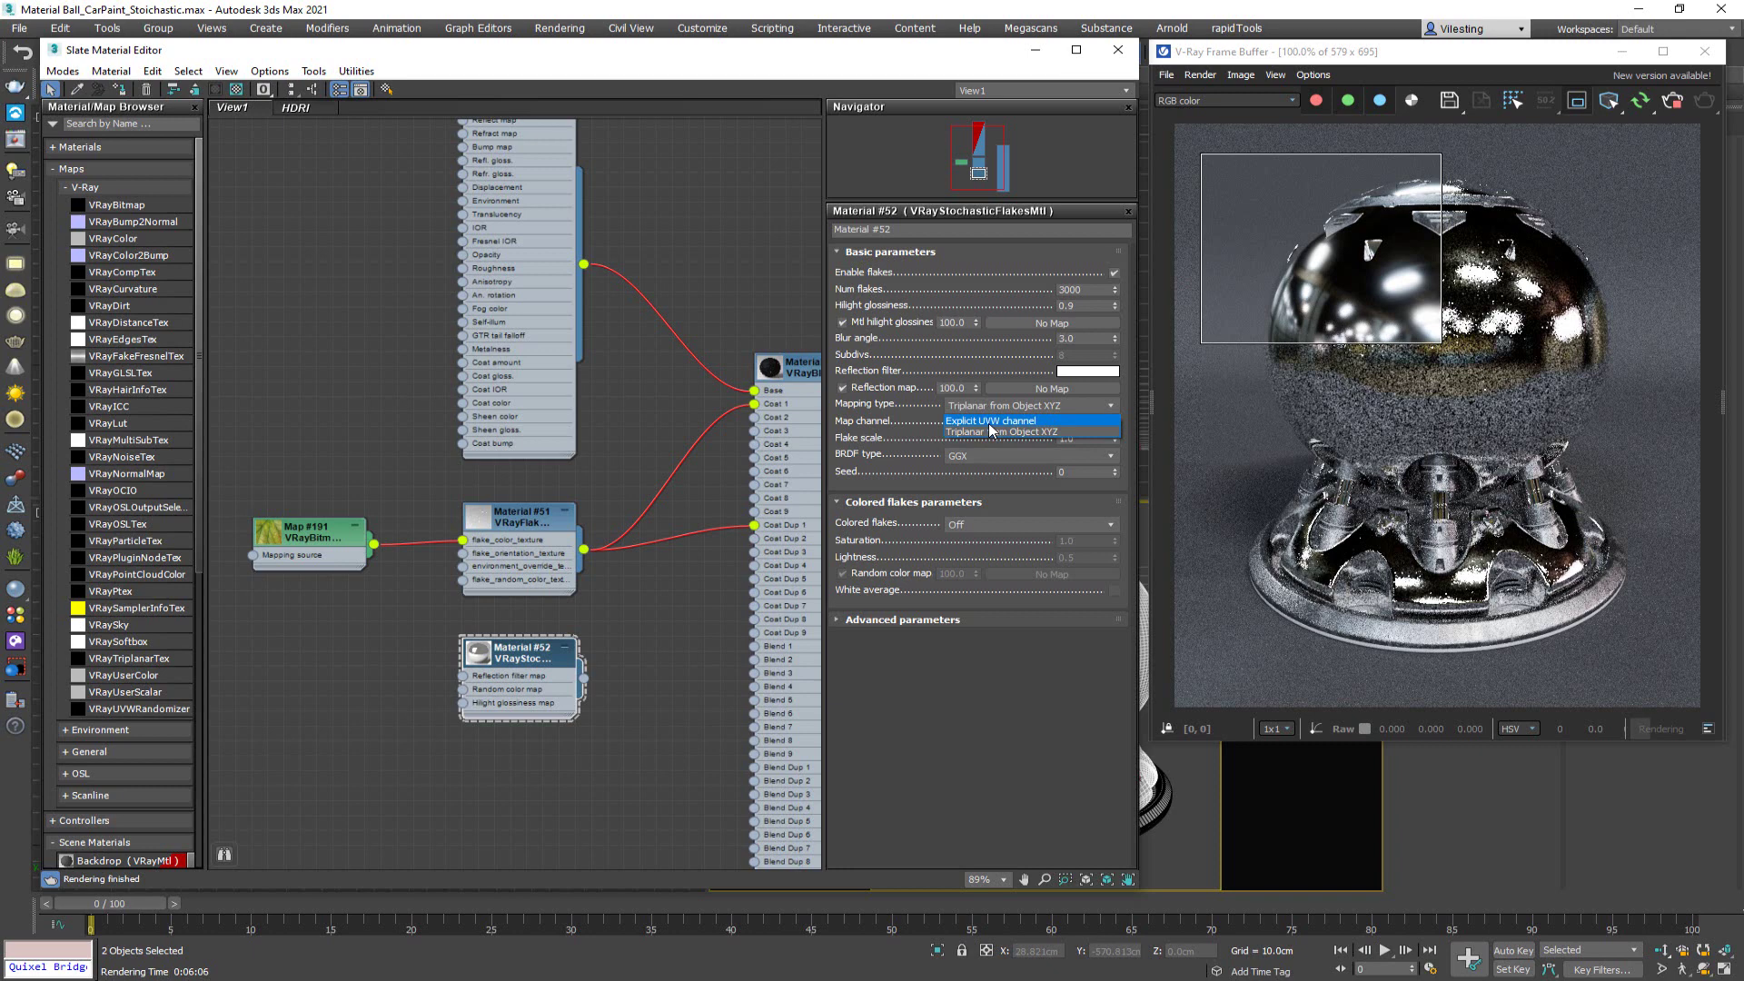
left_click(991, 422)
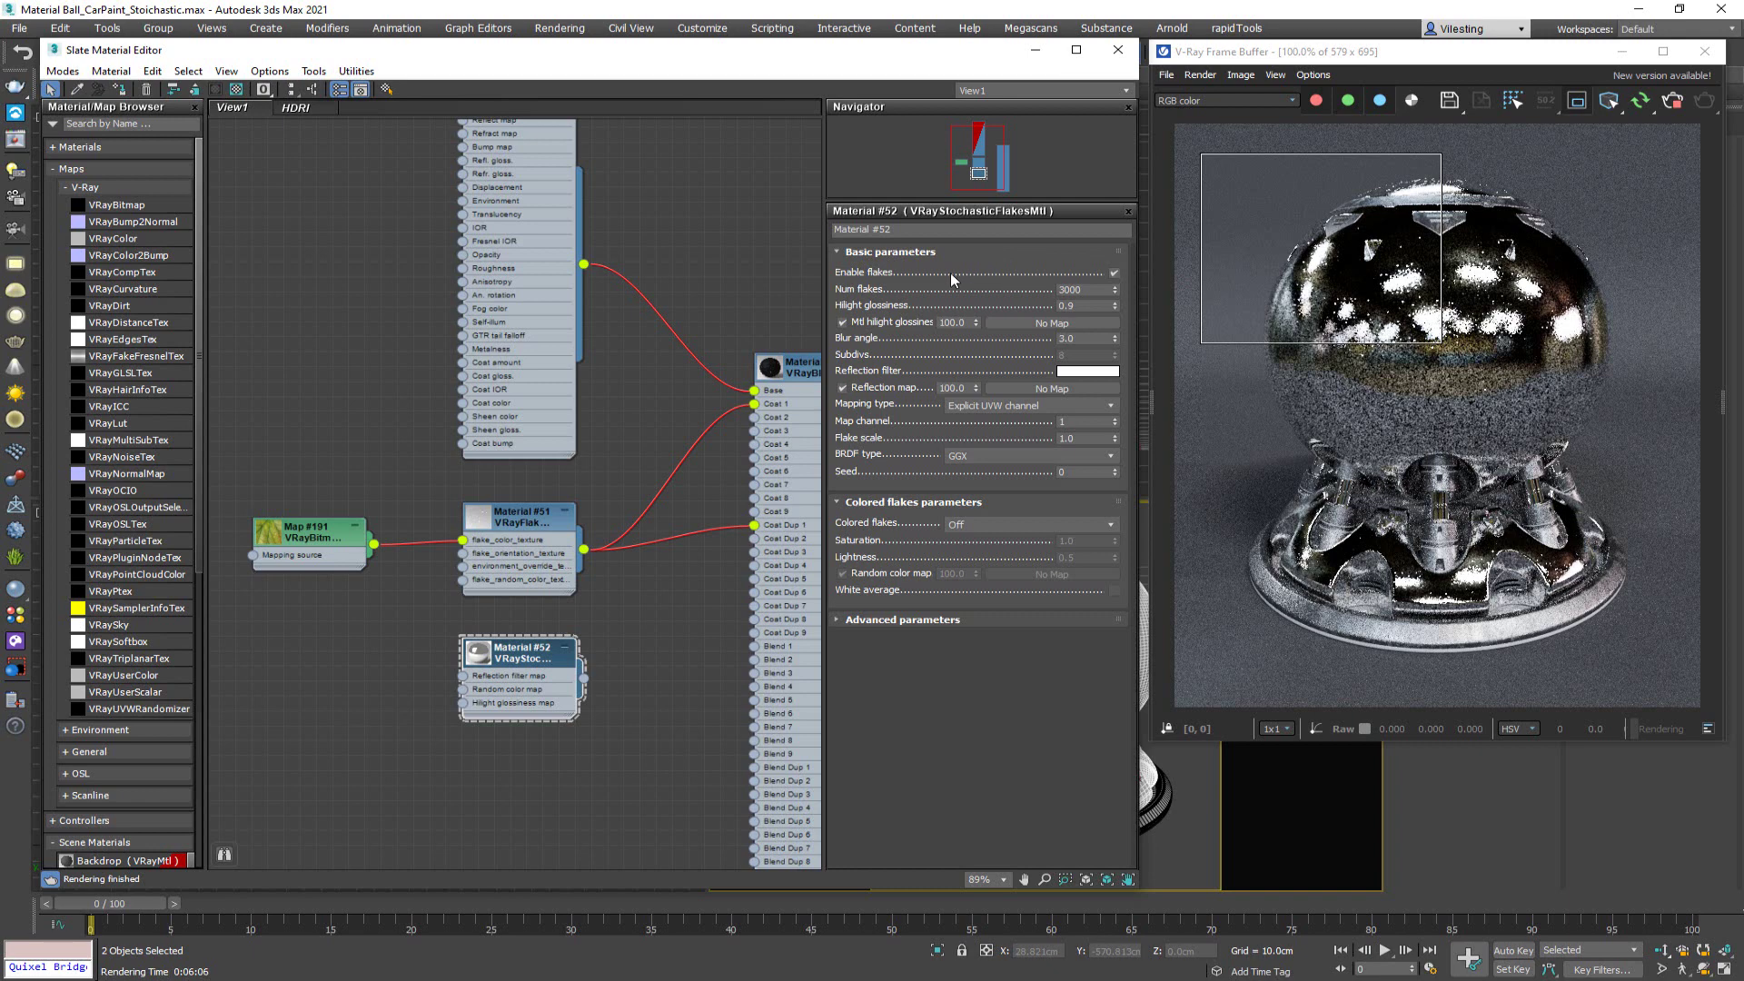
- Compare the material ball with flakes disabled and re-enabled, using a full-frame render and a slightly taller render region
left_click(1113, 273)
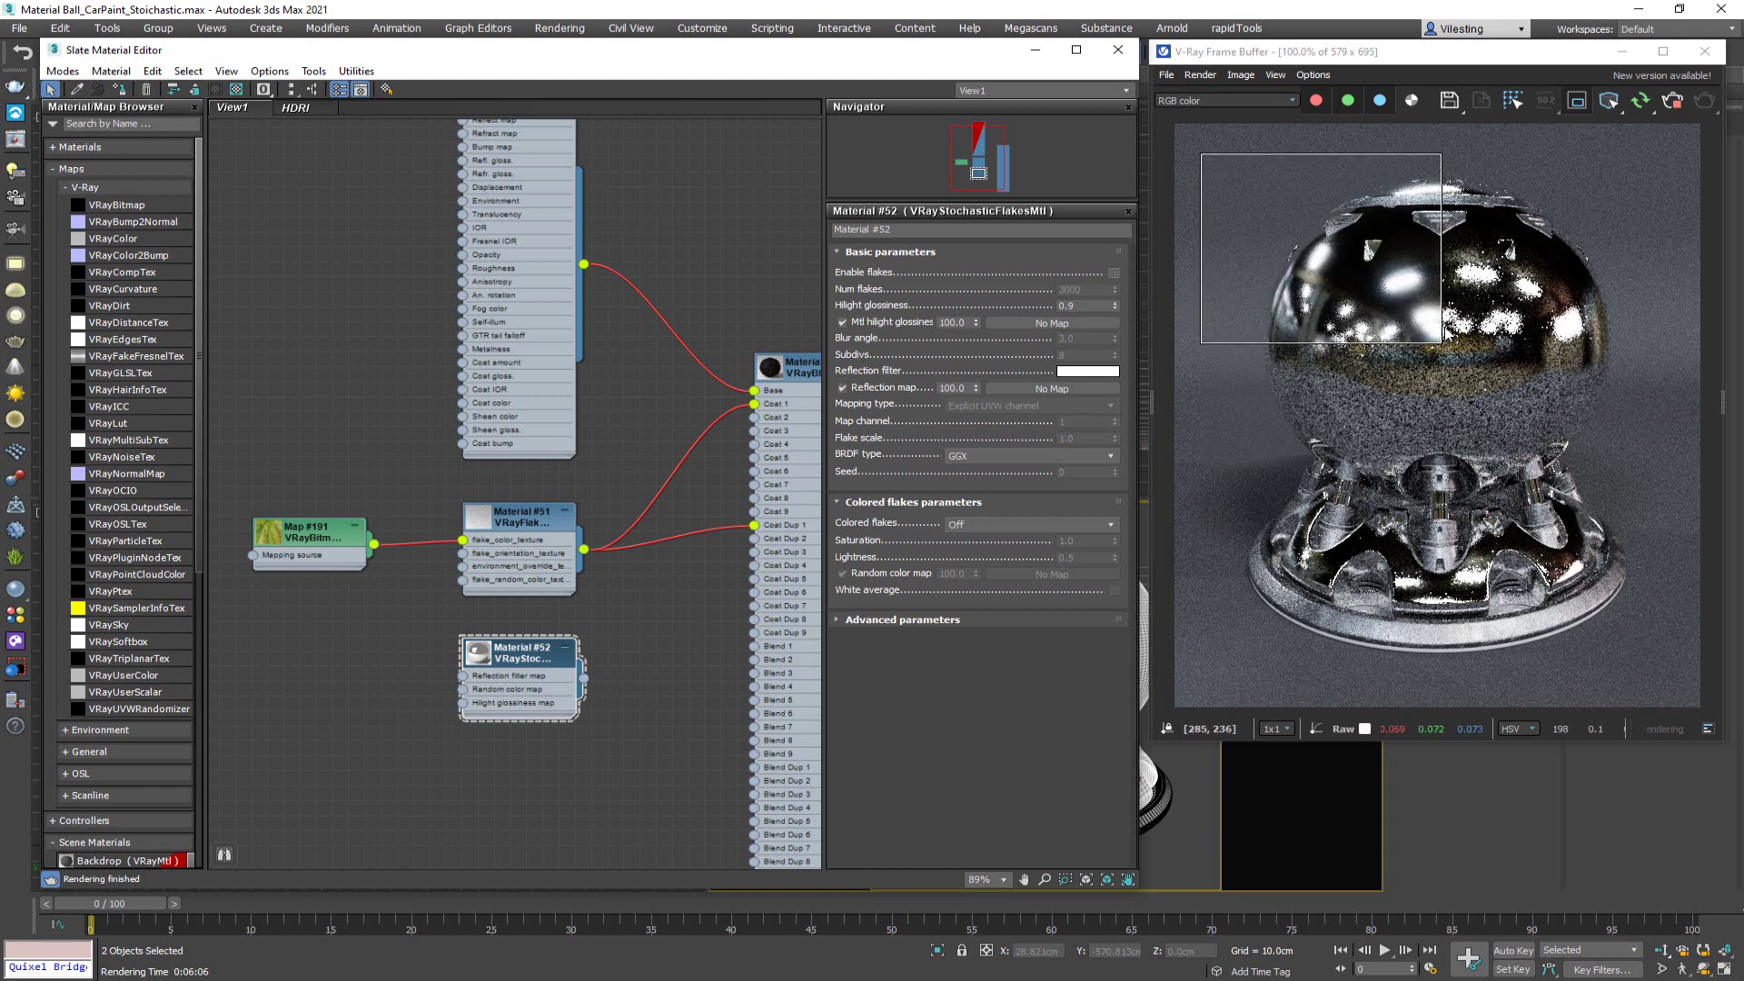
left_click(1577, 102)
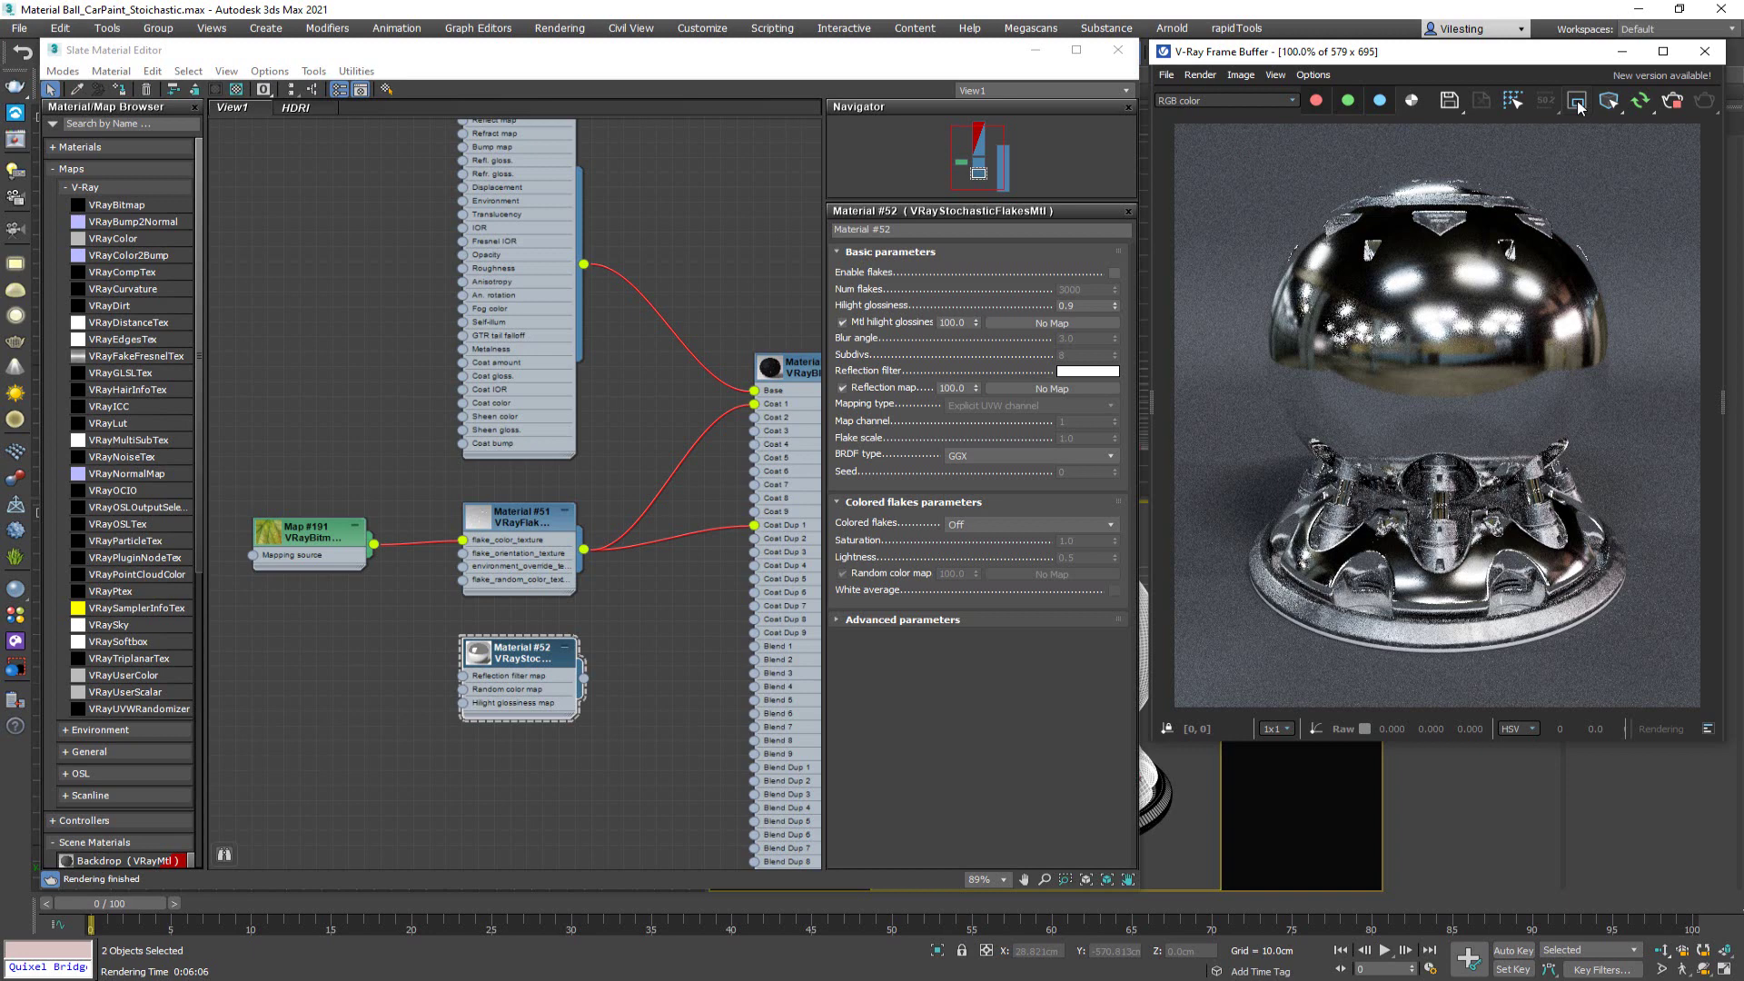
left_click(1577, 102)
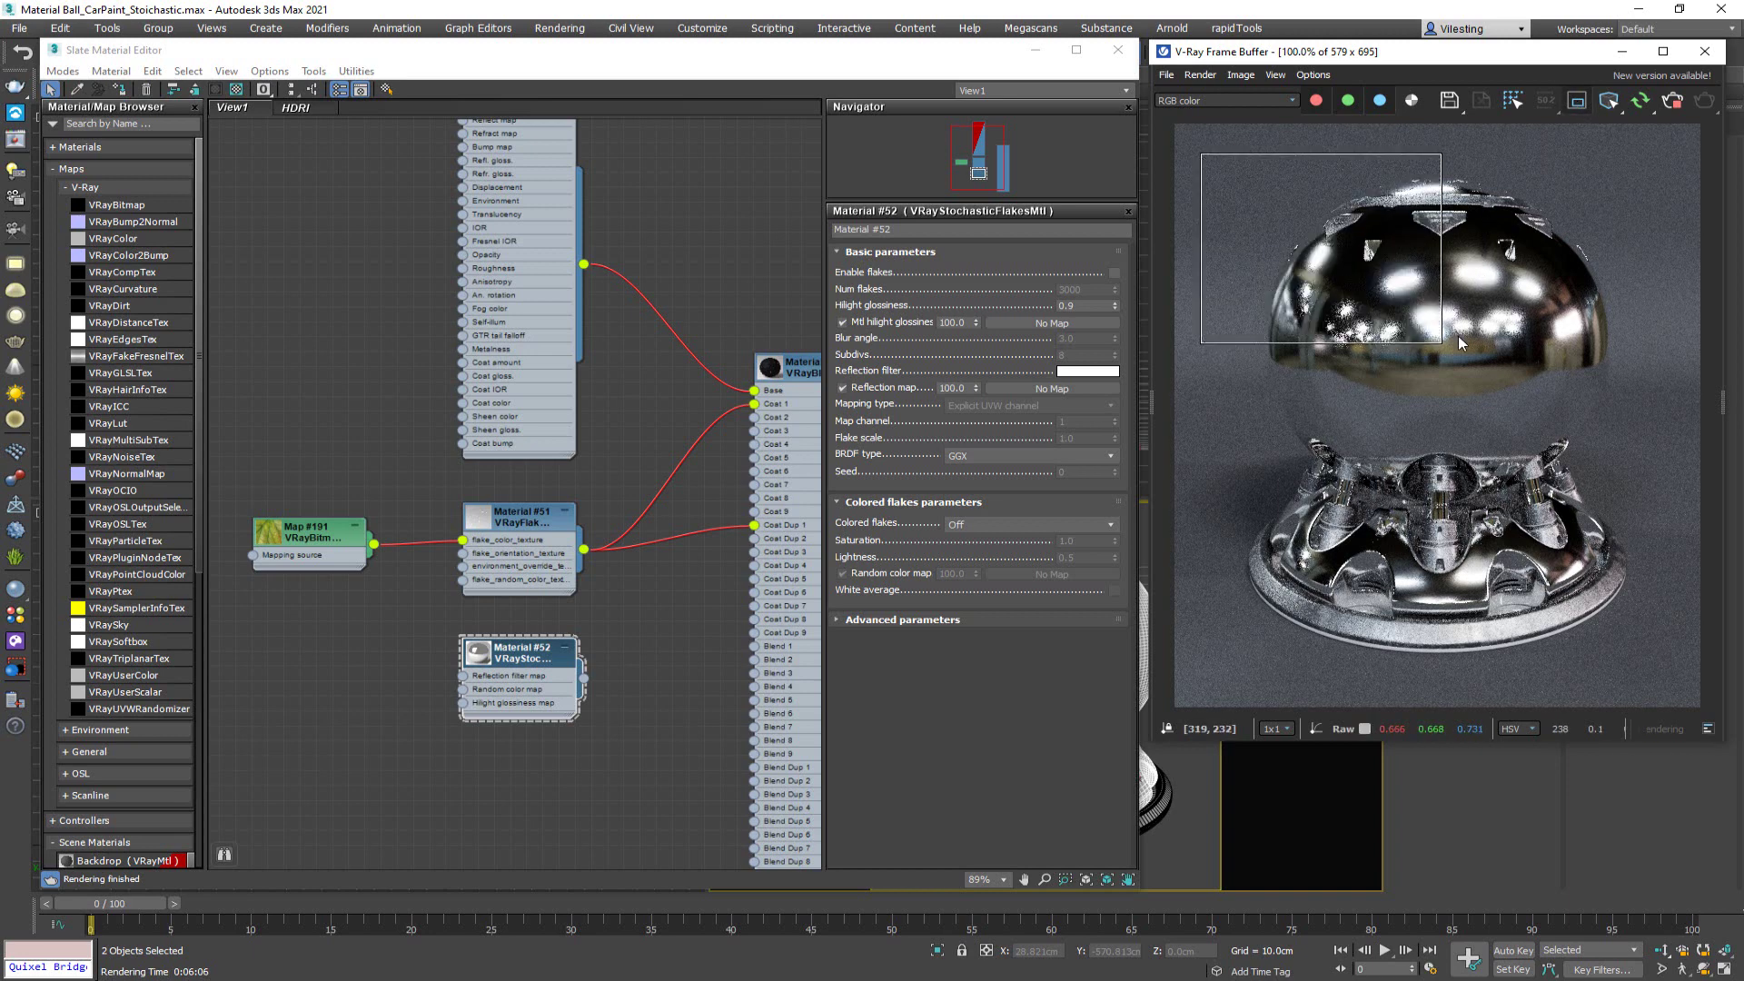
left_click_drag(1453, 342, 1447, 383)
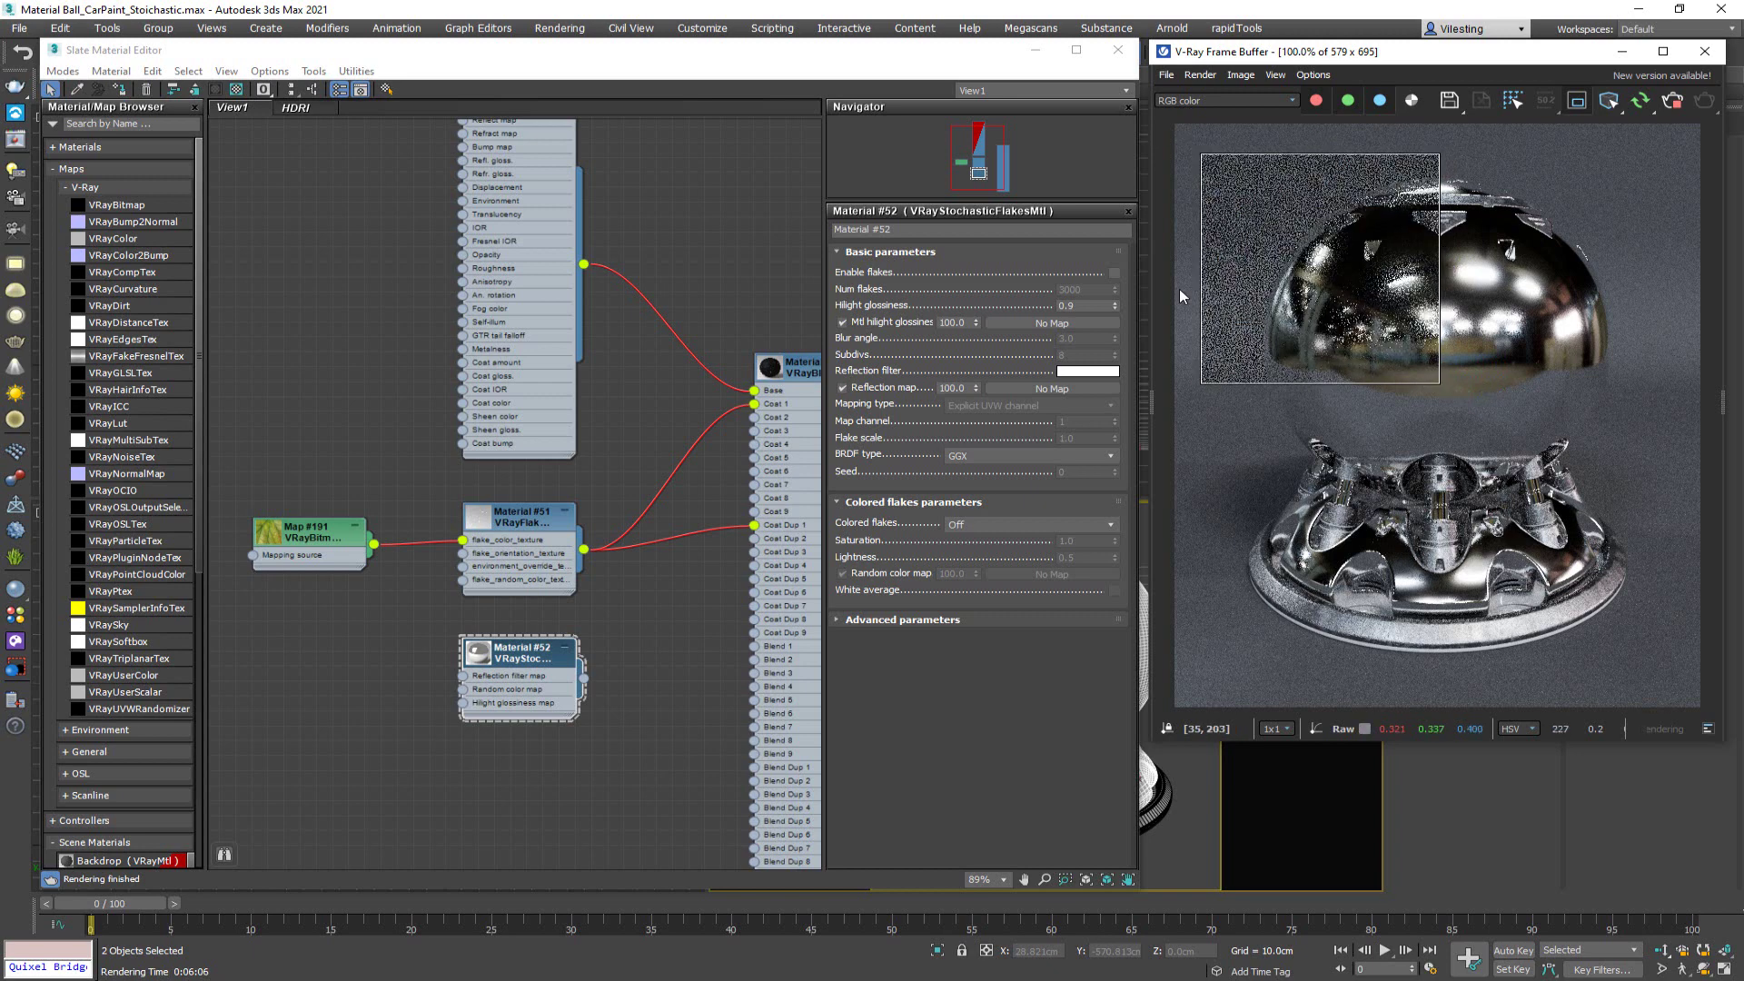
left_click(1113, 273)
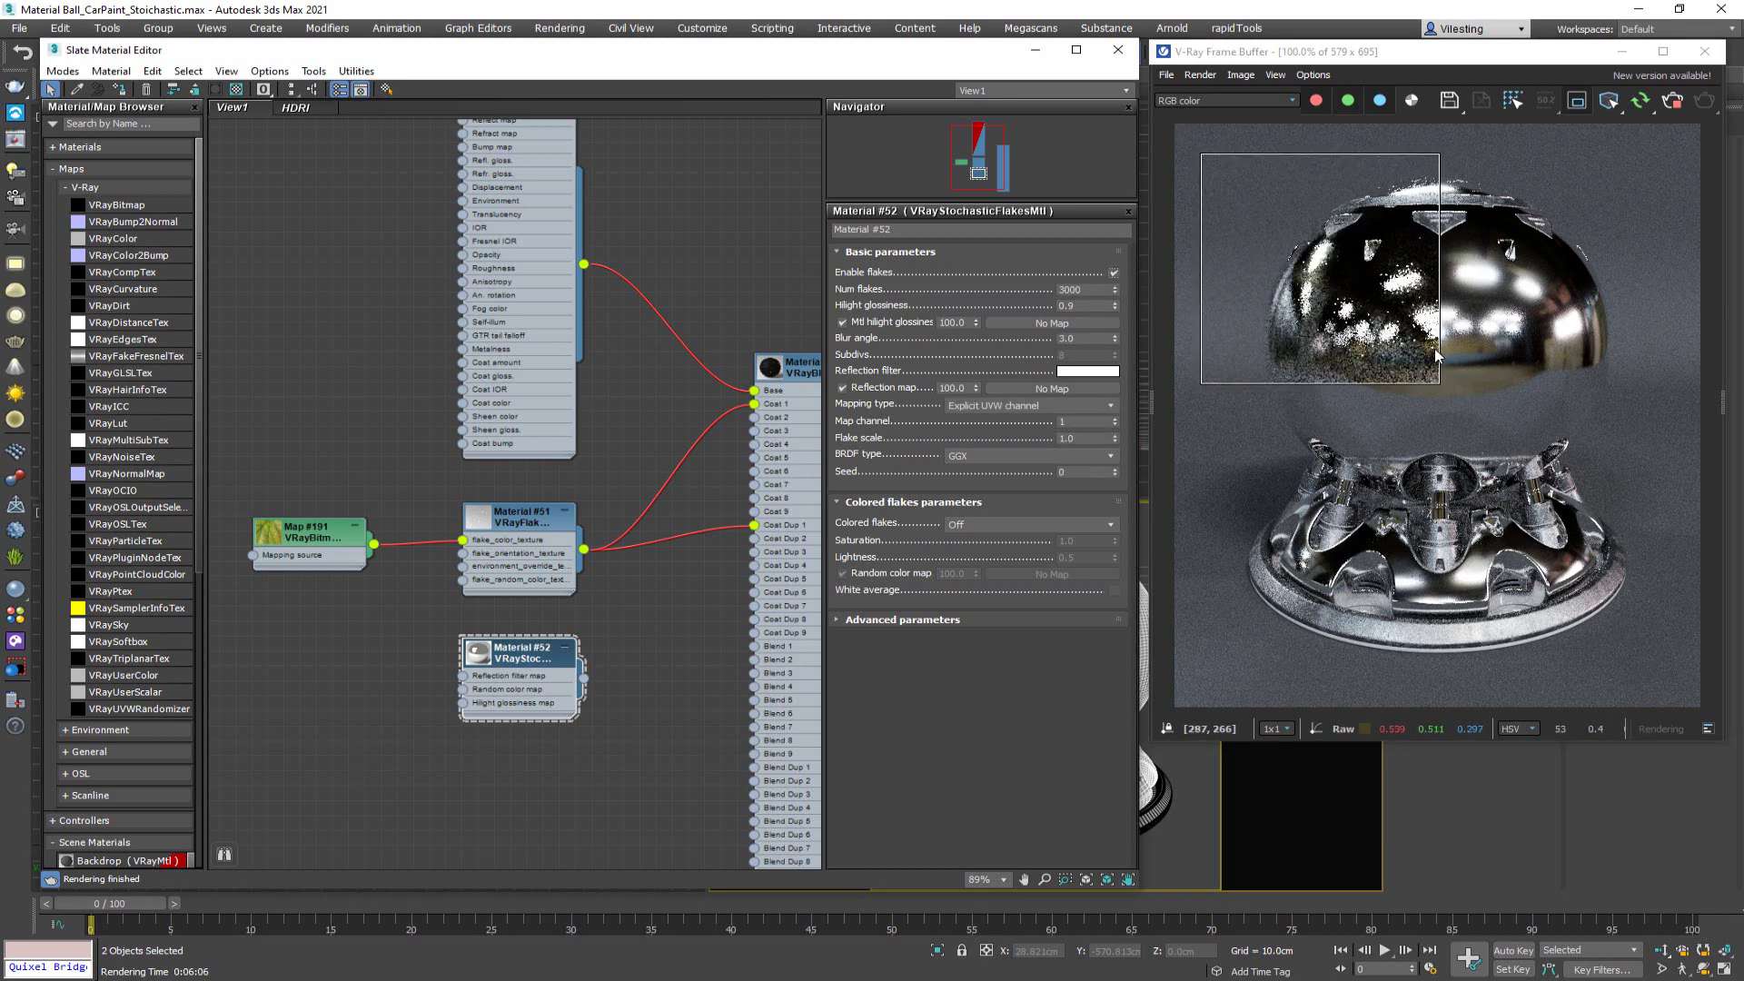
scroll(1391, 350, "up", 2)
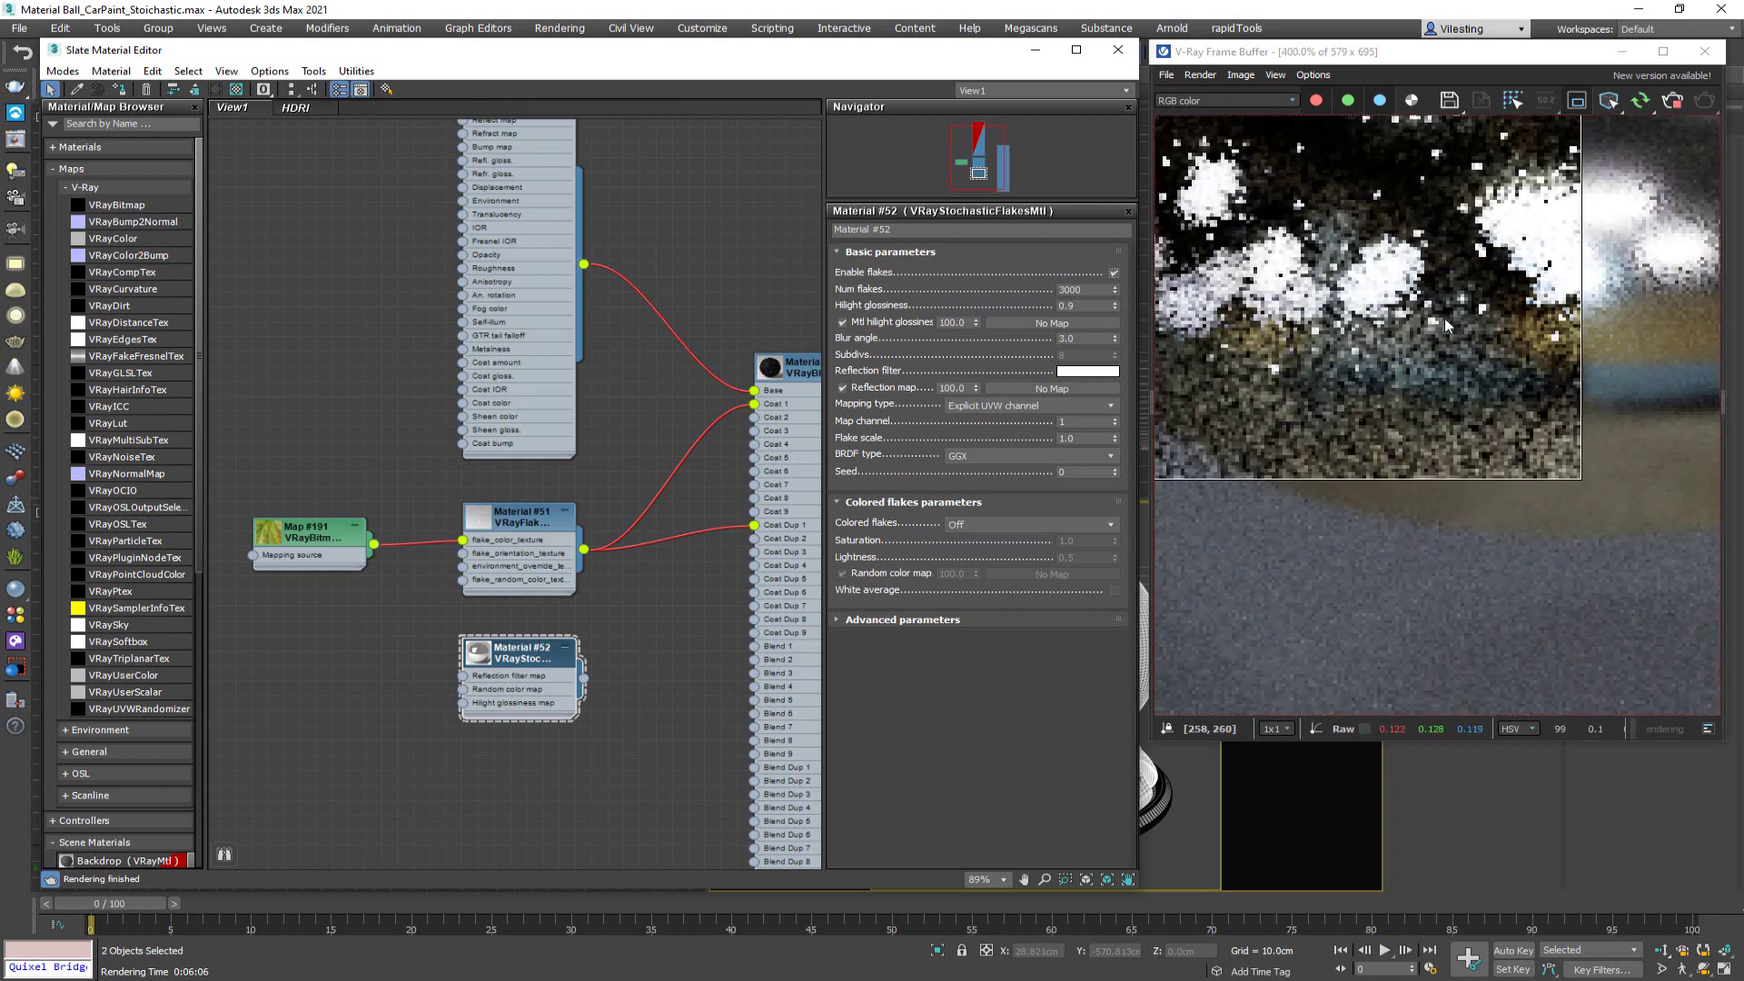
left_click(1380, 391)
scroll(1335, 420, "down", 2)
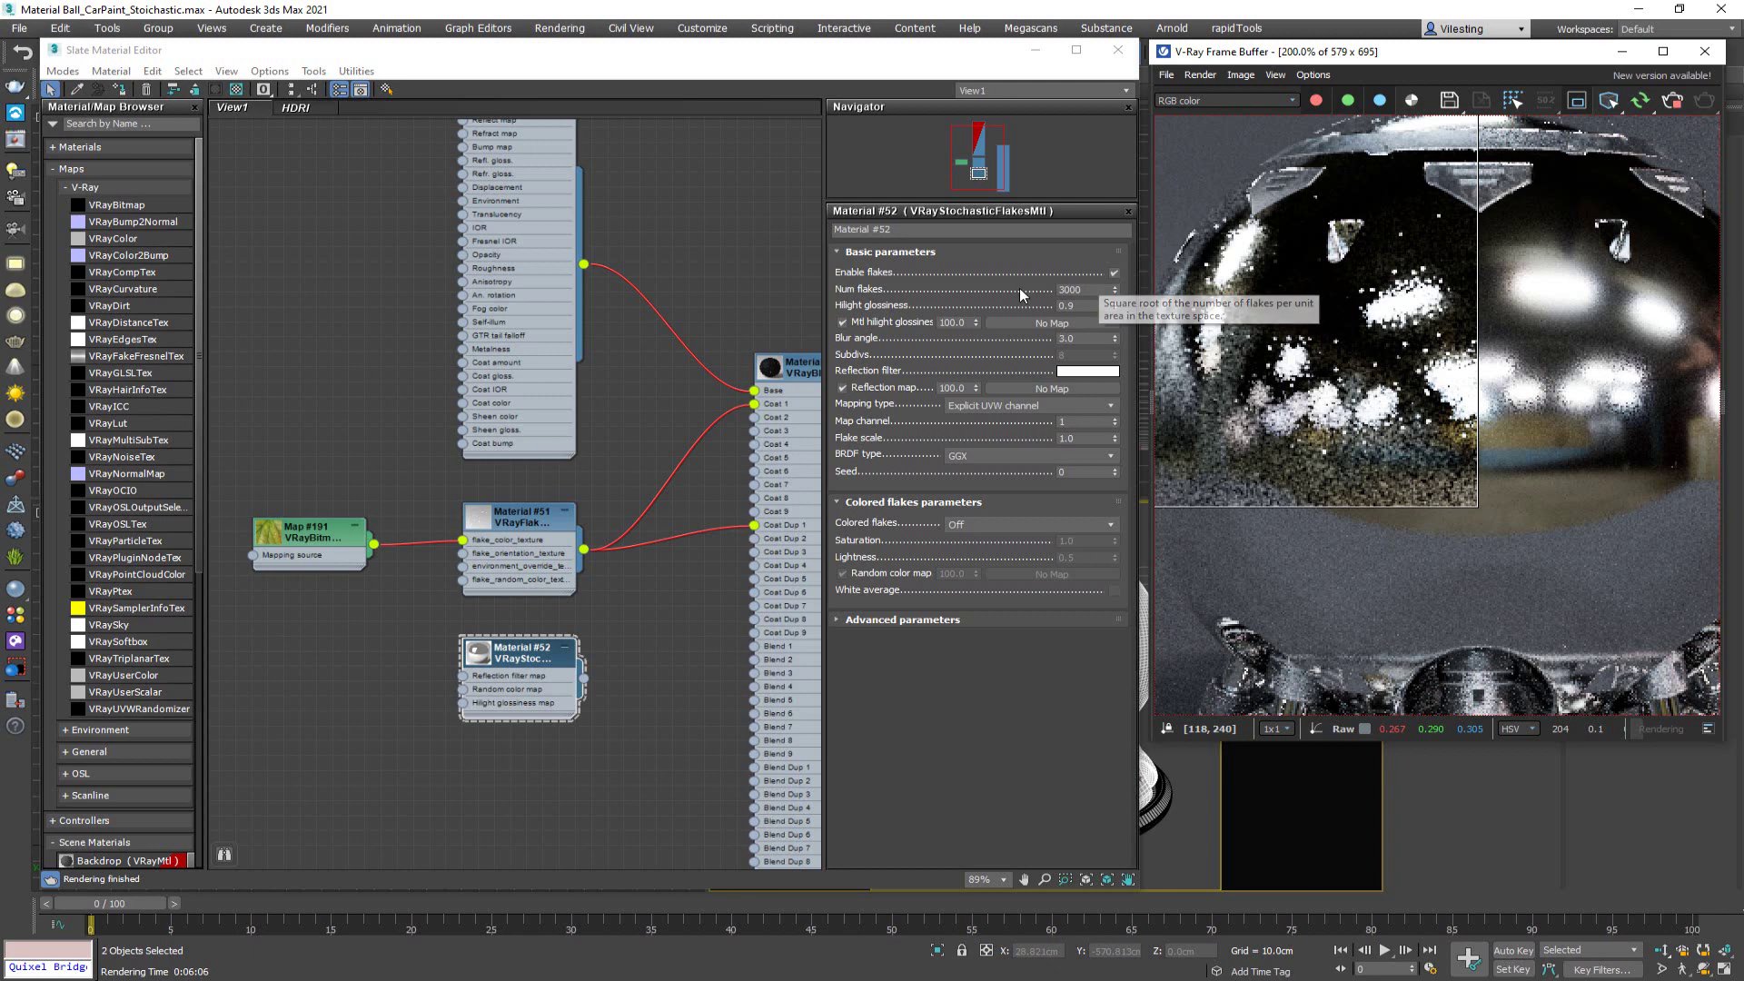
- Set the stochastic flakes material's number of flakes to 50
left_click(1084, 289)
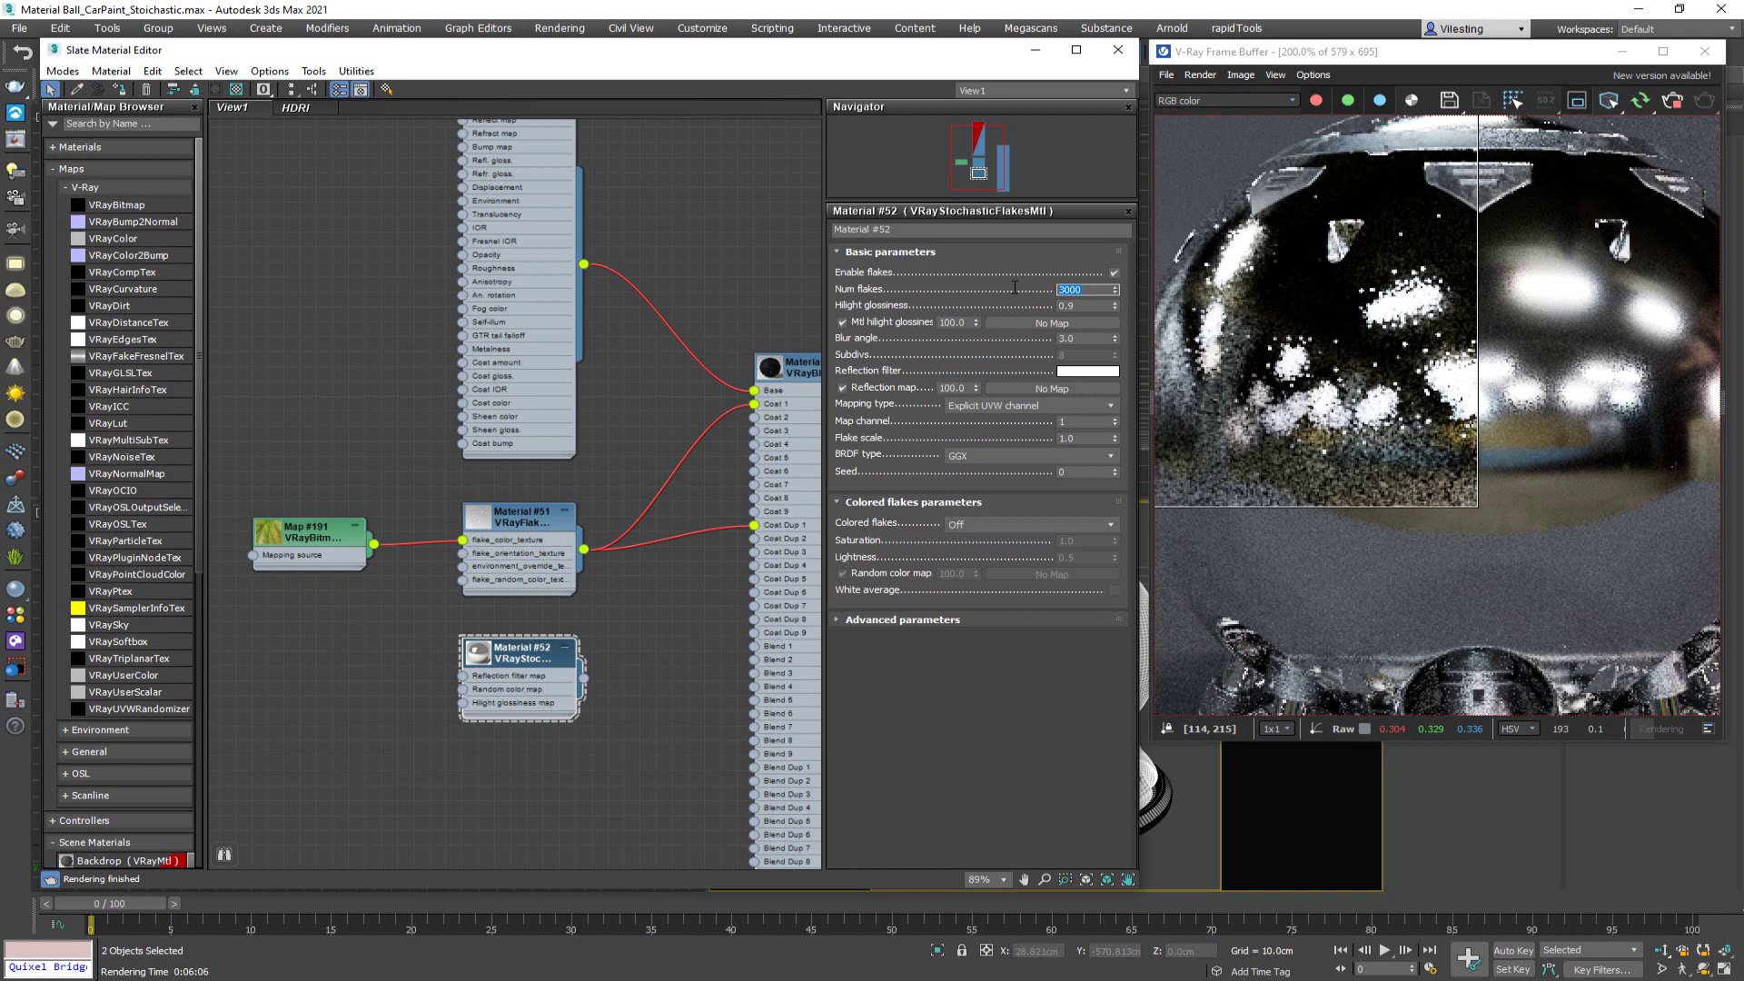
type("50")
key("Return")
scroll(1386, 336, "down", 1)
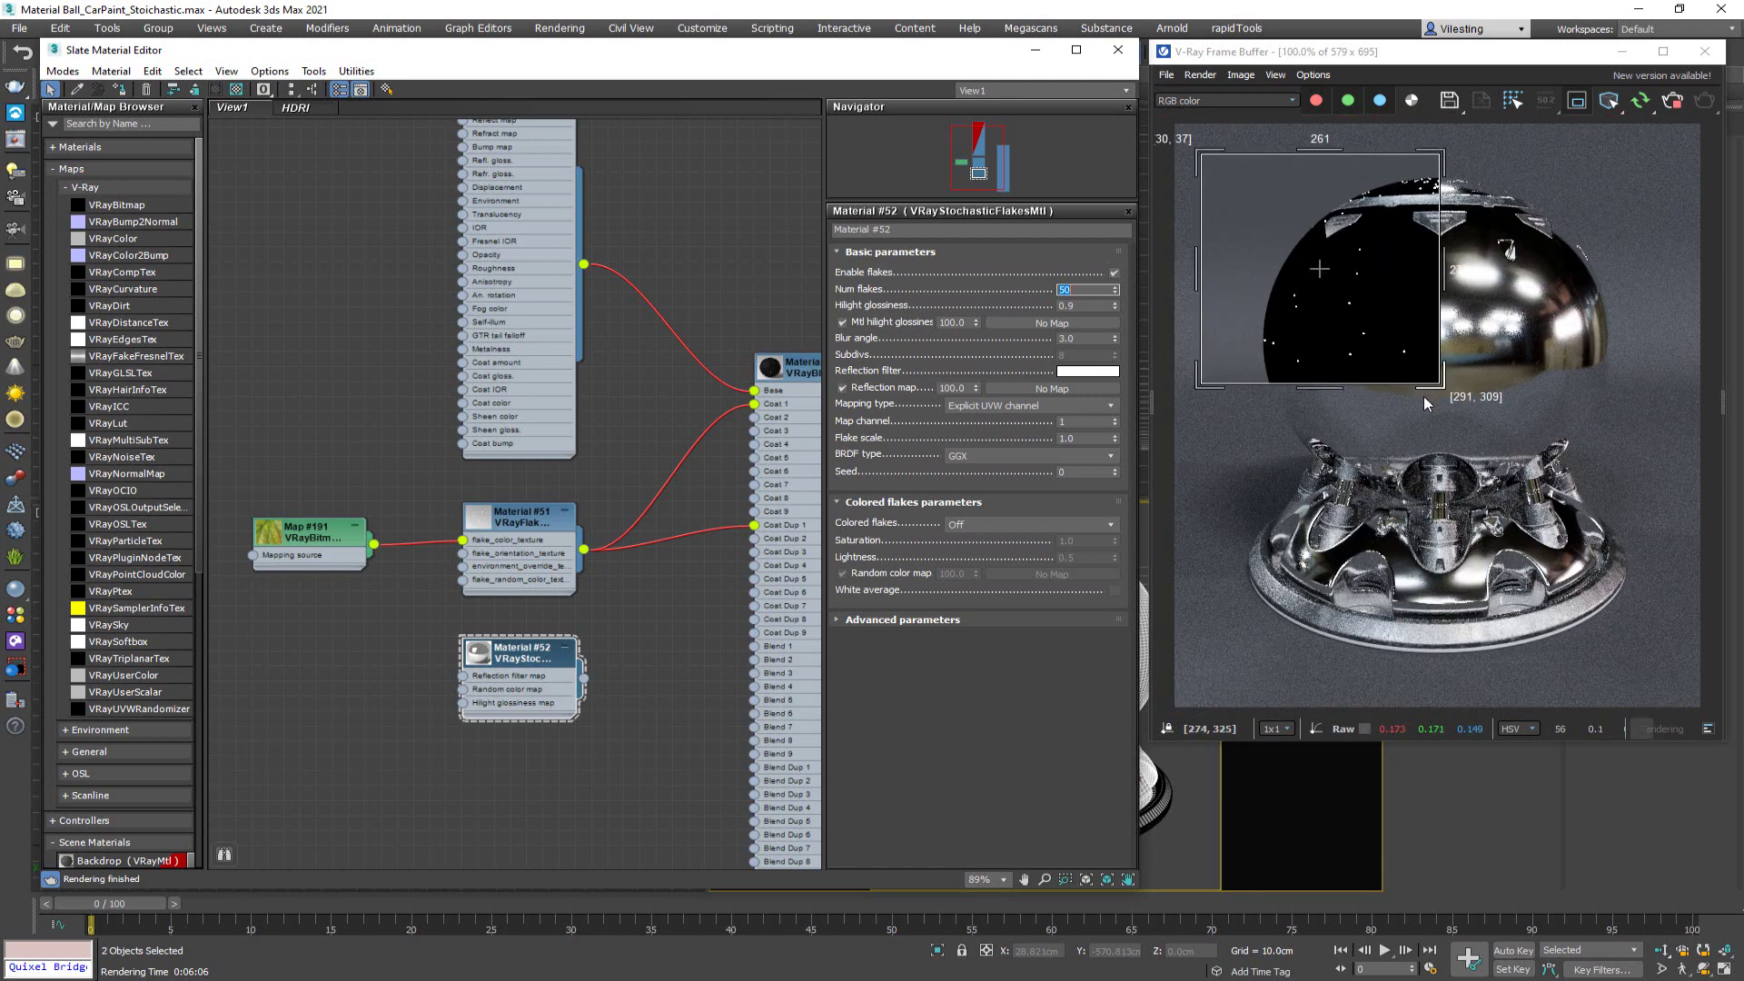
- Render the full frame as a reference and extend the render region down past the sphere's lower edge, to about 264 by 382 pixels
left_click(1581, 106)
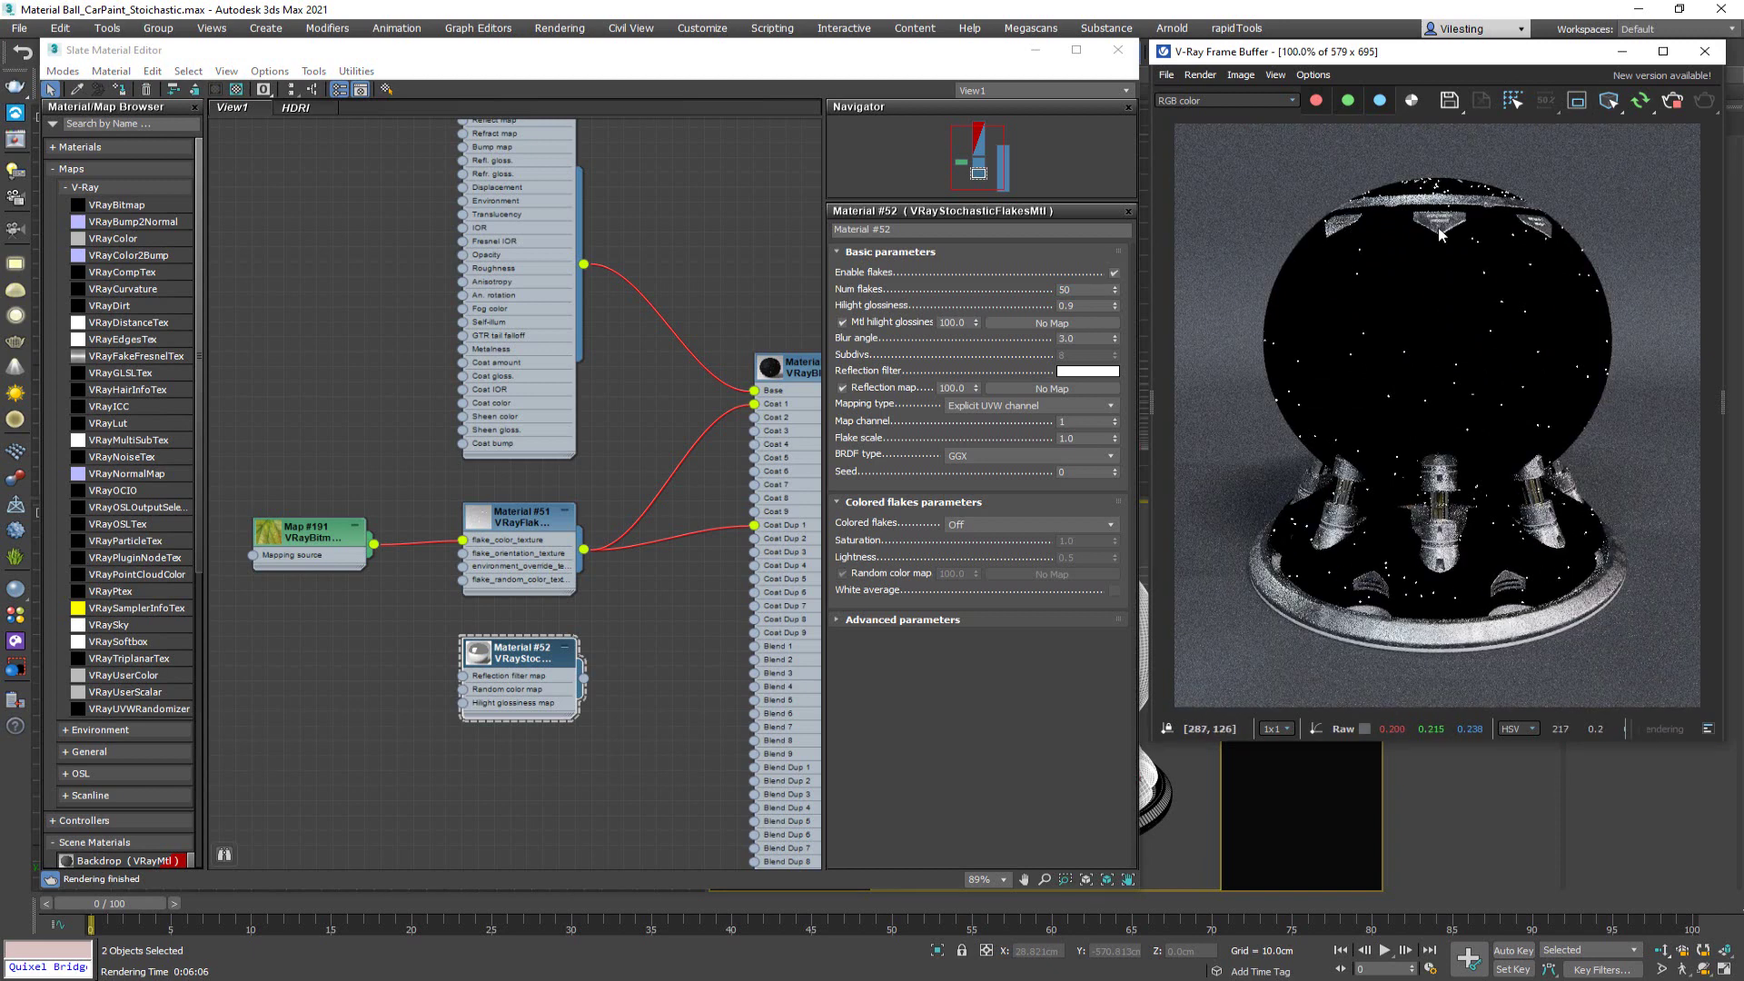
left_click(1580, 106)
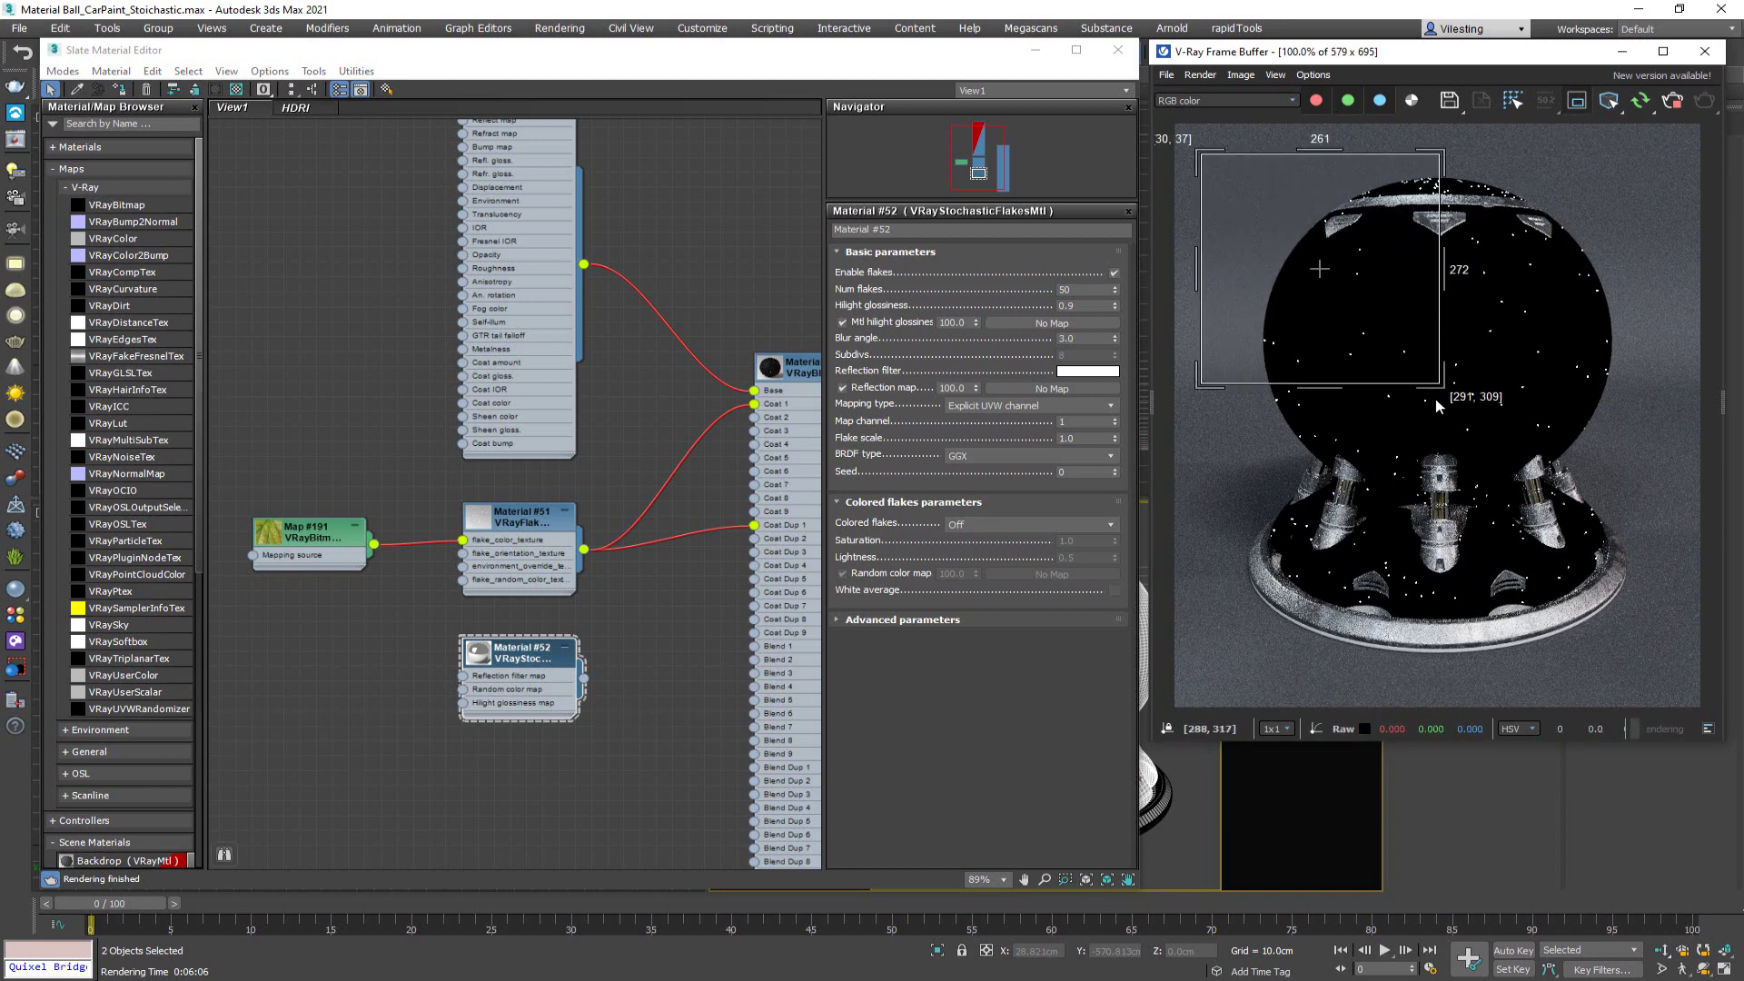
left_click_drag(1436, 392, 1444, 476)
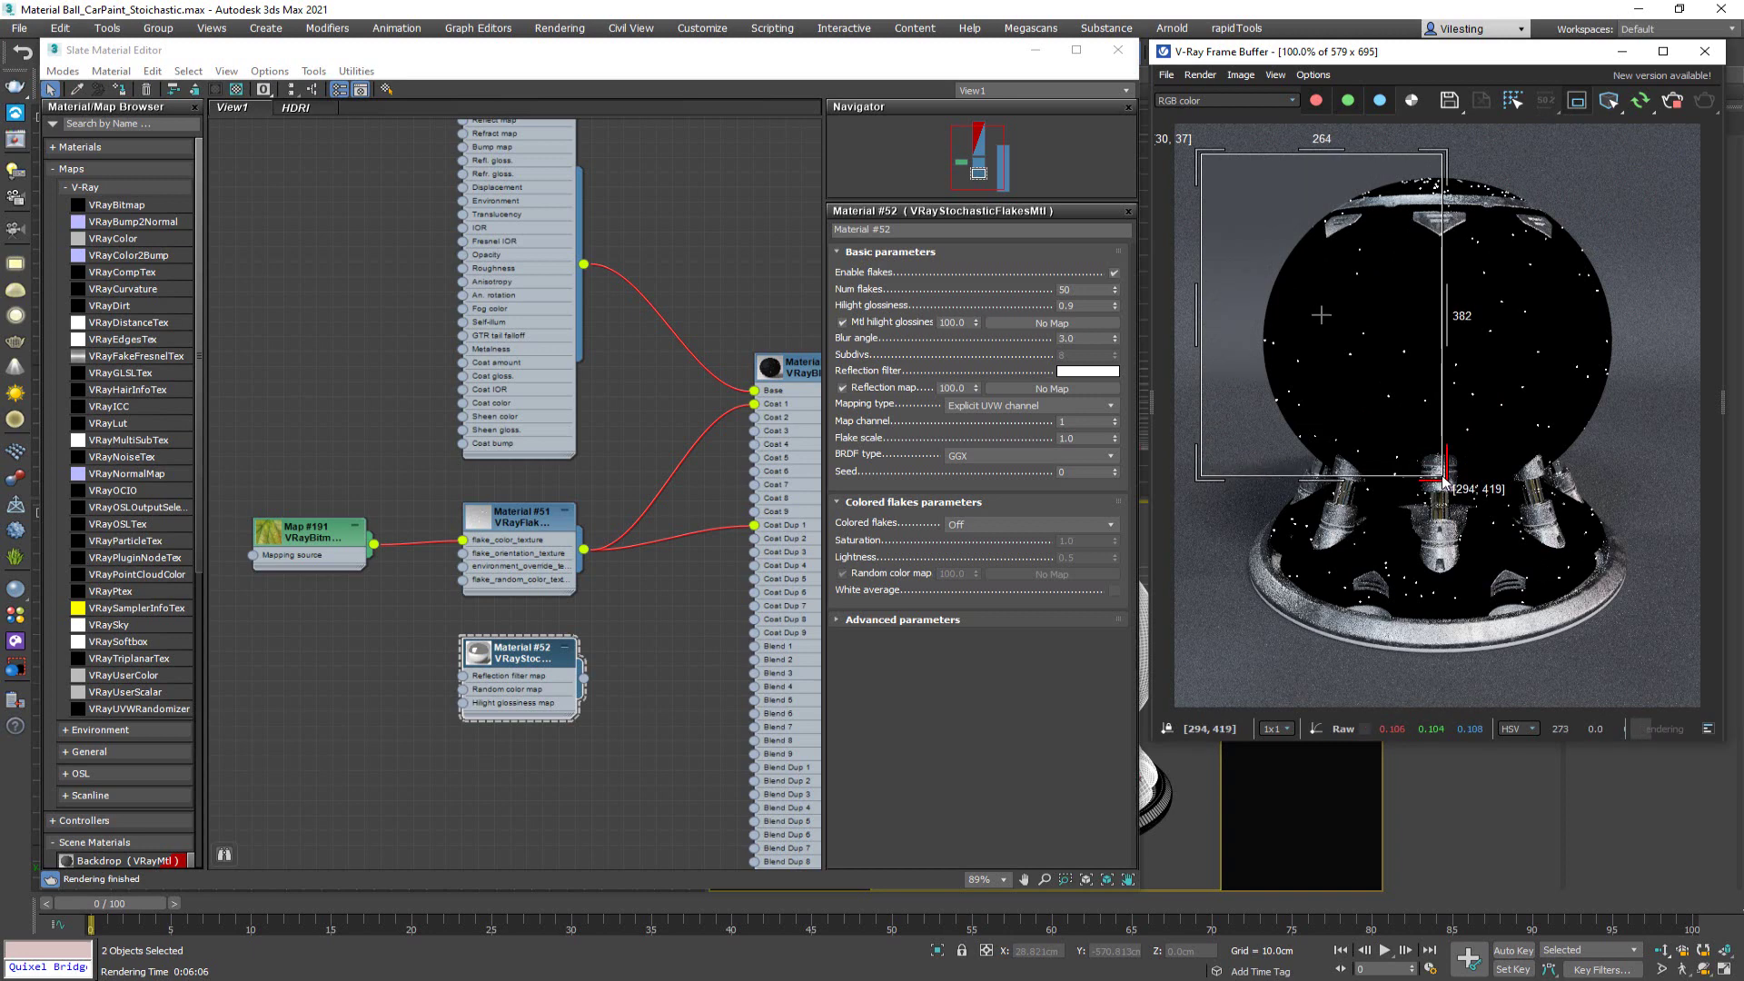
- Set the stochastic material's flake scale to 10 and inspect the flake size and density up close
scroll(1311, 223, "up", 1)
middle_click_drag(1310, 223, 1373, 302)
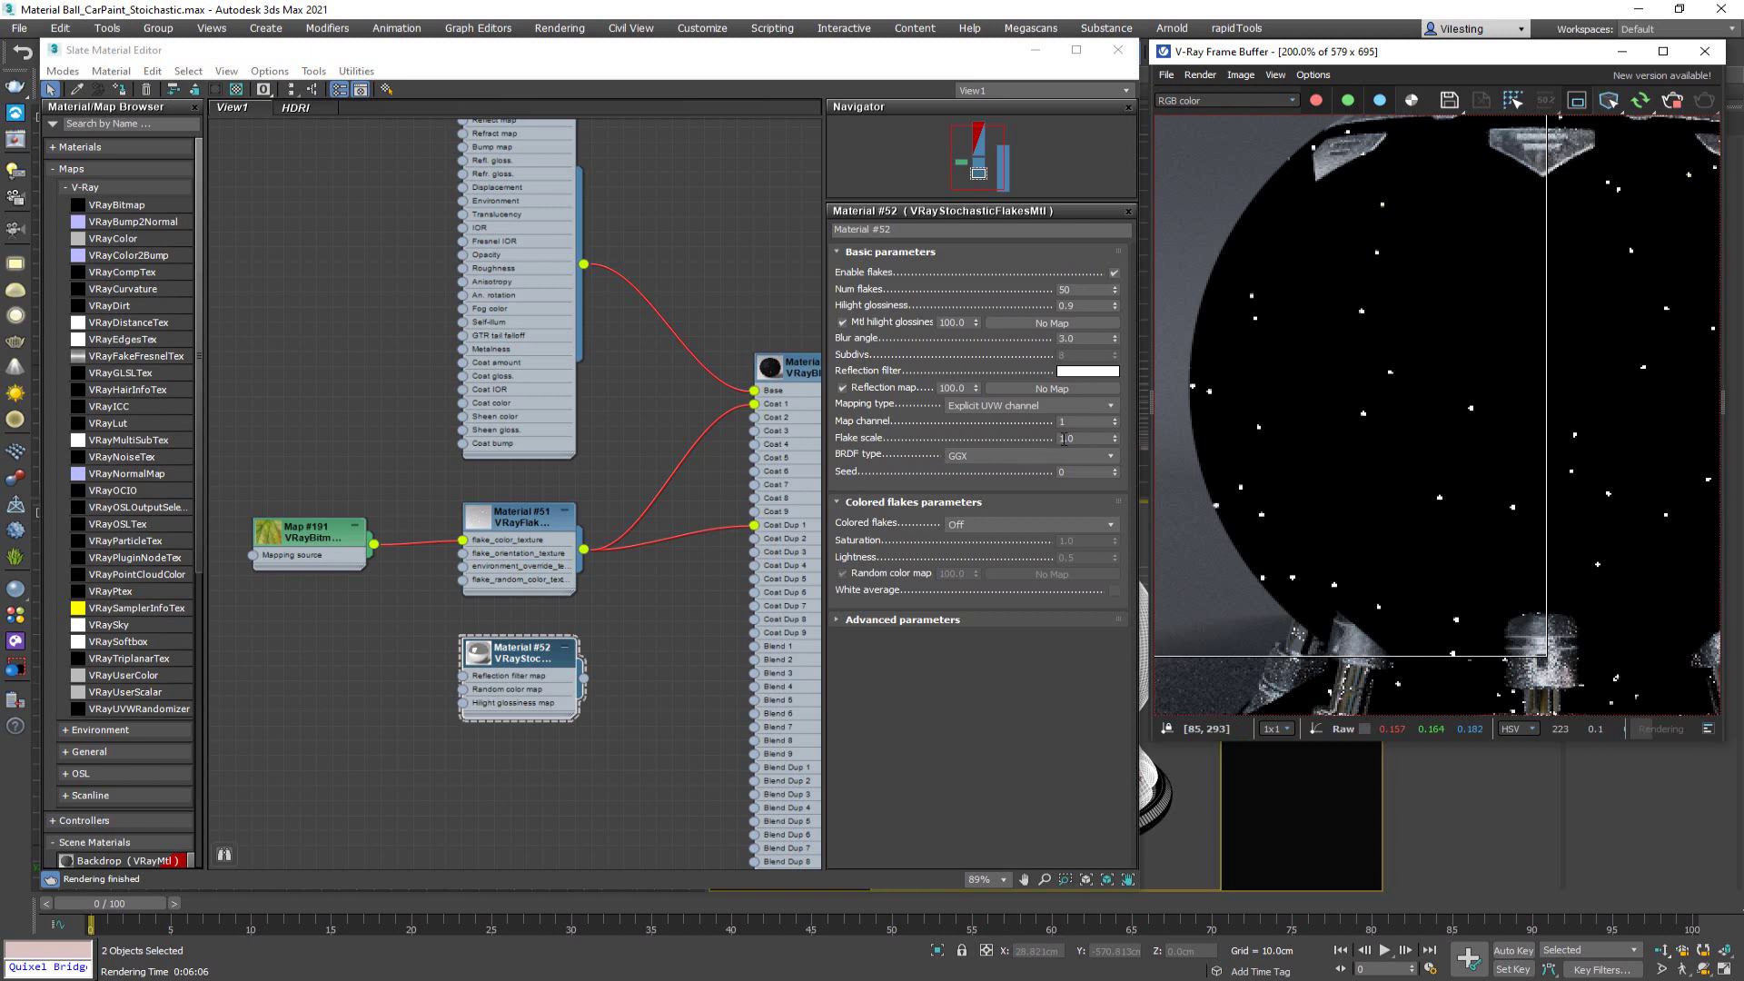
left_click_drag(1080, 439, 1058, 439)
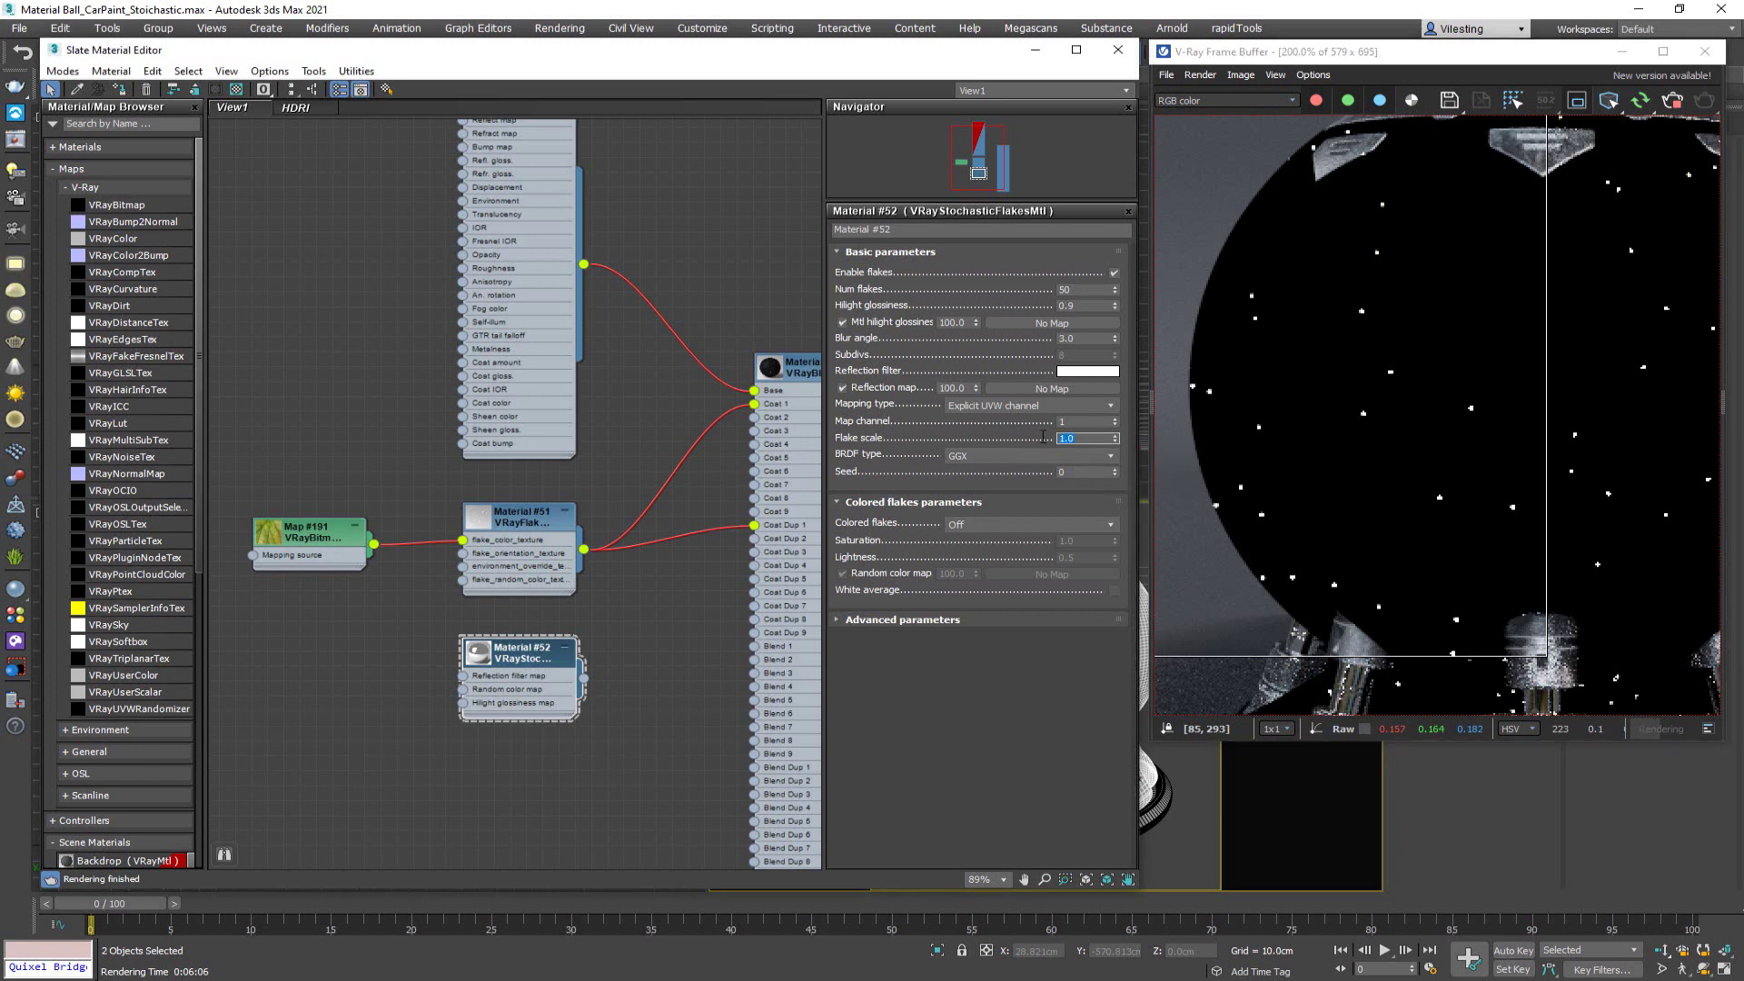
type("10")
key("Return")
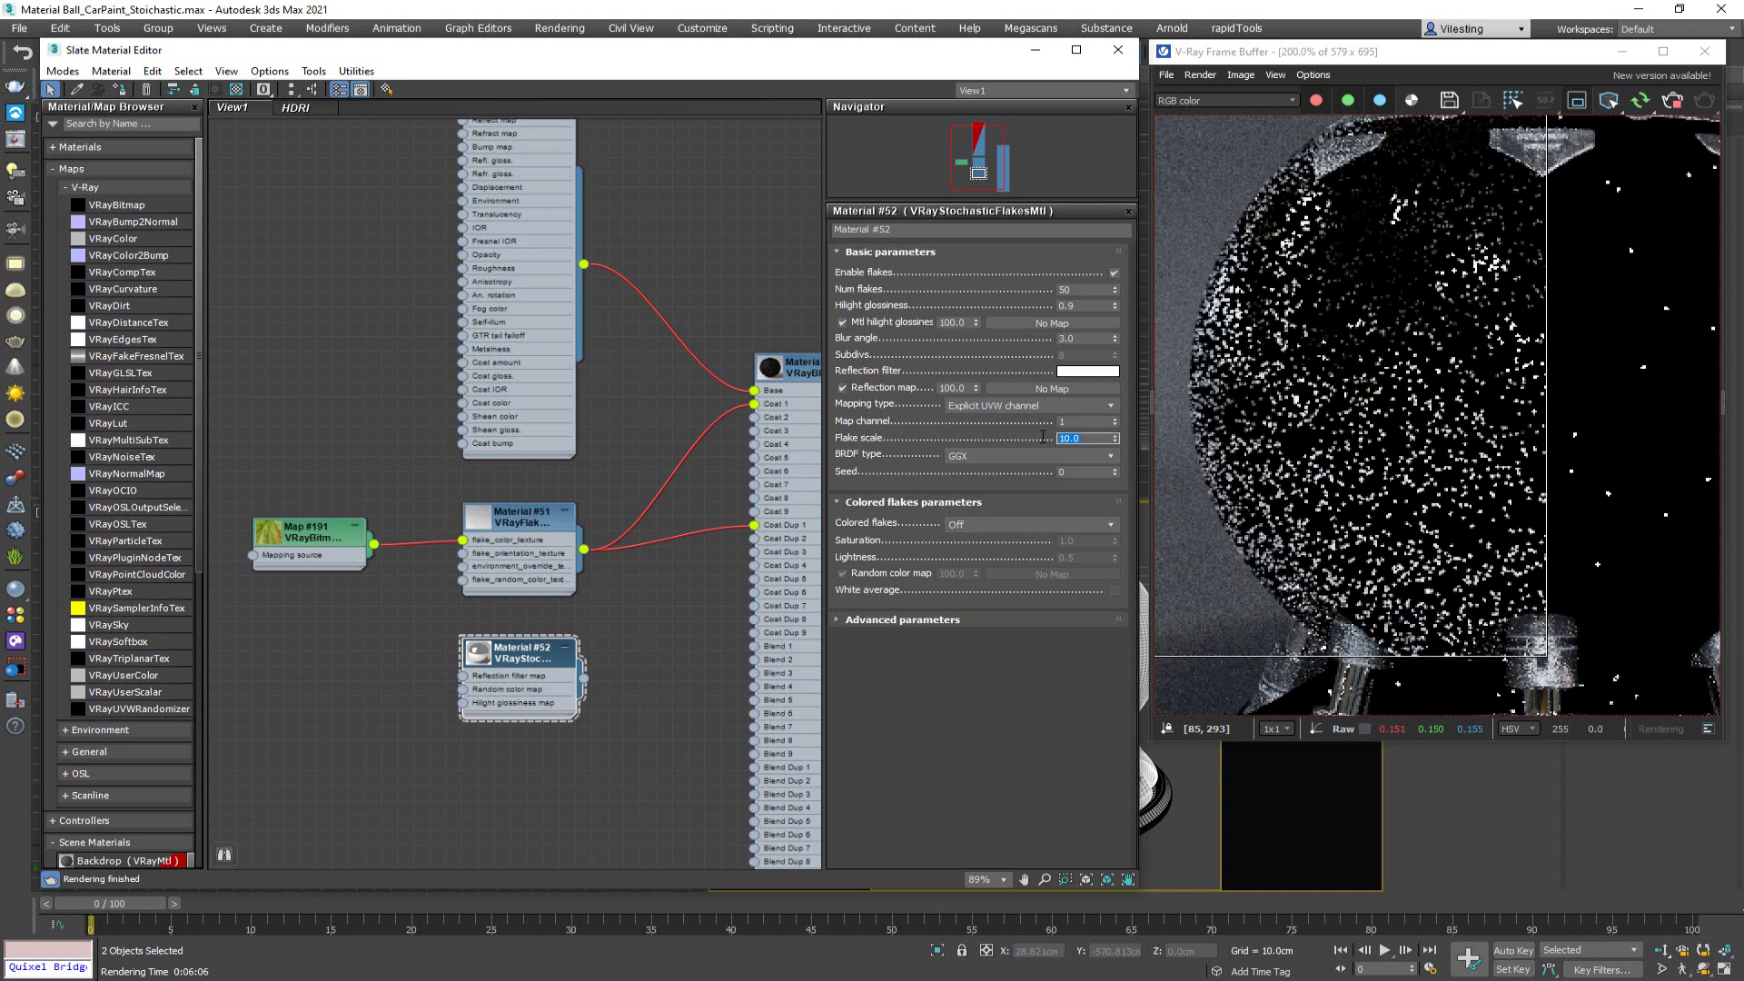
scroll(1417, 408, "down", 2)
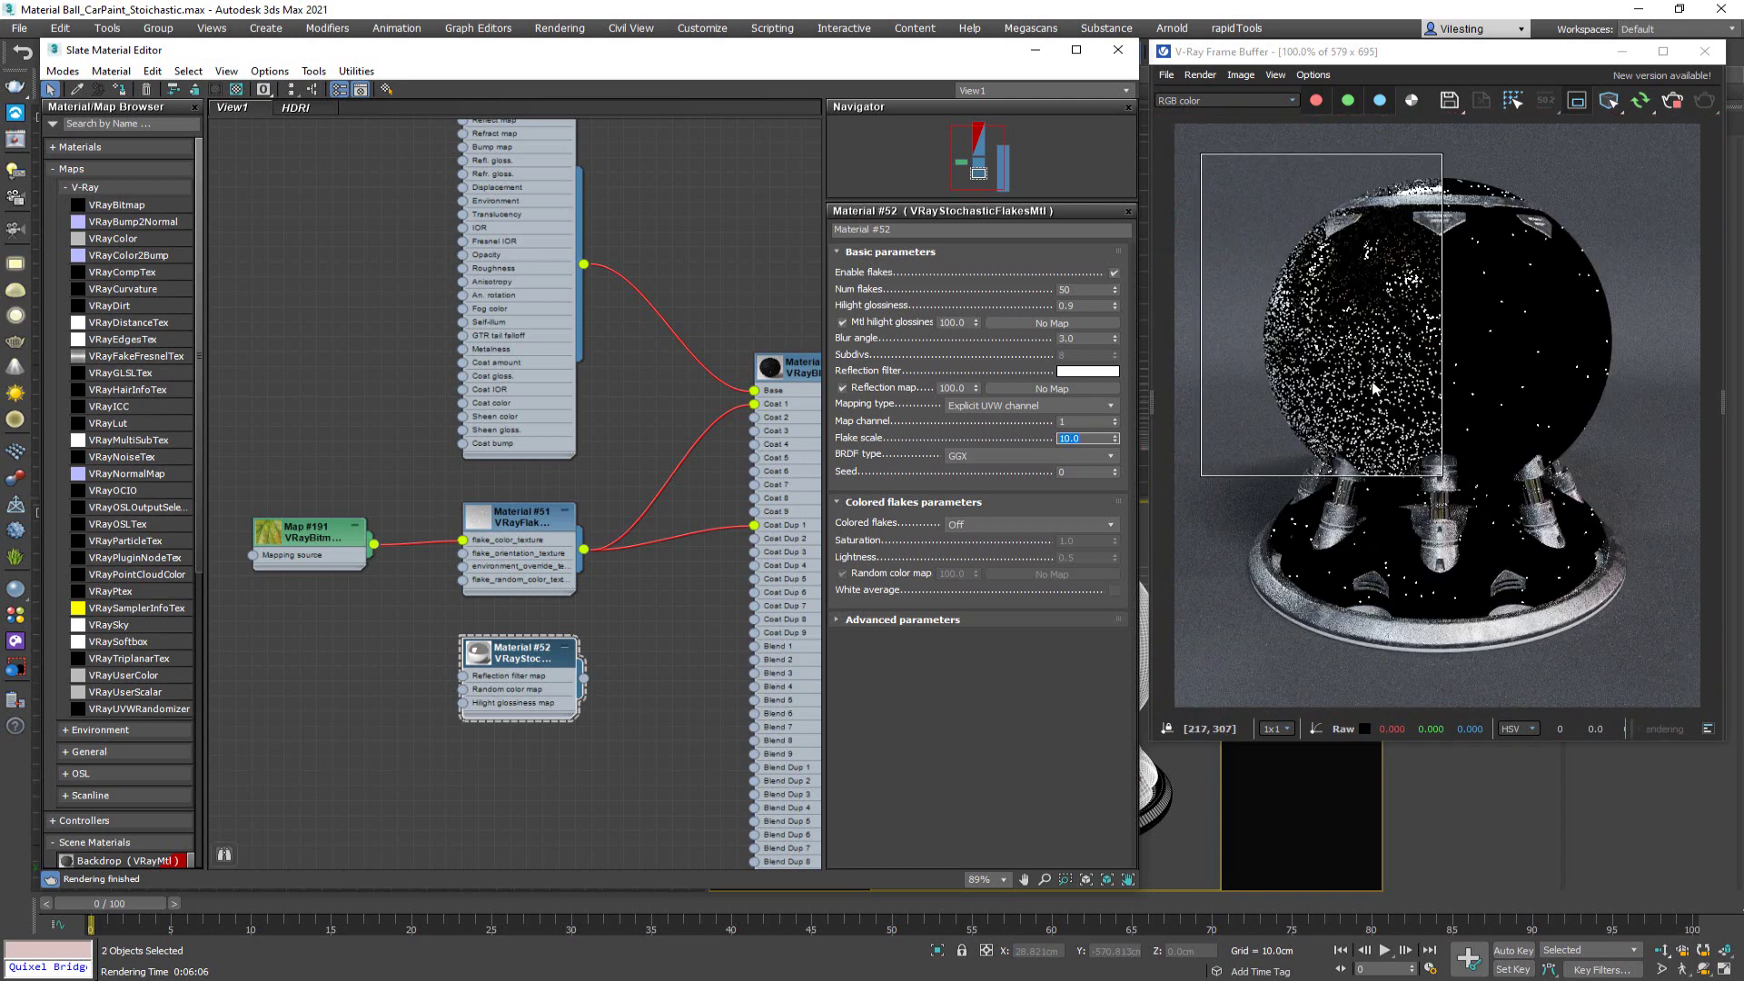
scroll(1401, 452, "up", 2)
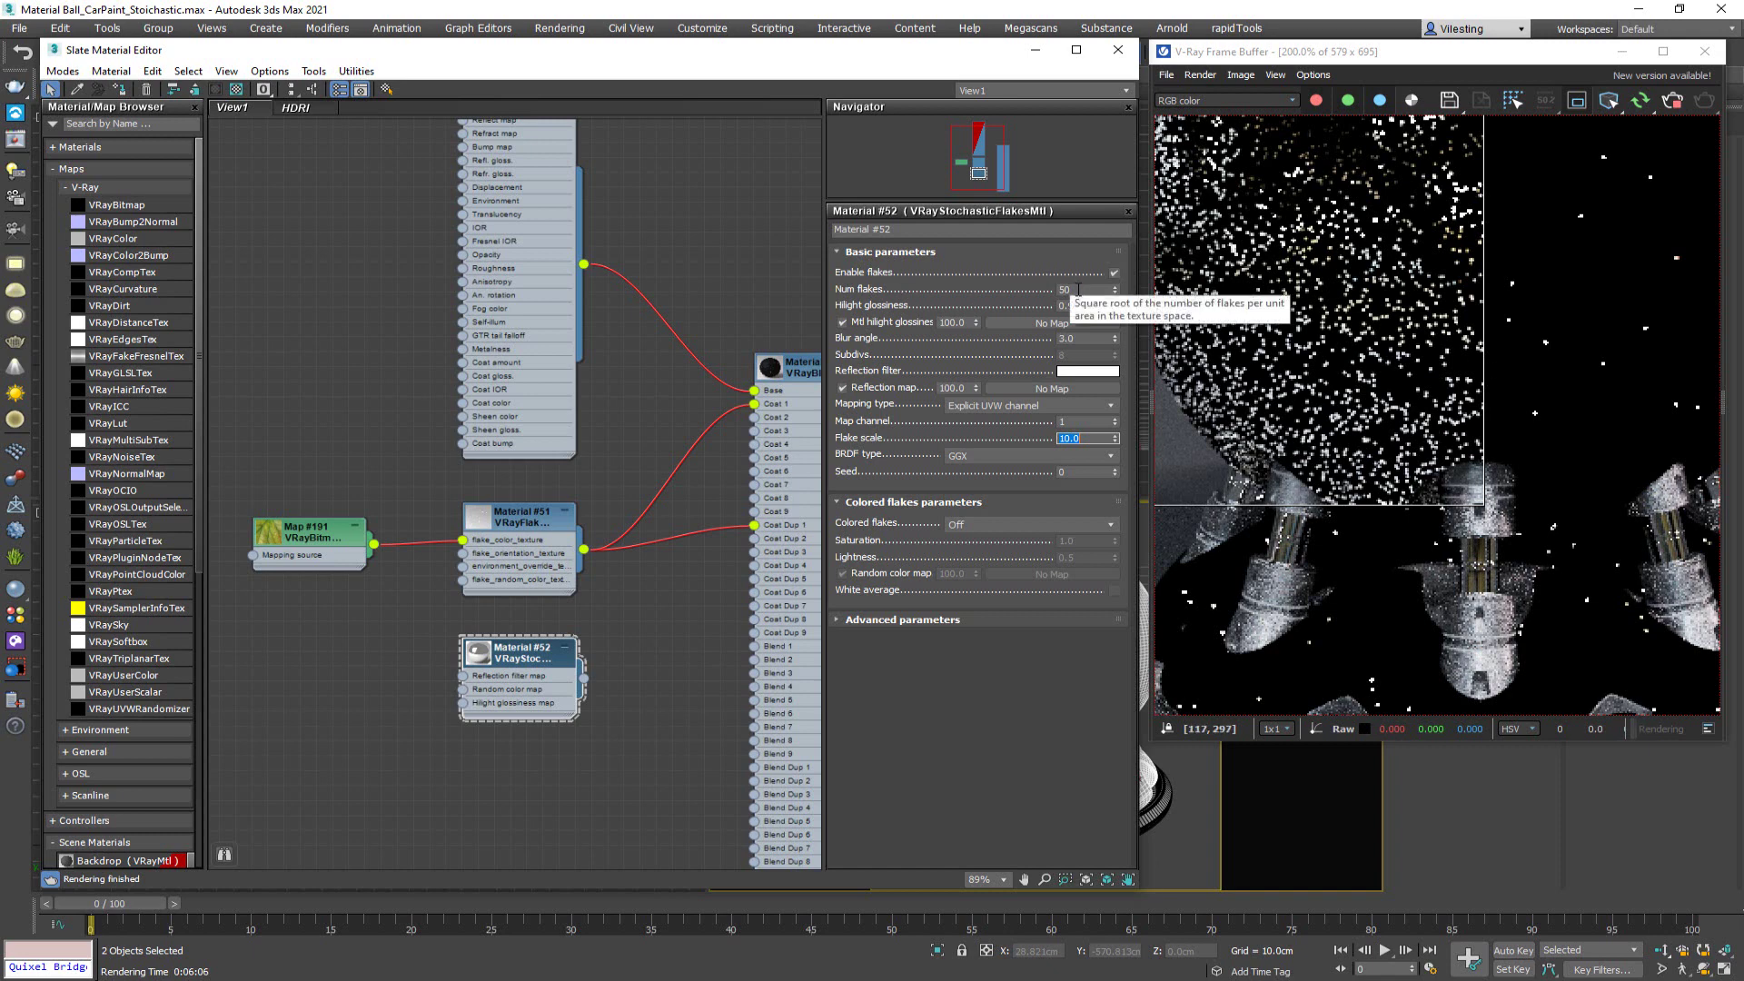
scroll(1449, 389, "down", 2)
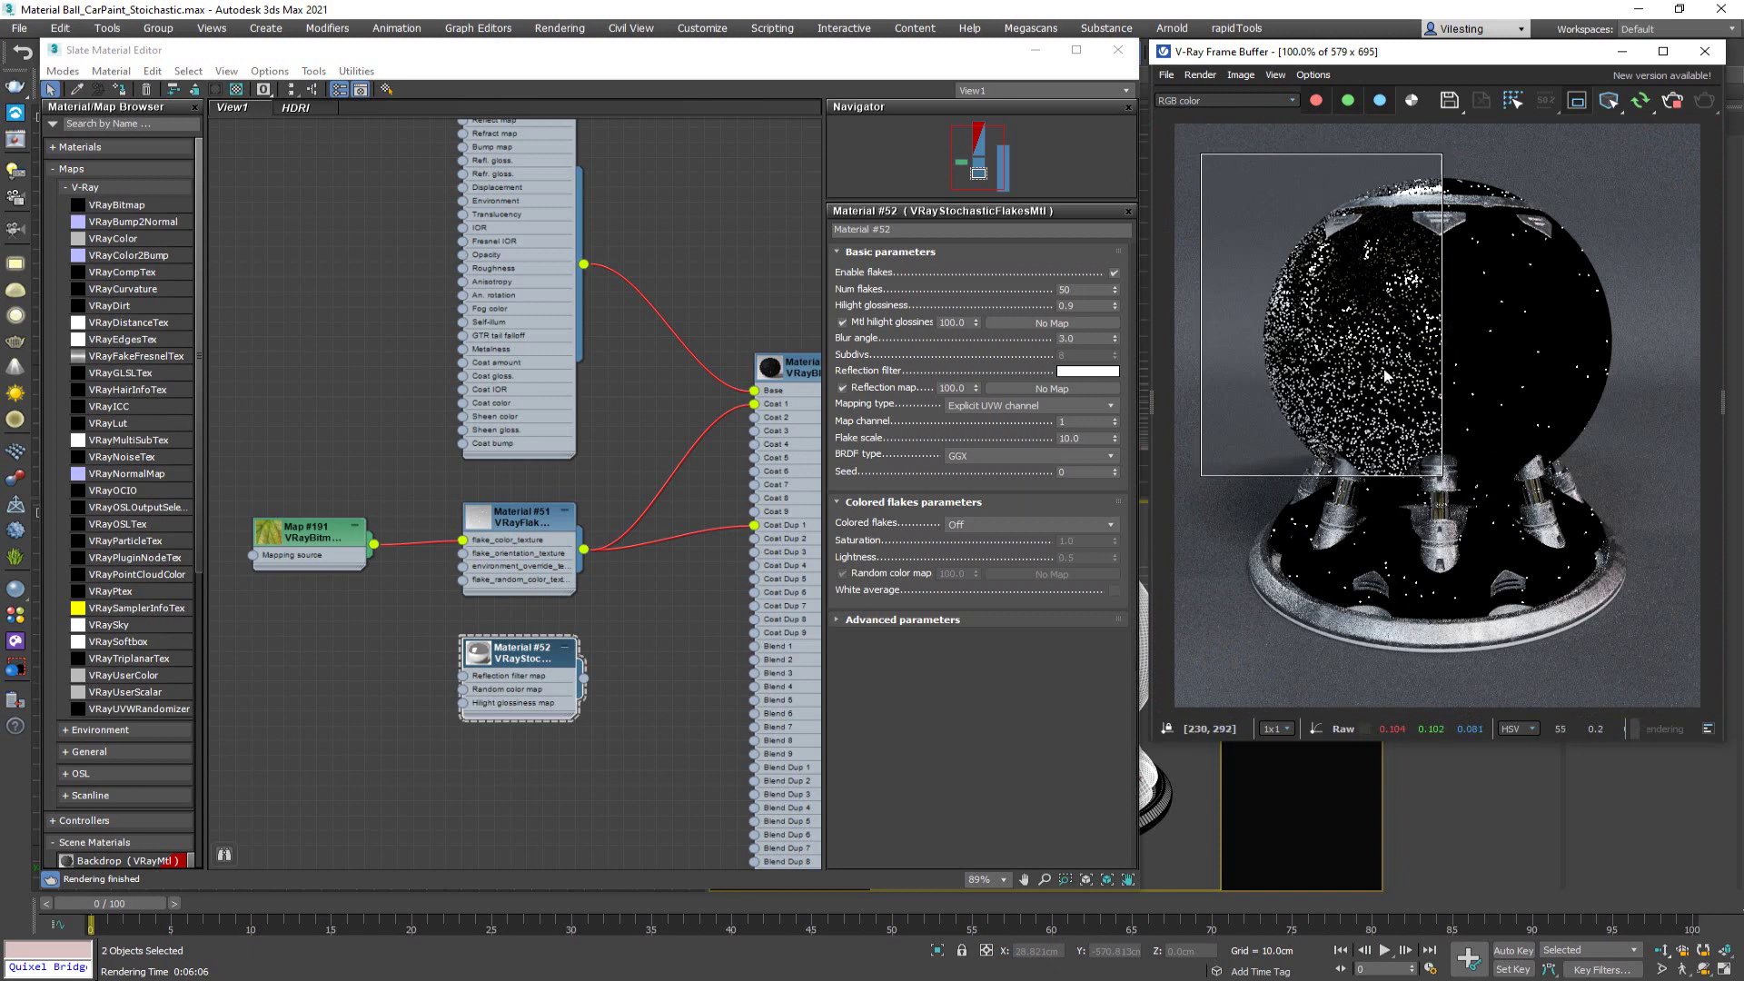
- Set the number of flakes to 10 and compare the rendered flakes with the CarPaint.jpg reference photo
scroll(1383, 372, "up", 2)
double_click(1057, 290)
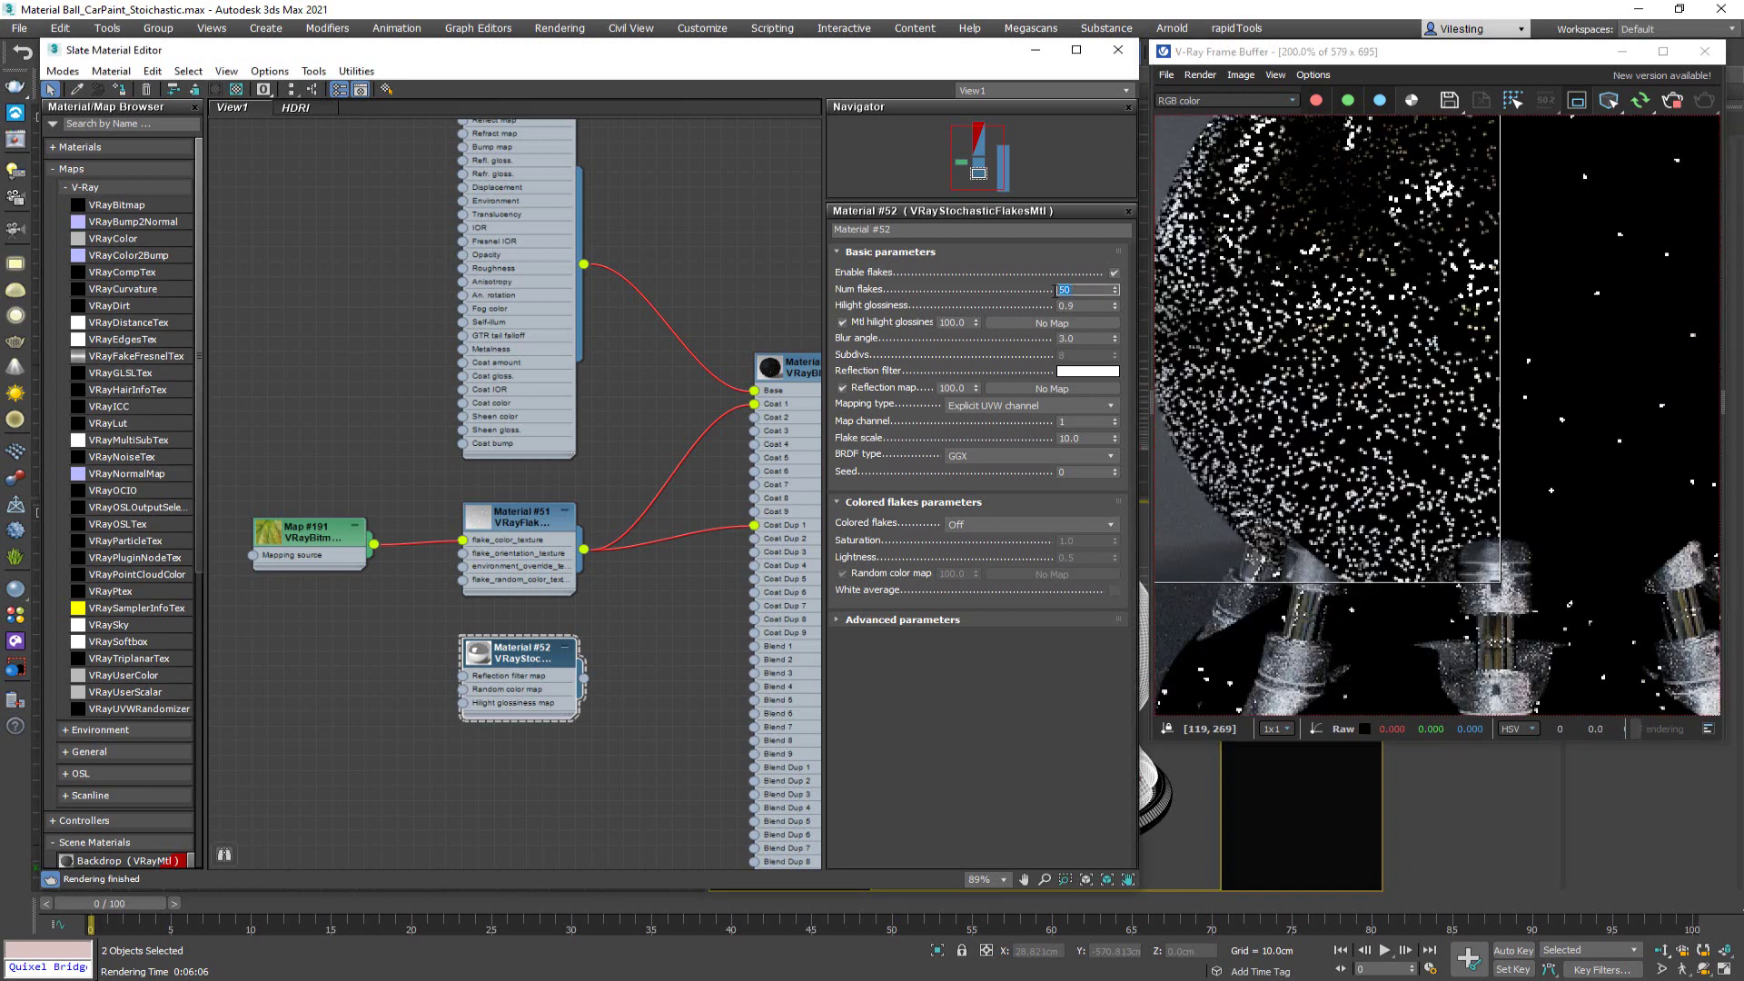
type("10")
key("Return")
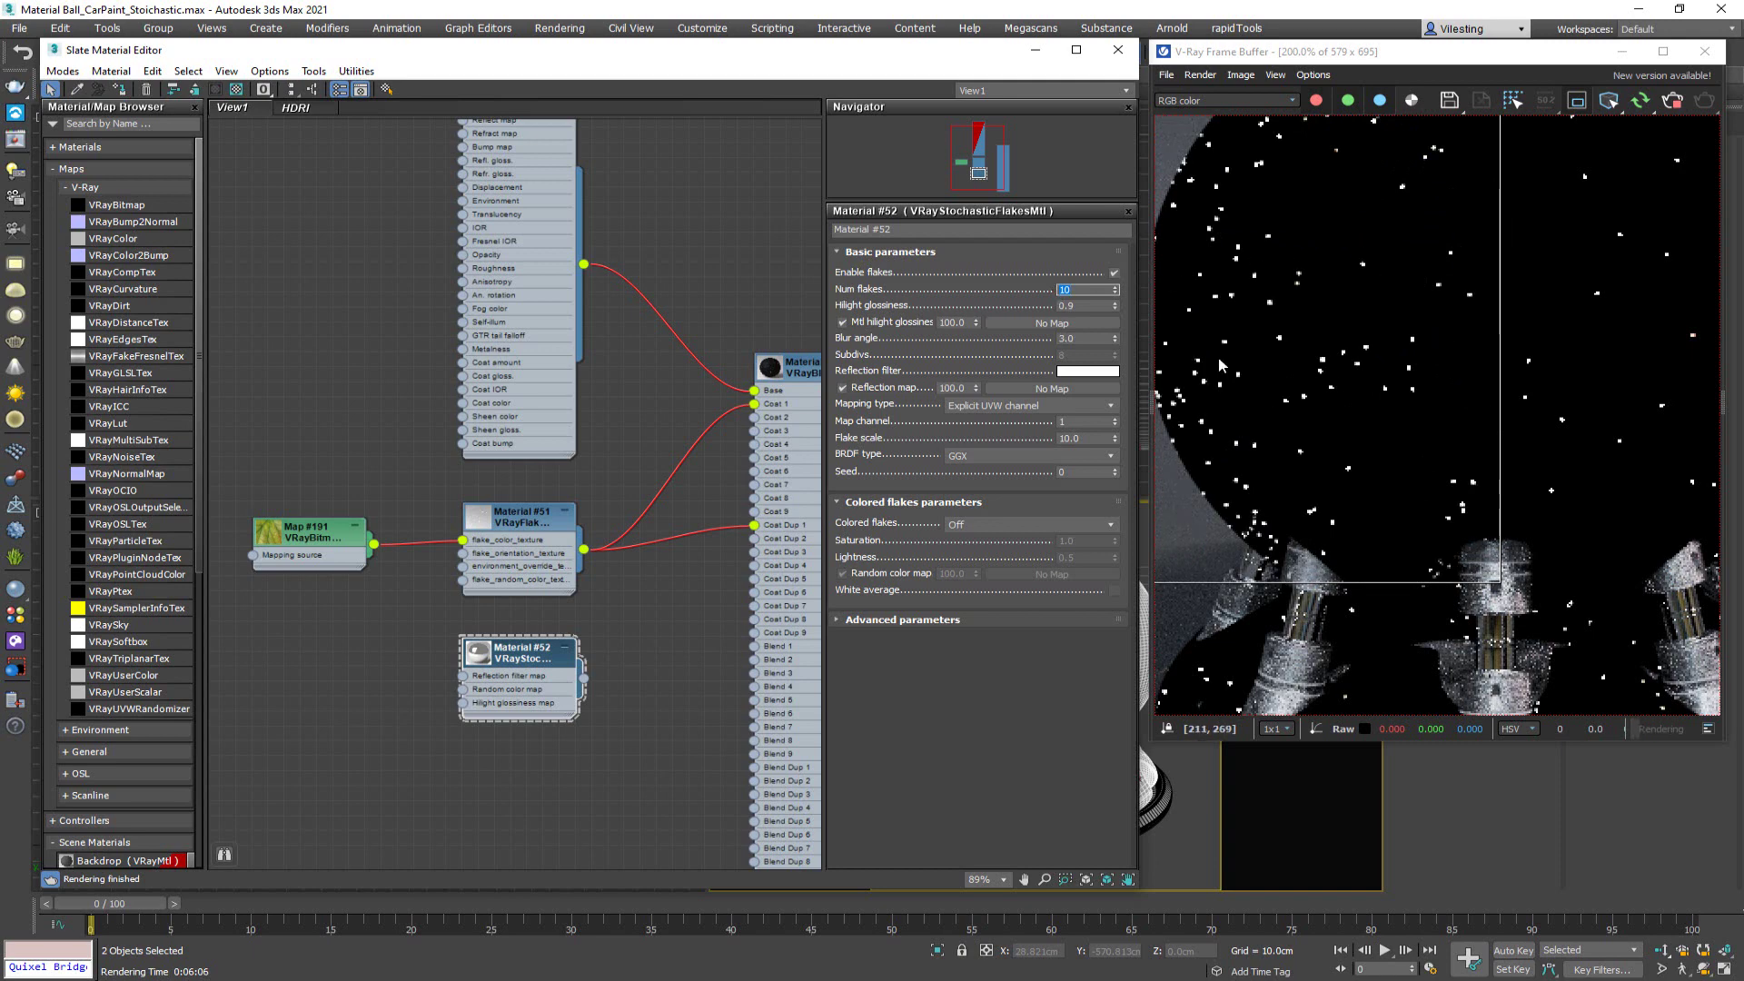
left_click(1370, 217)
scroll(1370, 216, "down", 2)
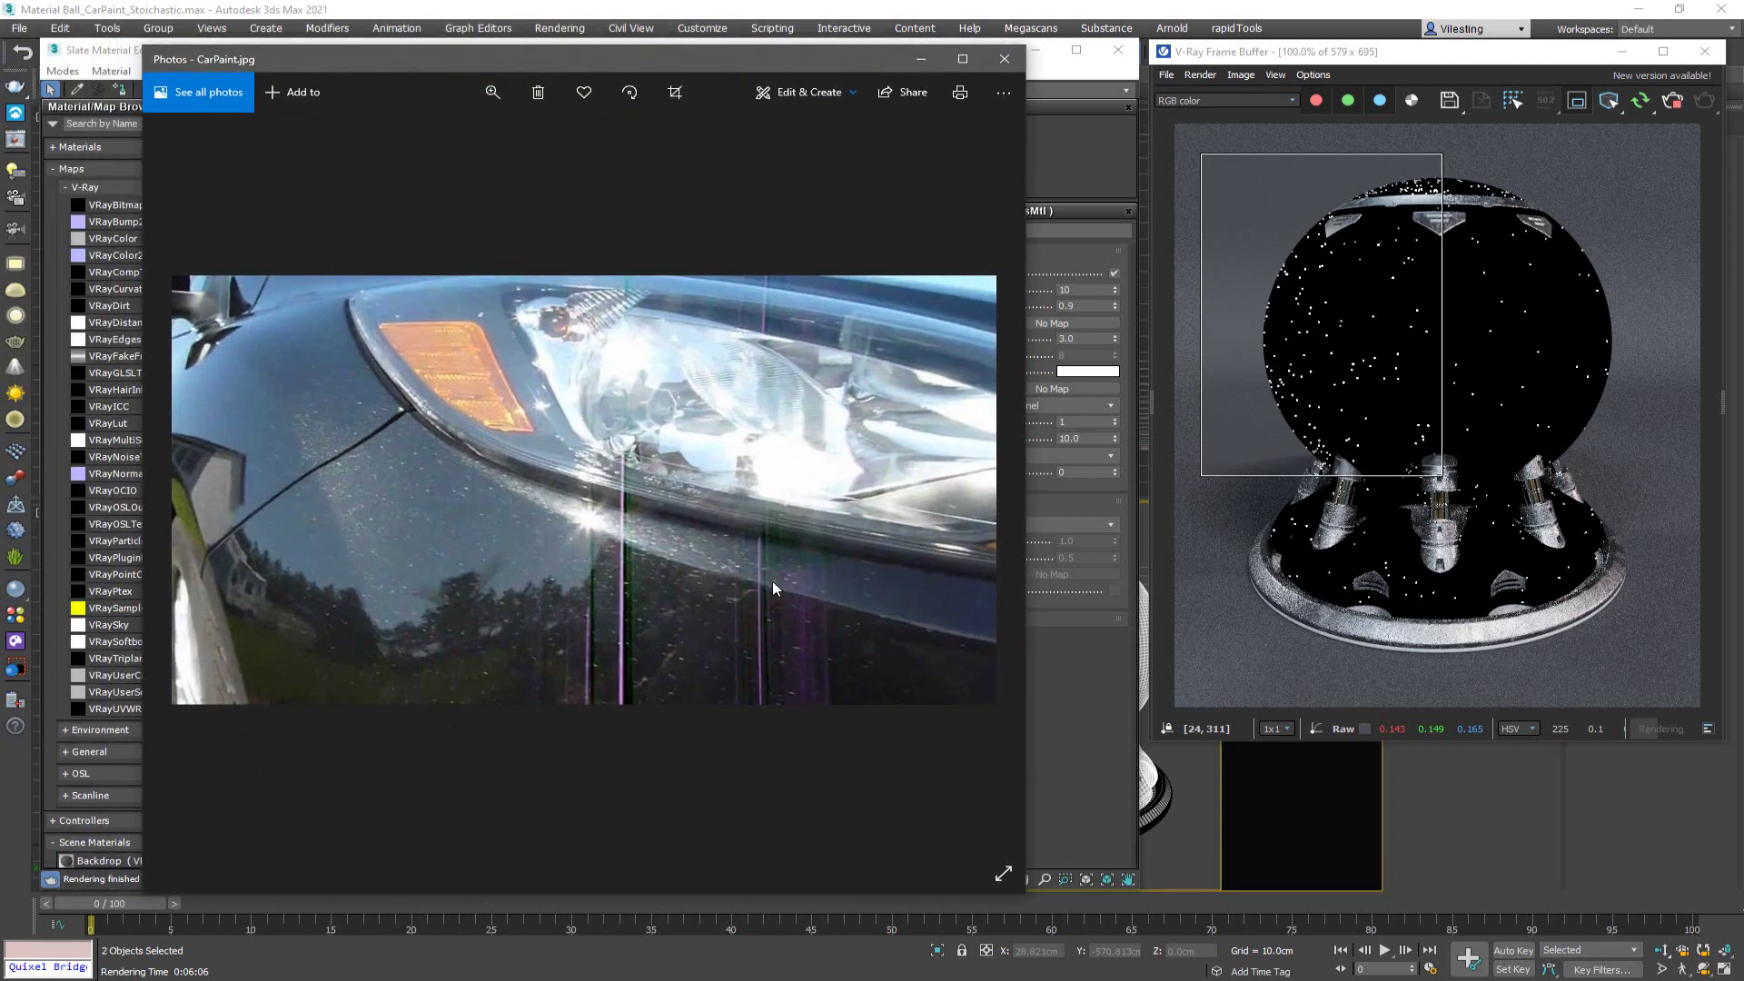
left_click(1004, 58)
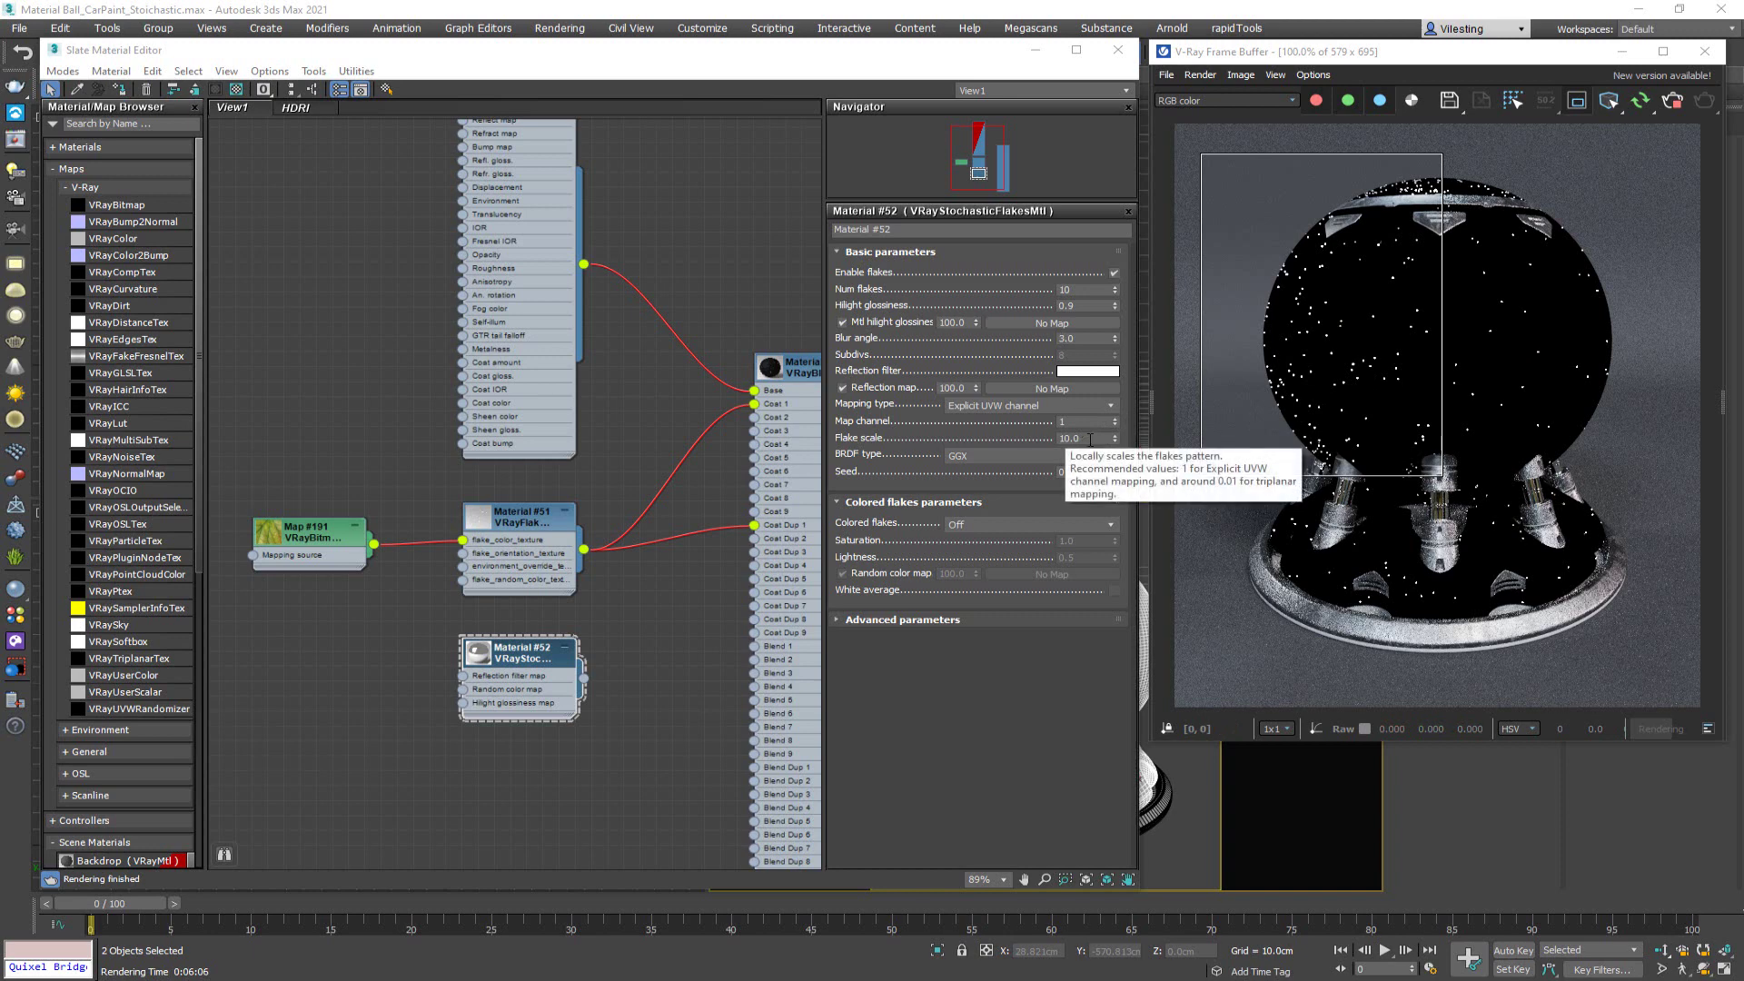
- Set the stochastic flakes material's flake scale to 2
left_click_drag(1090, 439, 1052, 438)
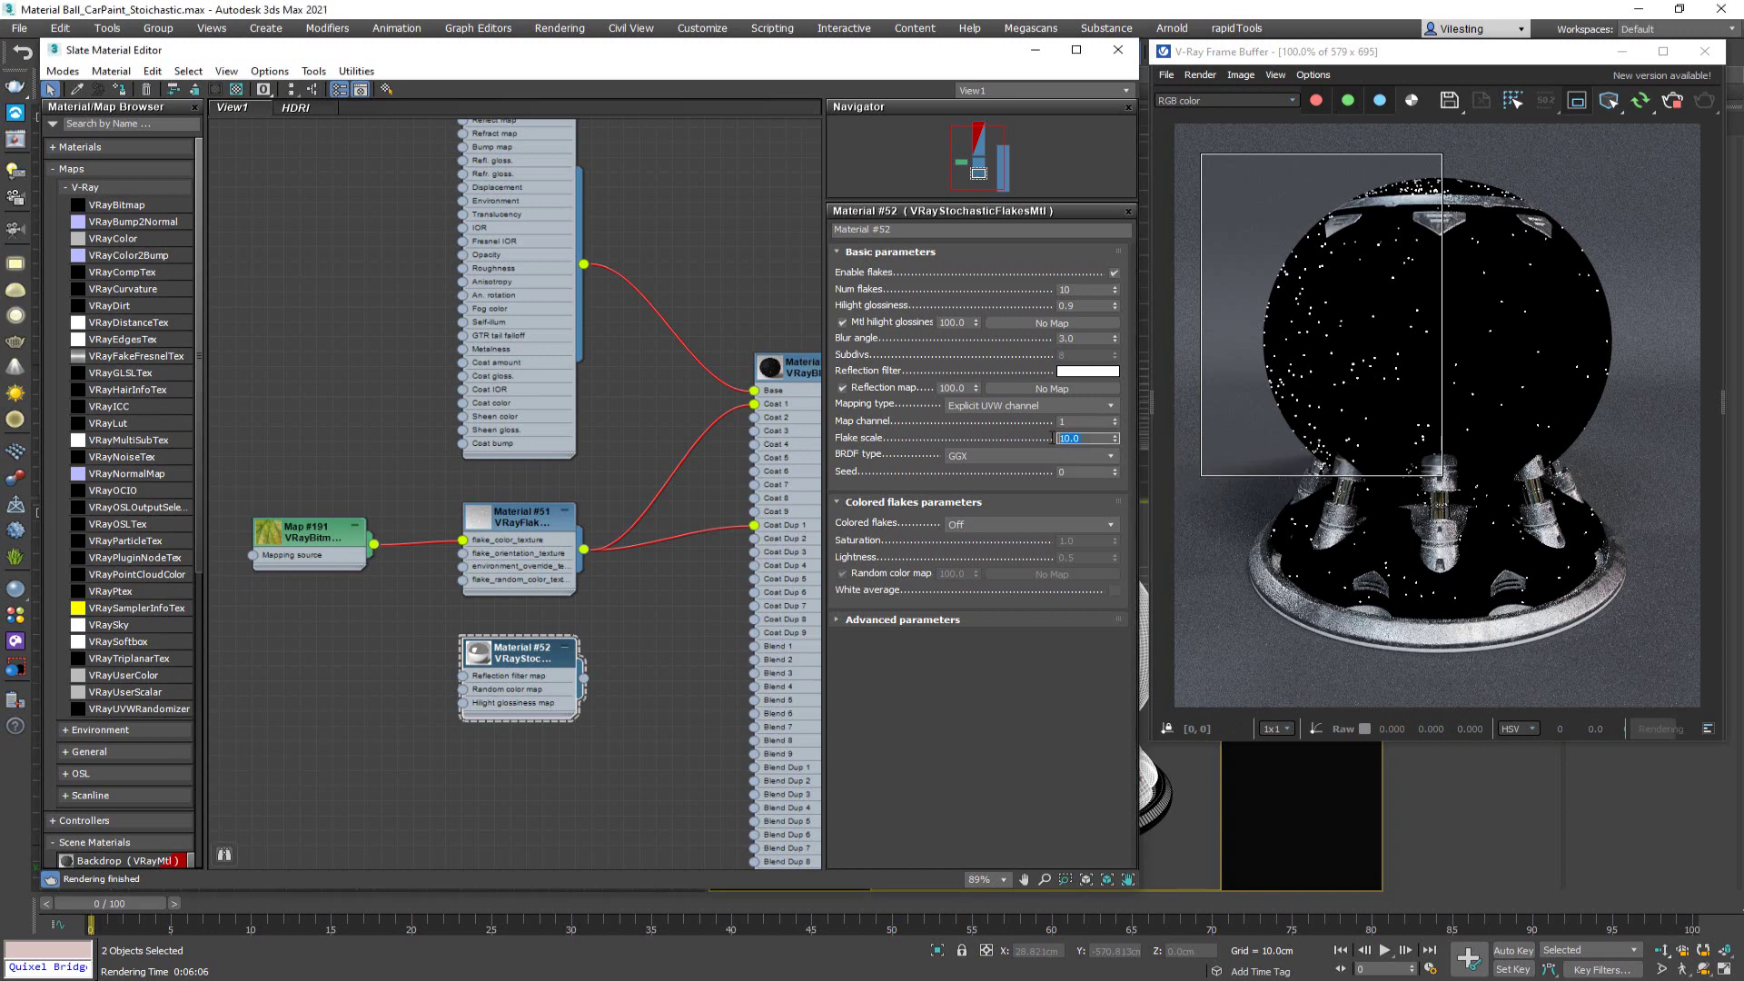
type("2")
key("Return")
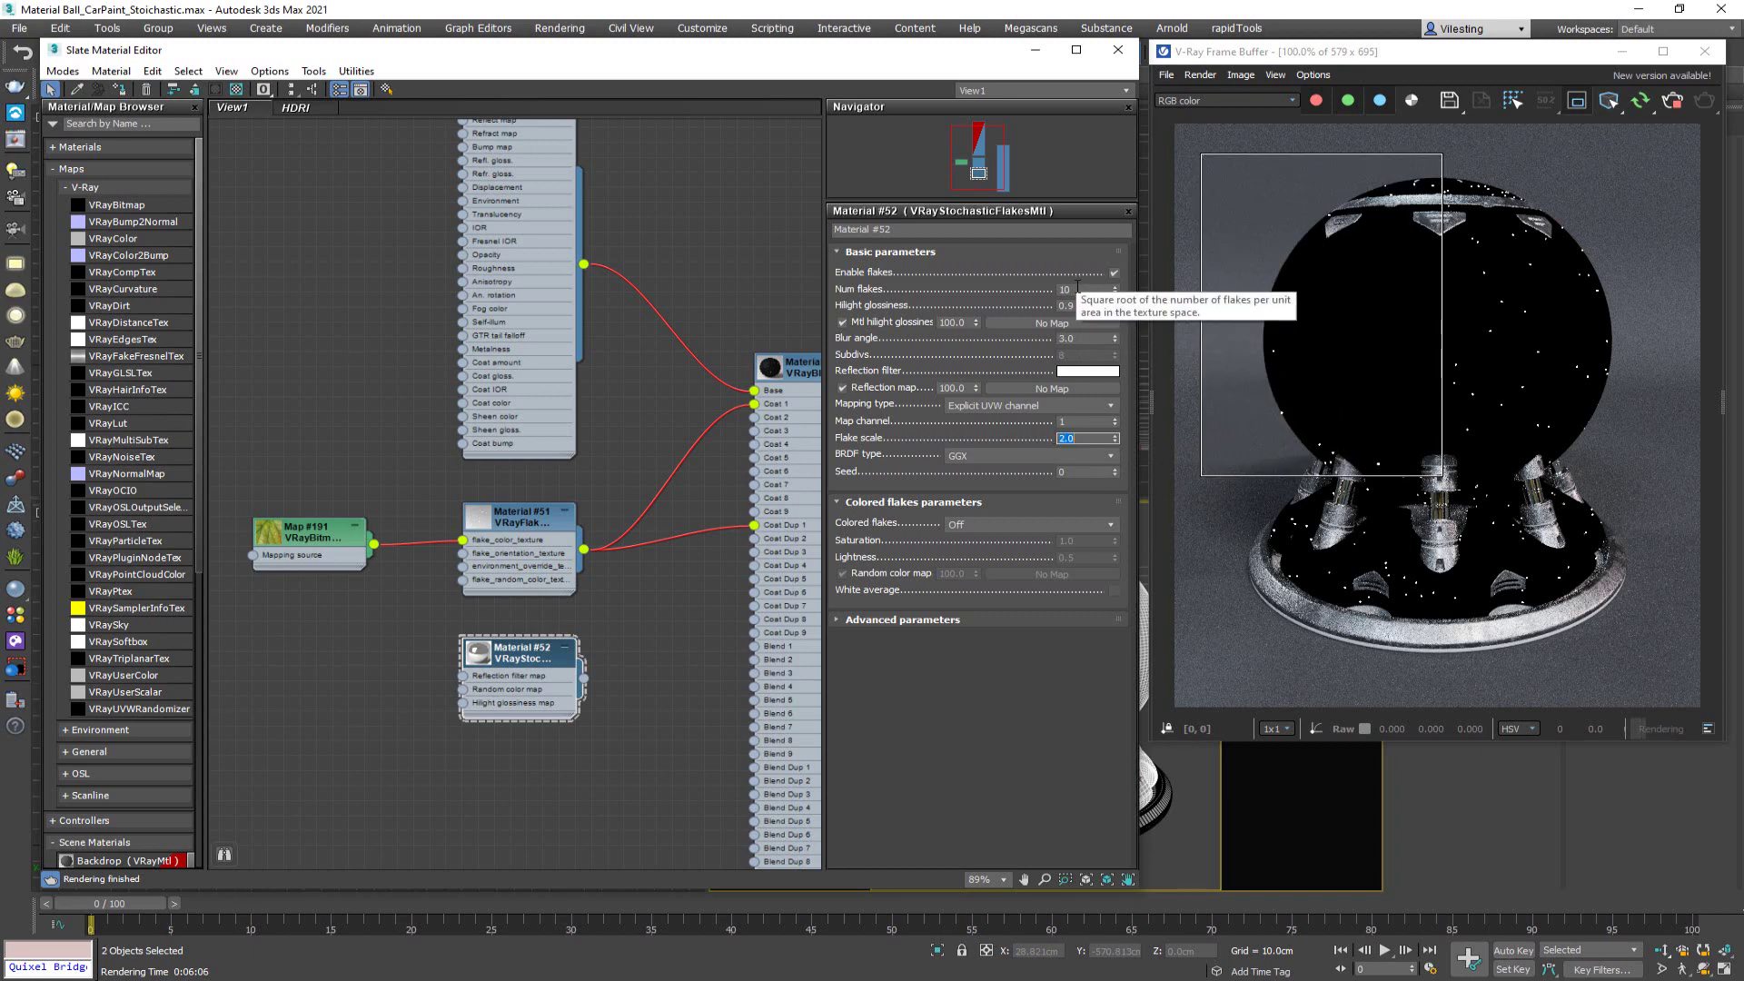
- Set the number of flakes to 100 and inspect the rendered flakes up close
left_click_drag(1079, 289, 1032, 285)
type("100")
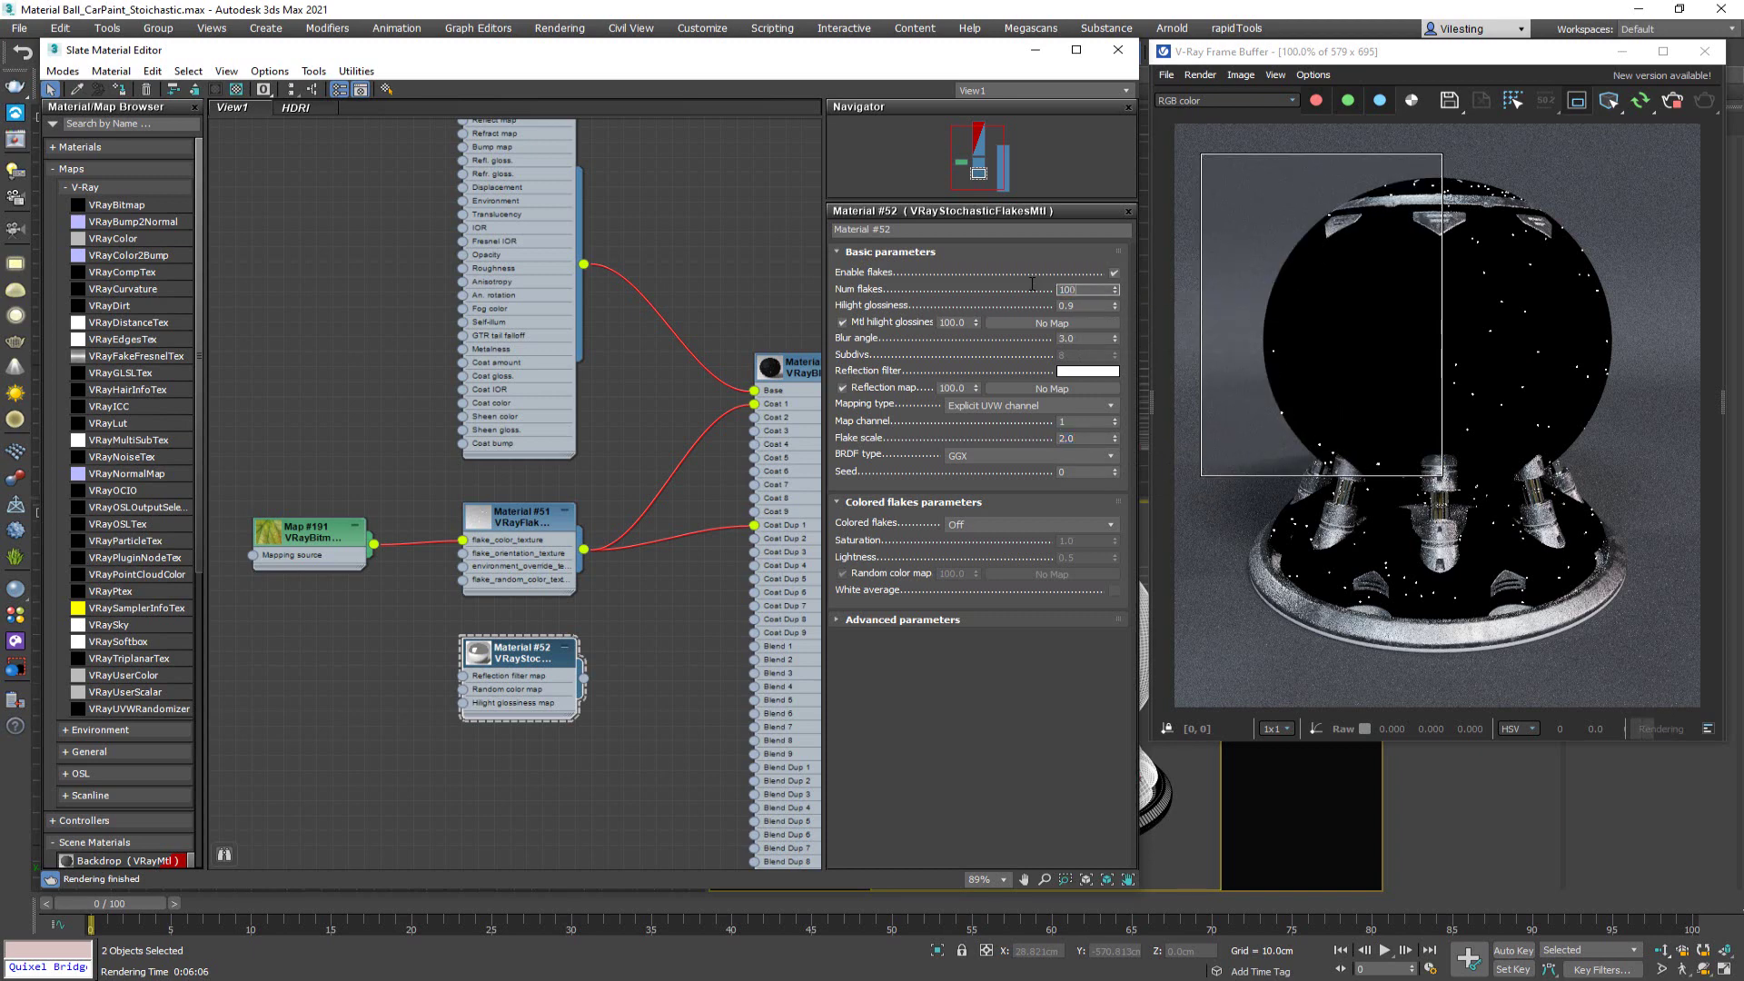
key("Return")
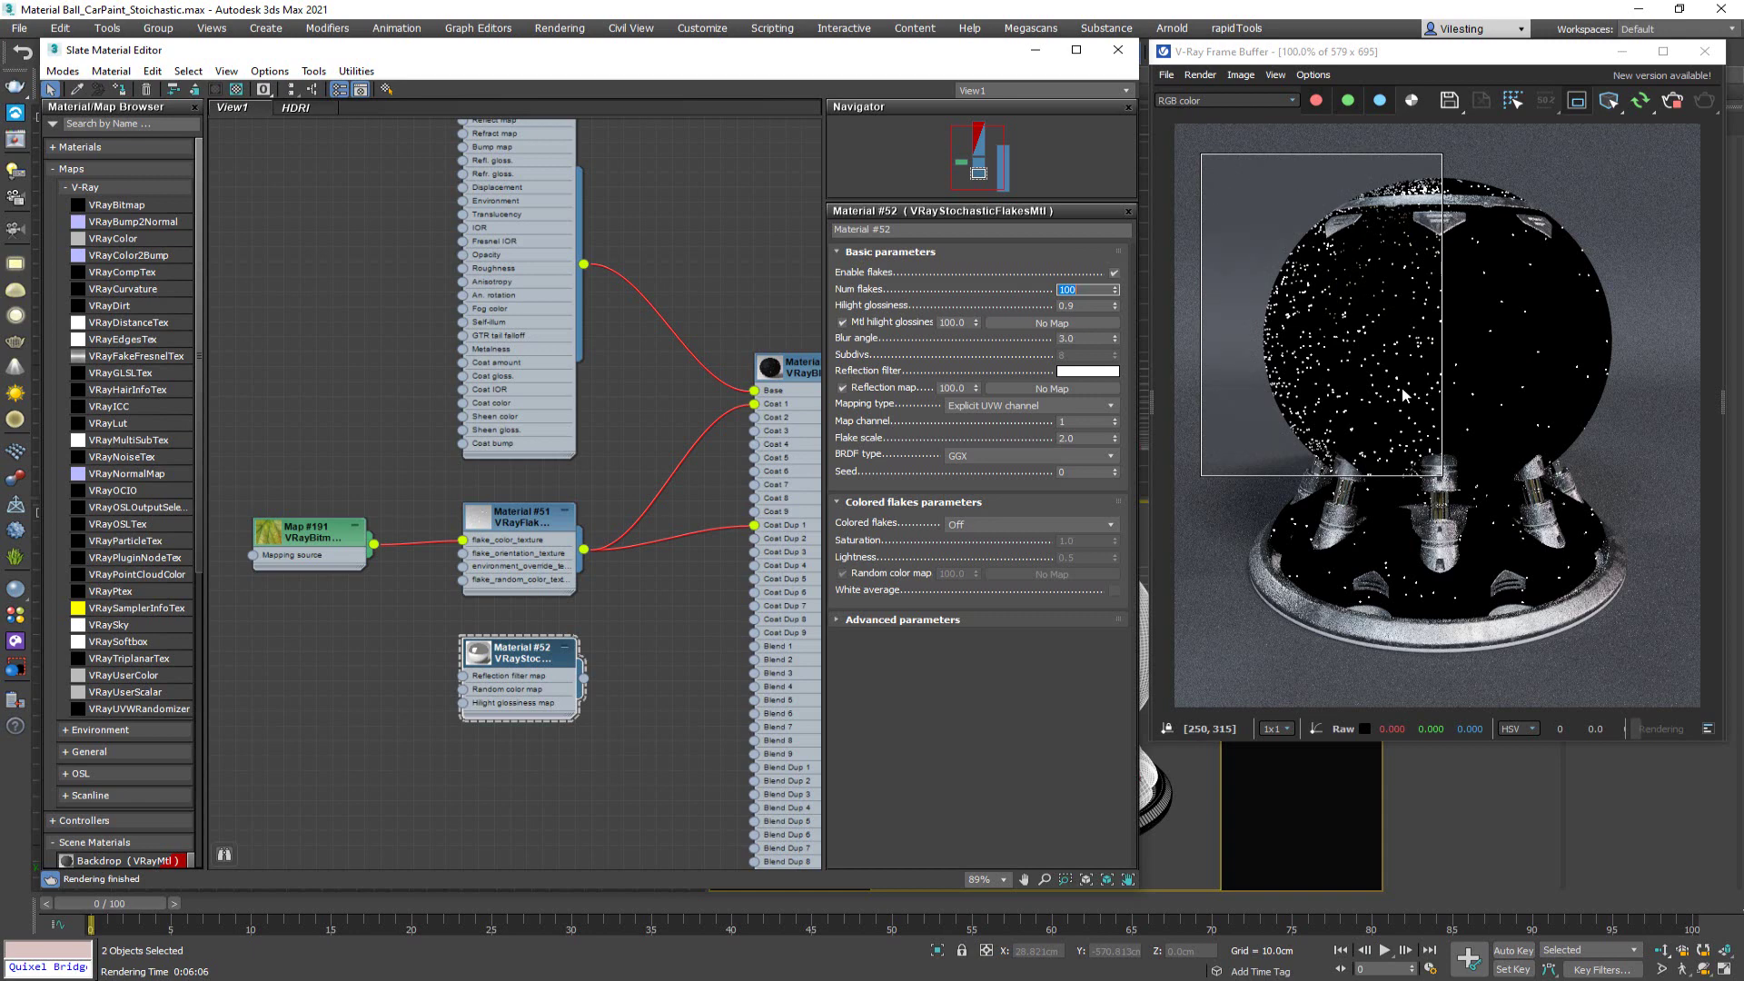
scroll(1424, 323, "up", 2)
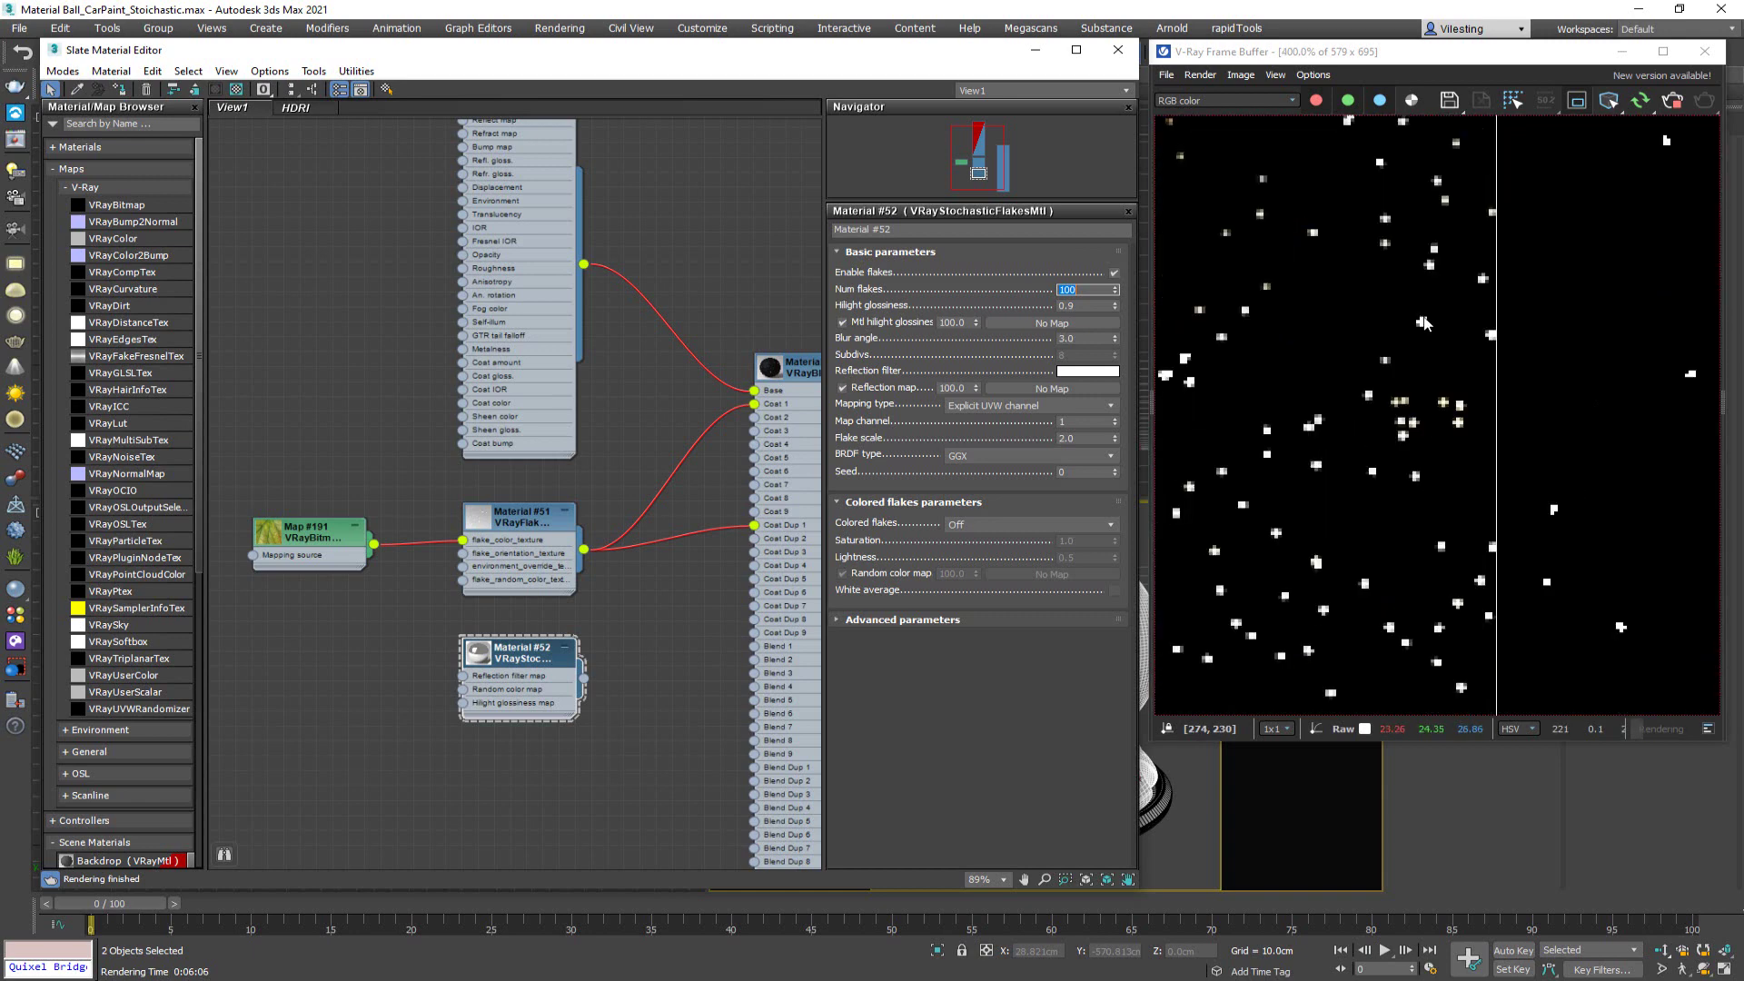
- Compare the render with the CarPaint.jpg reference photo and set the stochastic material's colored flakes mode to Random hue
scroll(1382, 433, "down", 2)
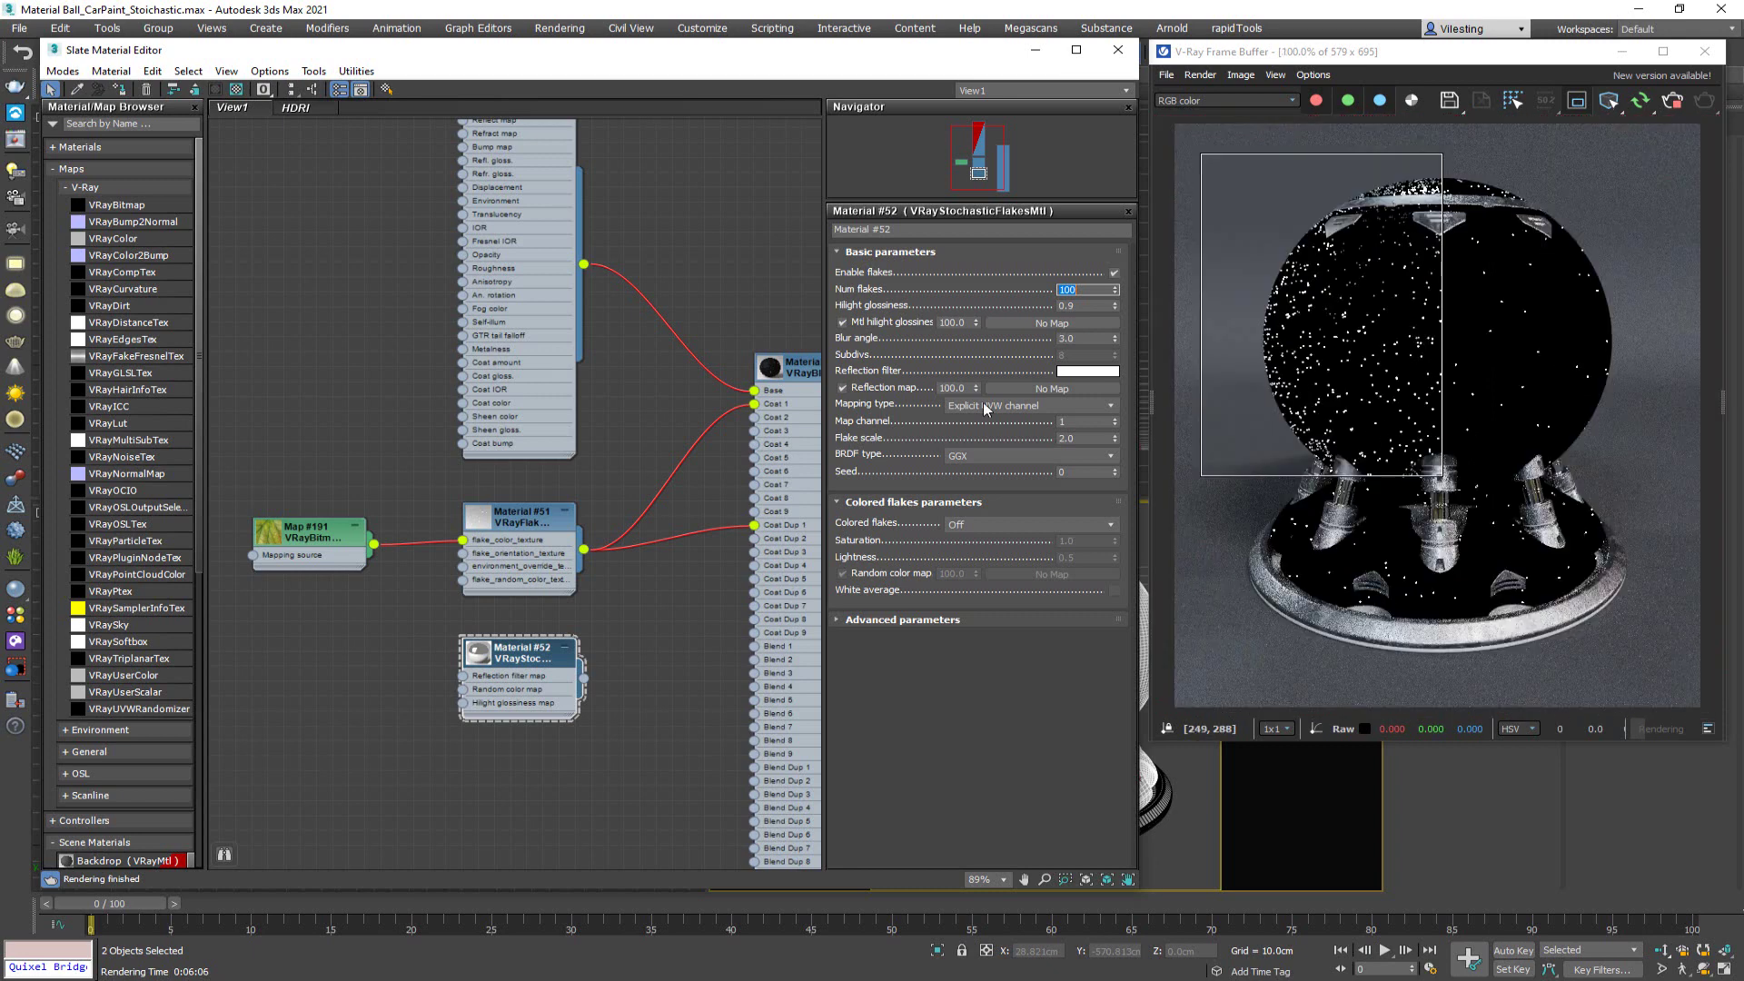
left_click_drag(0, 99, 523, 91)
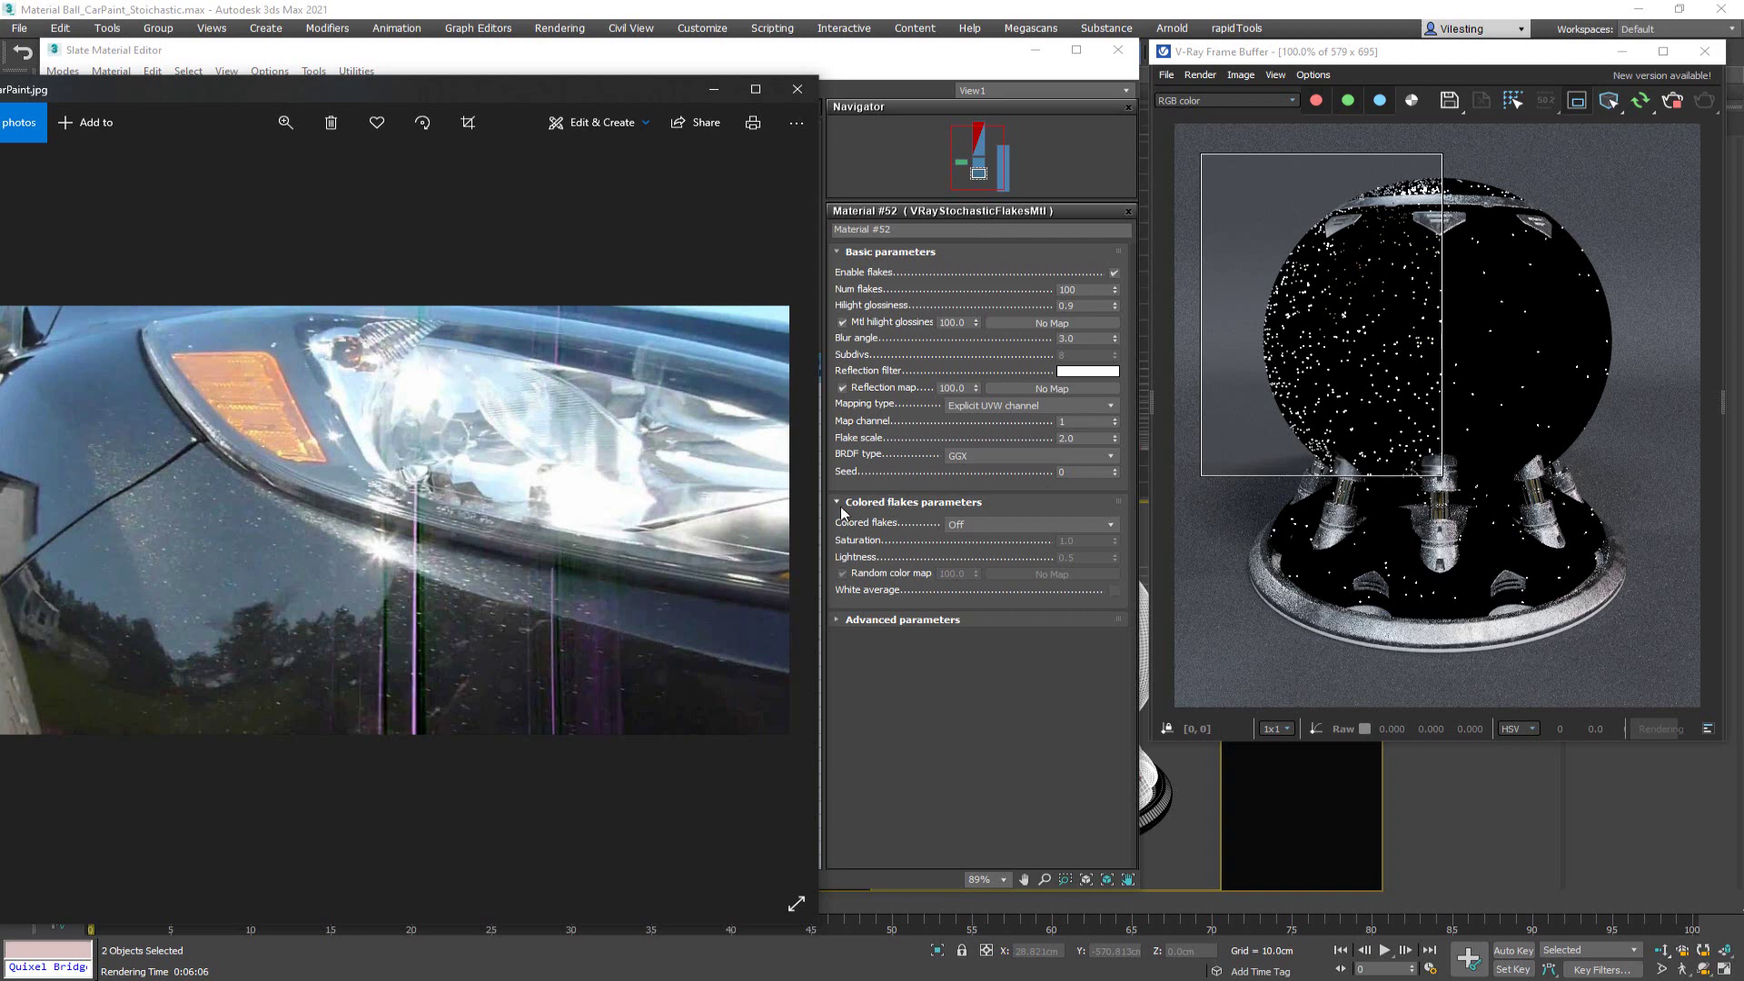
left_click(996, 525)
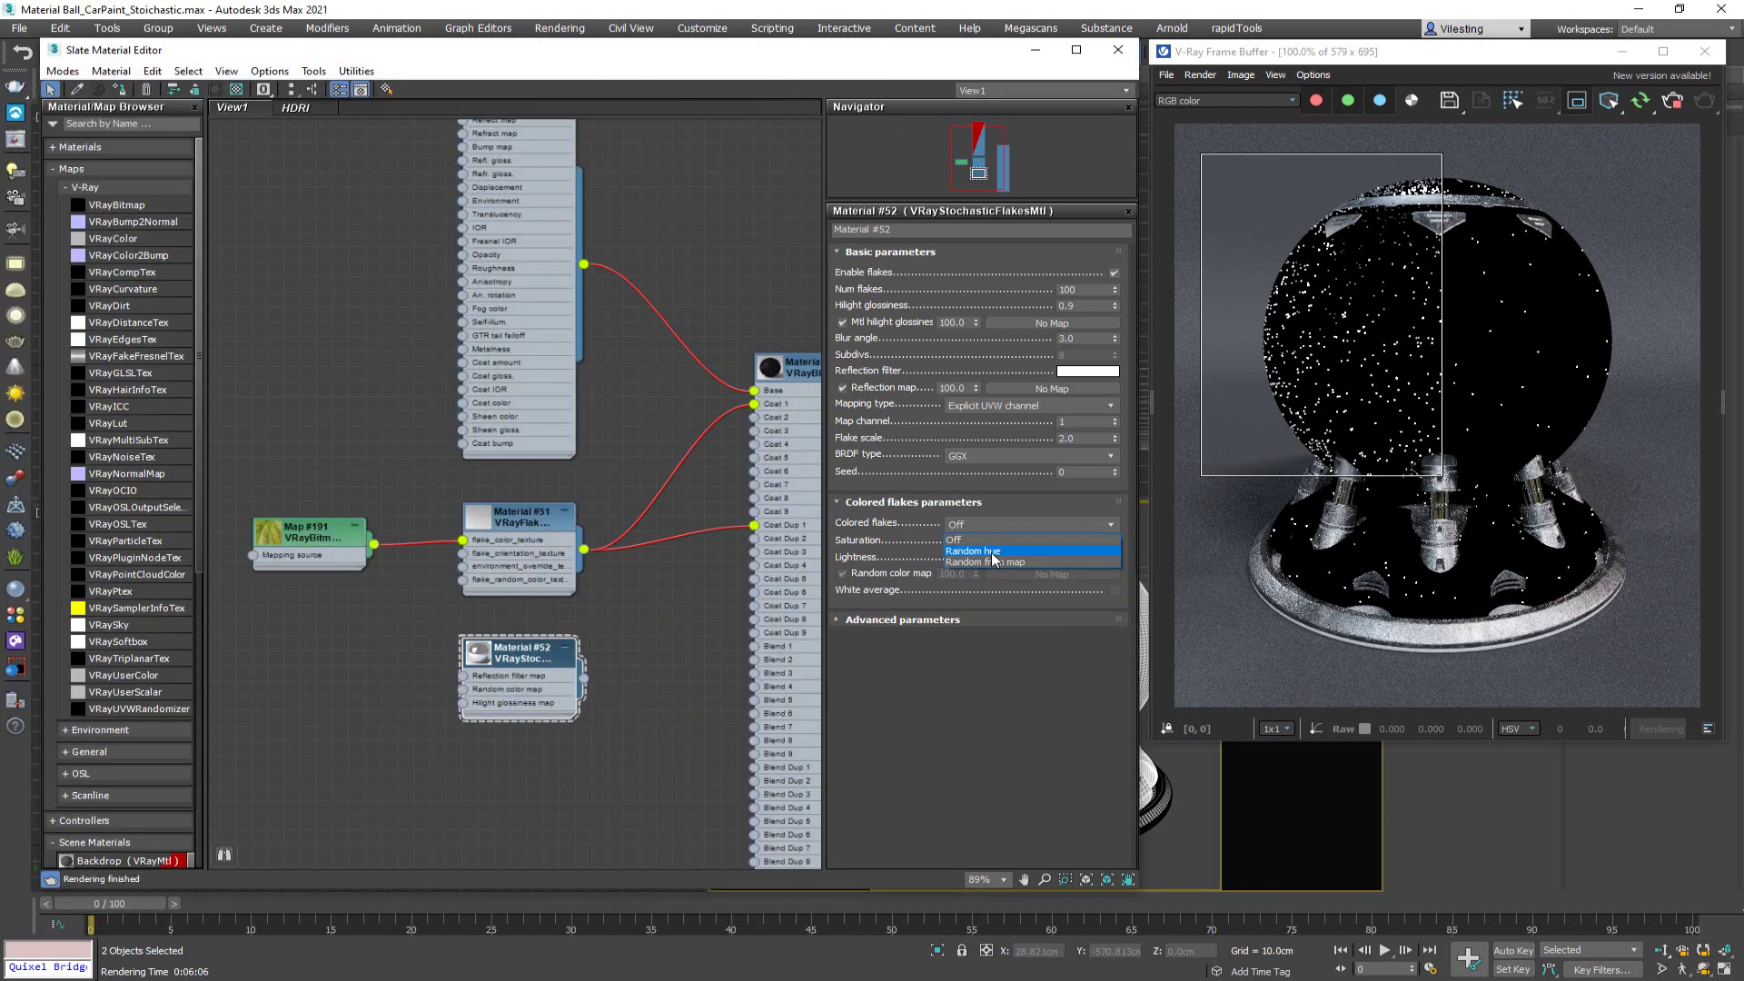
left_click(991, 552)
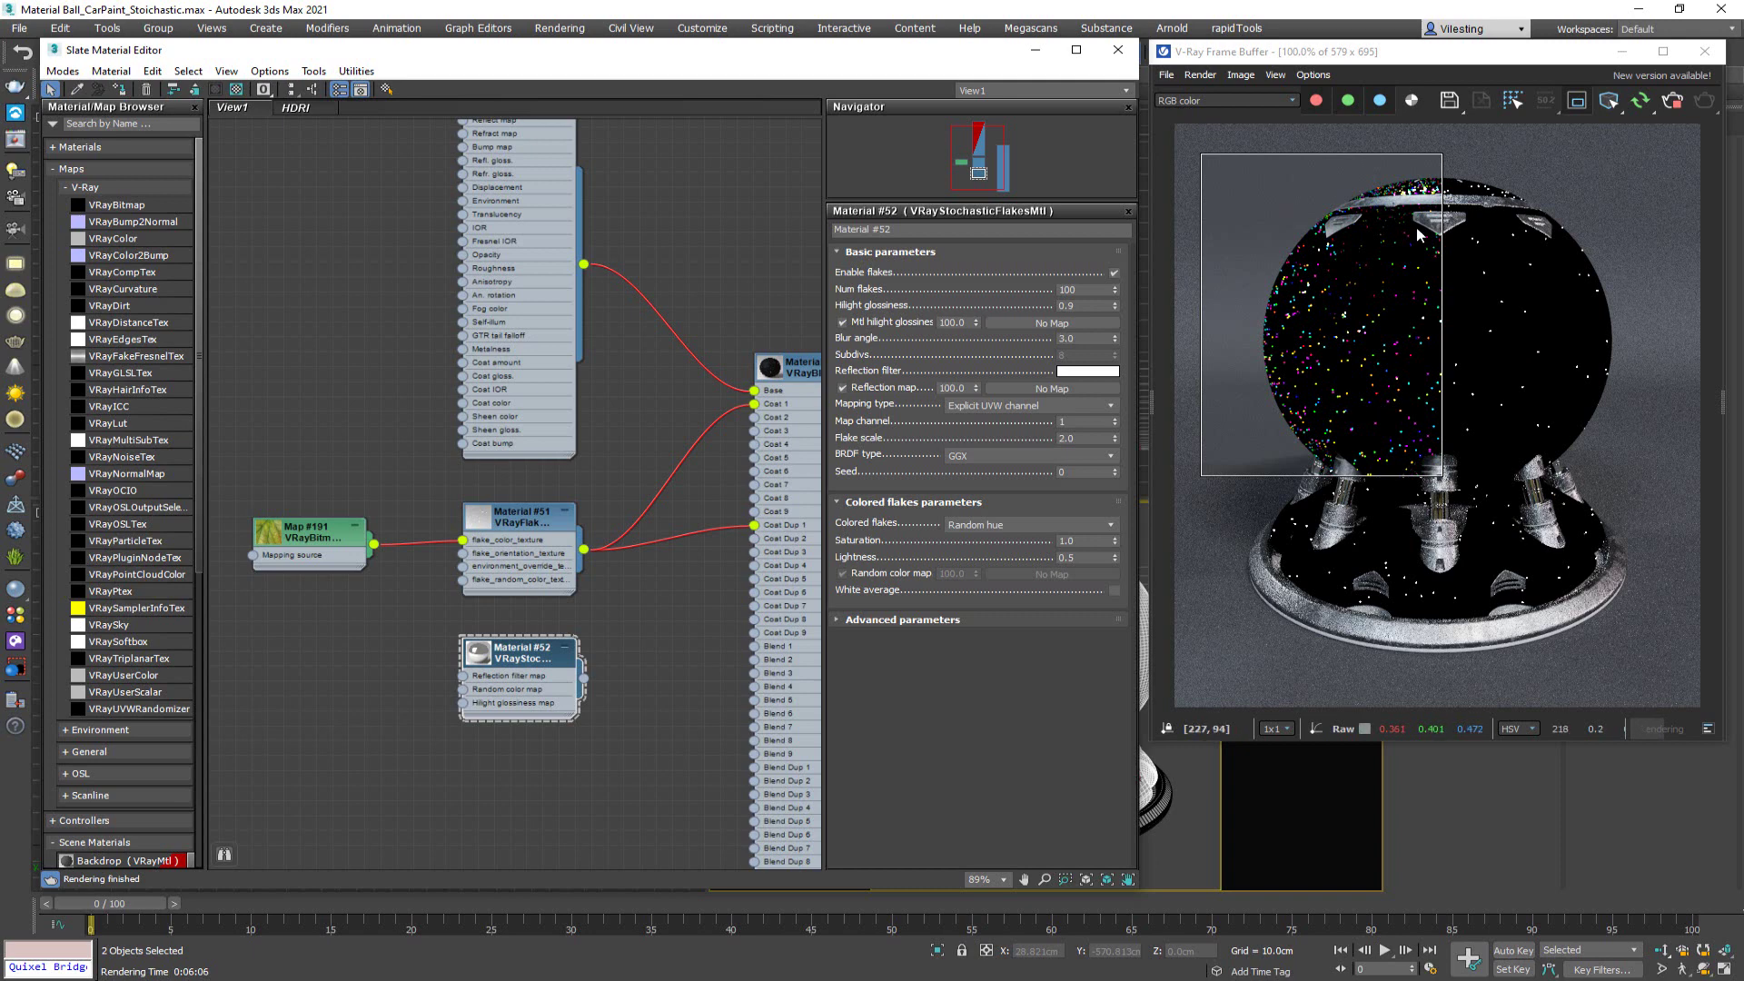
- Try a colored flakes saturation of 0.5, inspect the flakes up close, and return the saturation to 1.0
left_click(1084, 542)
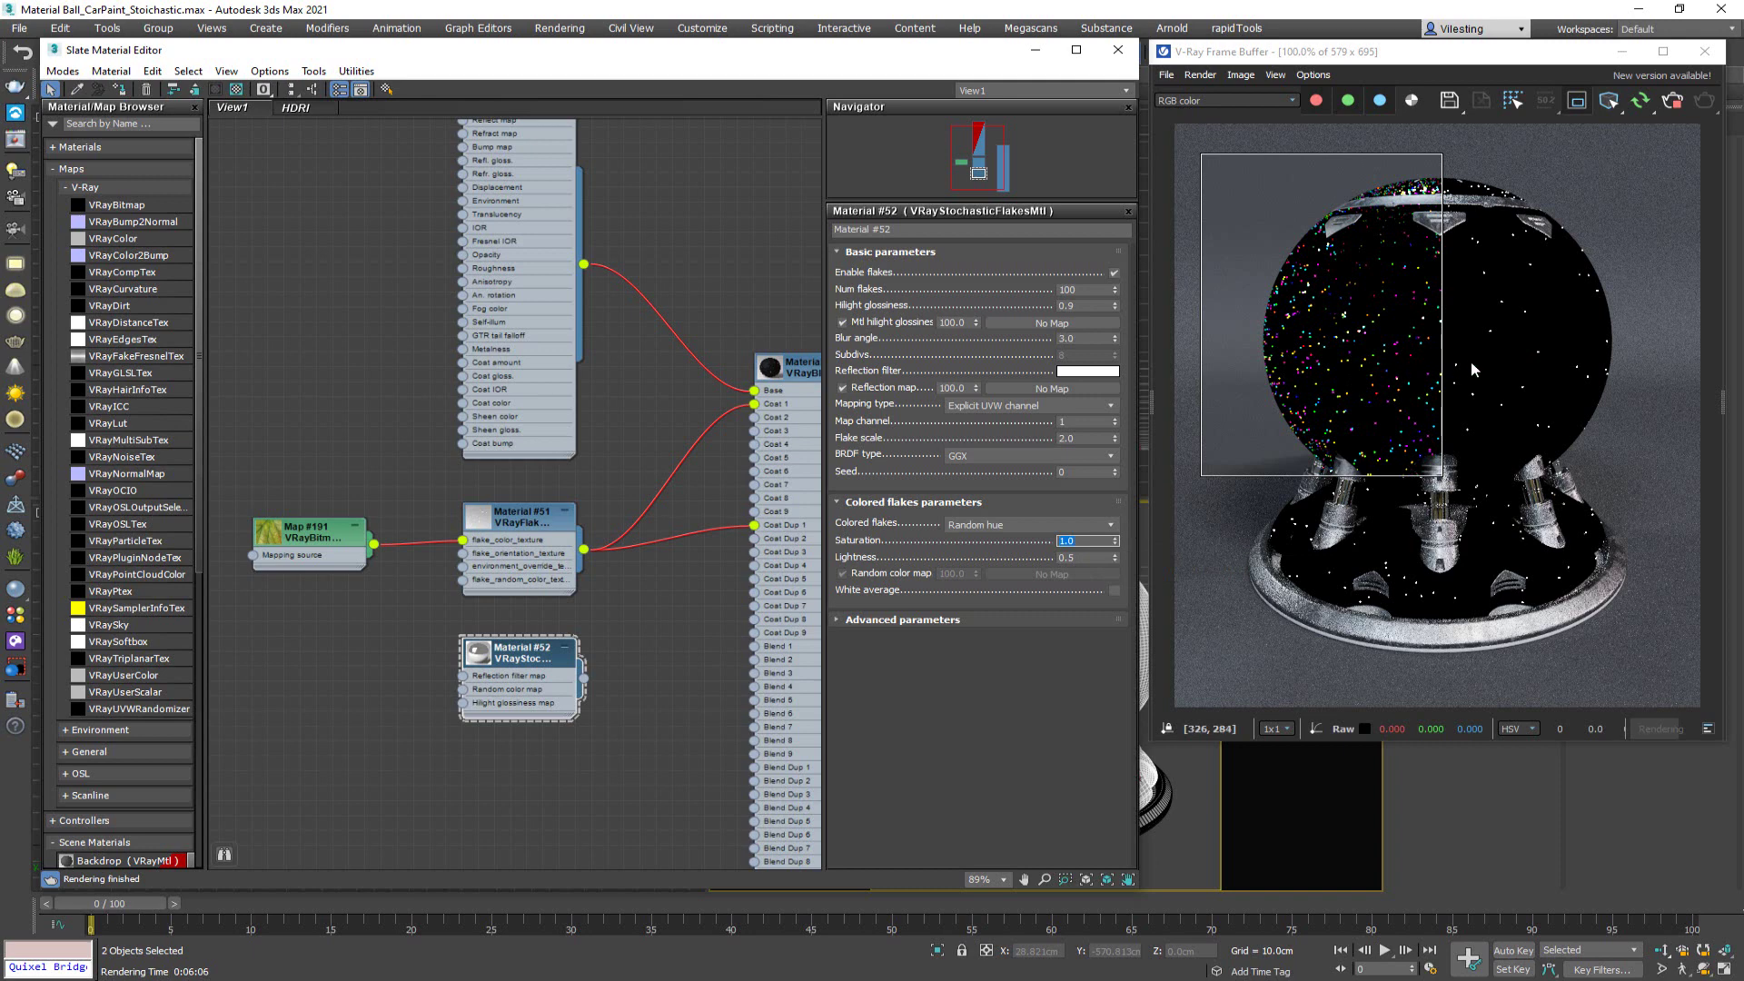
type("0")
key("Return")
type("5")
key("Return")
scroll(1363, 295, "up", 2)
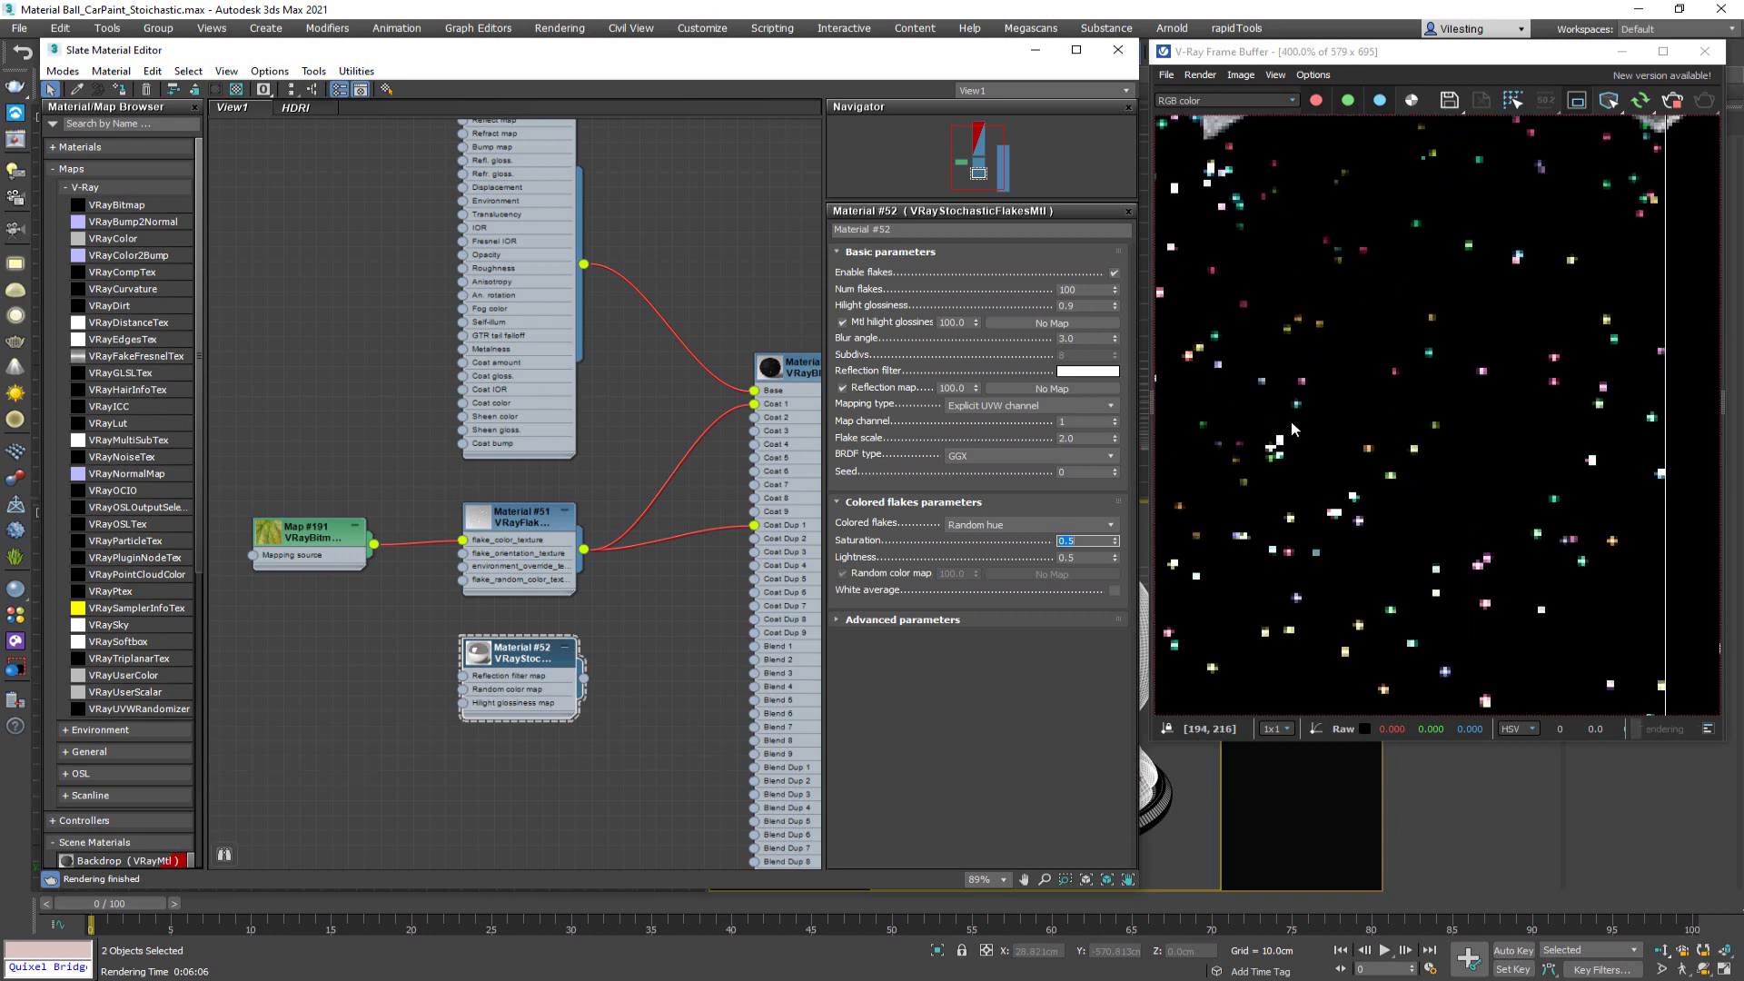
type("1")
key("Return")
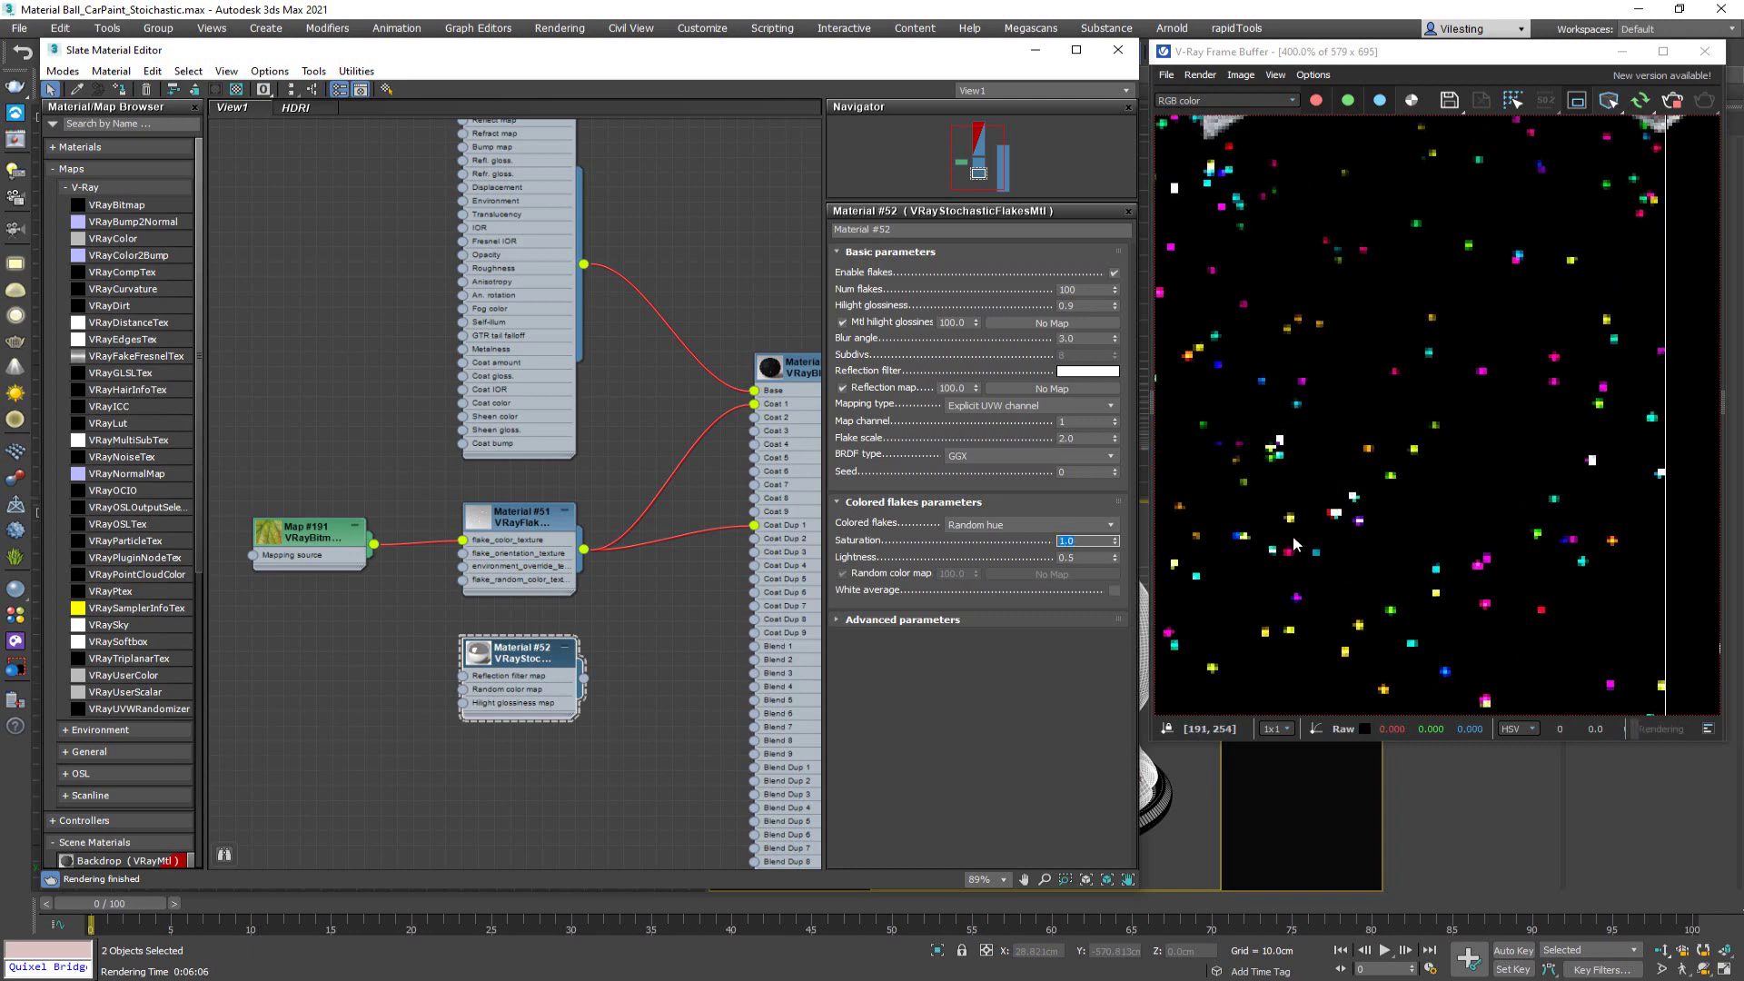
- Set the colored flakes saturation to 0.5 and compare the full render with the CarPaint.jpg reference photo
scroll(1314, 568, "down", 1)
type("0.5")
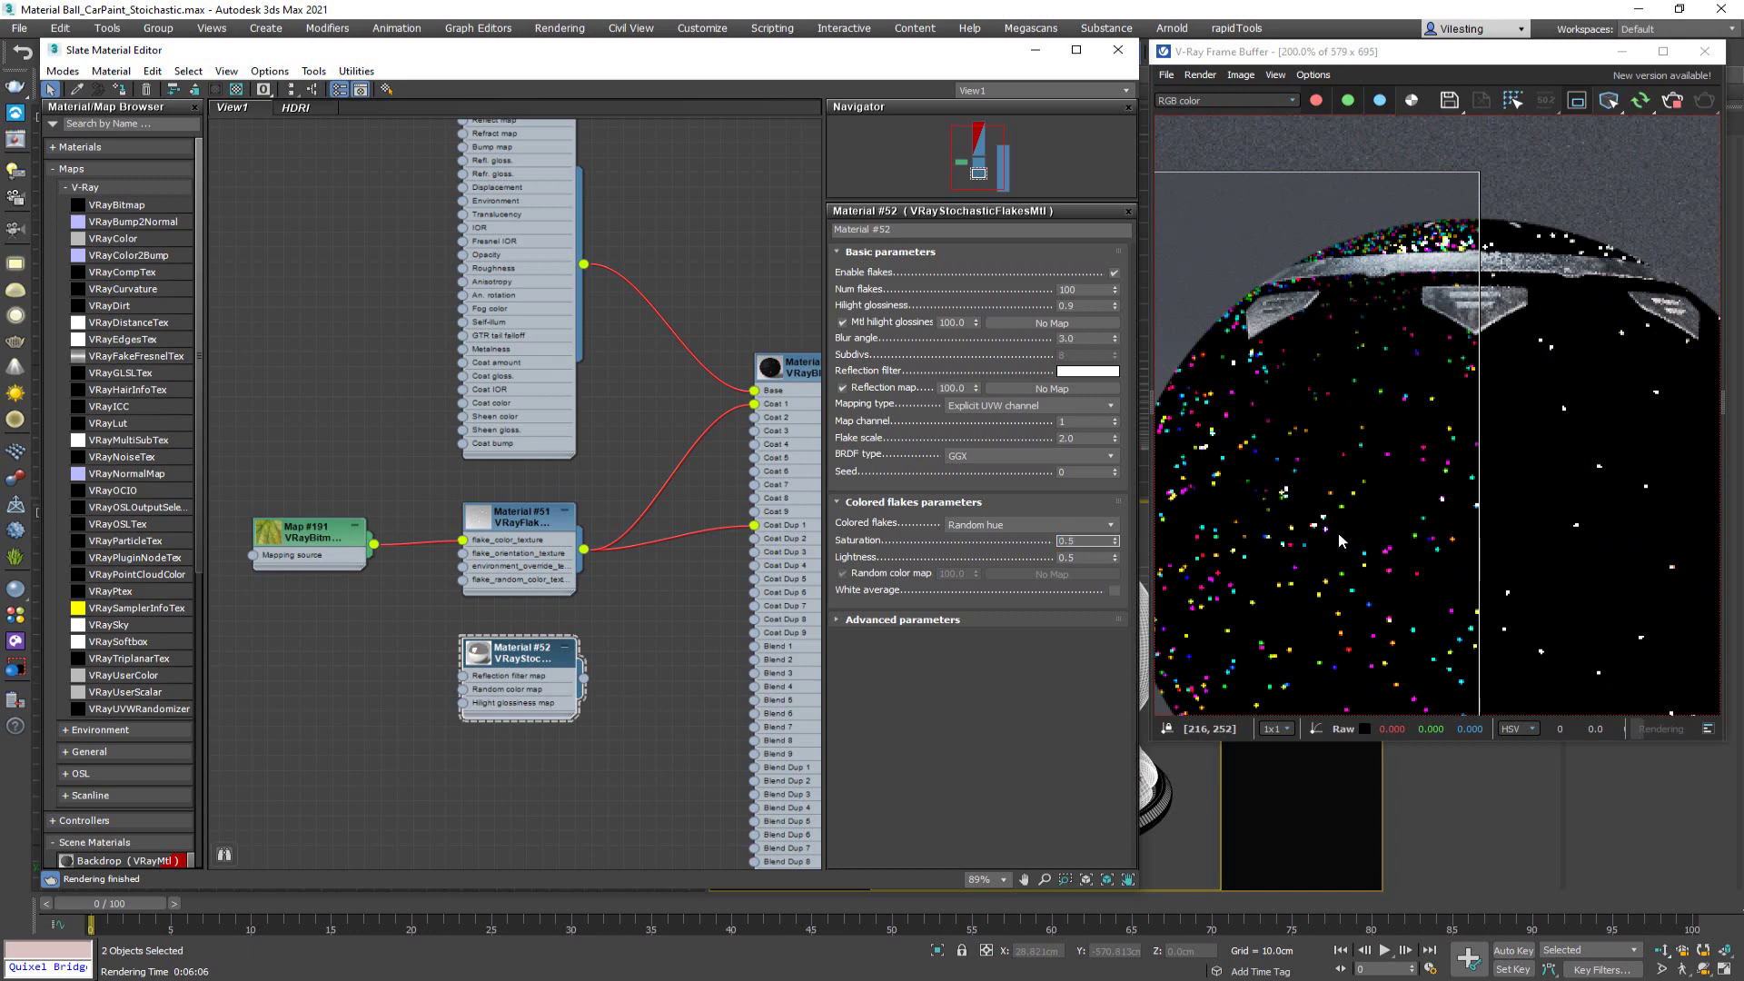
key("Return")
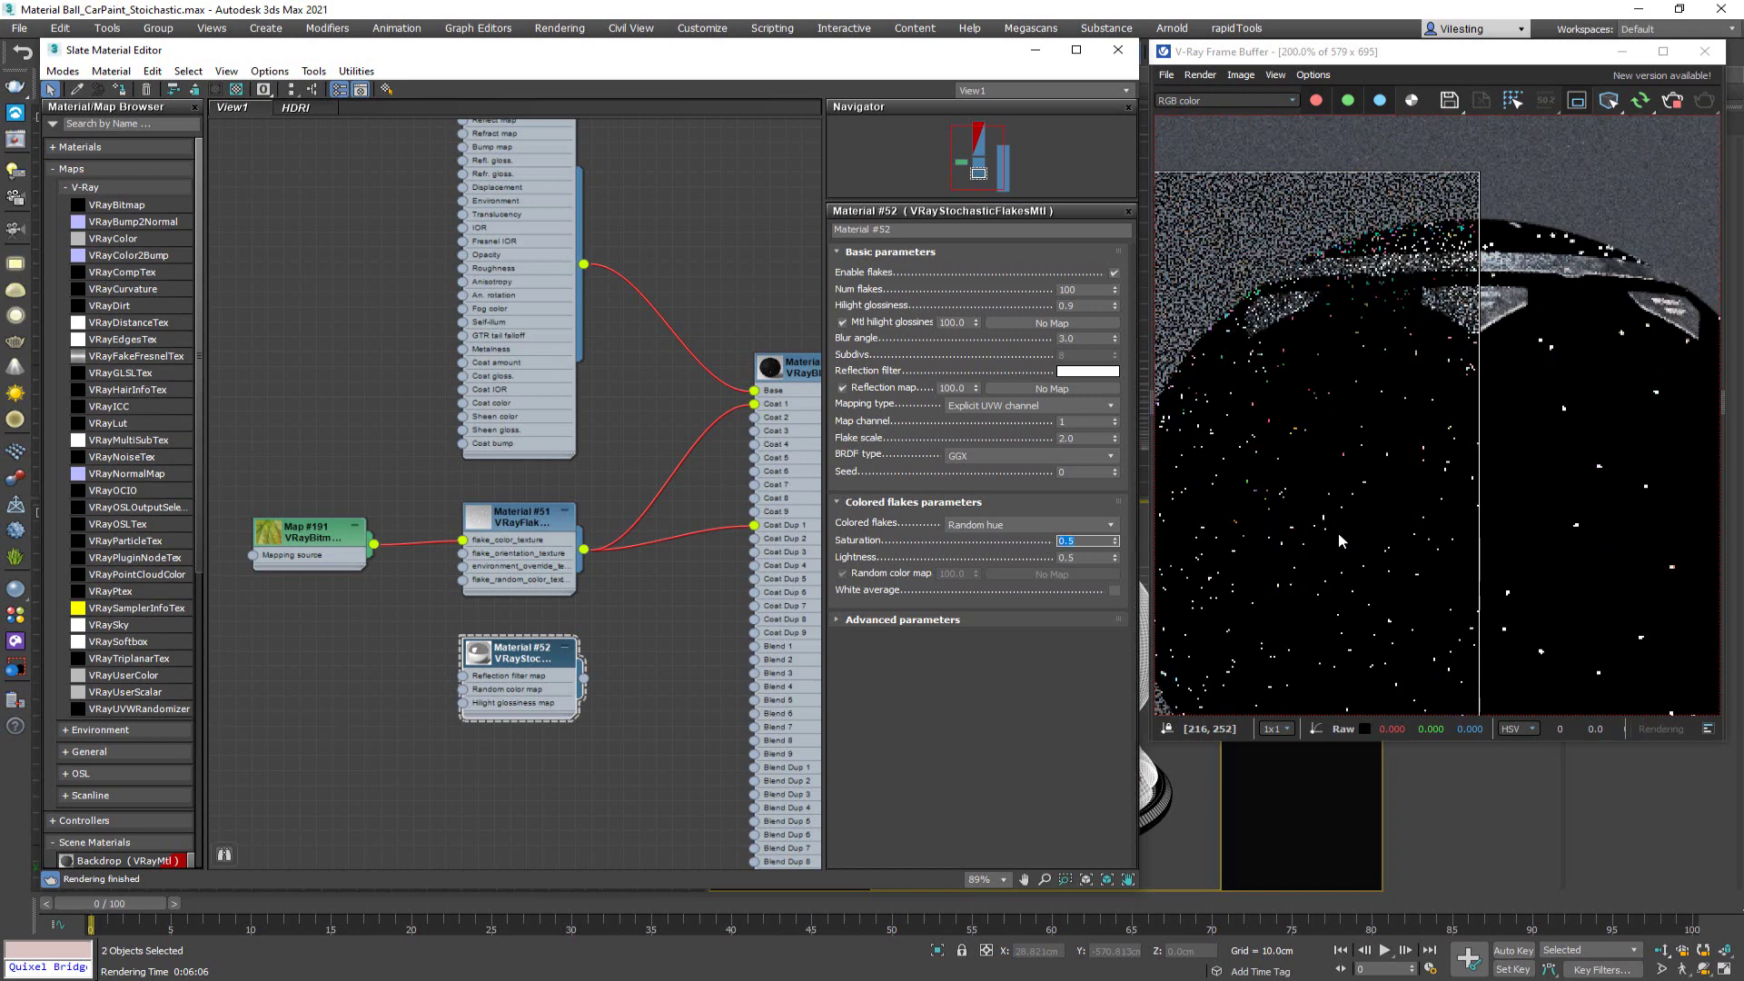
middle_click_drag(1399, 445, 1383, 322)
scroll(1383, 322, "down", 1)
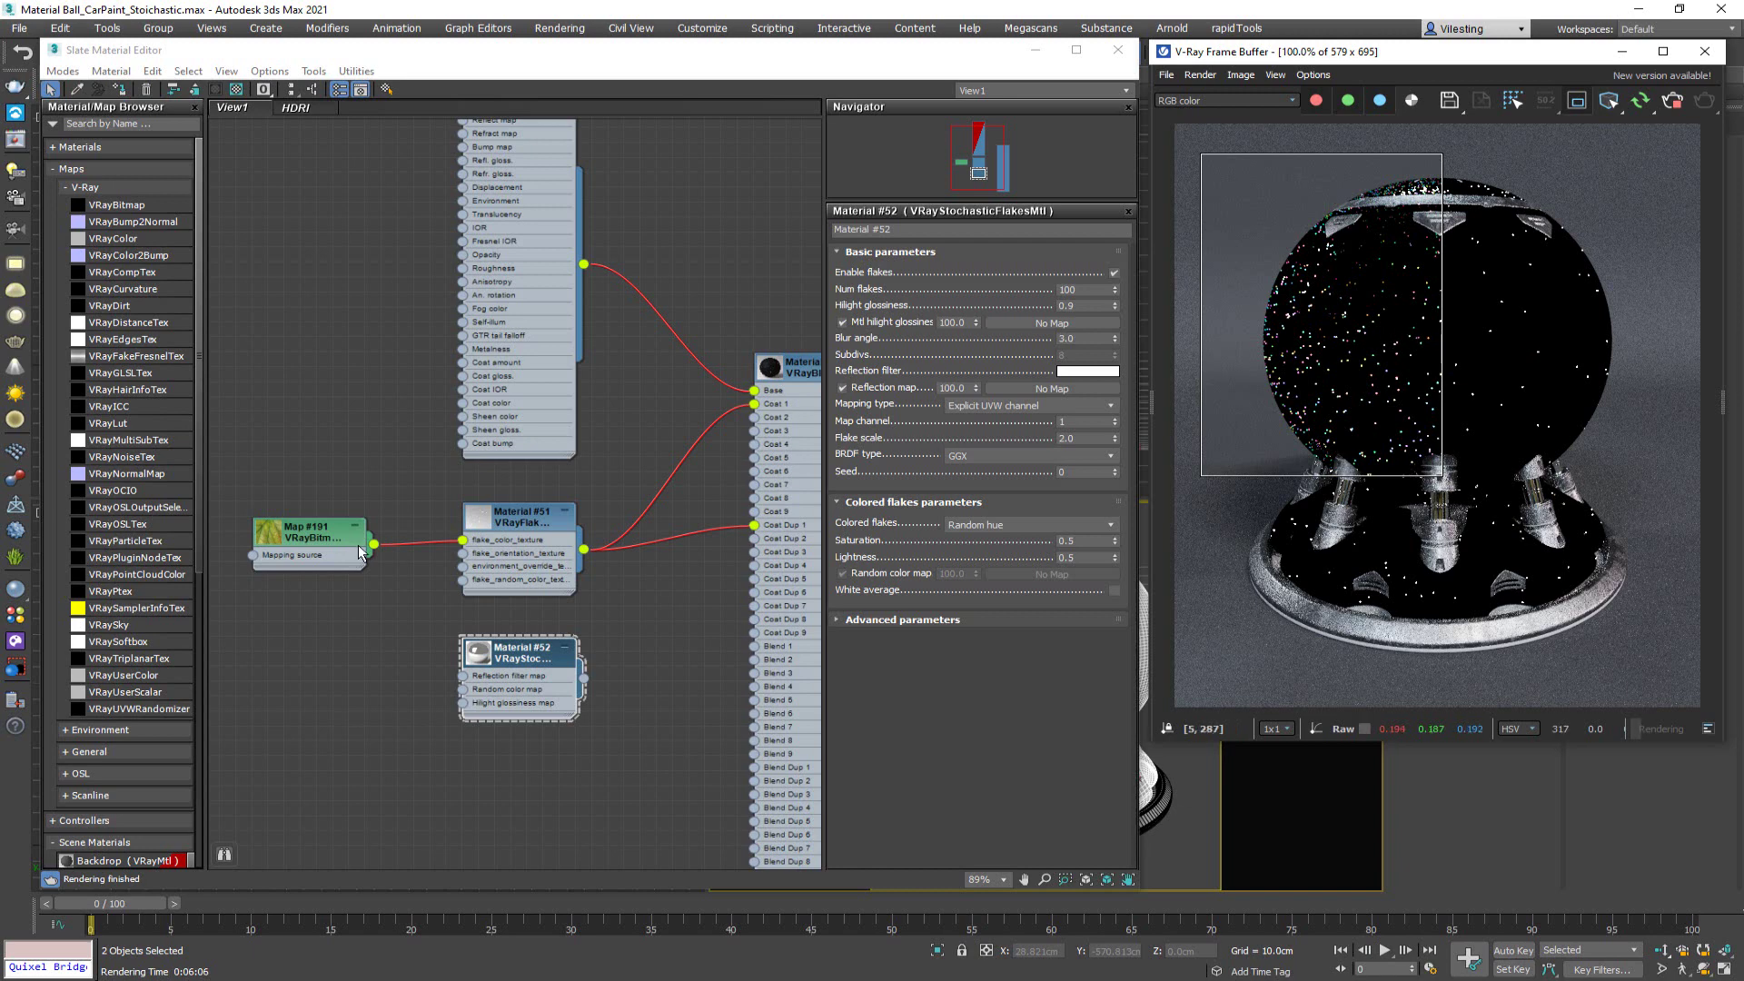
key("alt+Tab")
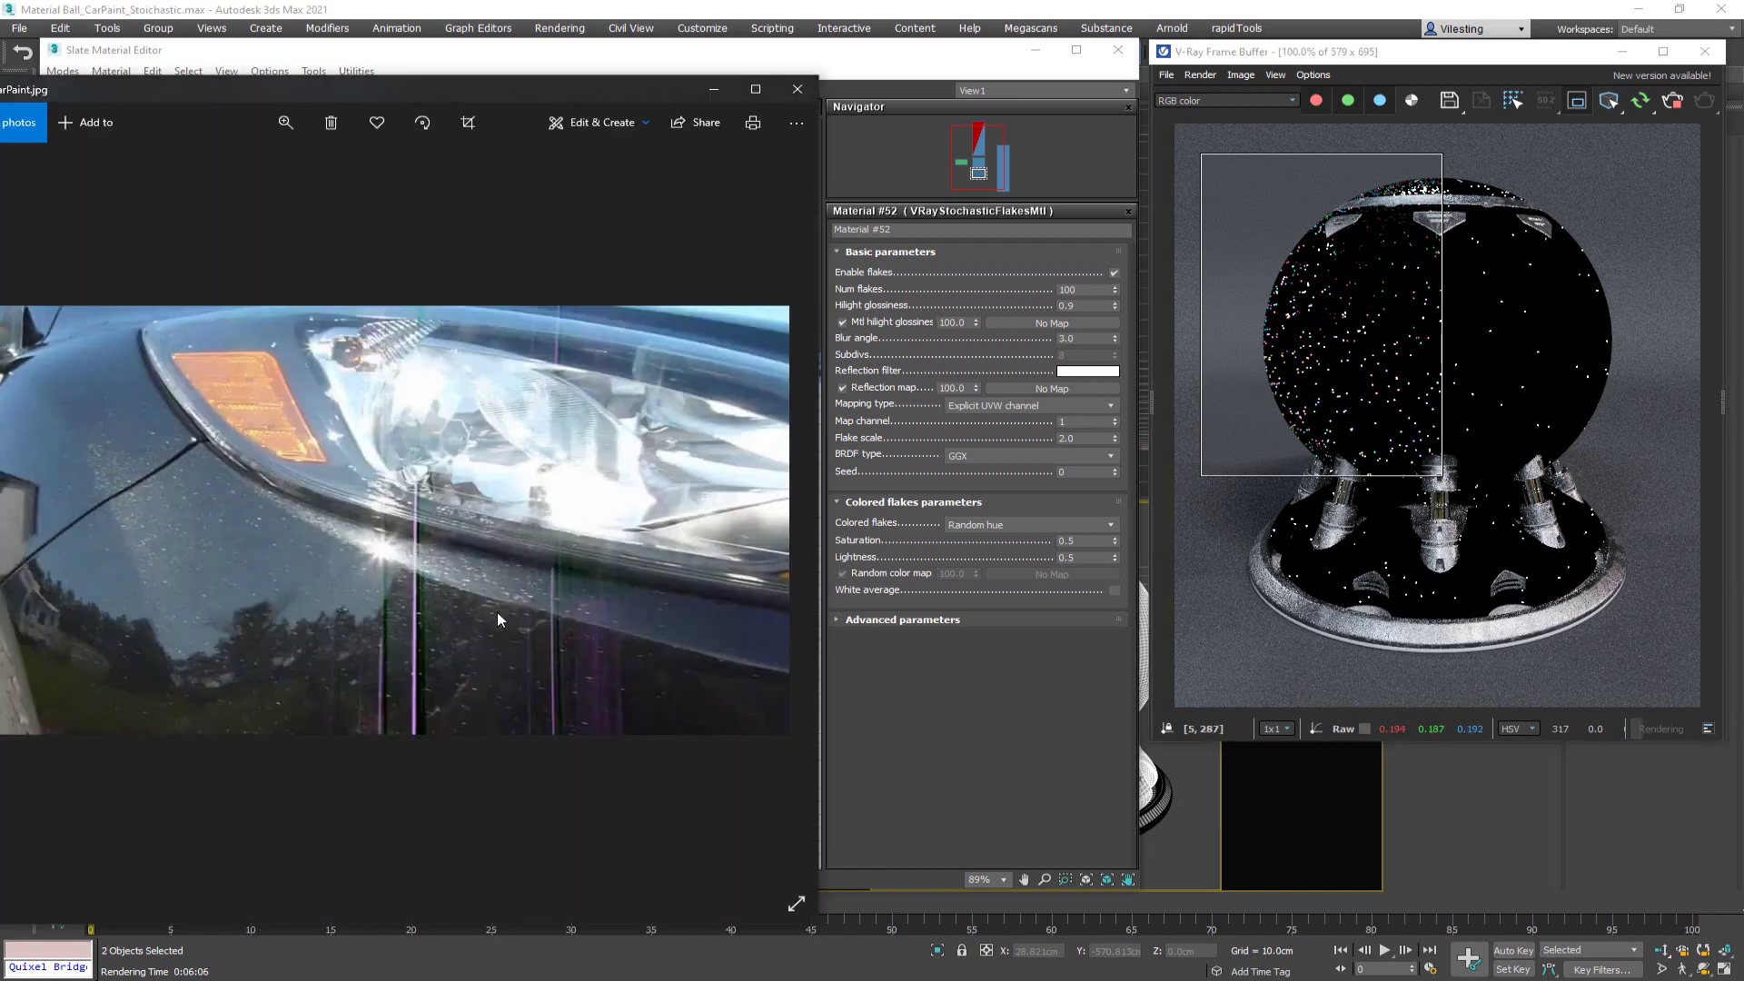
key("alt+Tab")
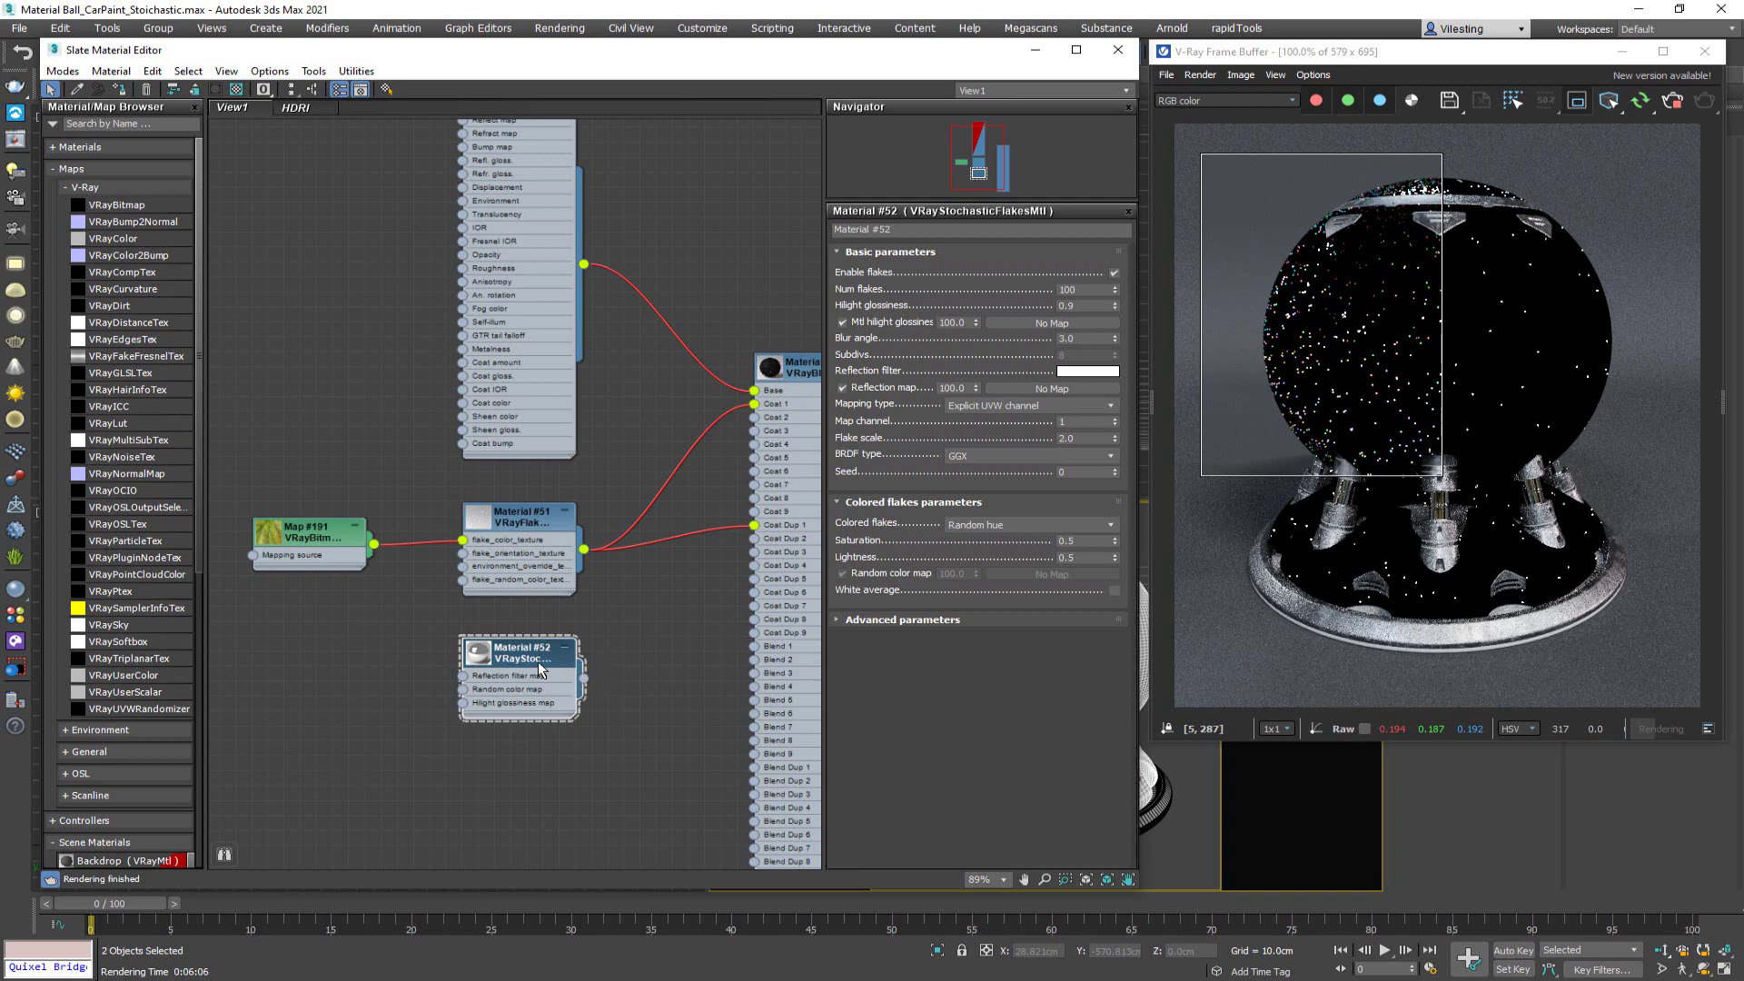
- Open the parameters of the VRayBlendMtl (Material #50) and assign it to the selected objects
double_click(794, 379)
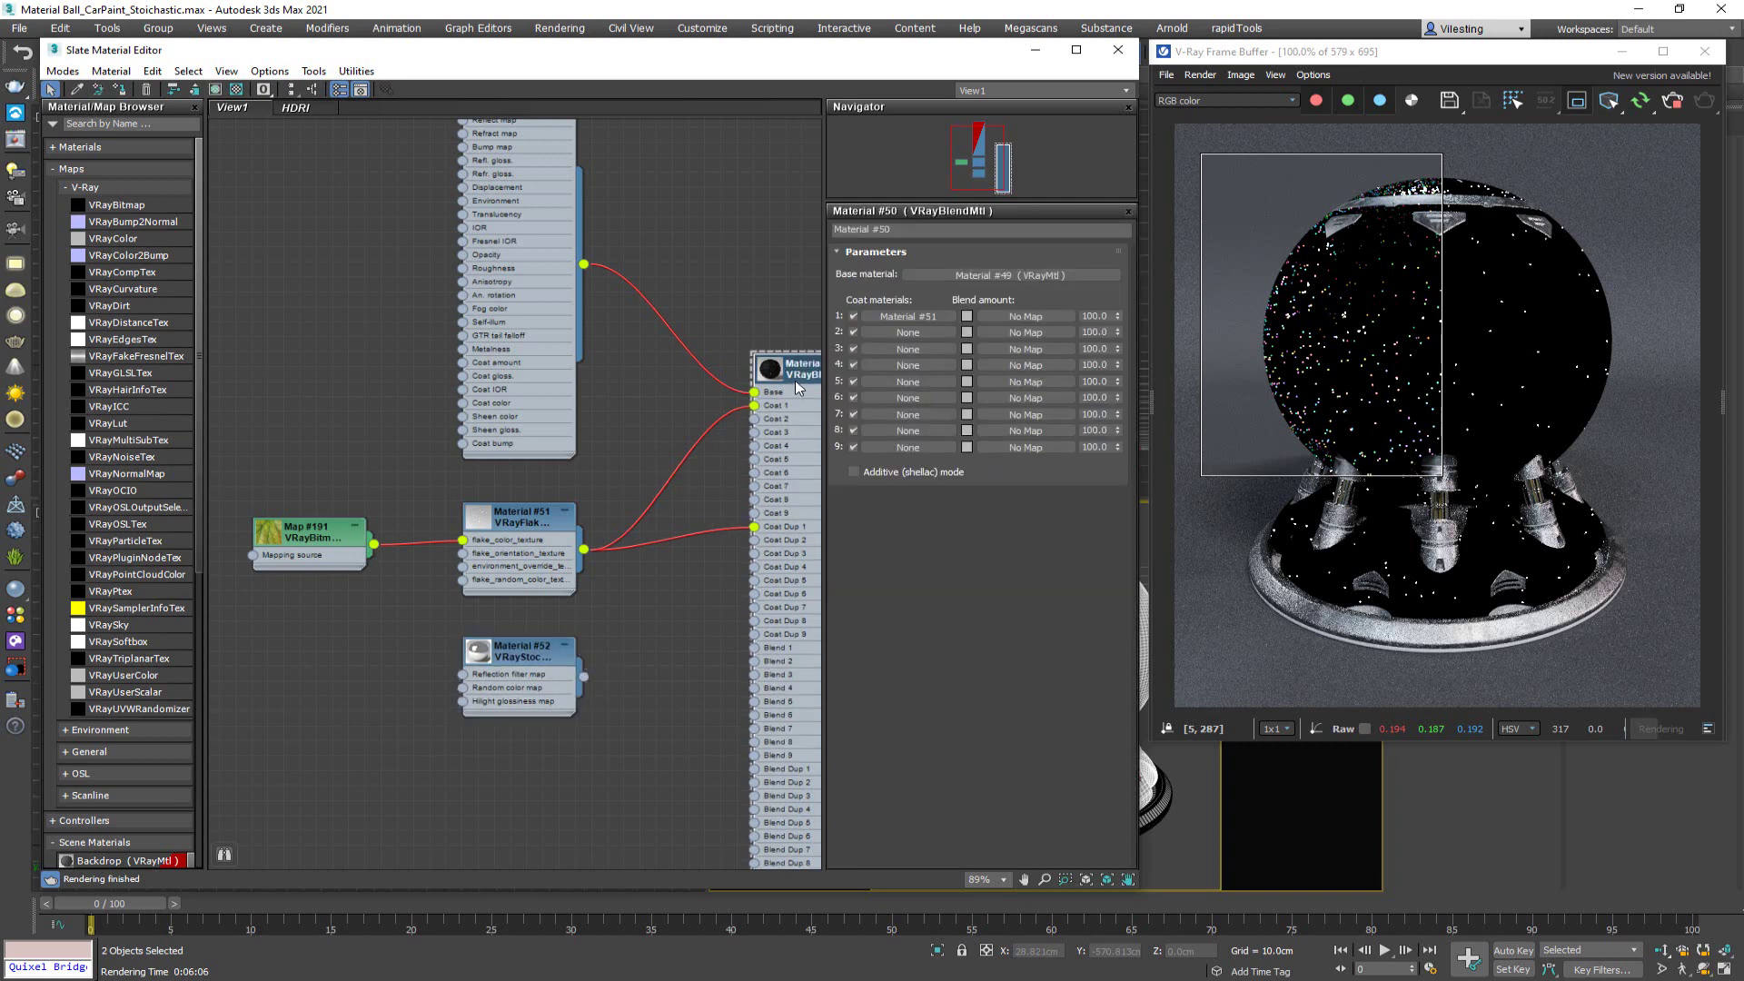
middle_click_drag(802, 380, 685, 382)
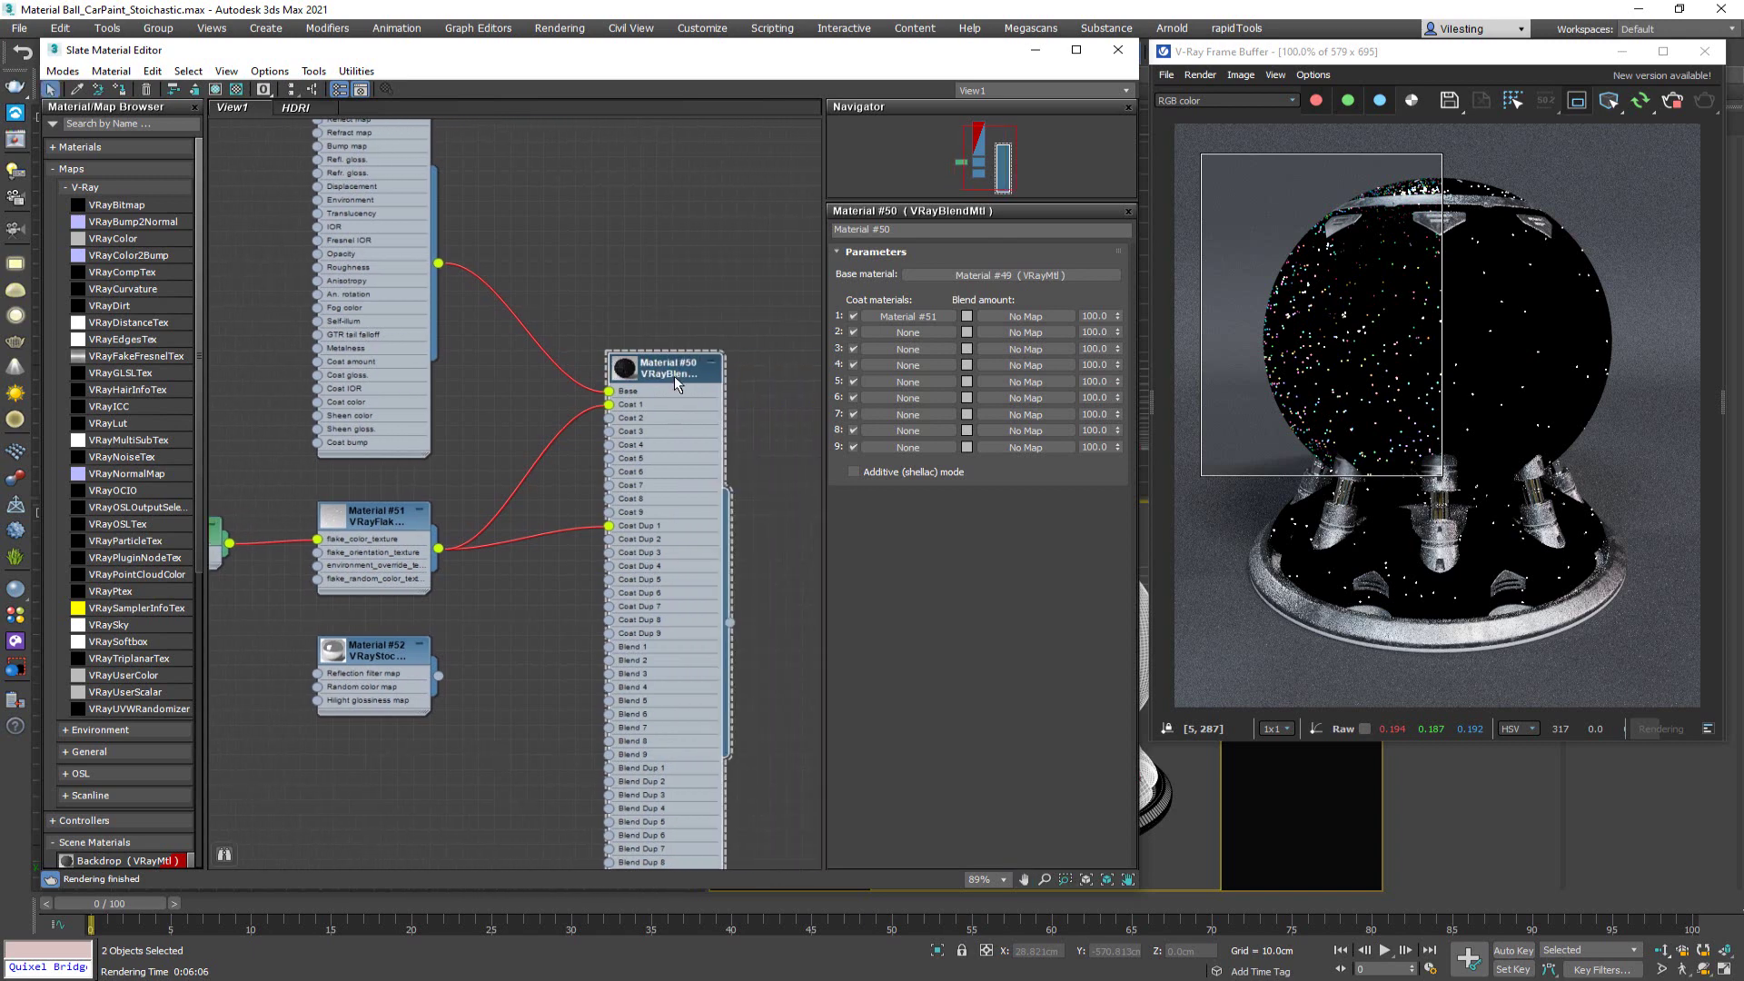
right_click(673, 376)
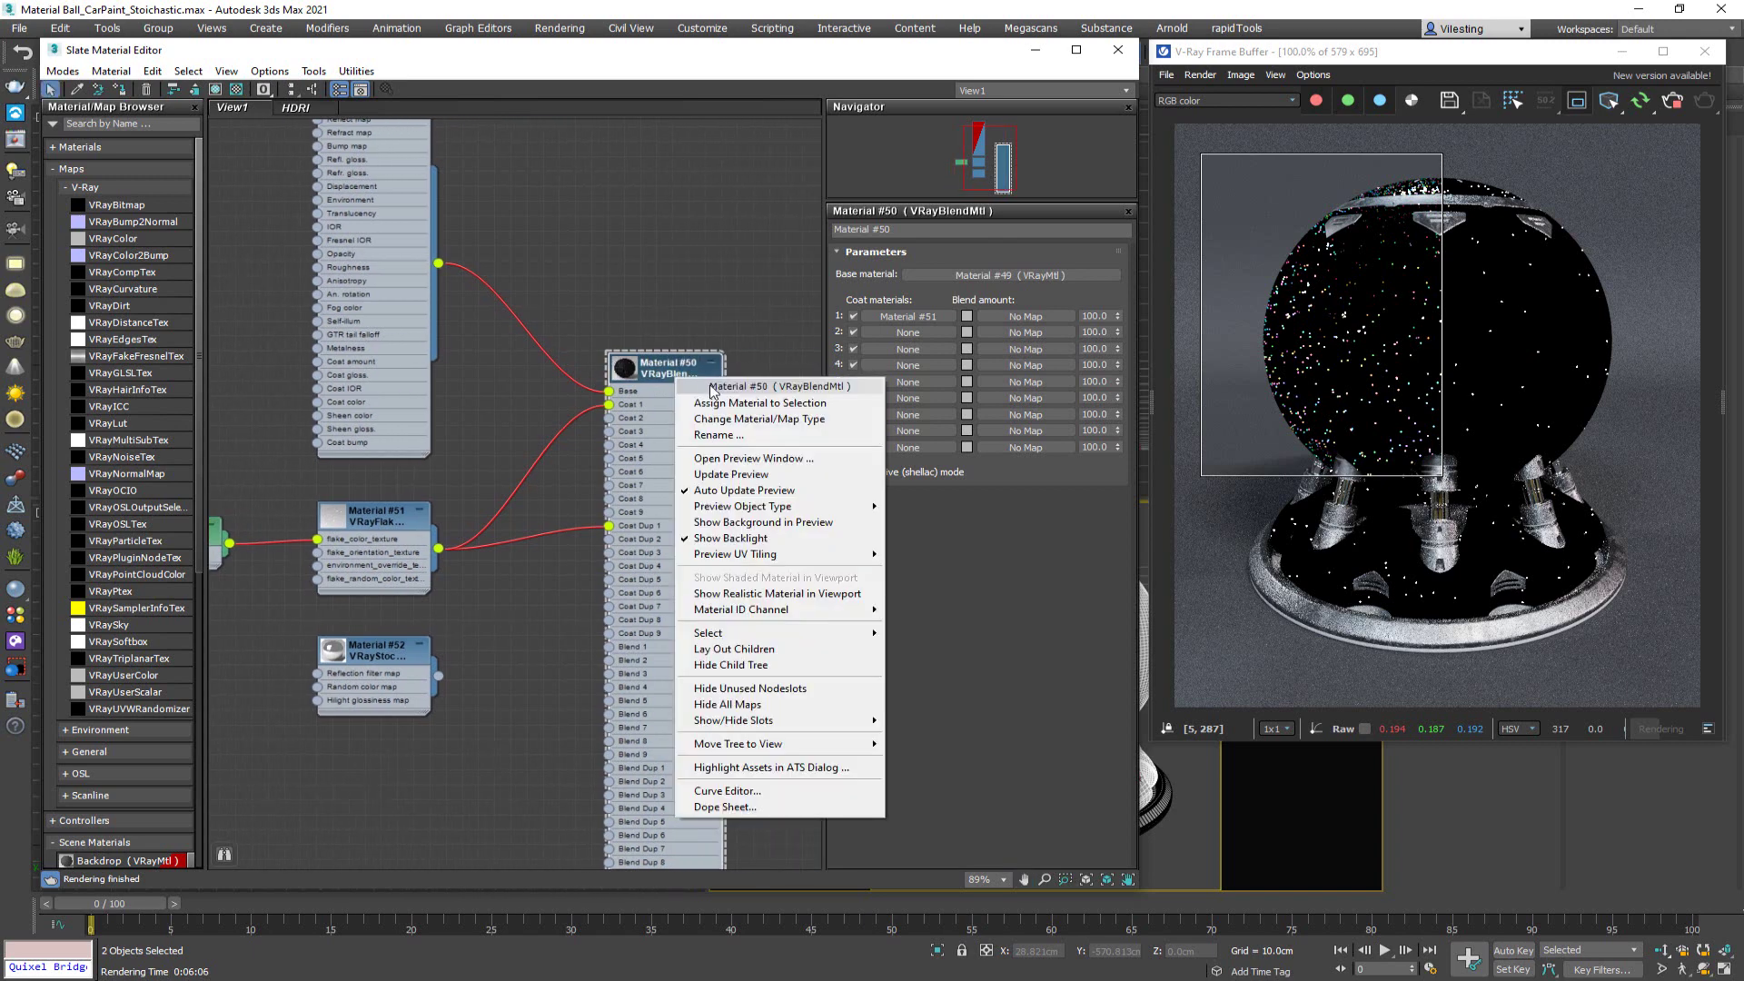
left_click(765, 403)
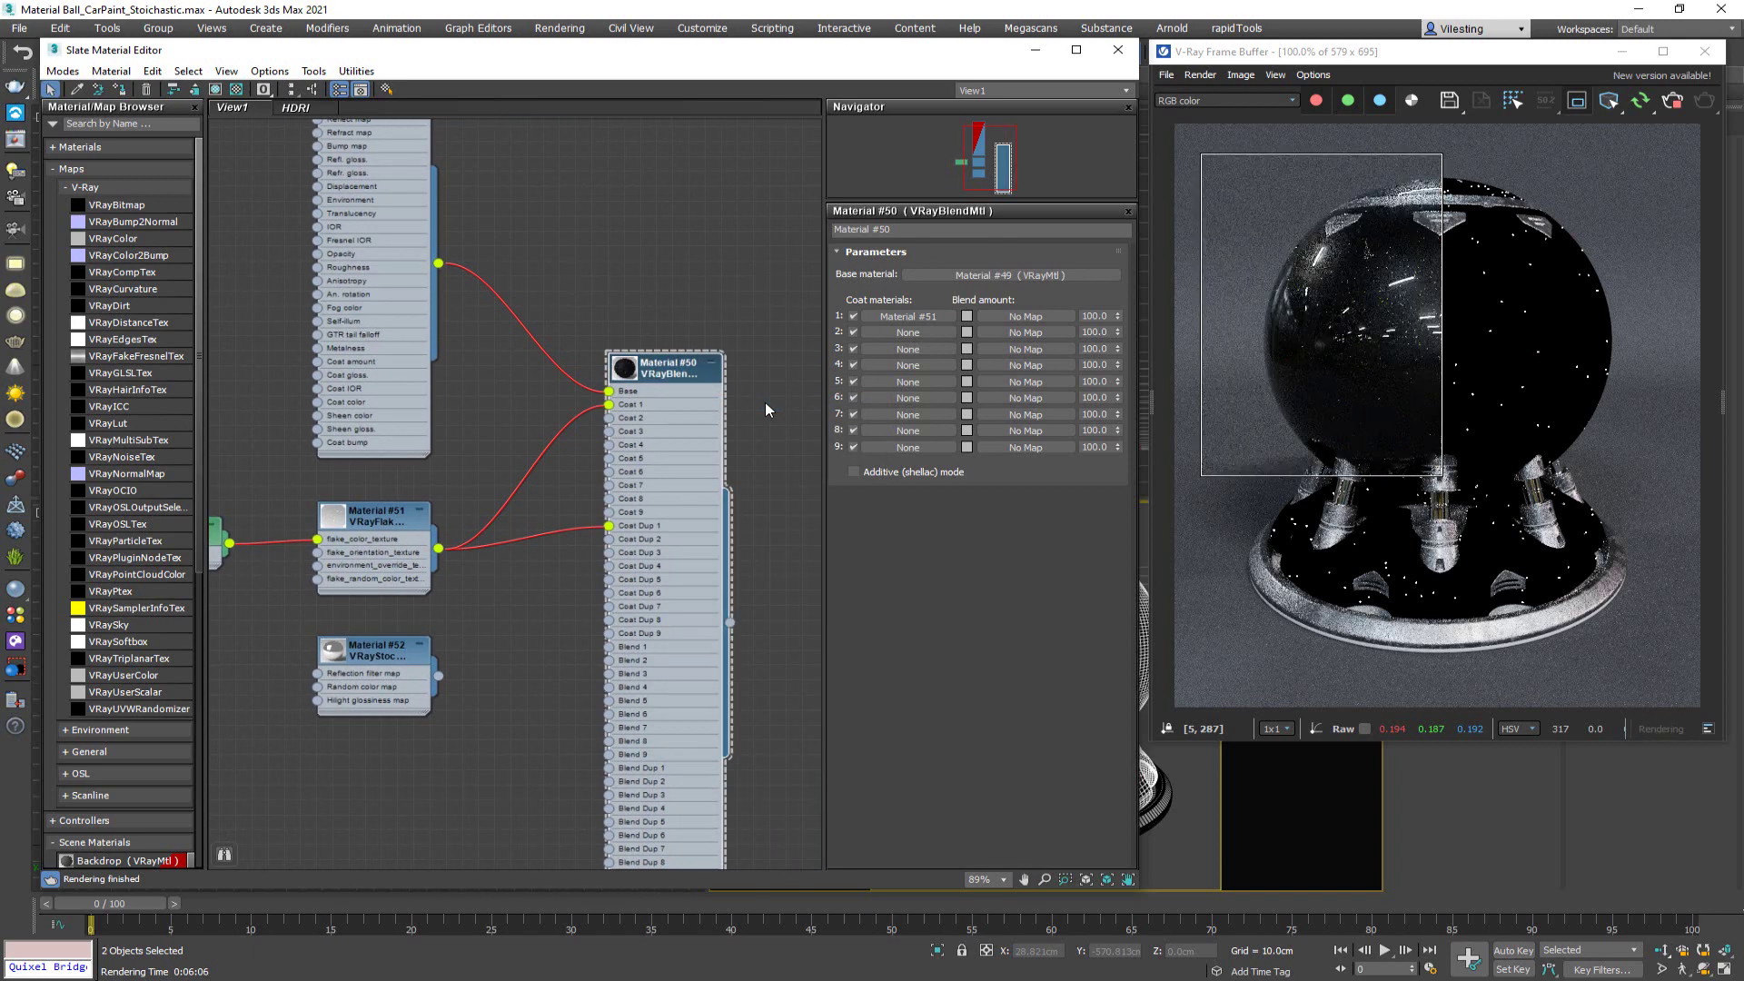
- Clear the blend material's first coat slot, refresh the full-frame render, and connect the stochastic flakes material to Coat 1
right_click(908, 317)
left_click(962, 362)
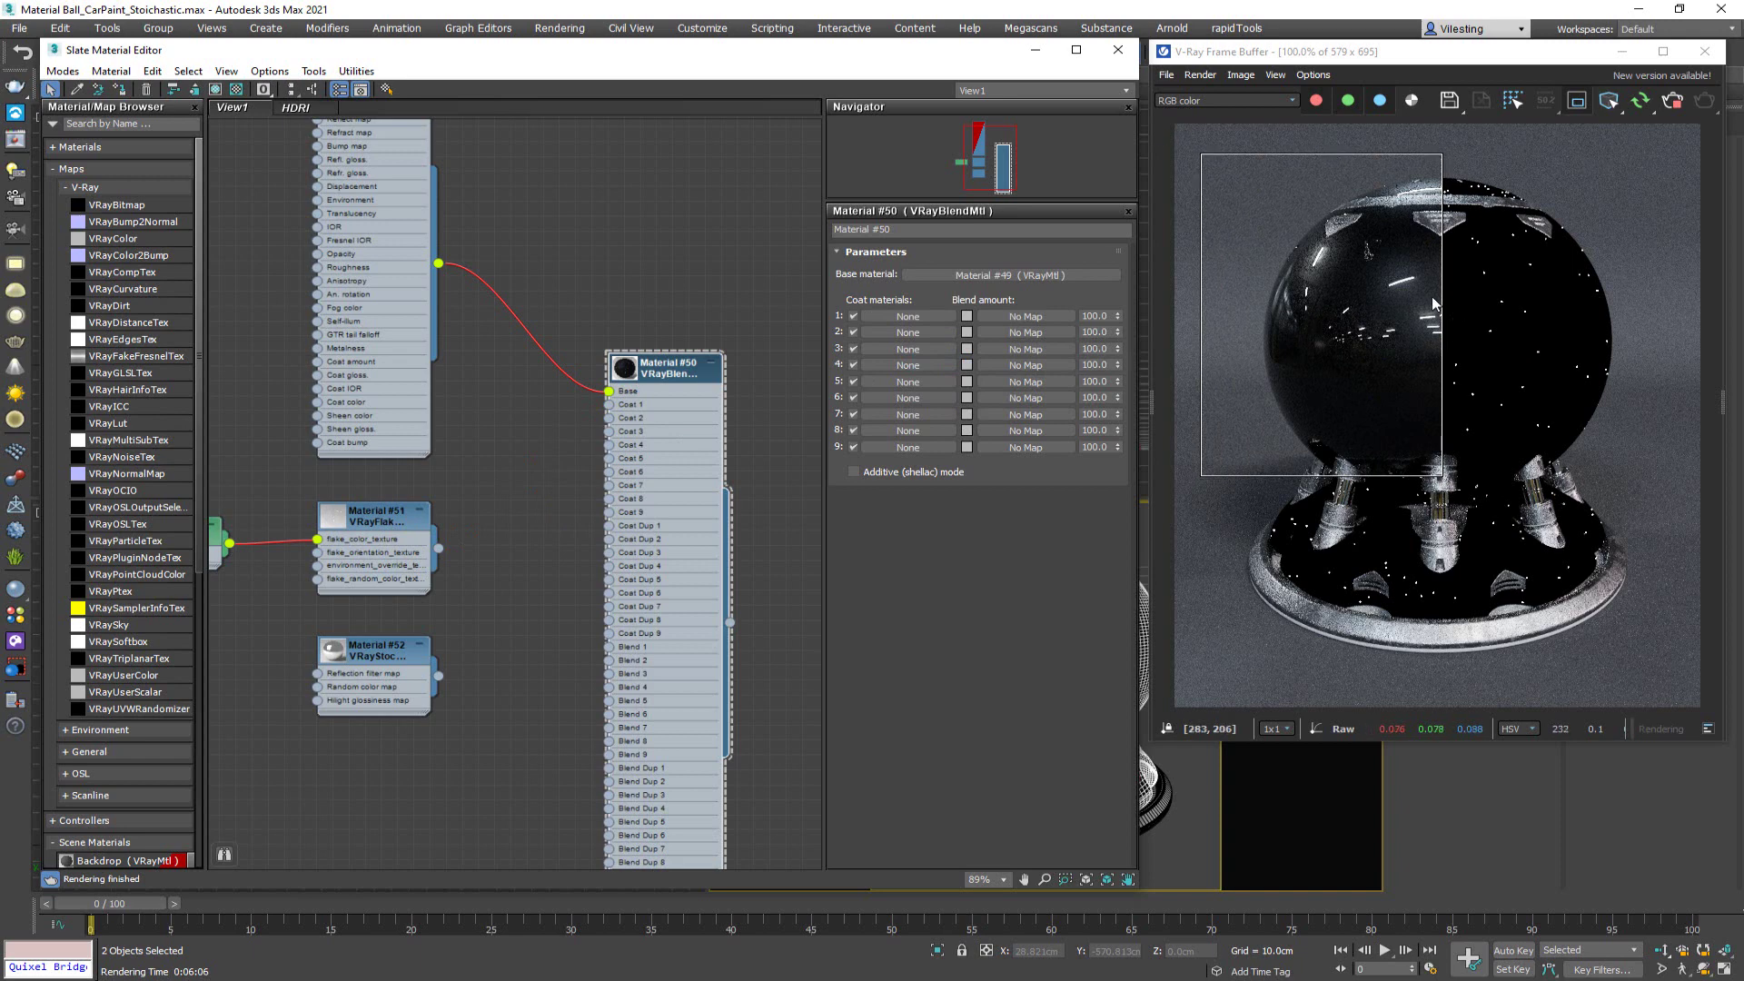
left_click(1580, 103)
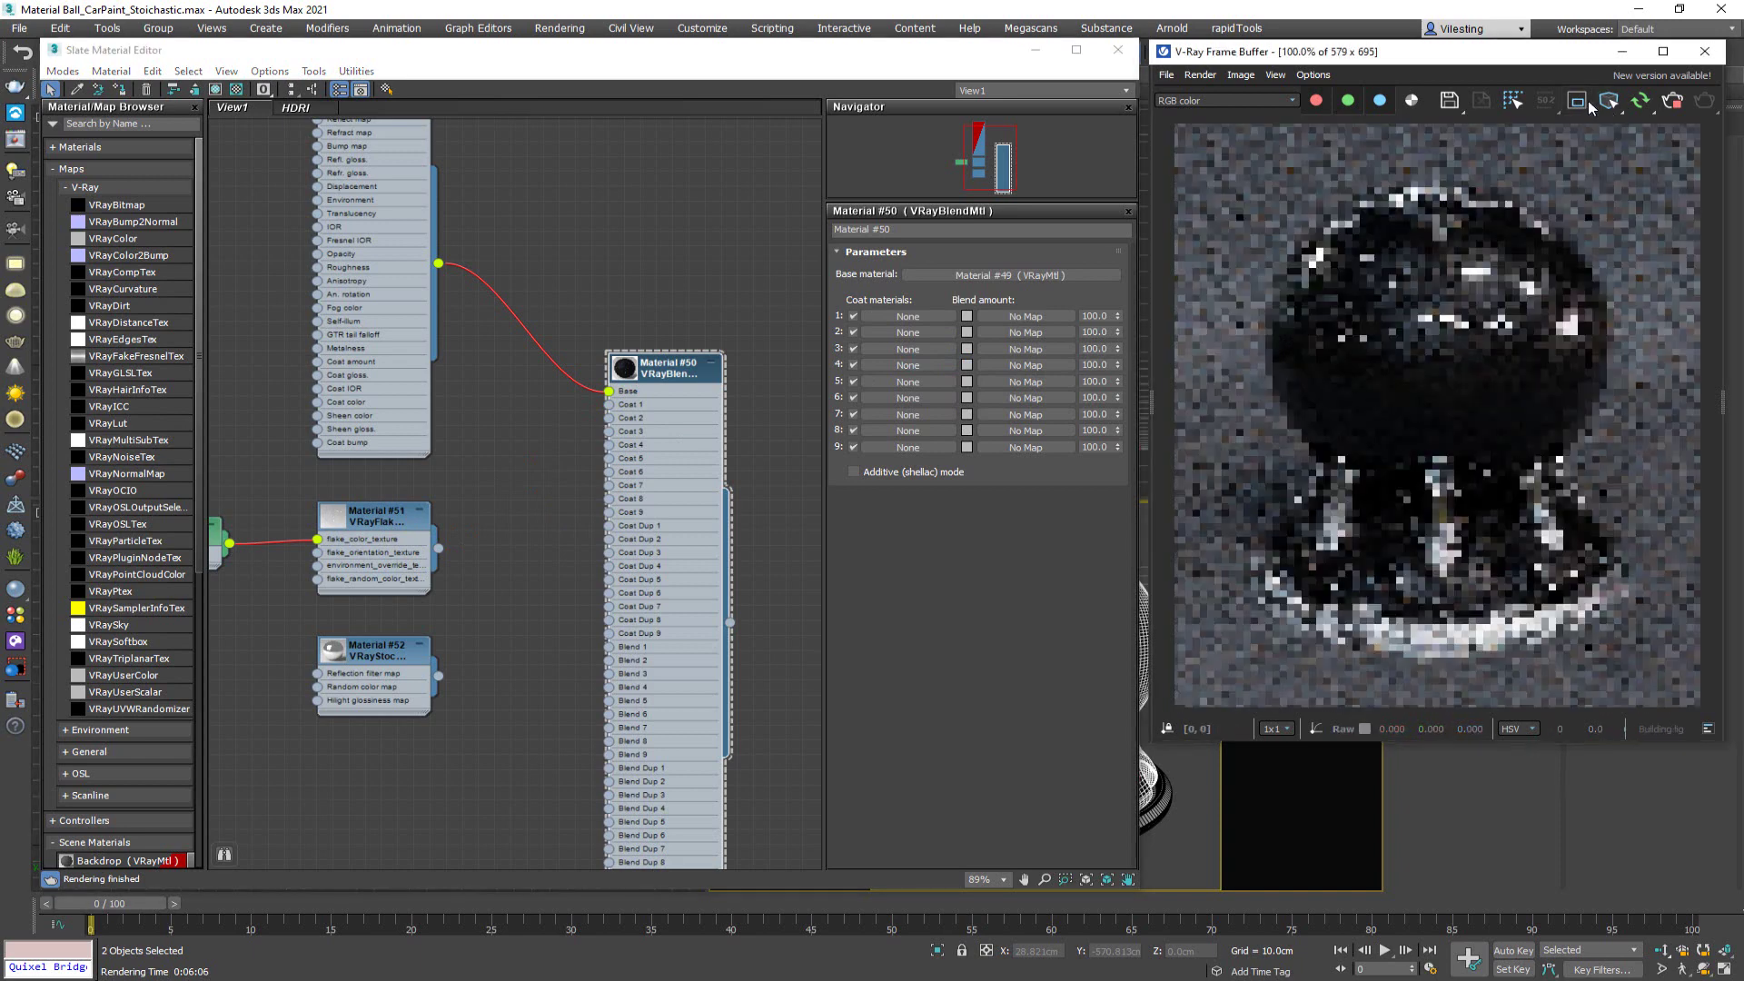
left_click(1585, 104)
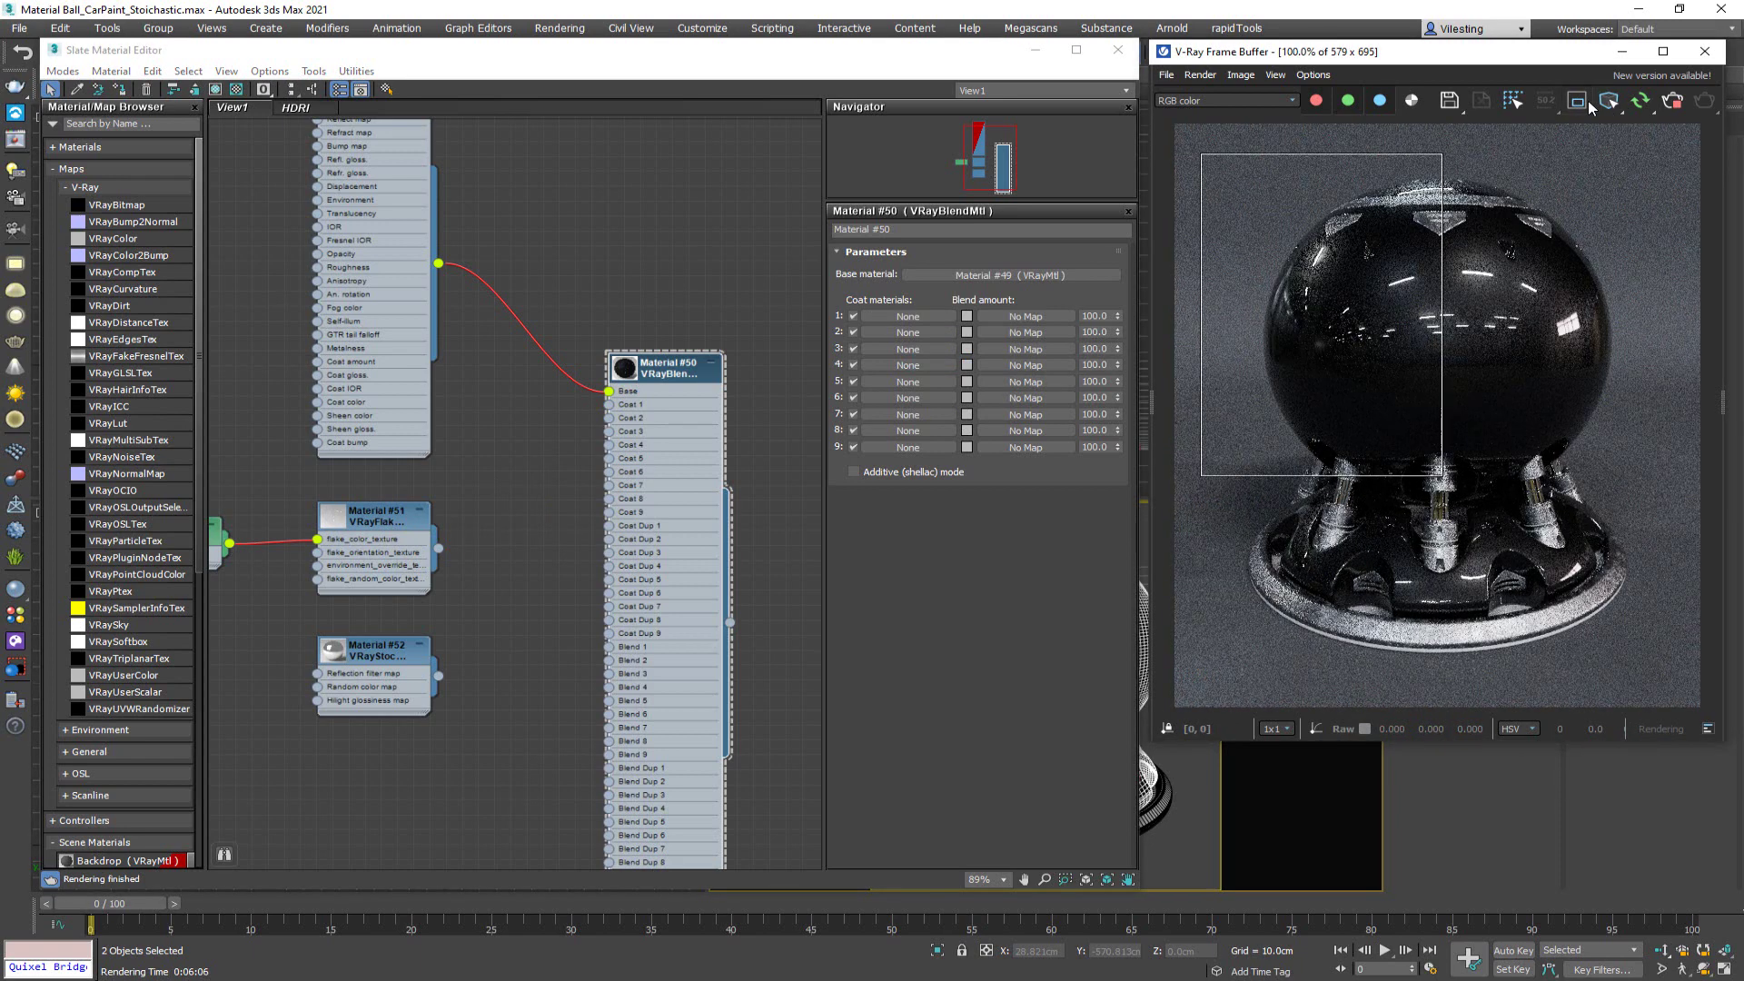
left_click_drag(439, 676, 608, 404)
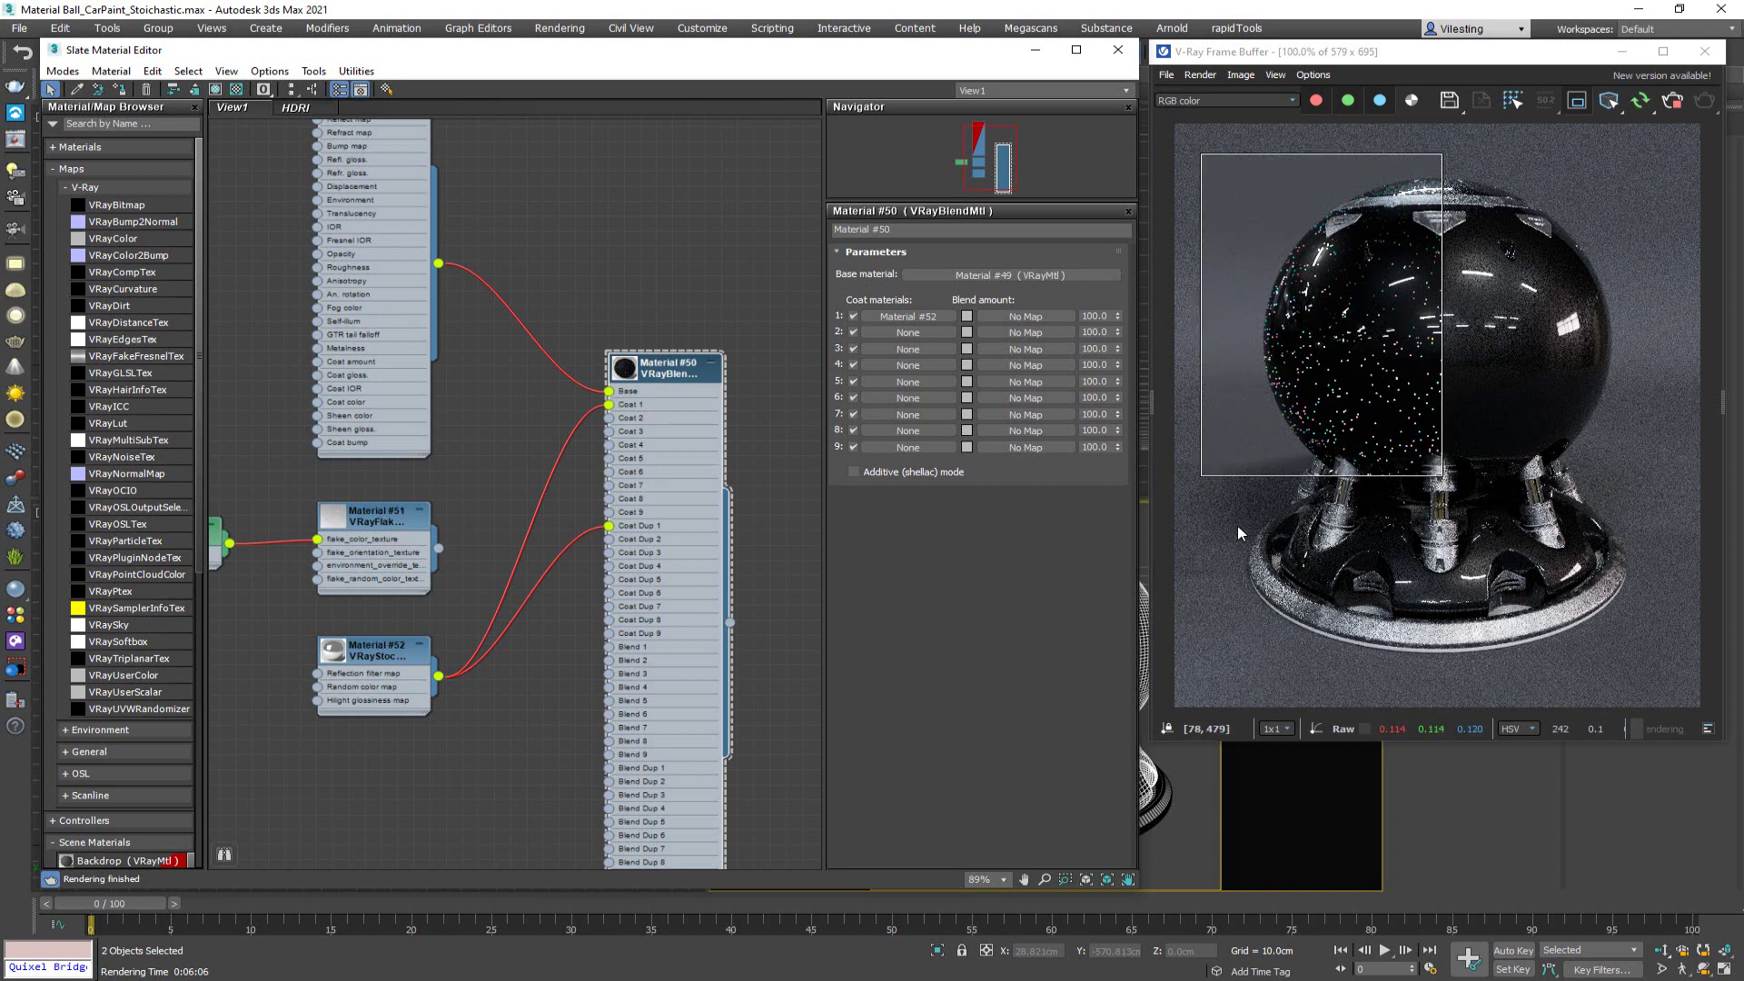
- Enable White average on the stochastic flakes material and inspect the colored flakes in the render up close
double_click(382, 650)
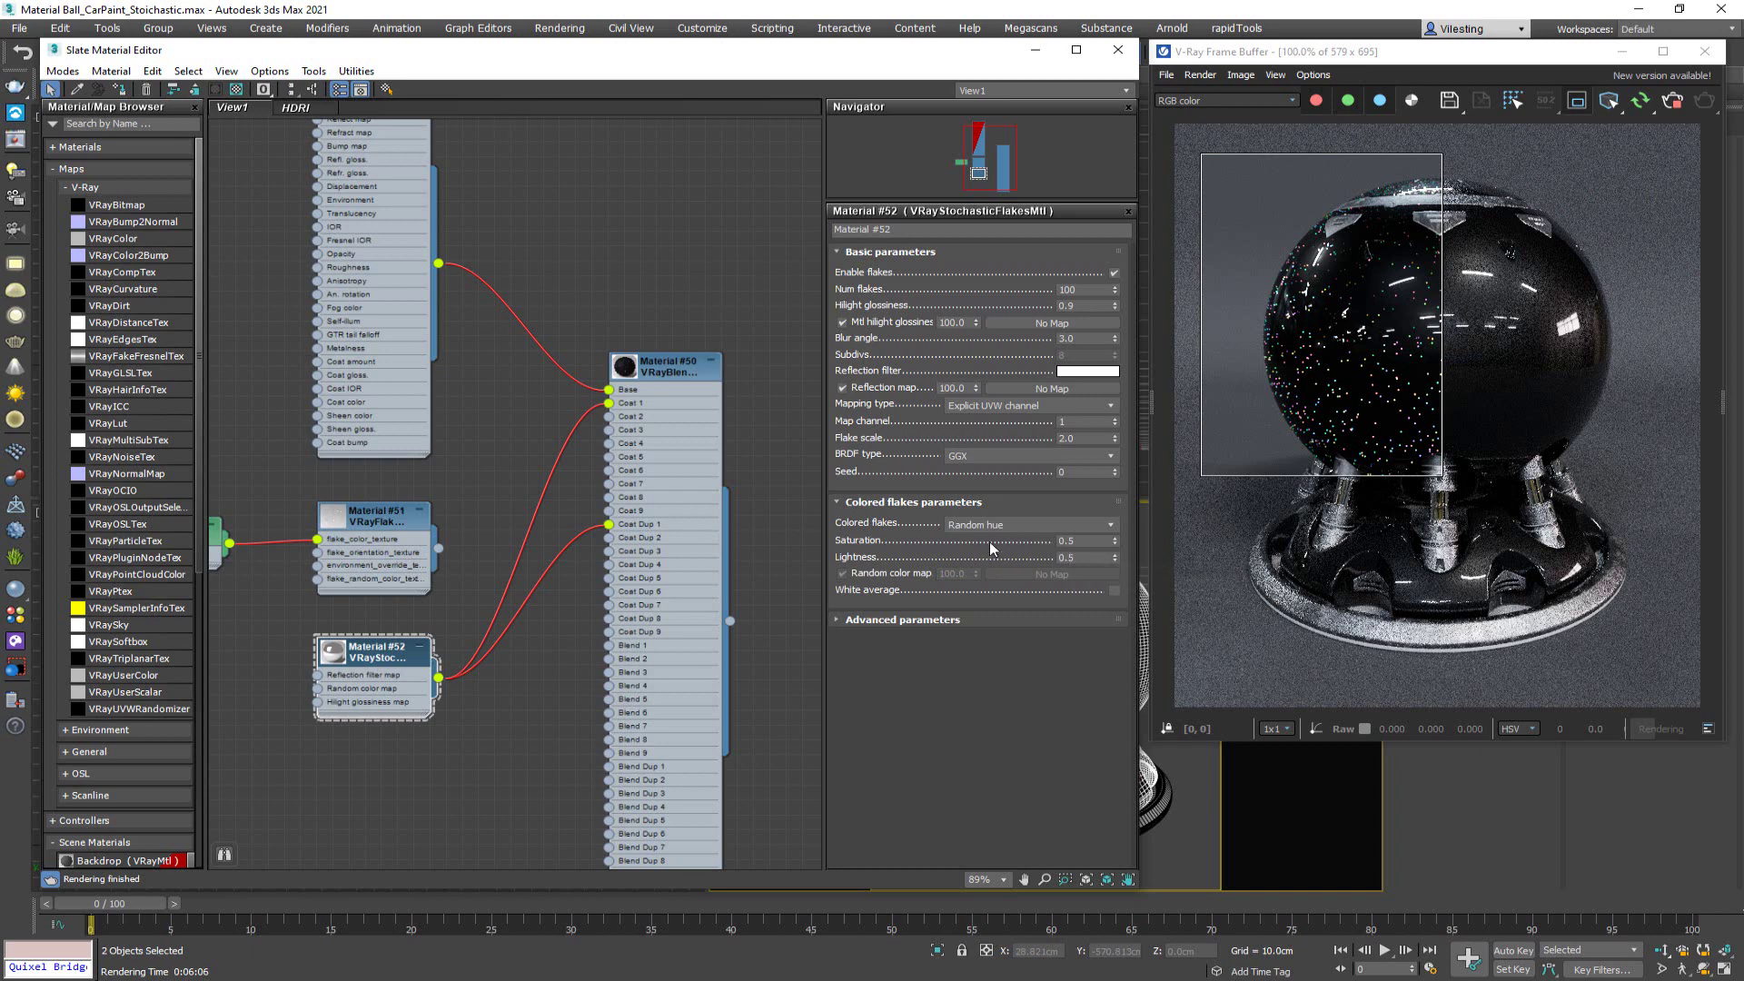
left_click(1114, 591)
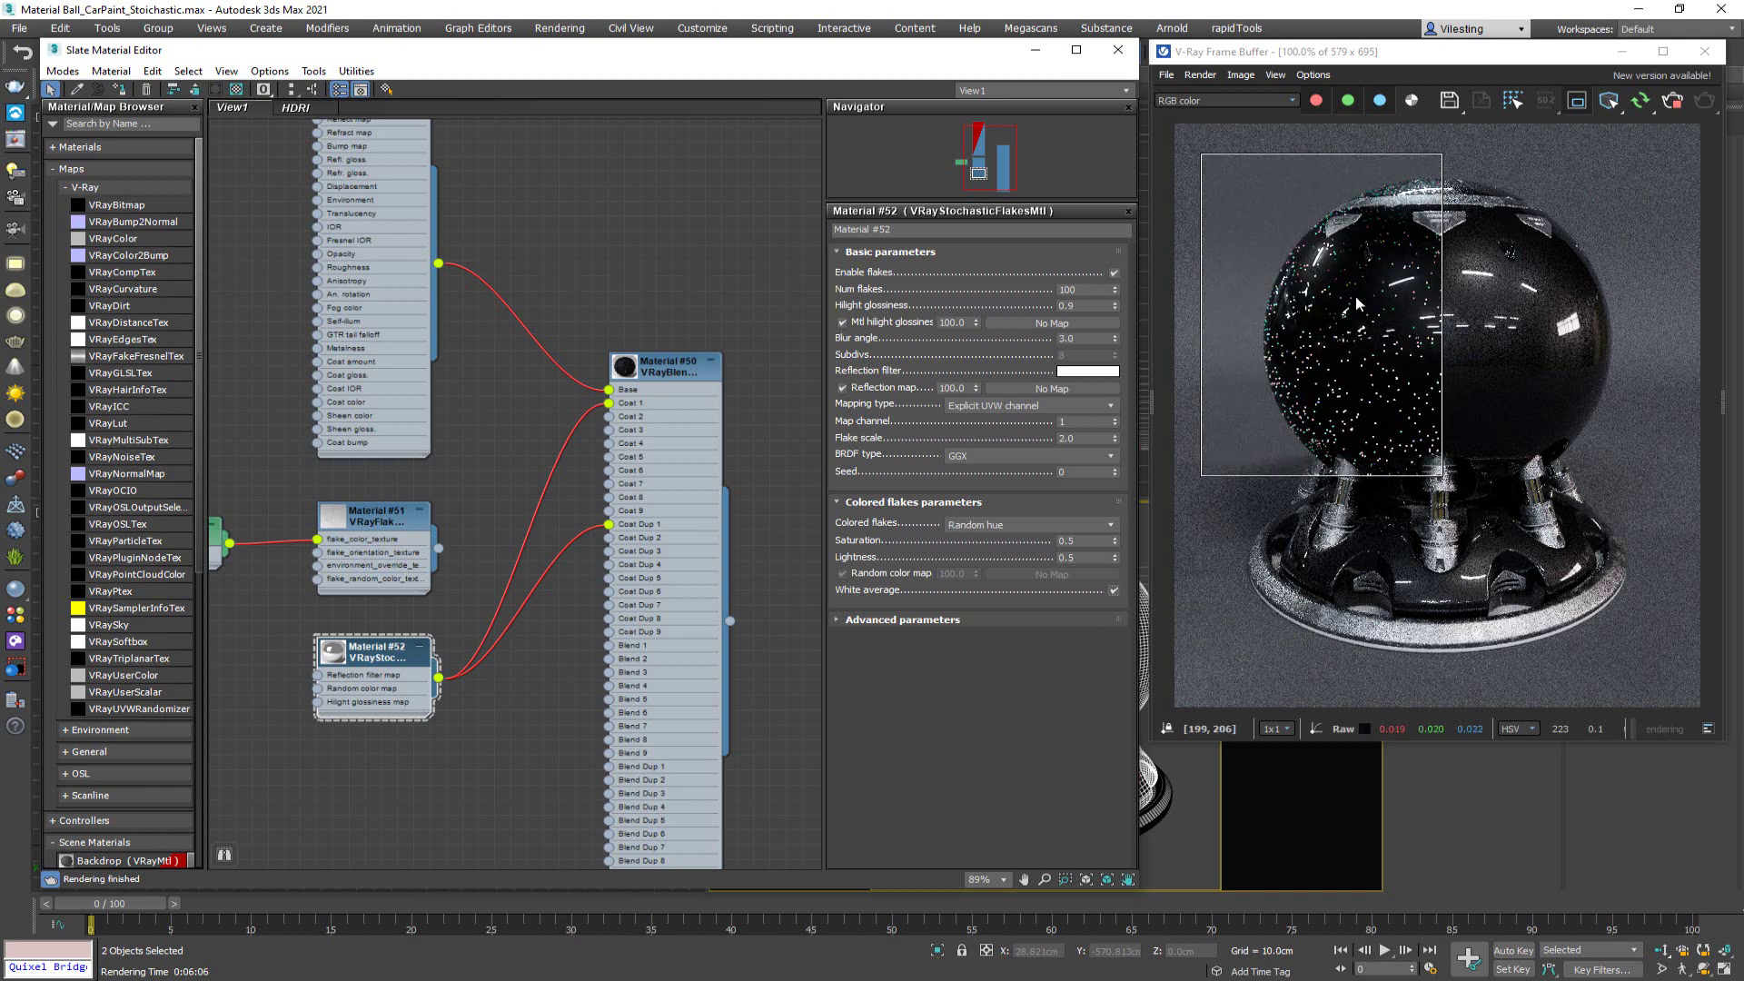
scroll(1355, 296, "up", 2)
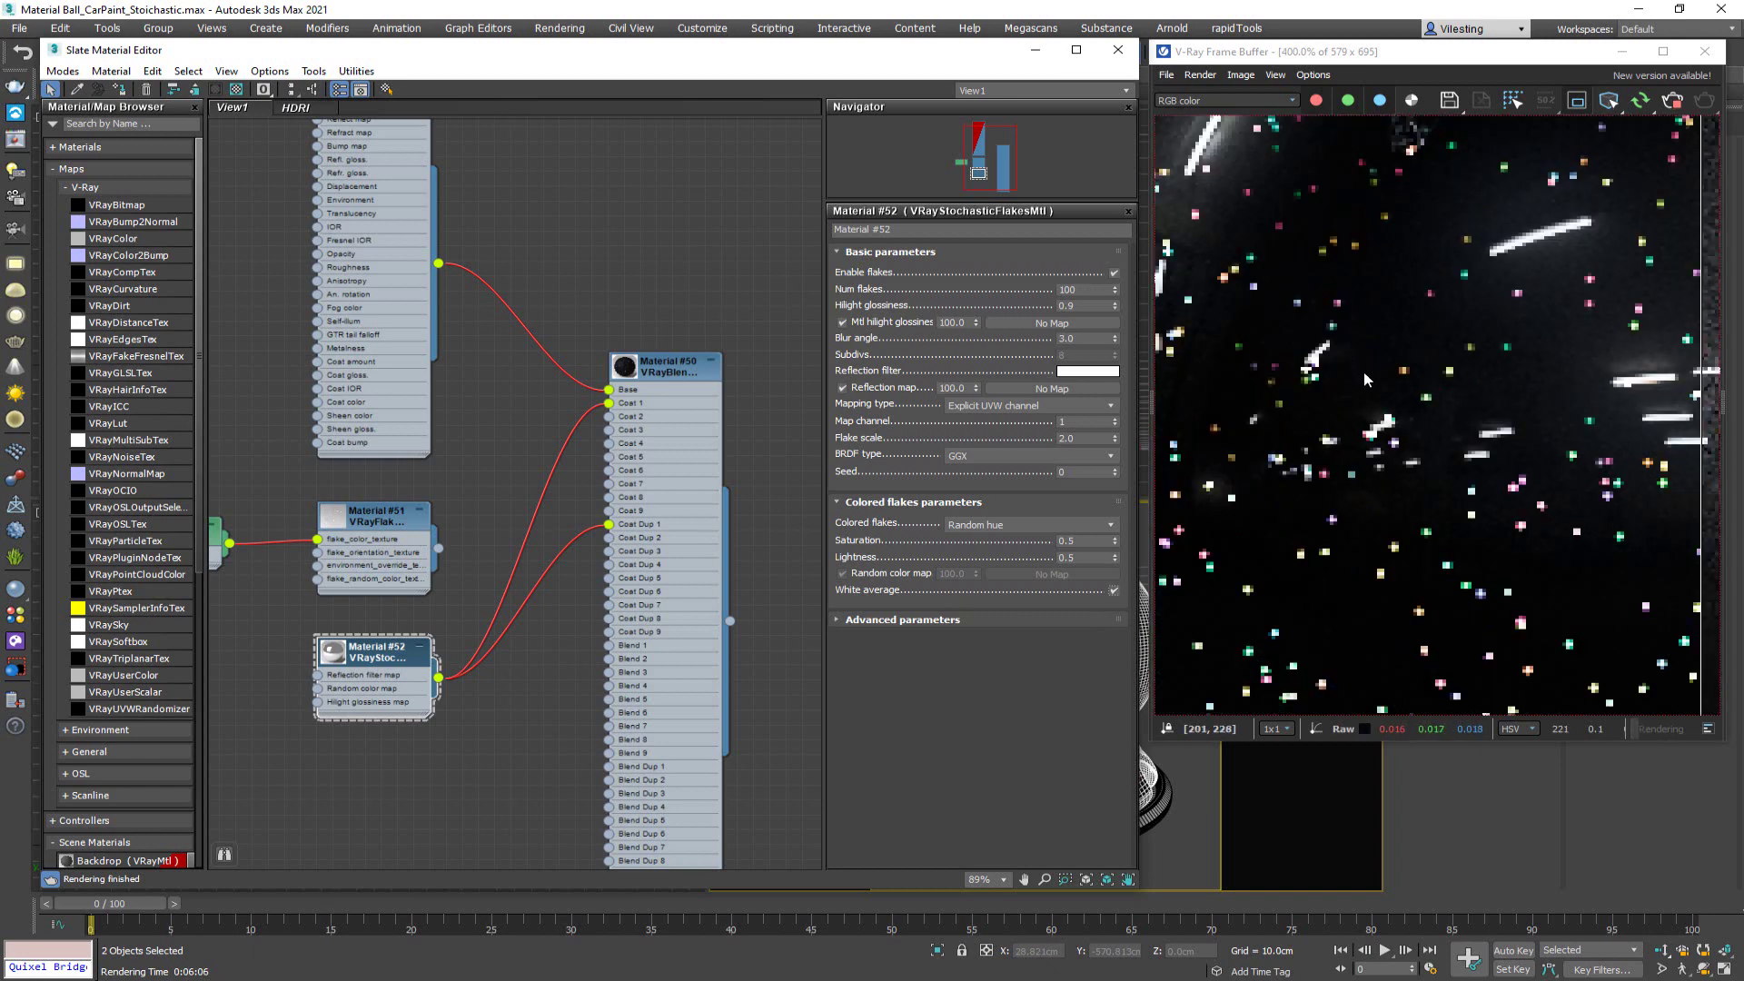
scroll(1364, 373, "down", 2)
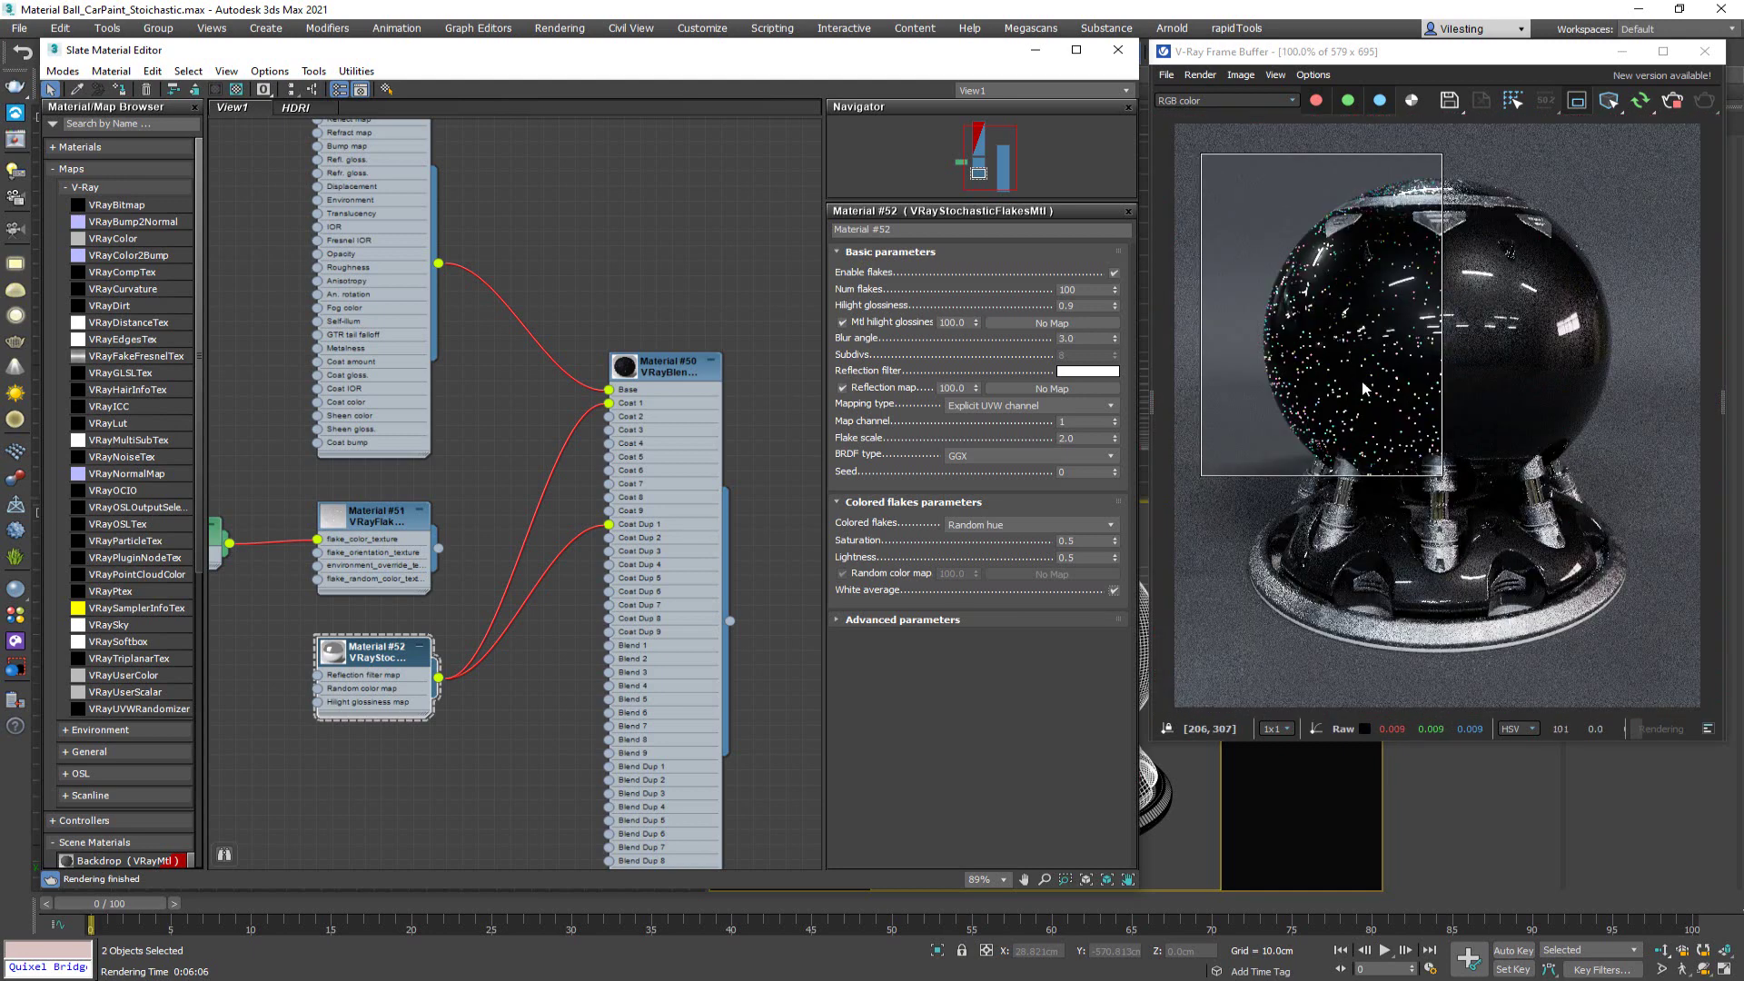
scroll(1362, 389, "up", 1)
scroll(1364, 408, "up", 1)
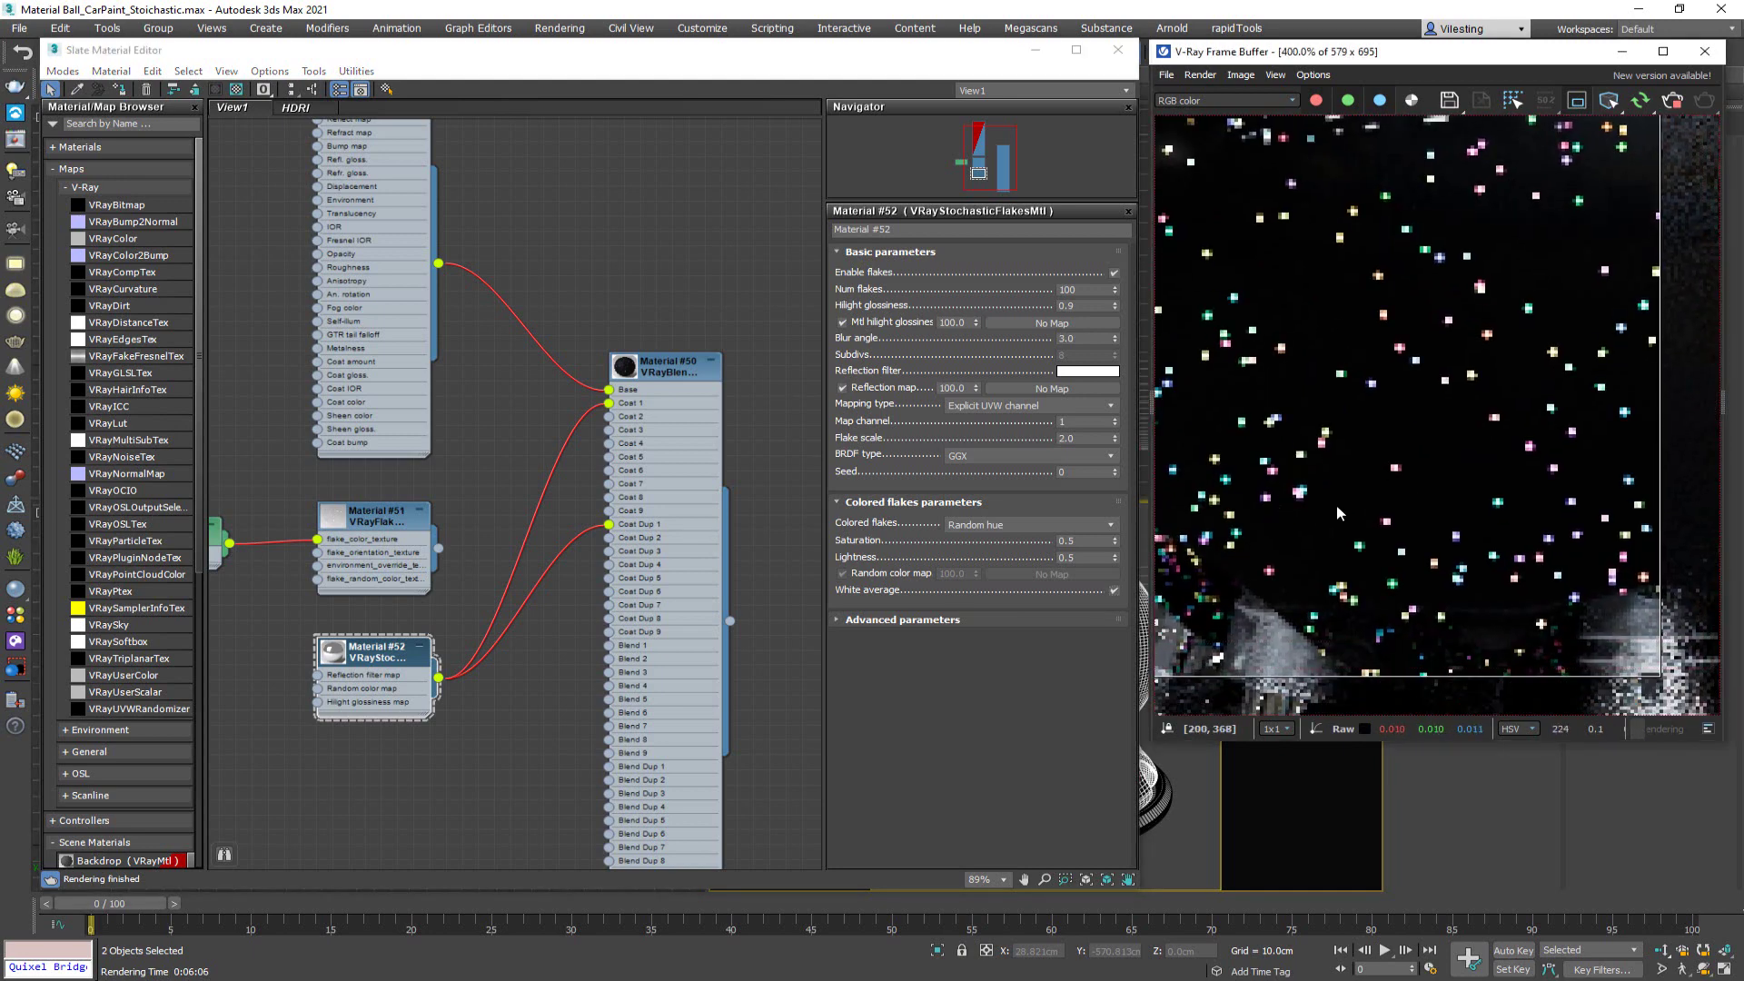
scroll(1353, 500, "down", 1)
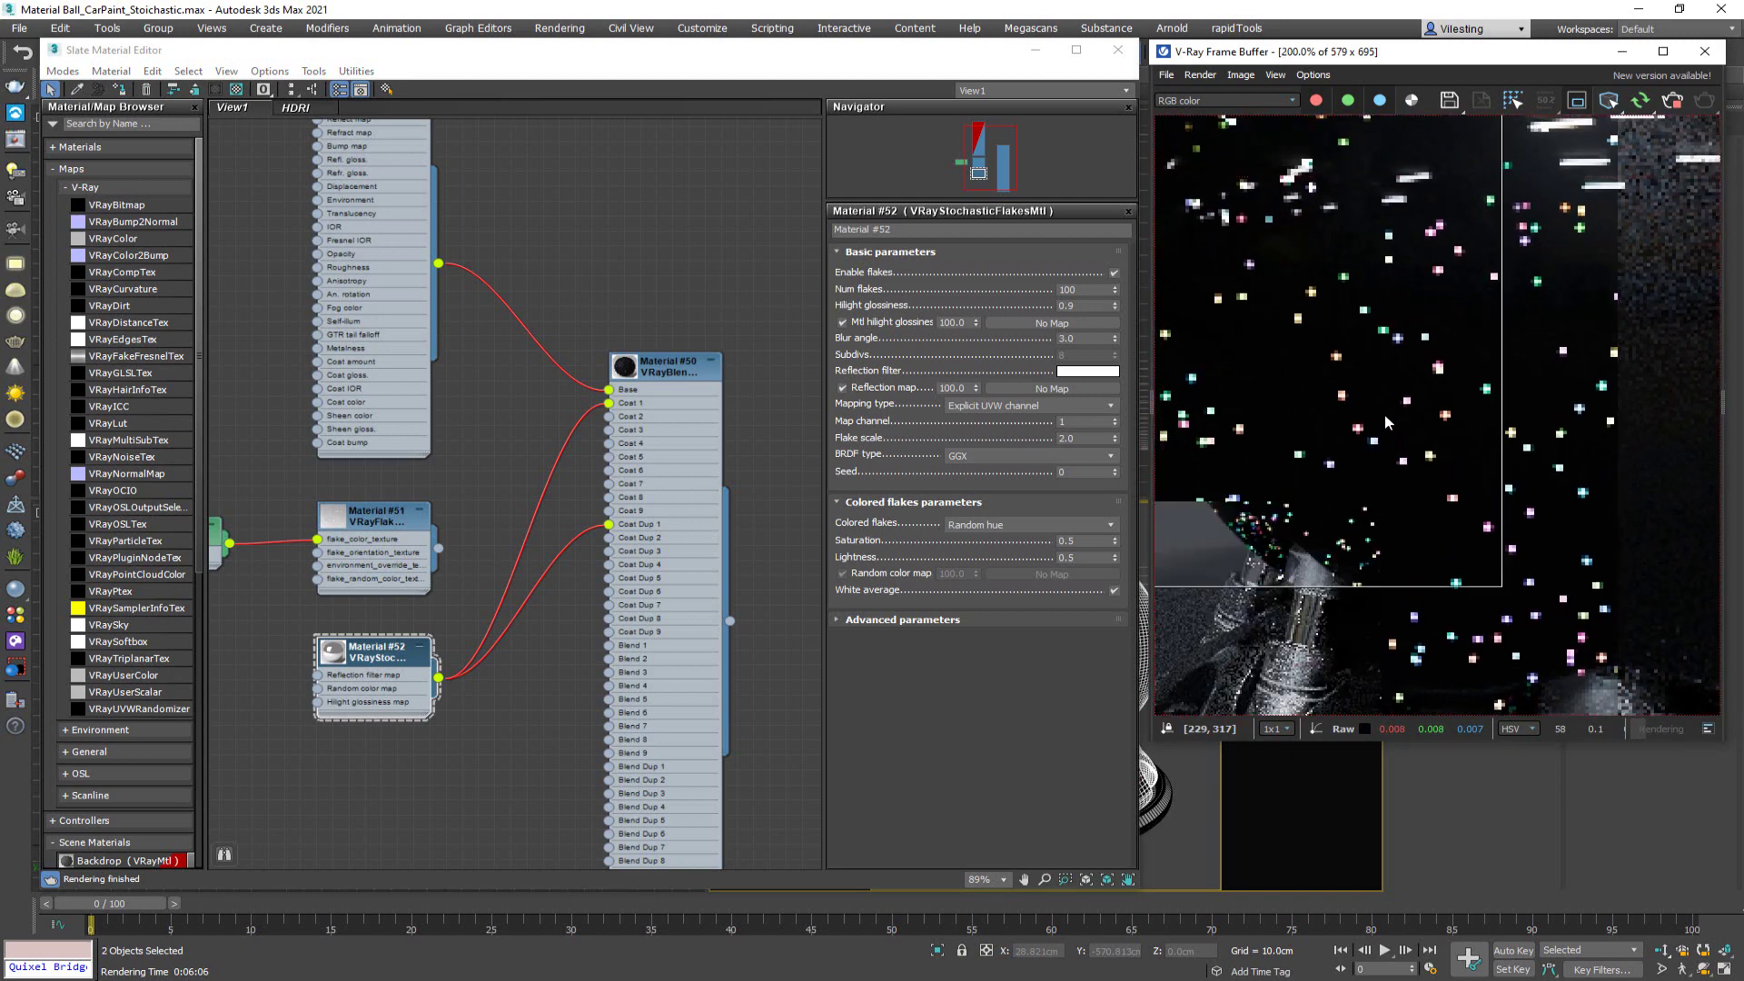
- Try a colored flakes saturation of 0.1, settle on 0.2, and inspect the rendered flakes up close
left_click(1072, 540)
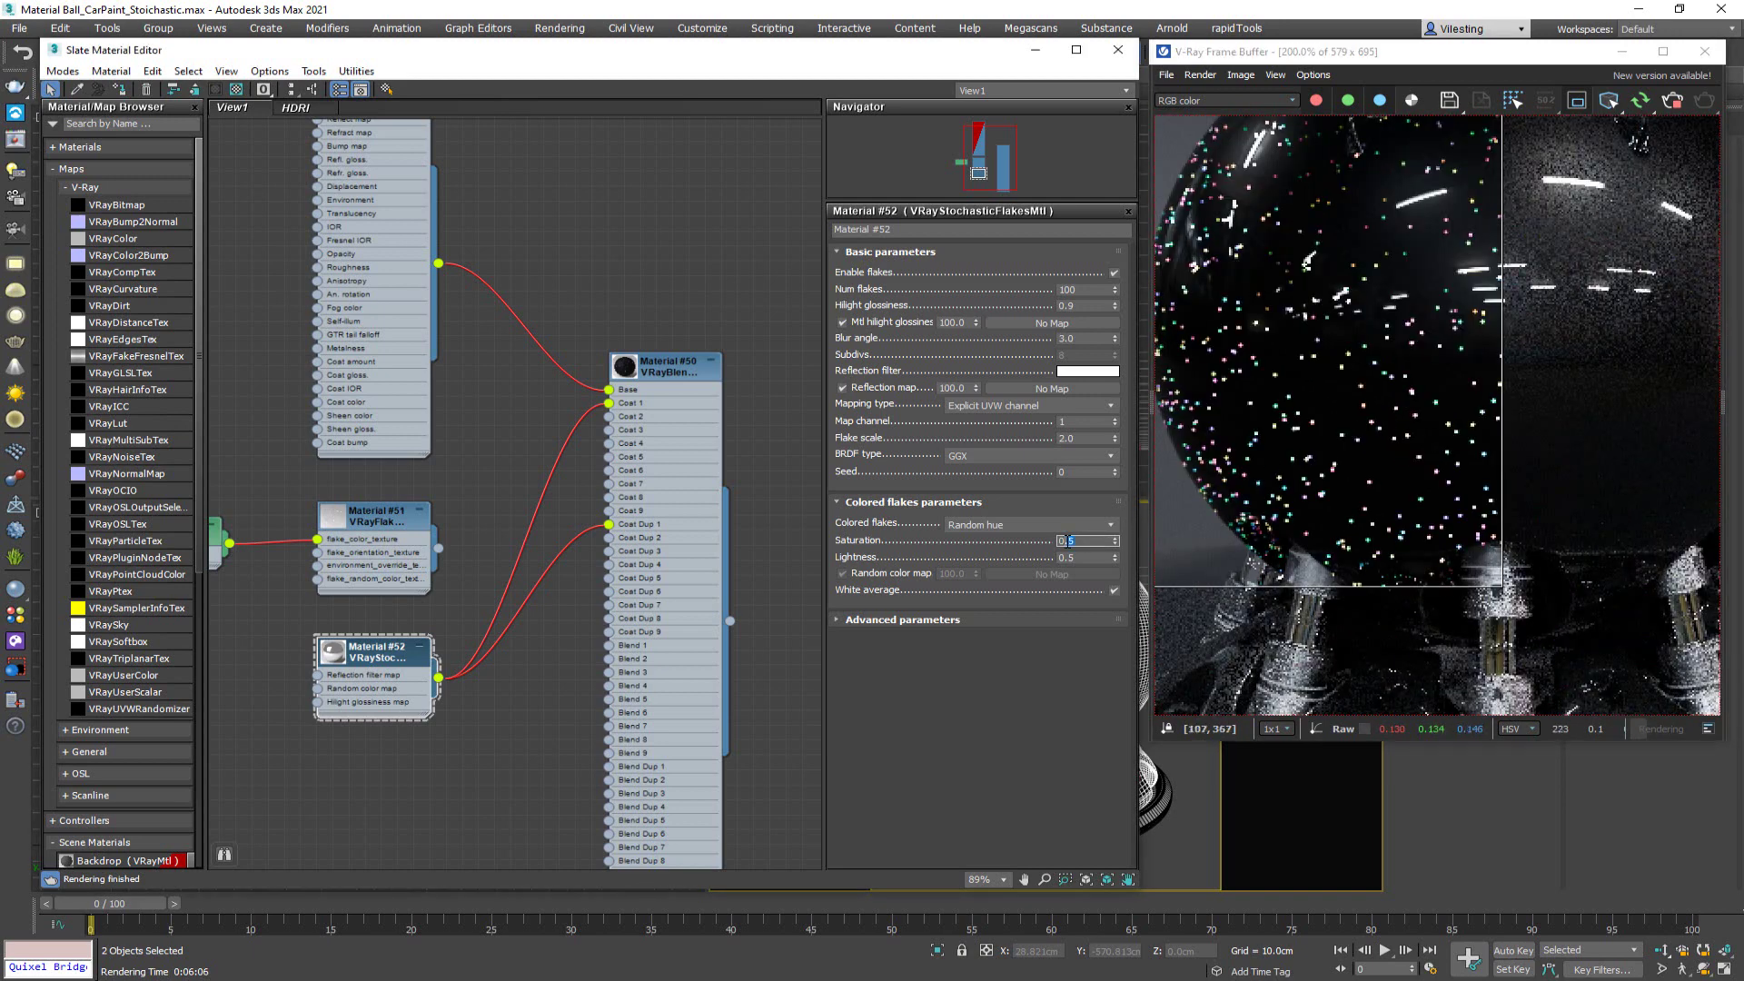
type("0.1")
key("Return")
type("0.2")
key("Return")
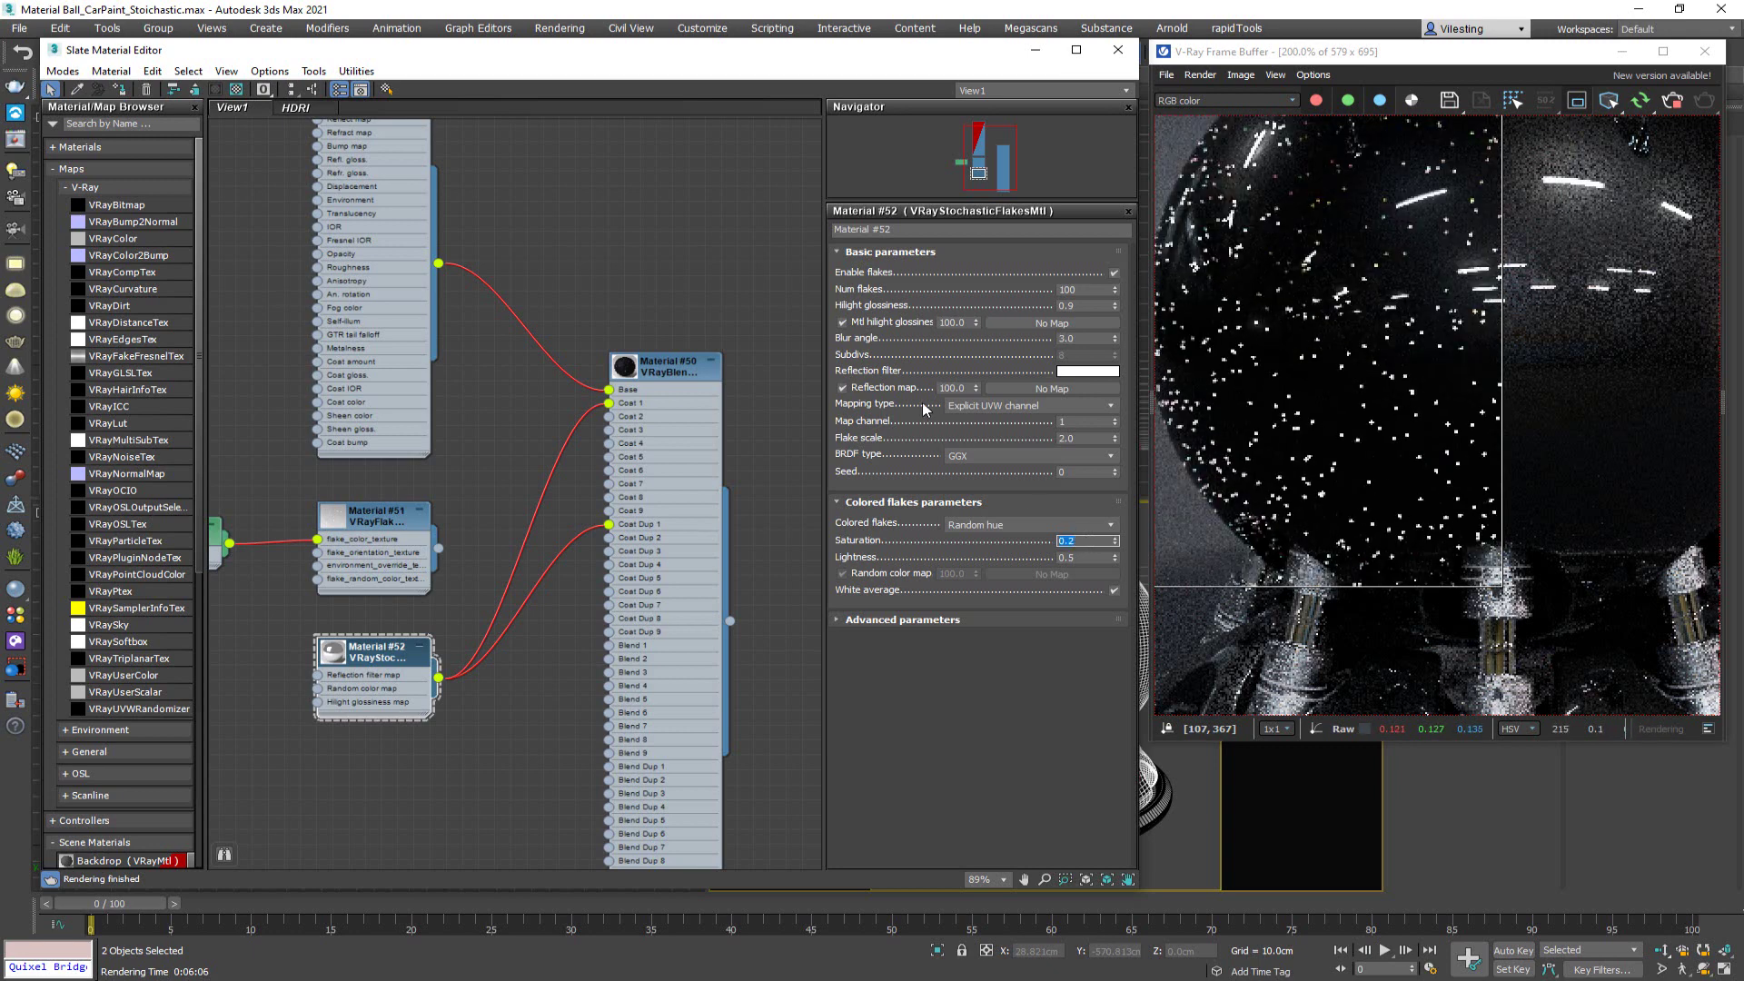
left_click(1394, 319)
scroll(1395, 320, "down", 3)
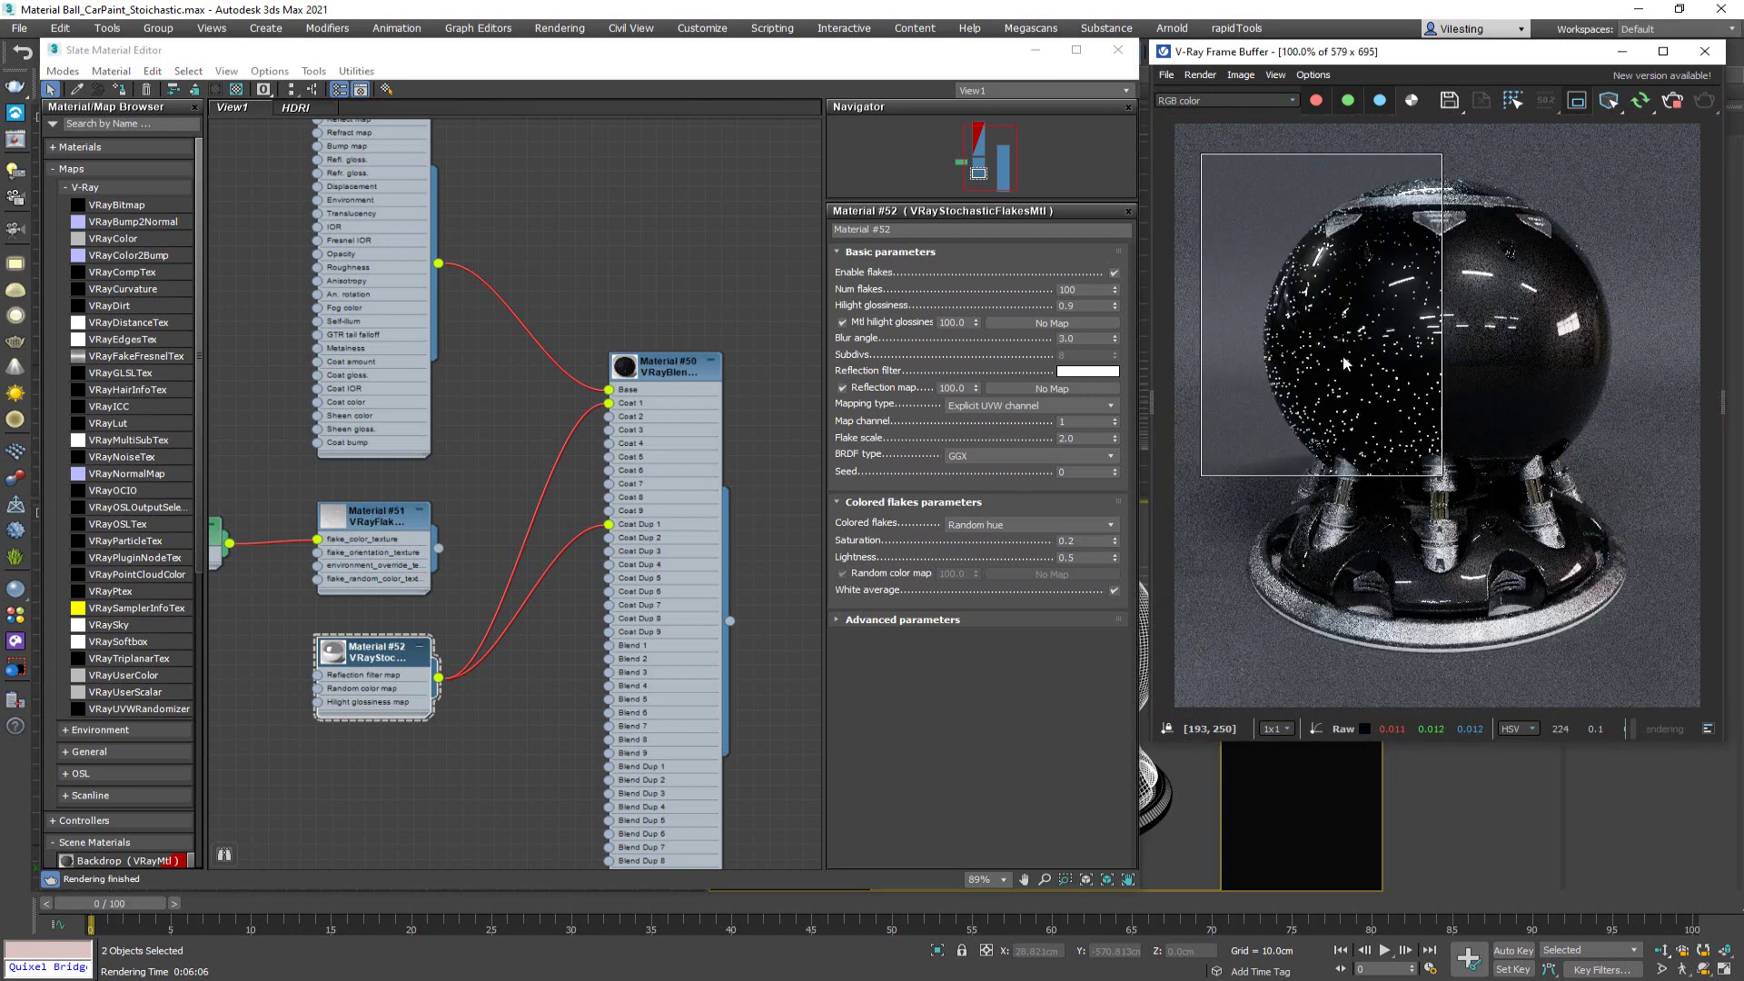
scroll(1394, 320, "up", 3)
scroll(1394, 320, "up", 1)
middle_click_drag(1394, 320, 1410, 400)
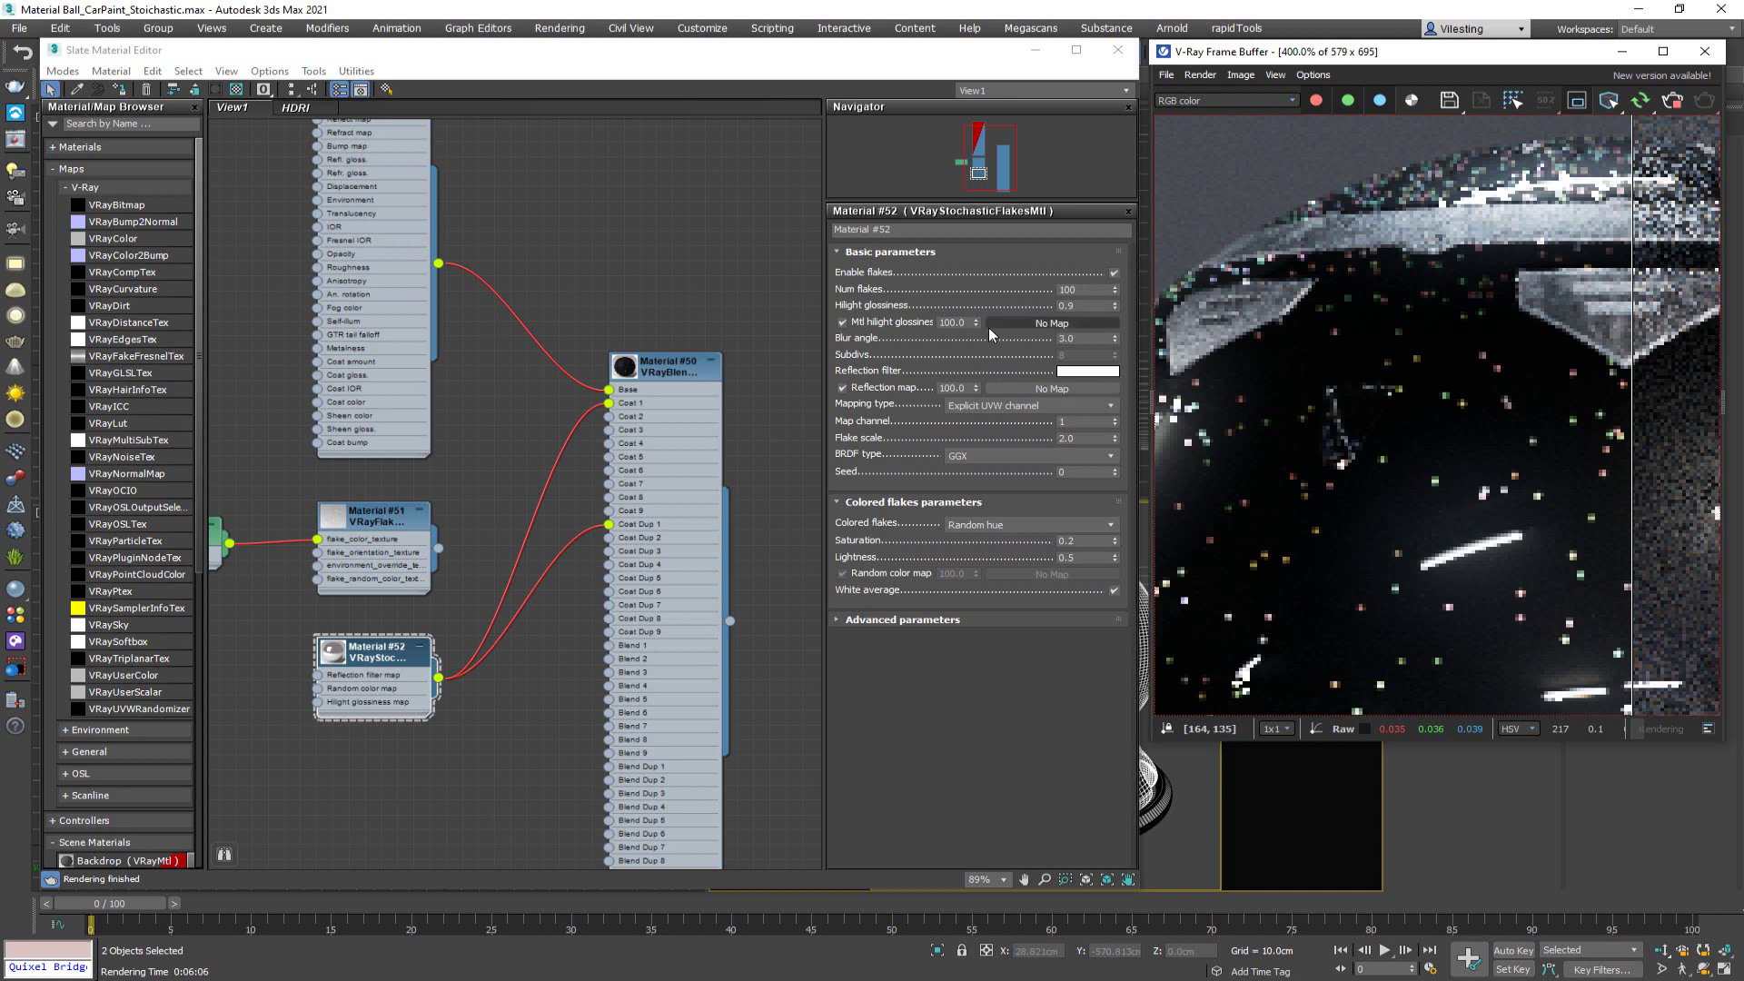
- Set the stochastic material's highlight glossiness to 0.6 and inspect how the flakes spread across the ball
left_click(1073, 306)
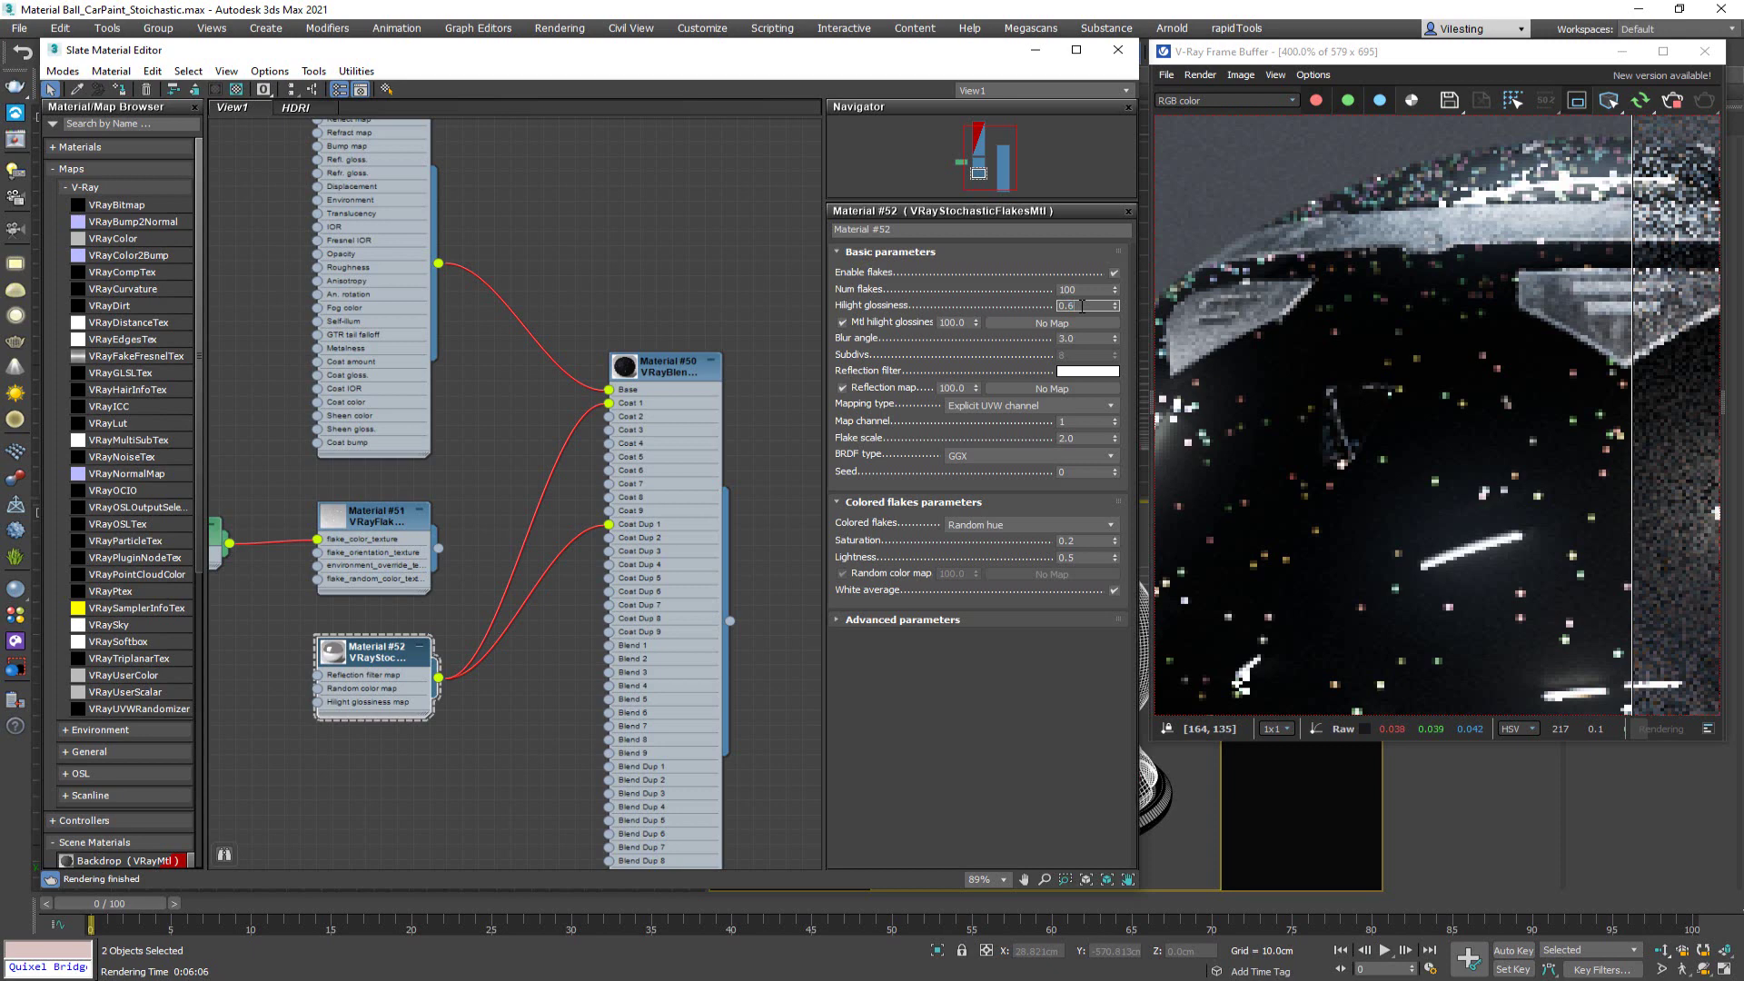
type("0.6")
key("Return")
middle_click_drag(1296, 463, 1296, 240)
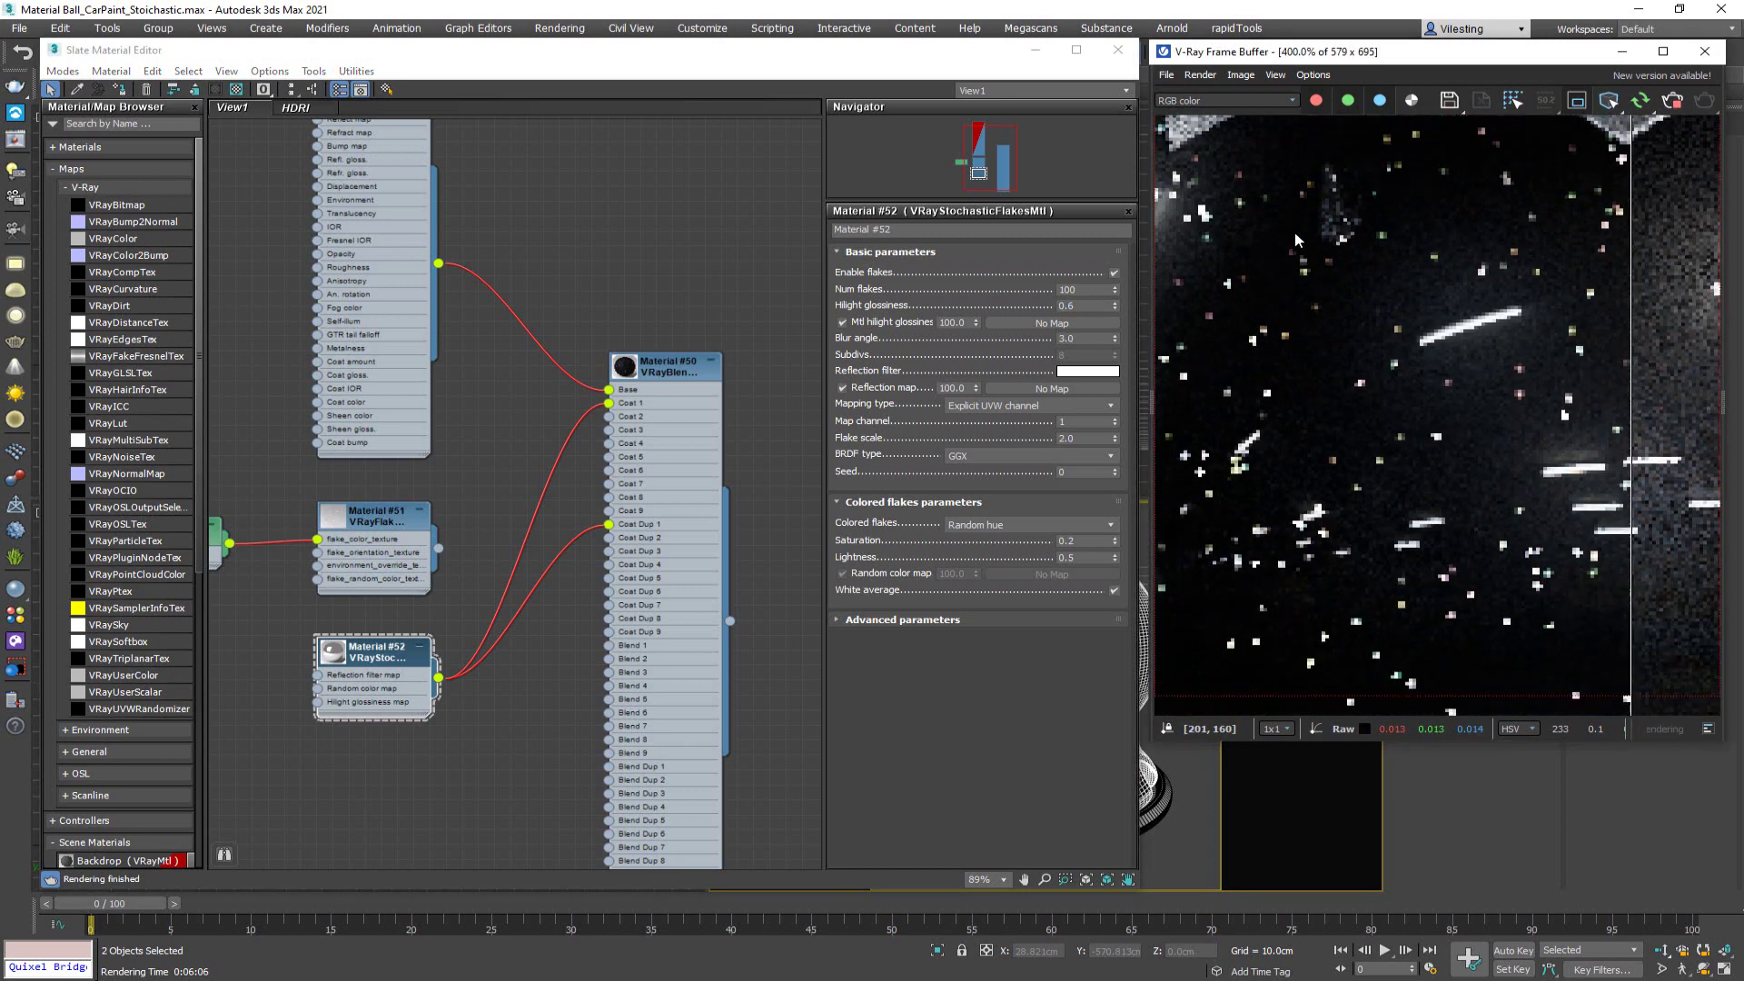
scroll(1299, 254, "down", 2)
scroll(1334, 475, "up", 2)
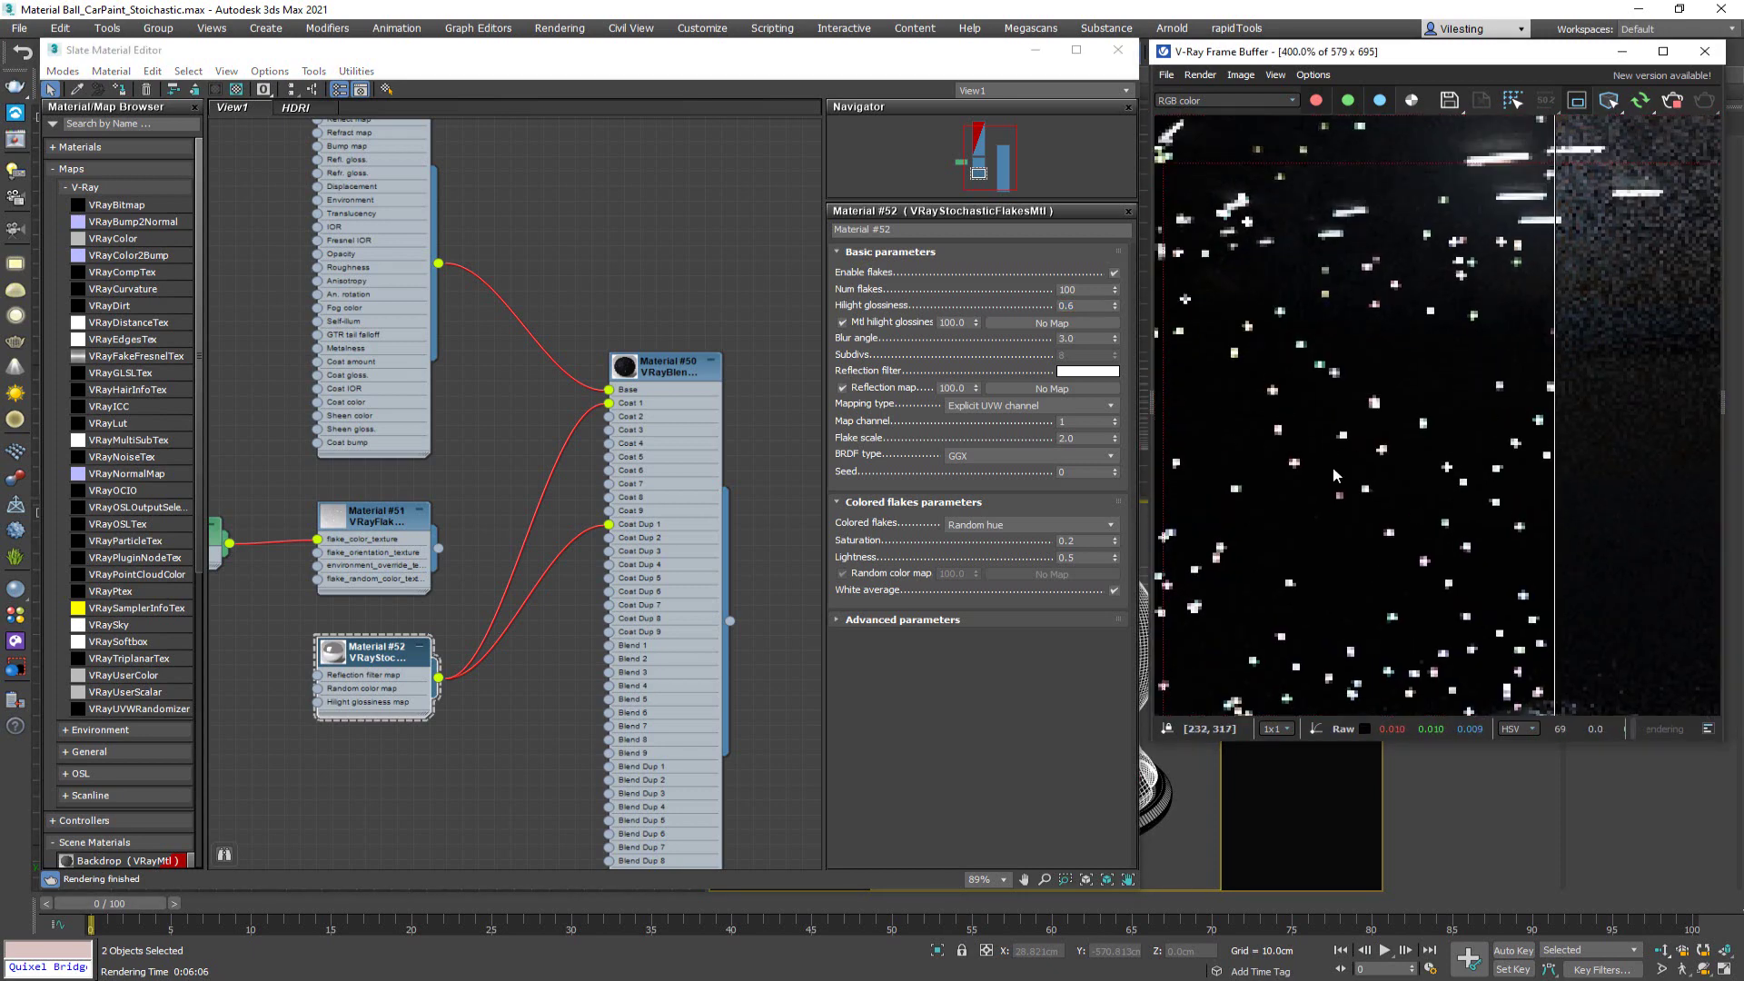
scroll(1334, 475, "down", 1)
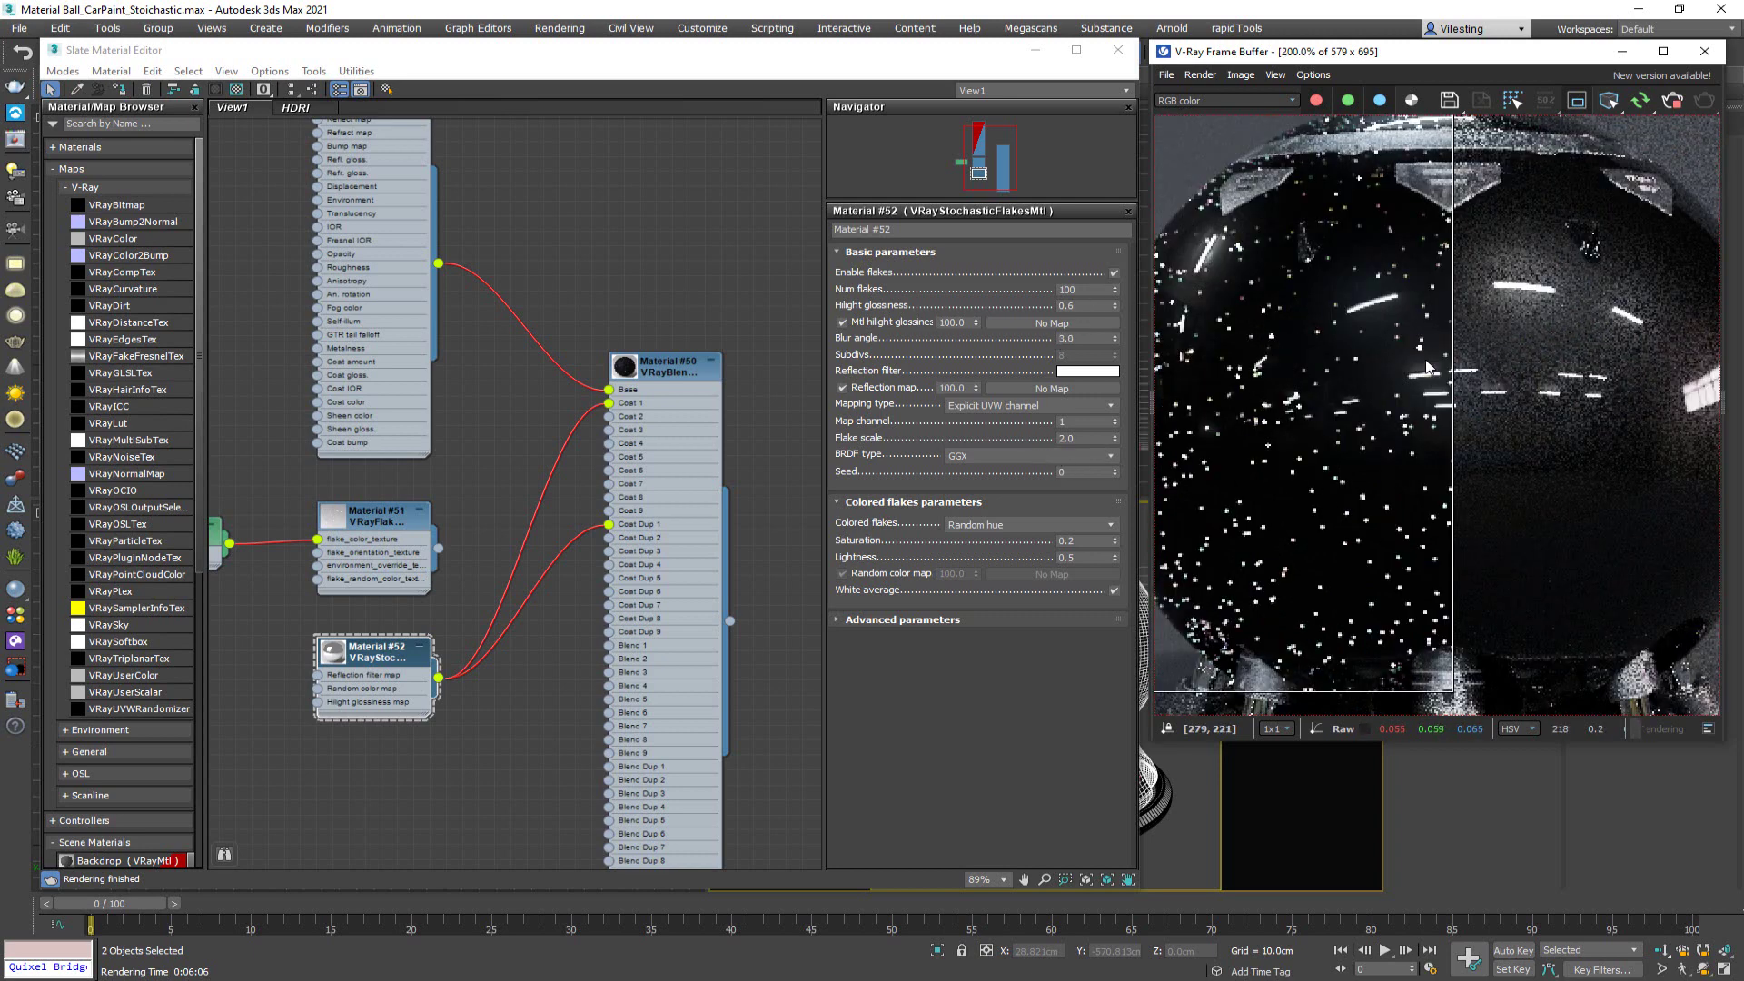
- Try 1000 flakes on the stochastic flakes material
double_click(1080, 289)
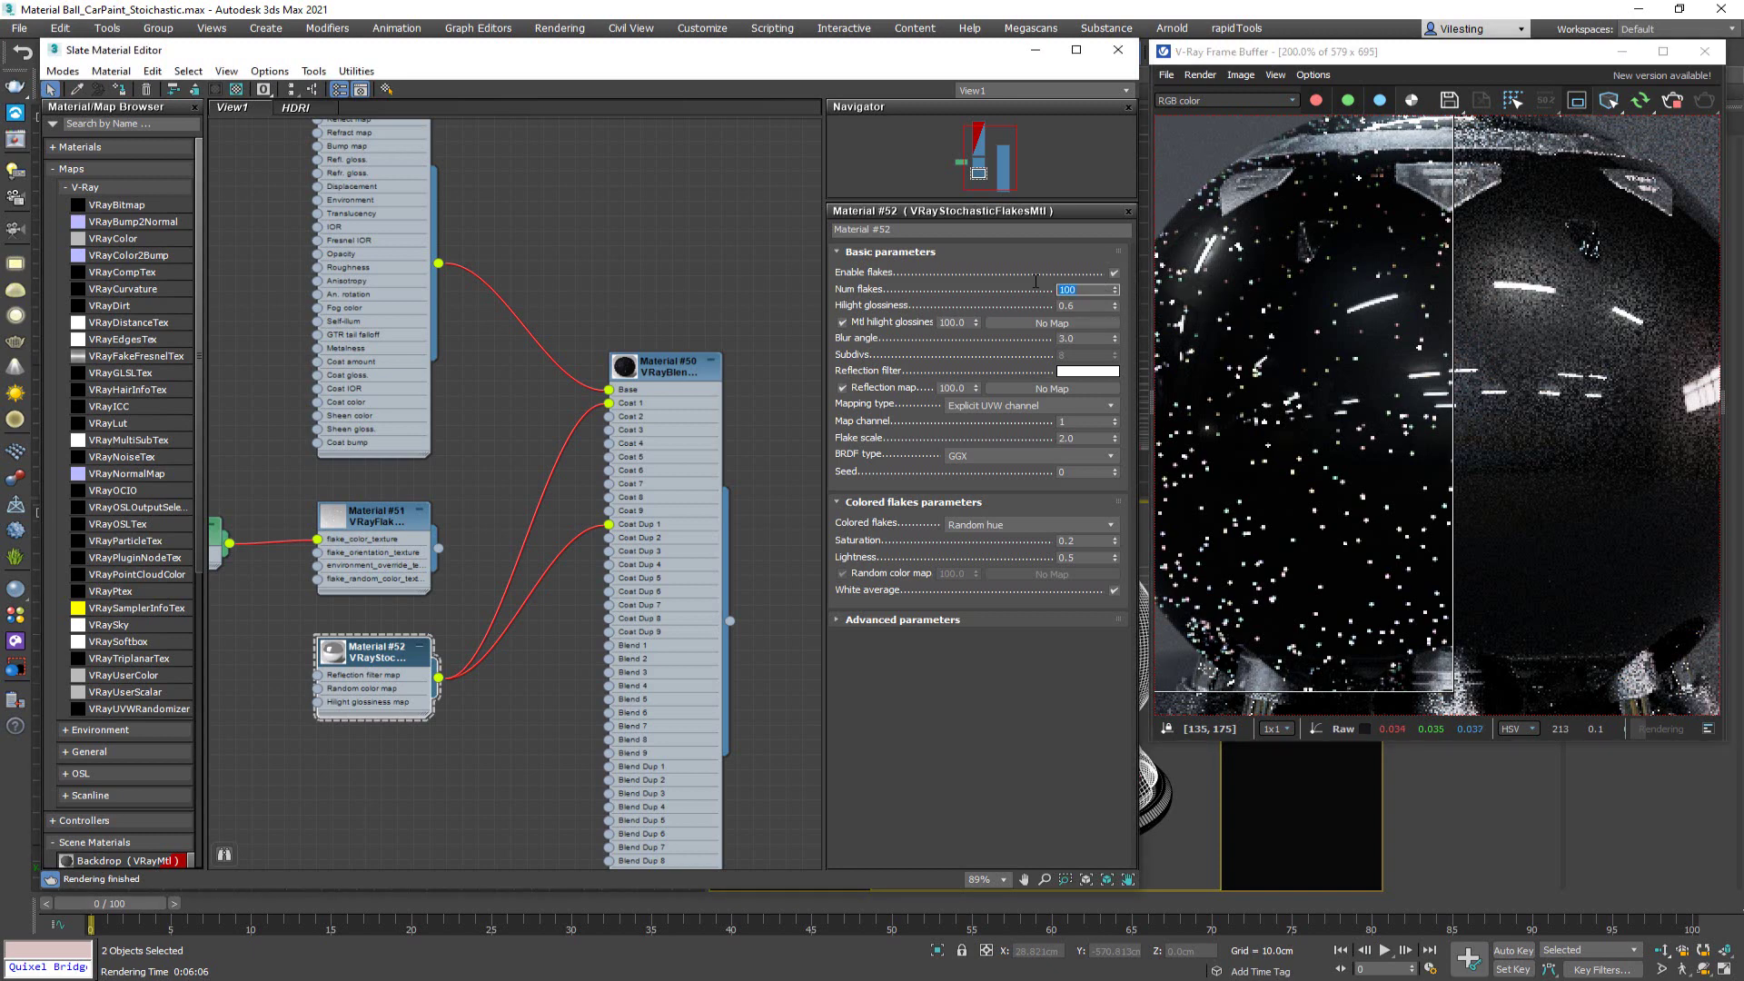
type("1000")
key("Return")
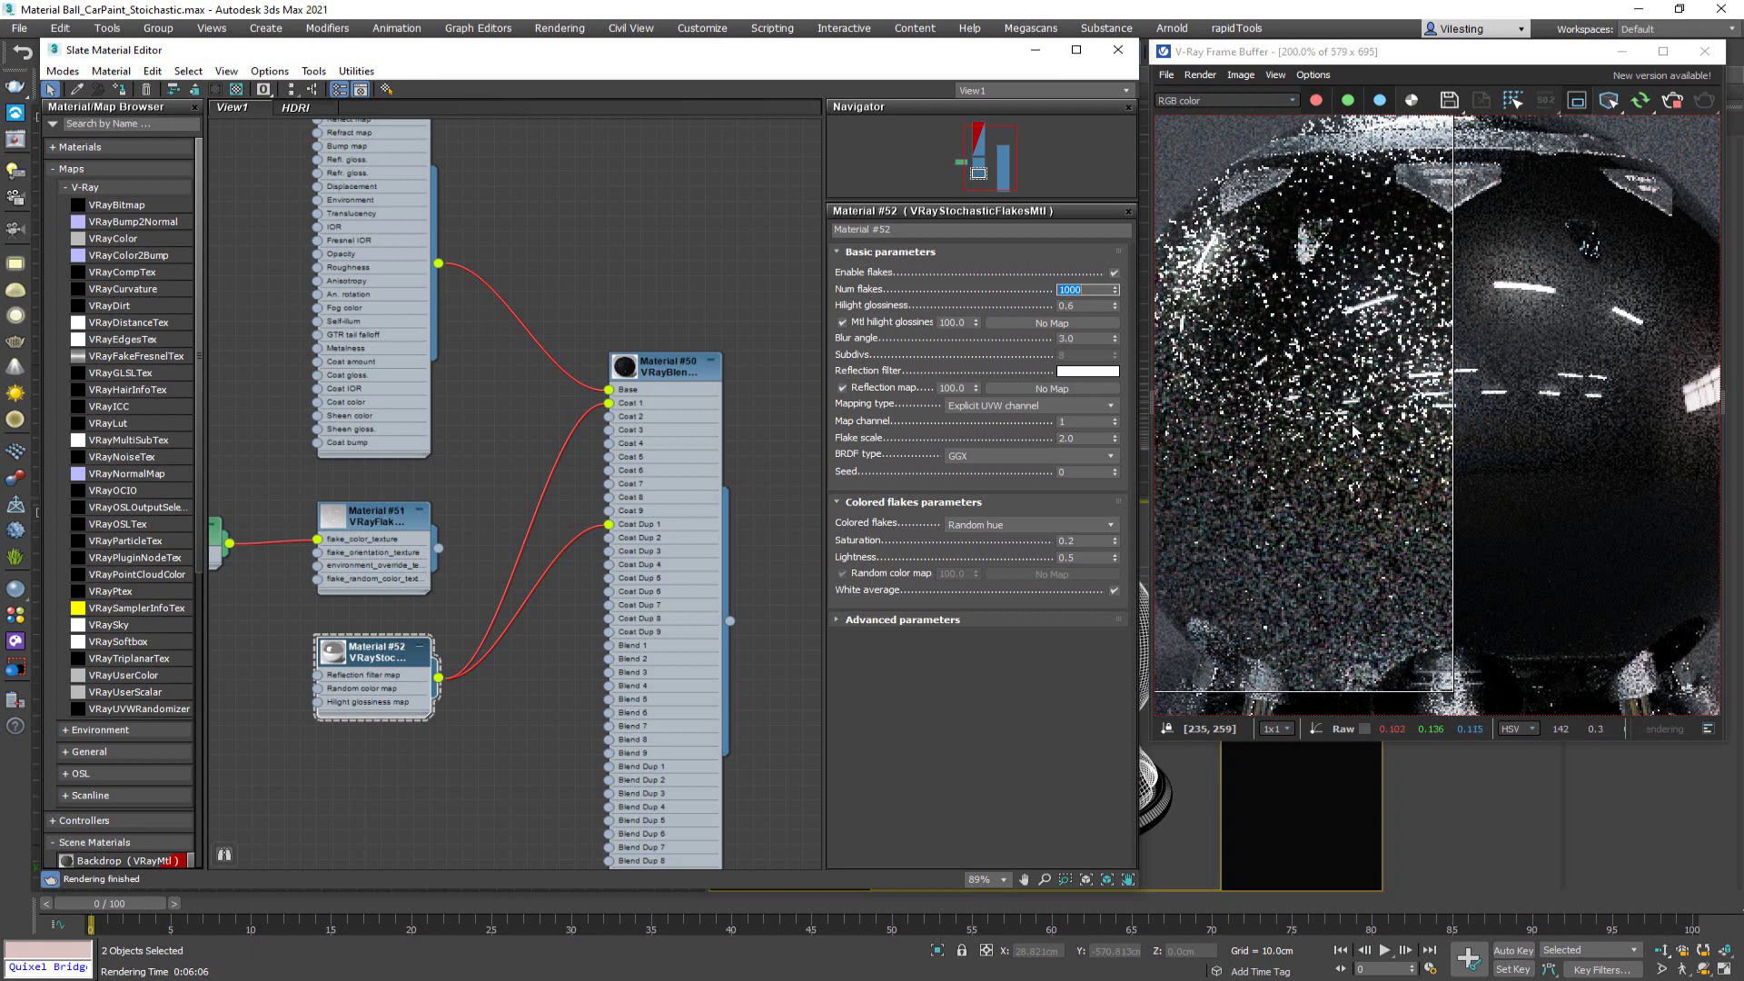
- Set the stochastic flakes material's highlight glossiness to 0.9 and inspect the reflections and flakes on the ball up close
left_click(1072, 305)
double_click(1072, 305)
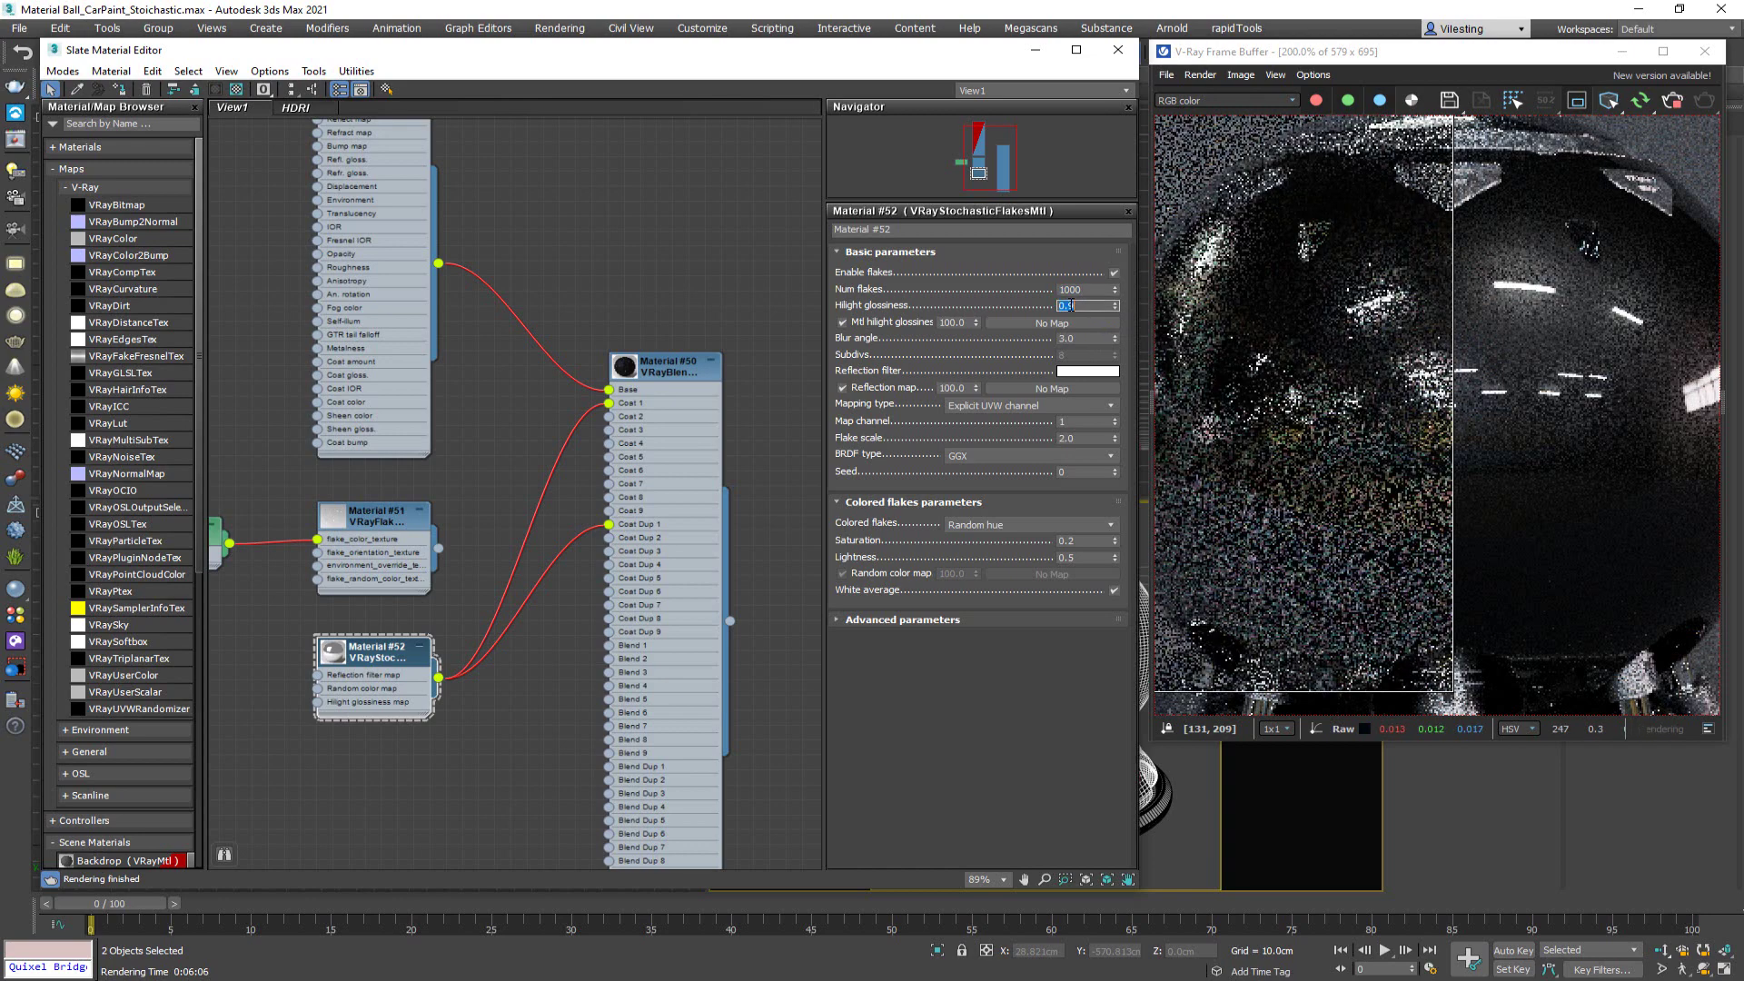
scroll(1386, 460, "up", 2)
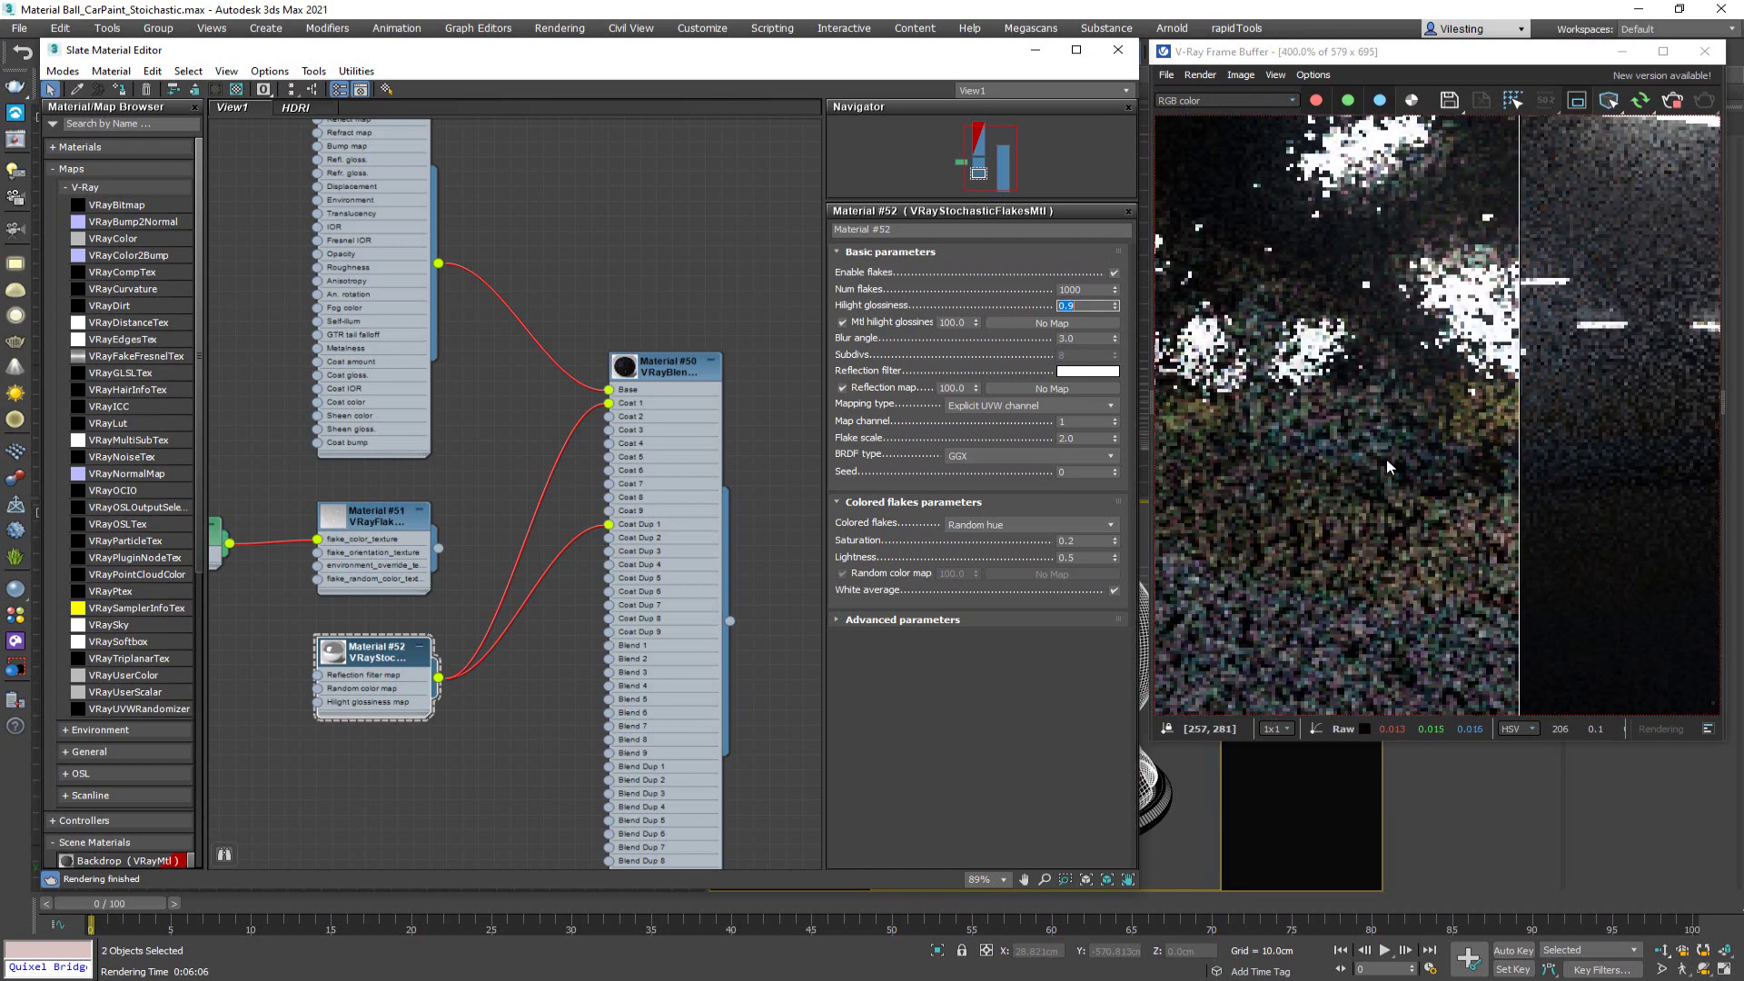
scroll(1371, 381, "down", 1)
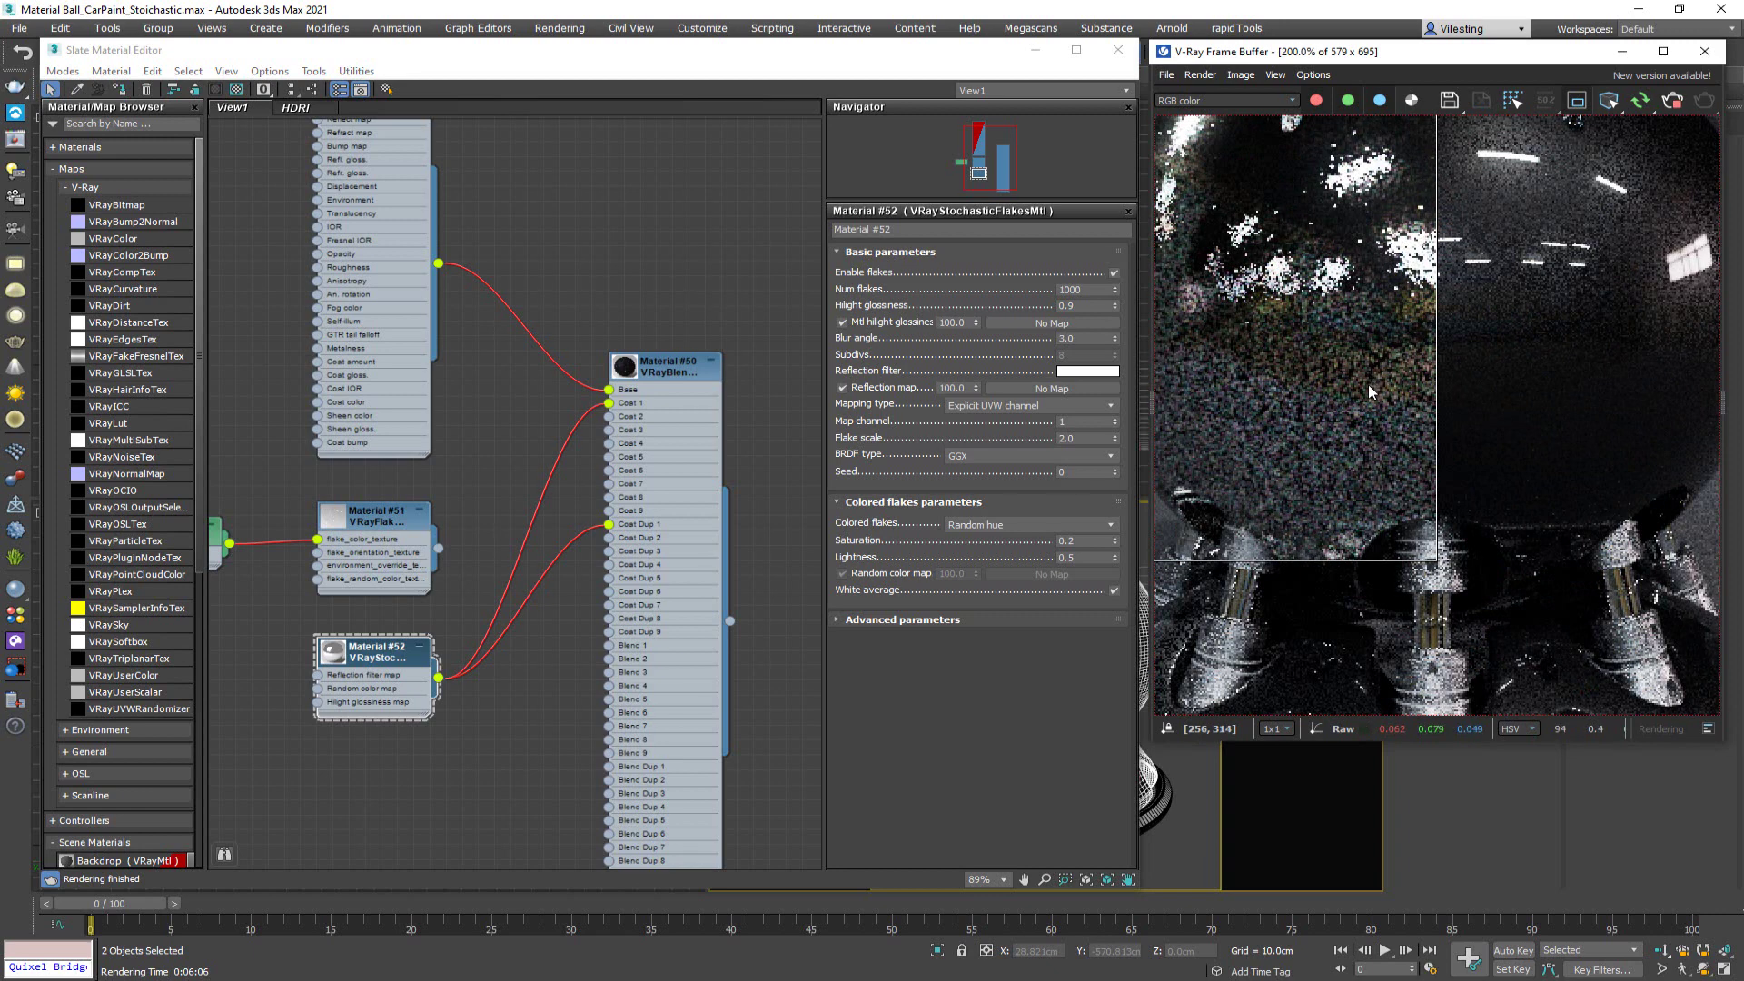
middle_click_drag(1370, 387, 1380, 422)
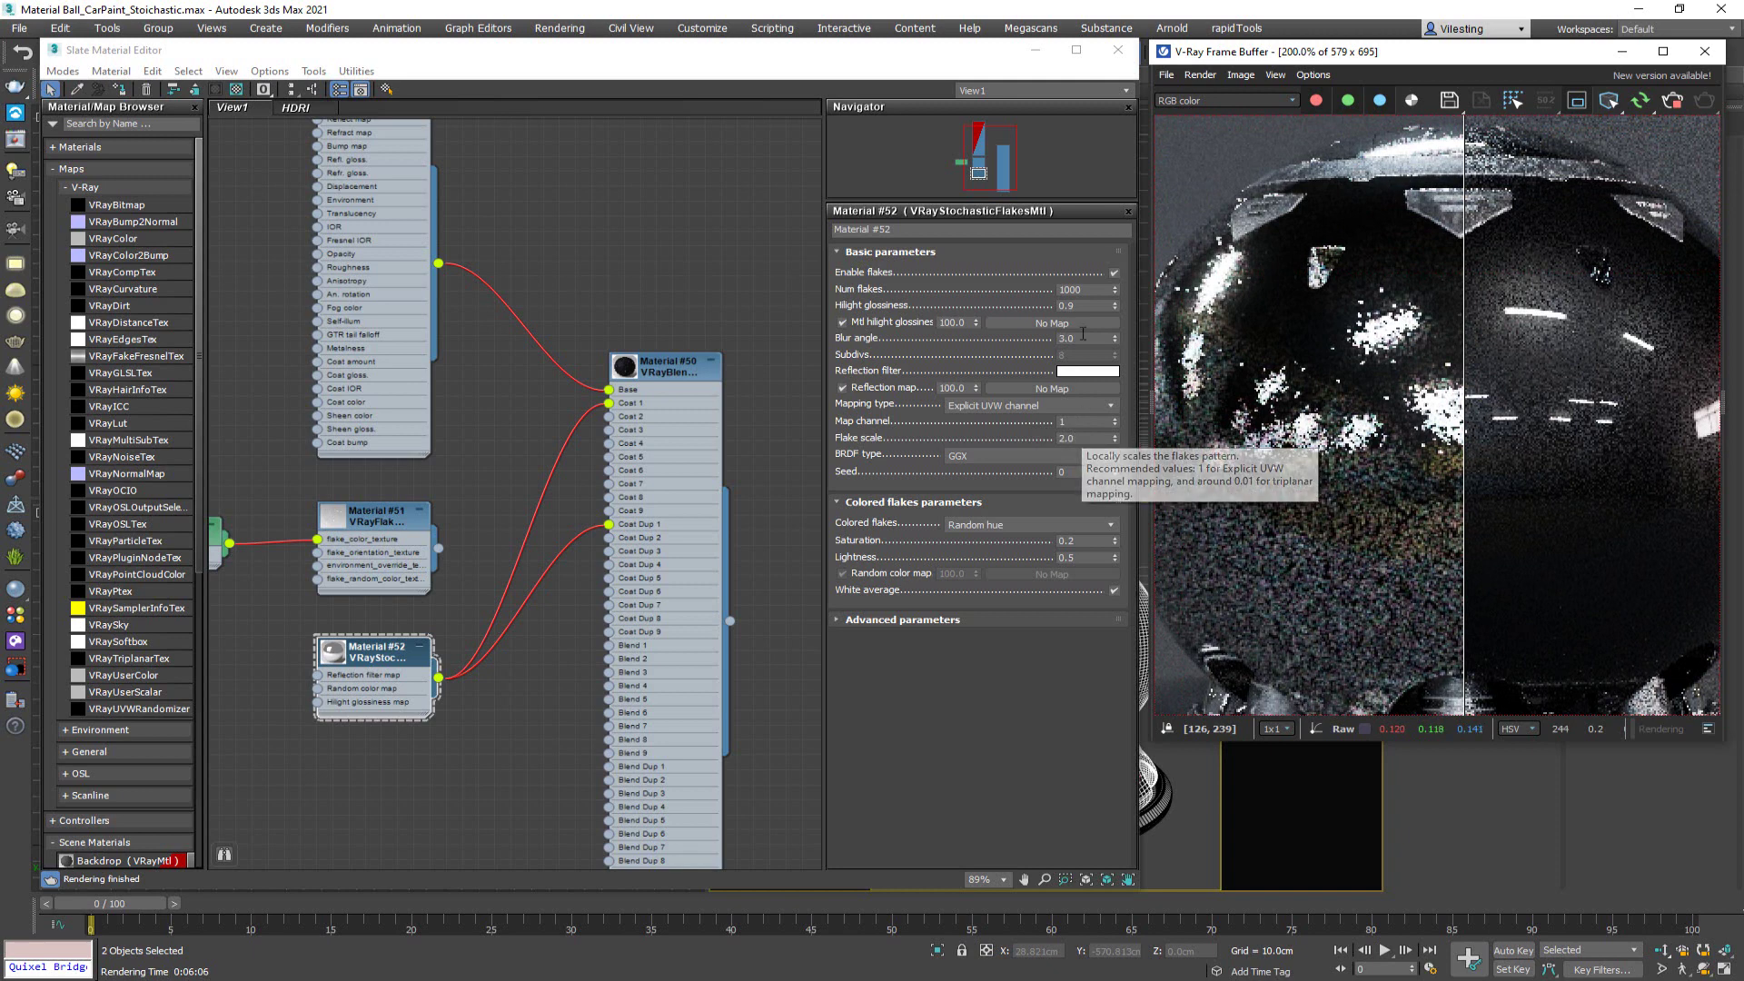
- Set the stochastic flakes material's flake scale to 1.0 and its number of flakes to 300
double_click(1059, 437)
type("1")
key("Return")
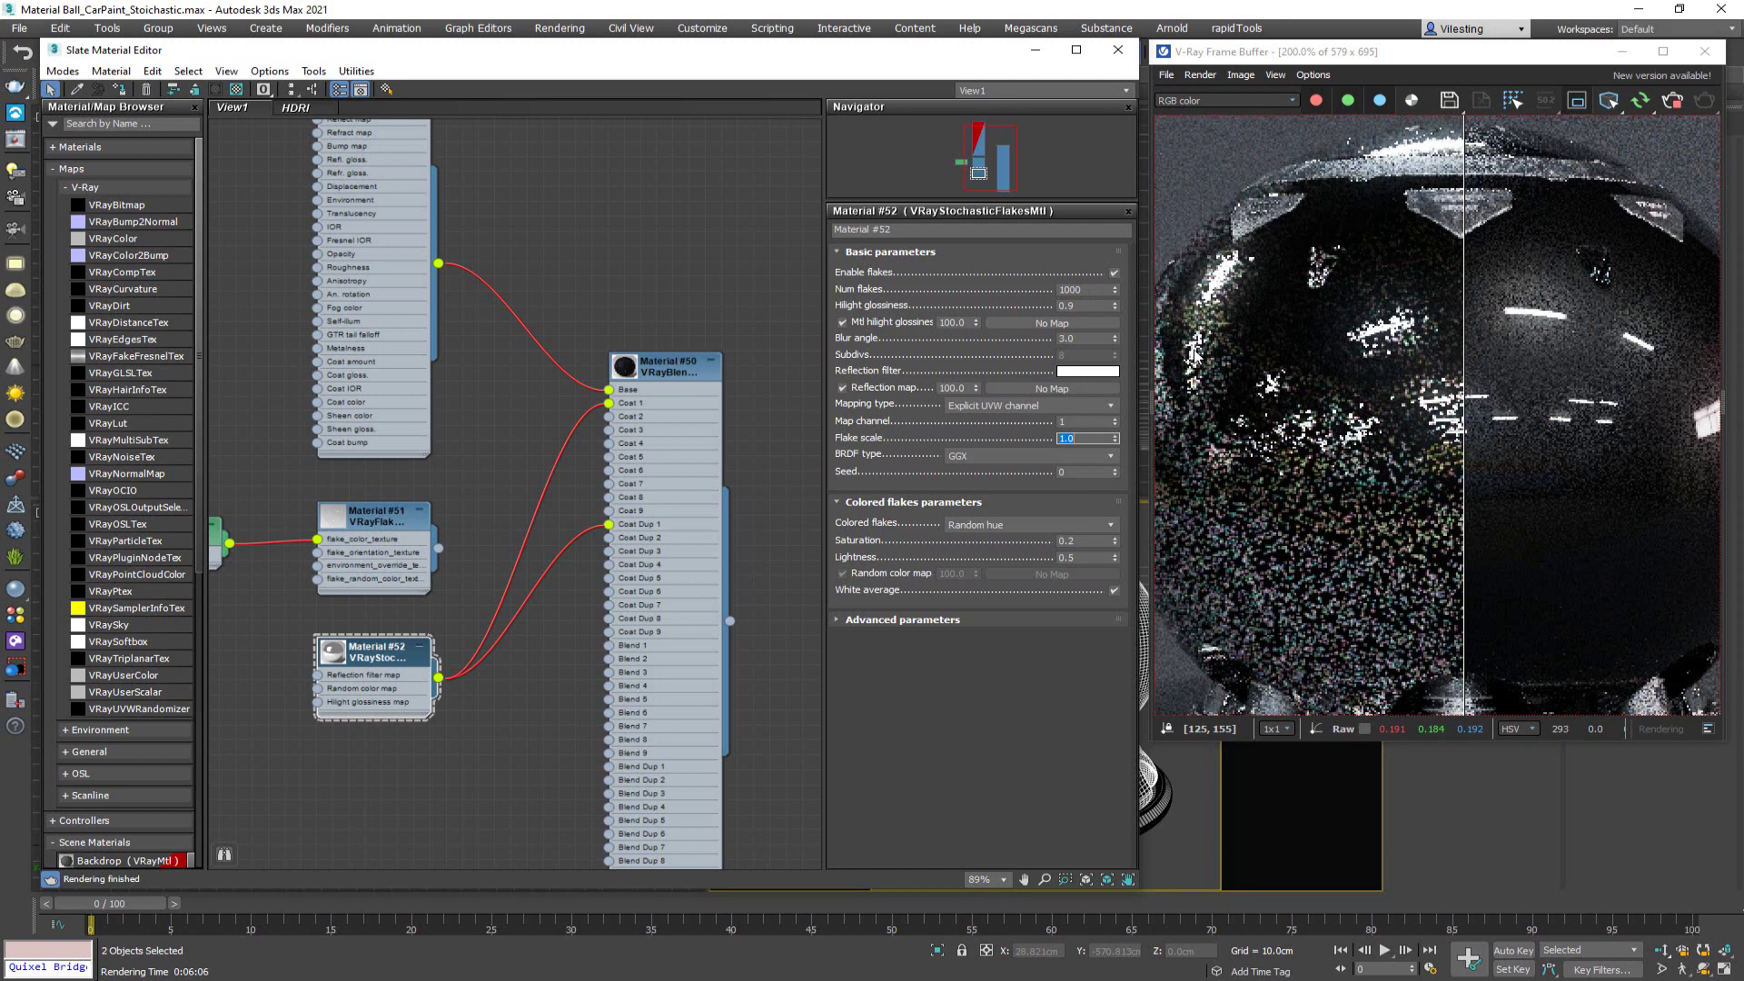
left_click(1072, 289)
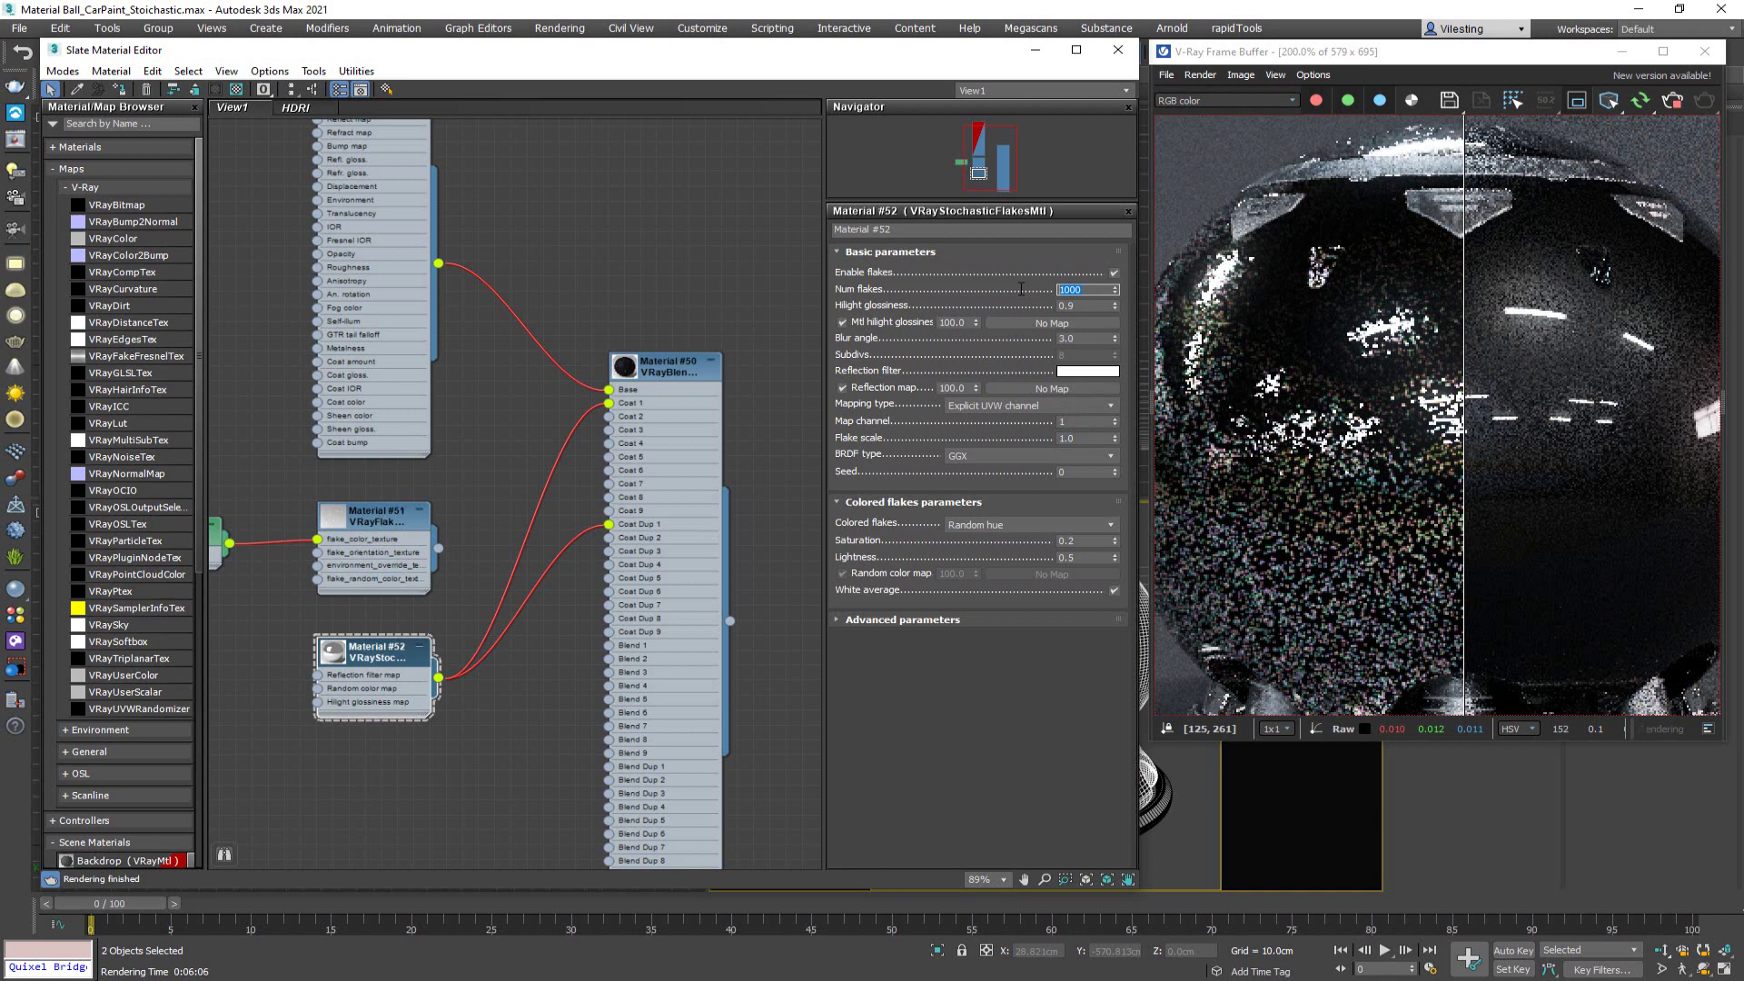
type("300")
key("Return")
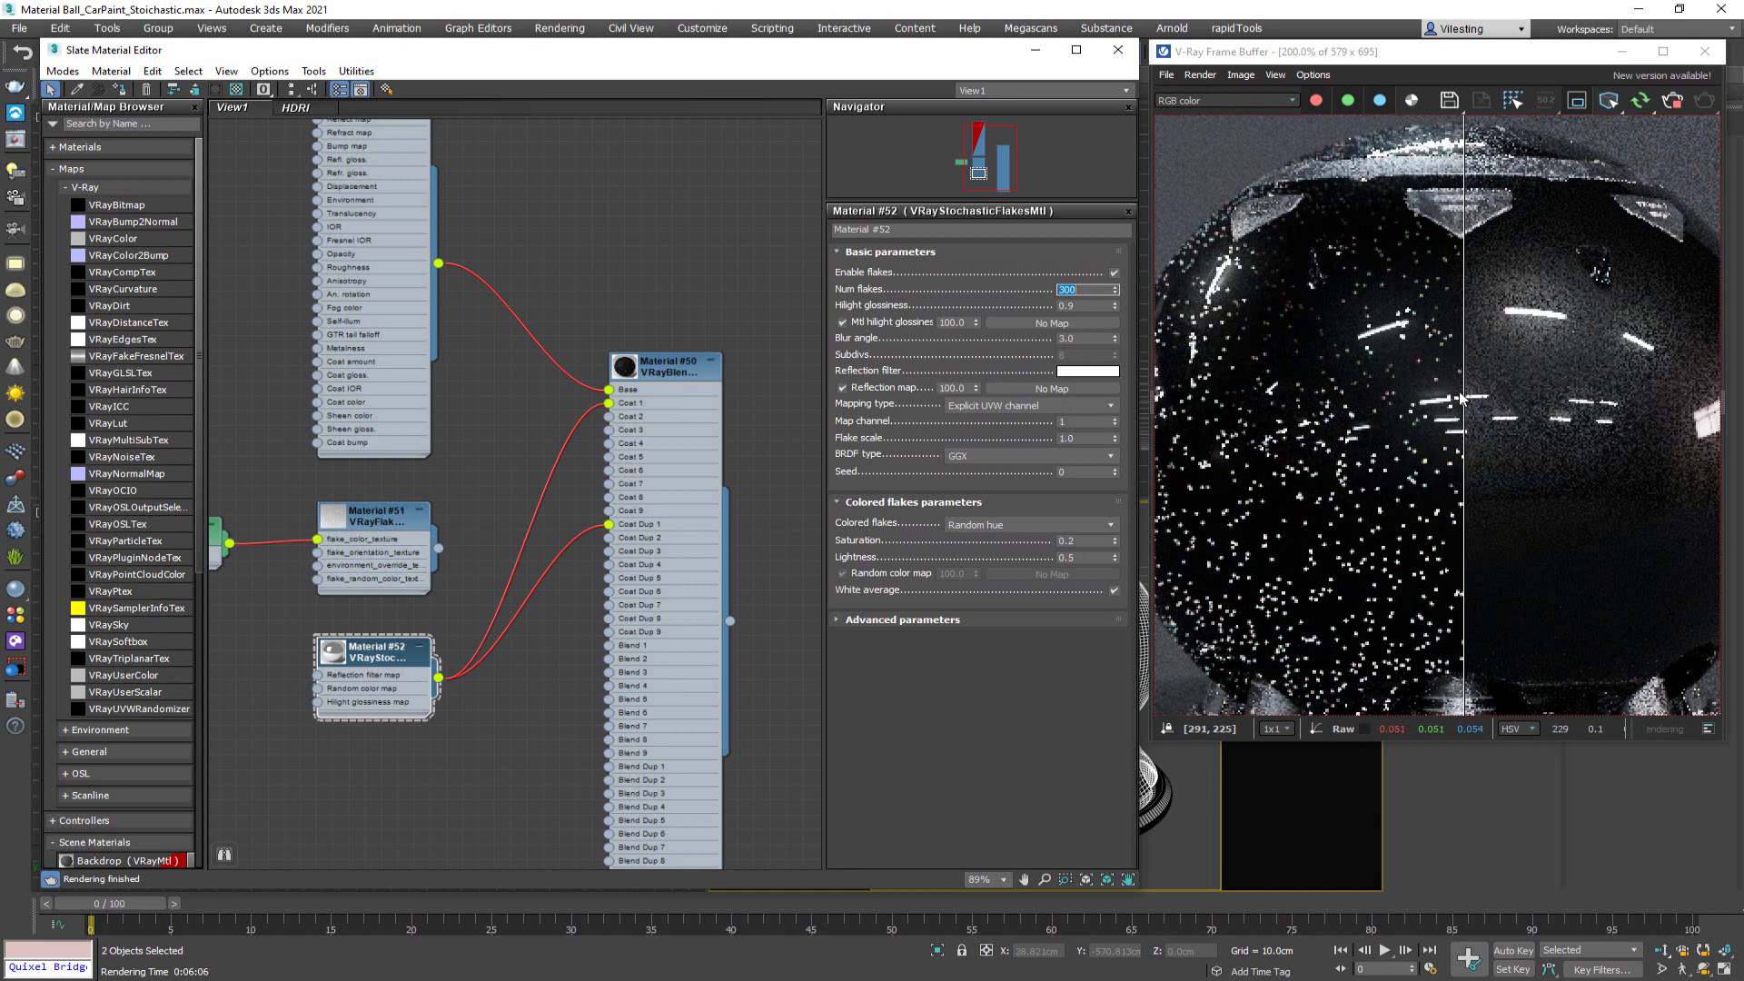
- Switch to the CarPaint.jpg reference in Photos to compare its flakes with the render, and return to the 3ds Max material graph
key("alt+Tab")
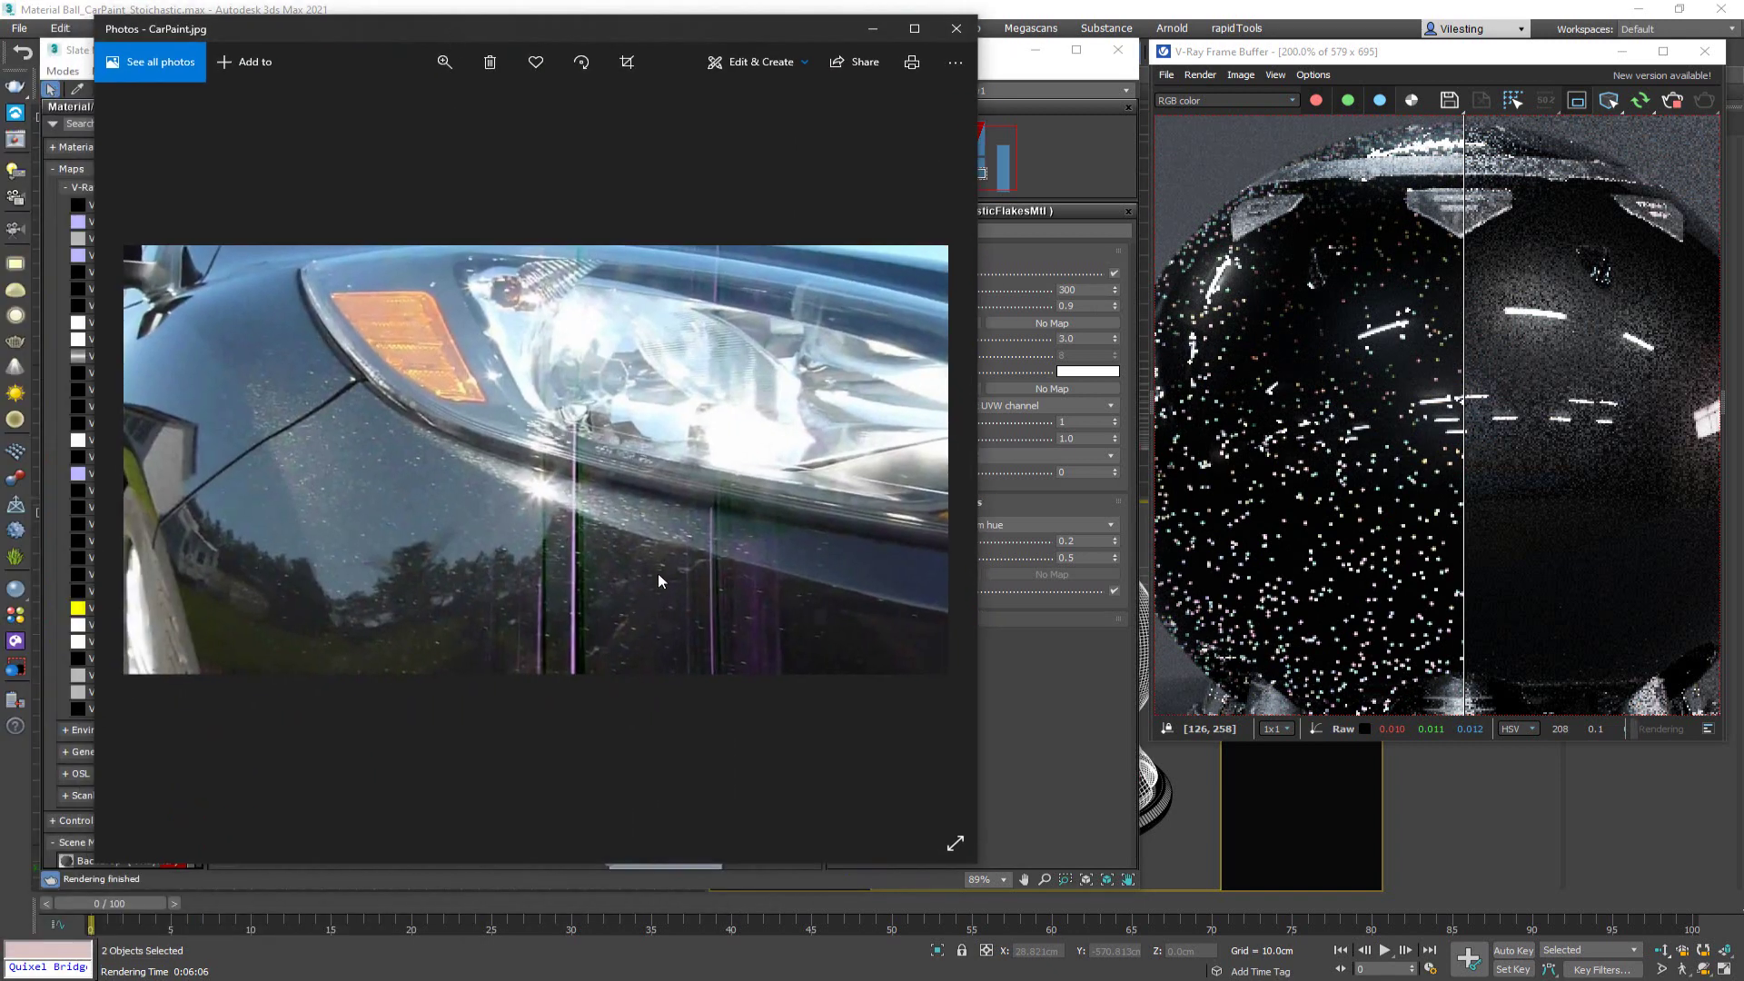
key("alt+Tab")
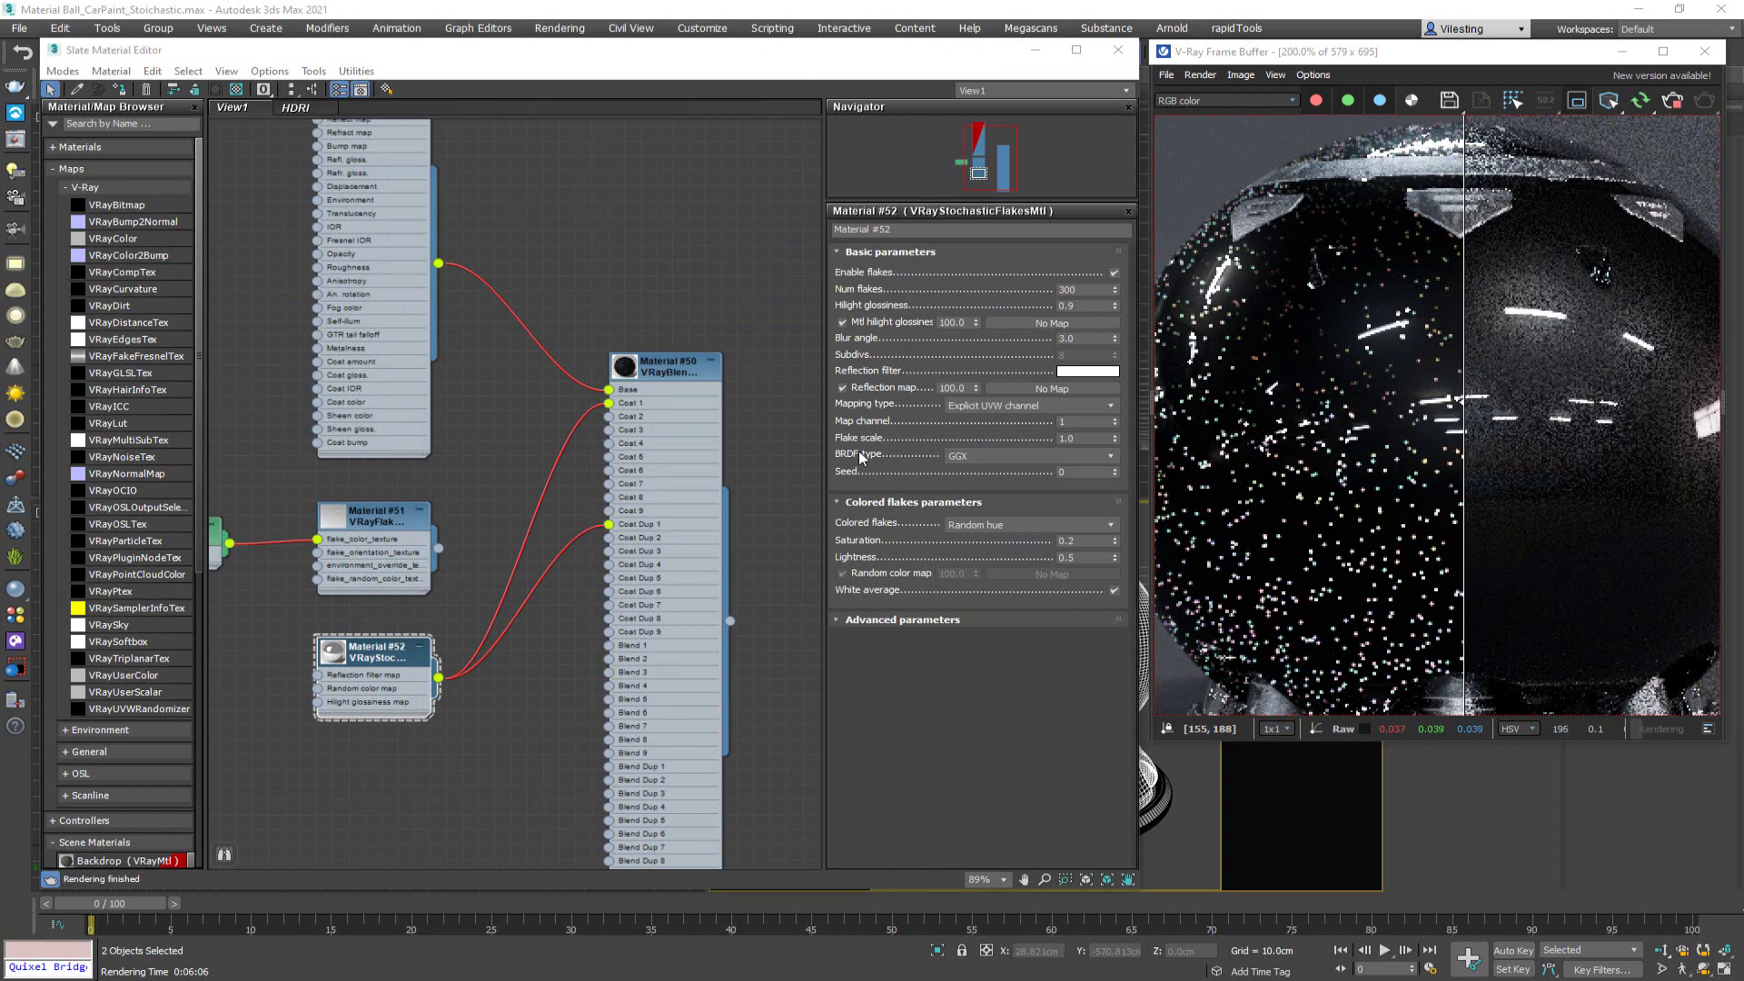
scroll(761, 532, "down", 2)
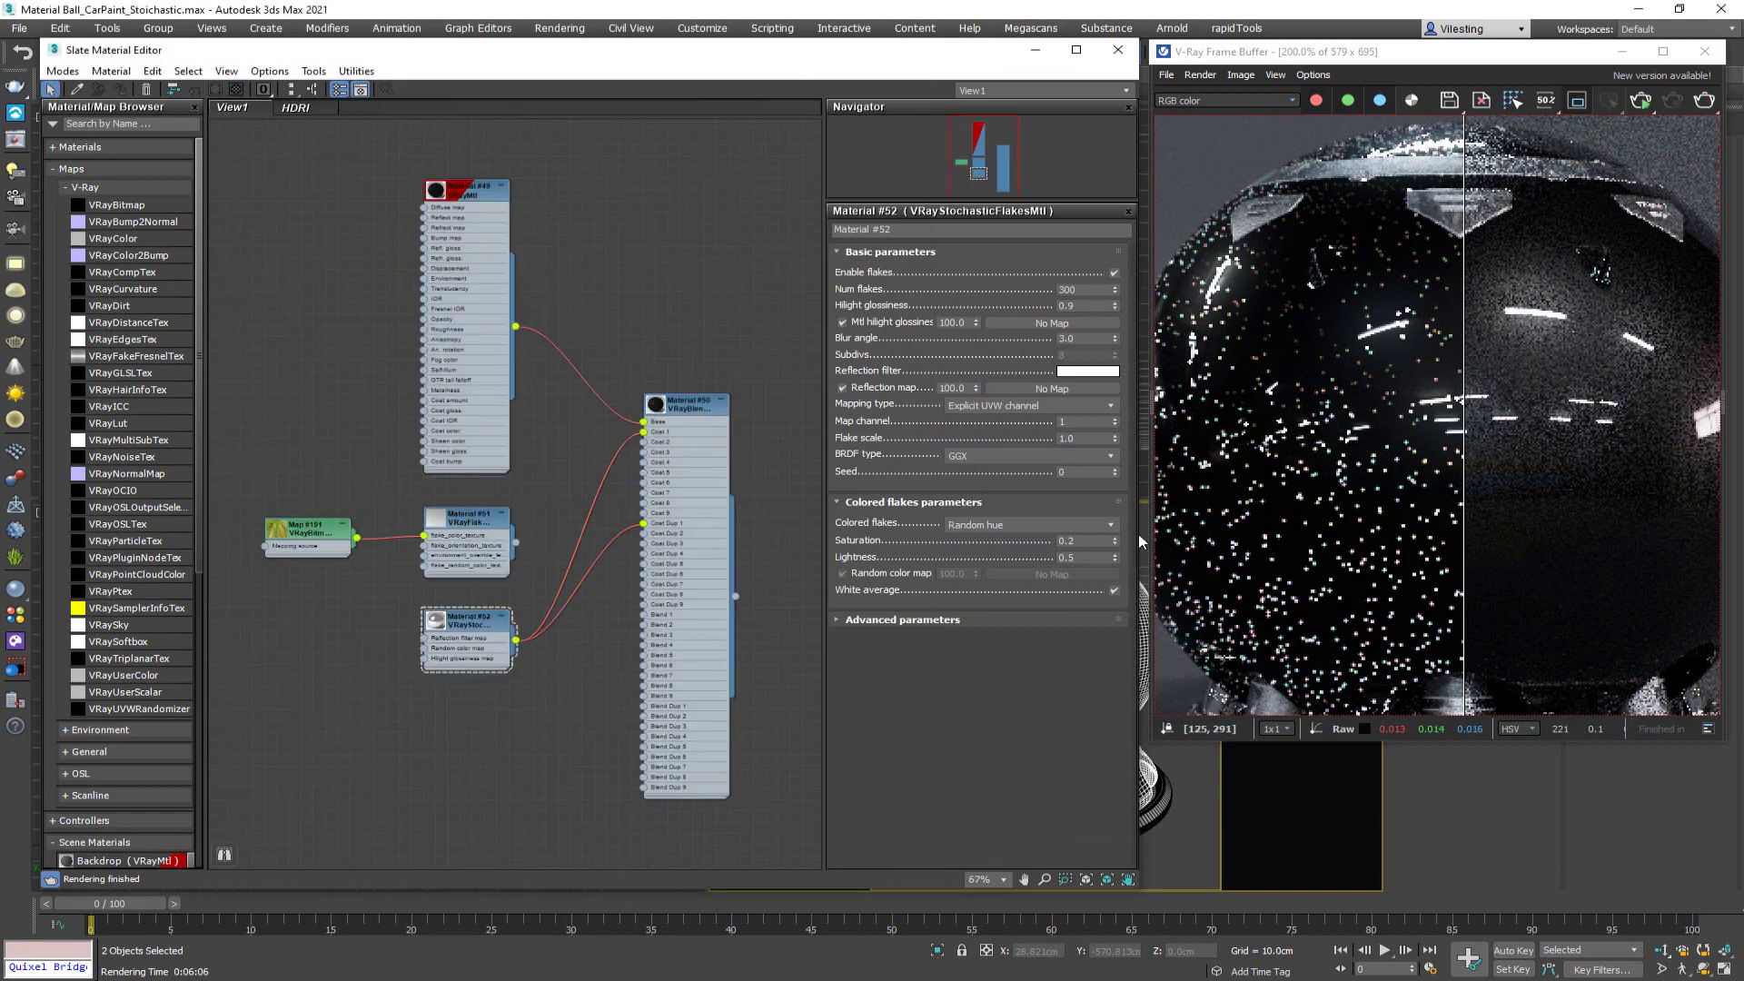